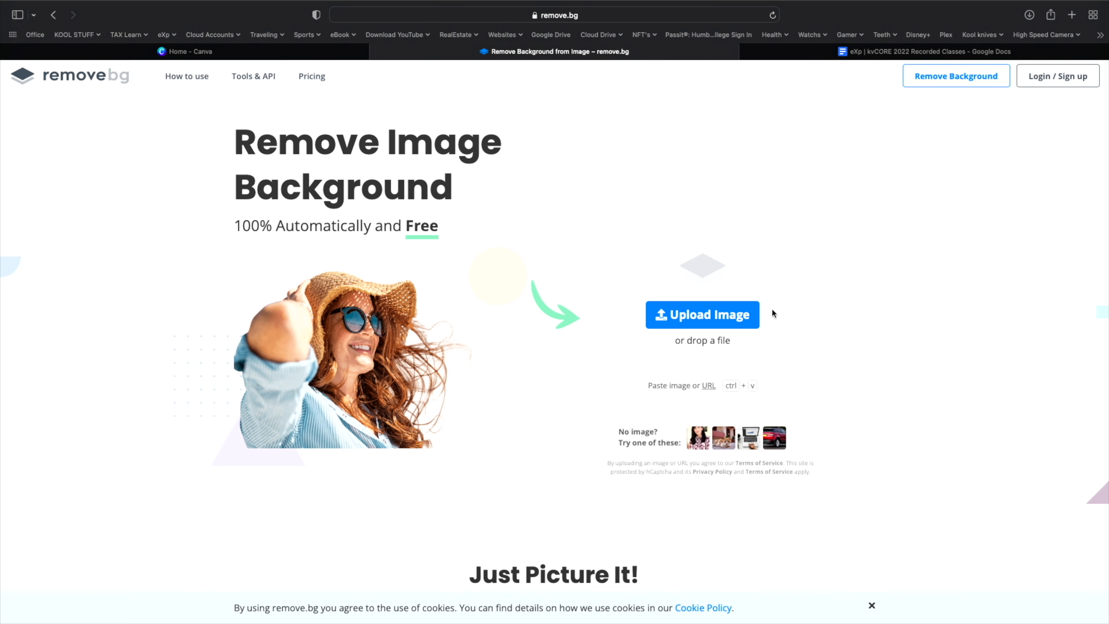
- Preview the portrait files and upload the 6.6 MB white-background JPEG to remove.bg
click(754, 311)
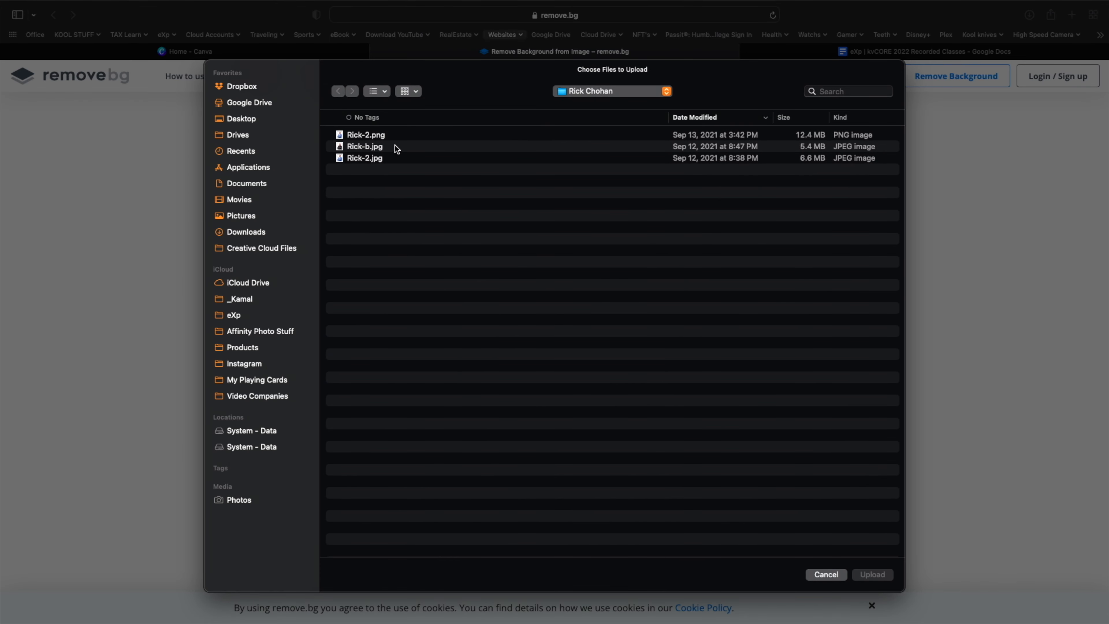
click(390, 158)
key(space)
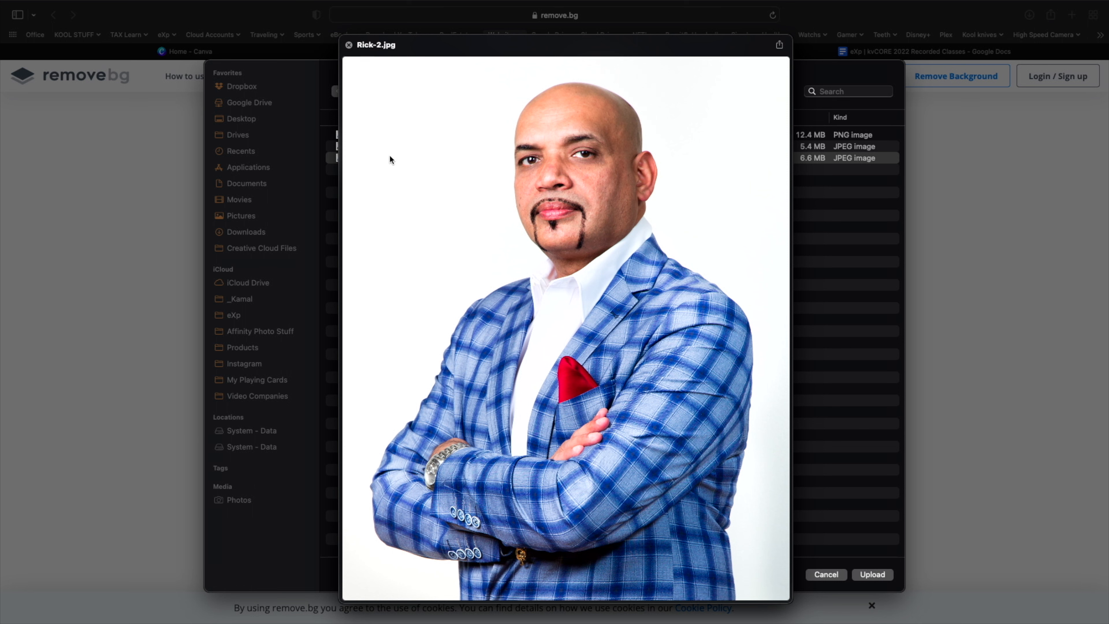
key(Up)
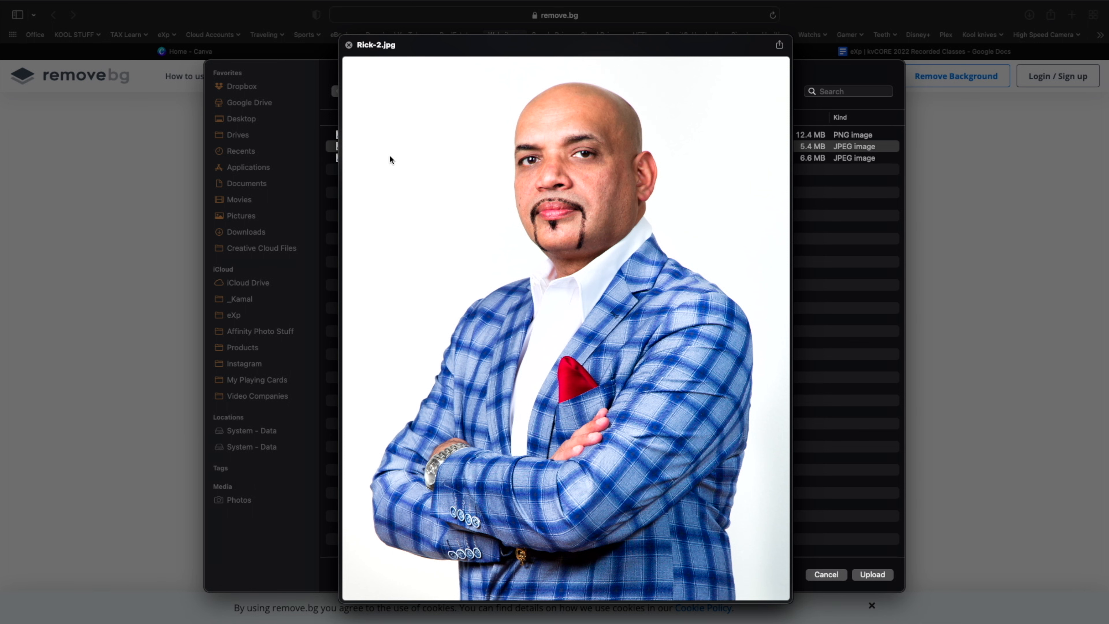
key(Up)
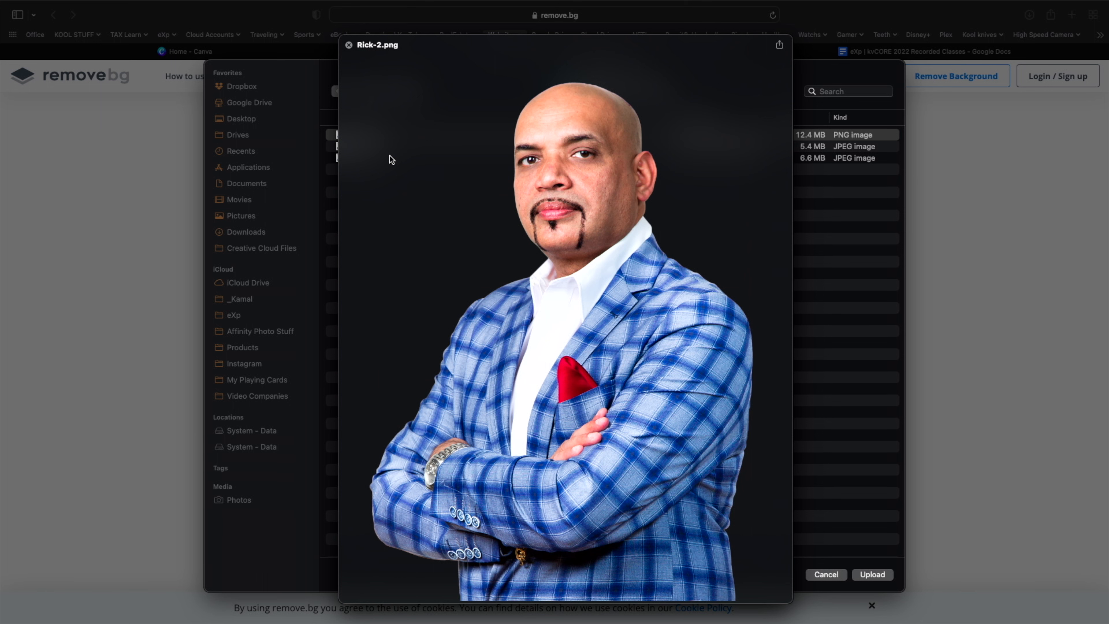
key(Down)
key(Down)
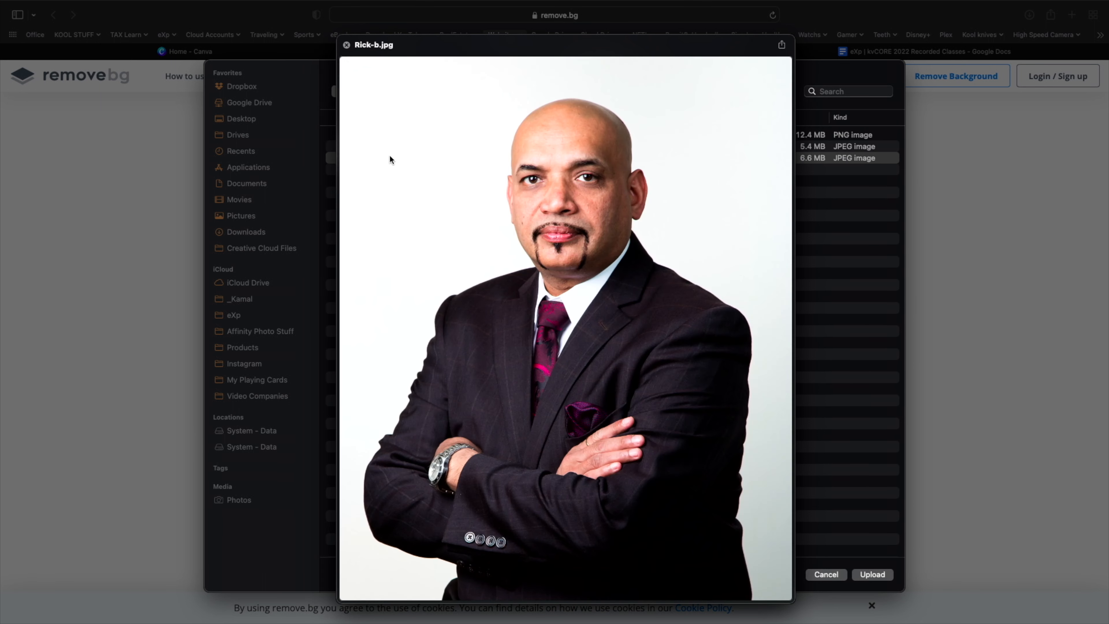
key(space)
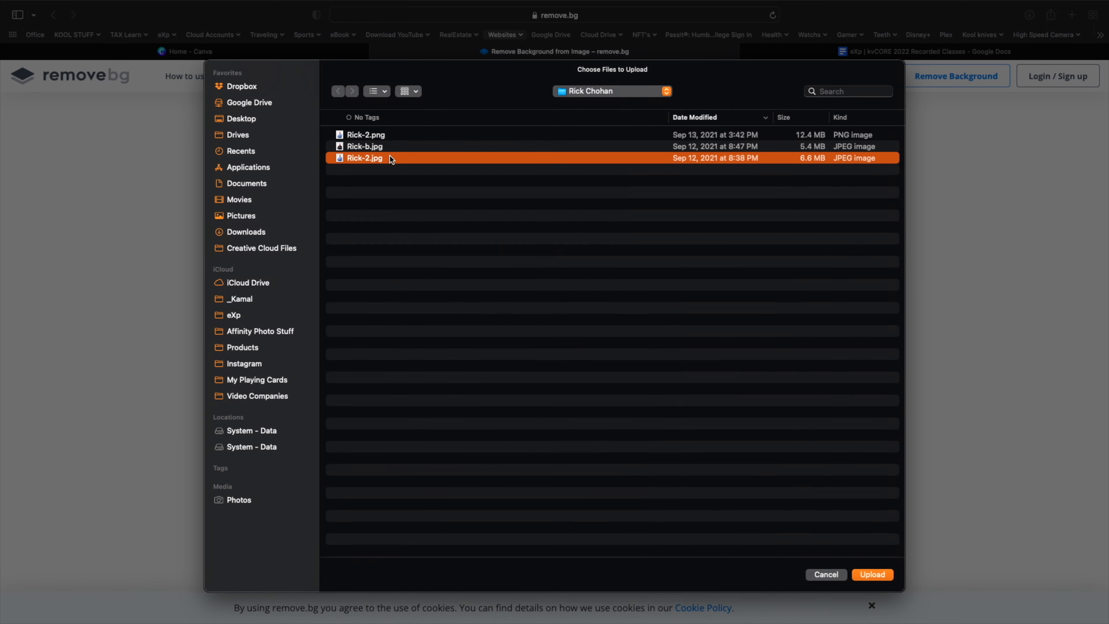
click(873, 575)
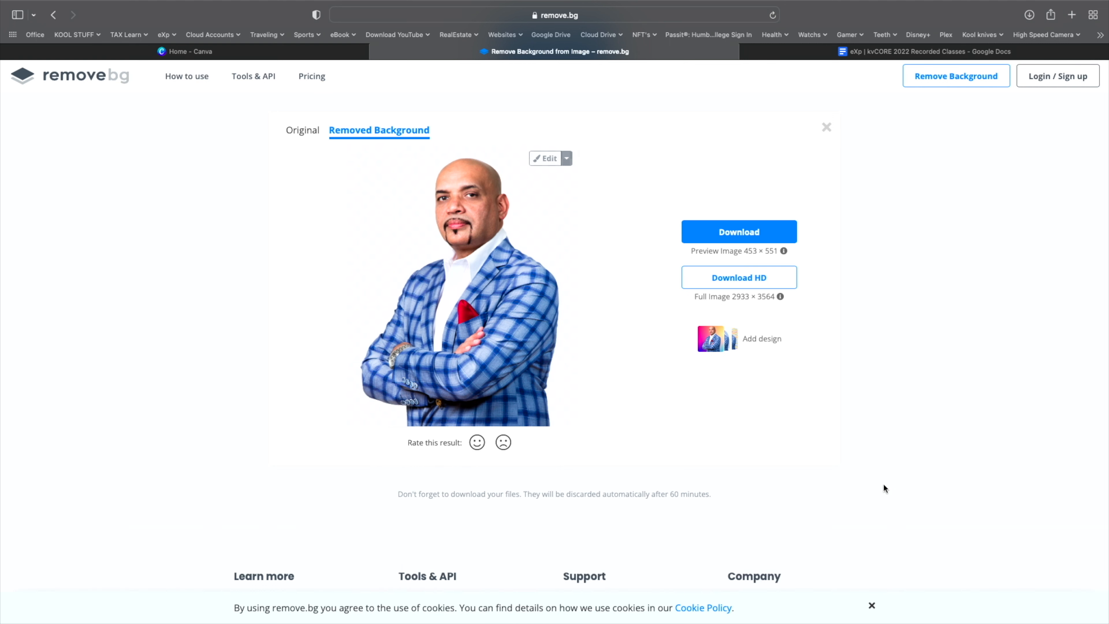
- Download the background-removed PNG and preview it in Quick Look from the Downloads folder
click(746, 236)
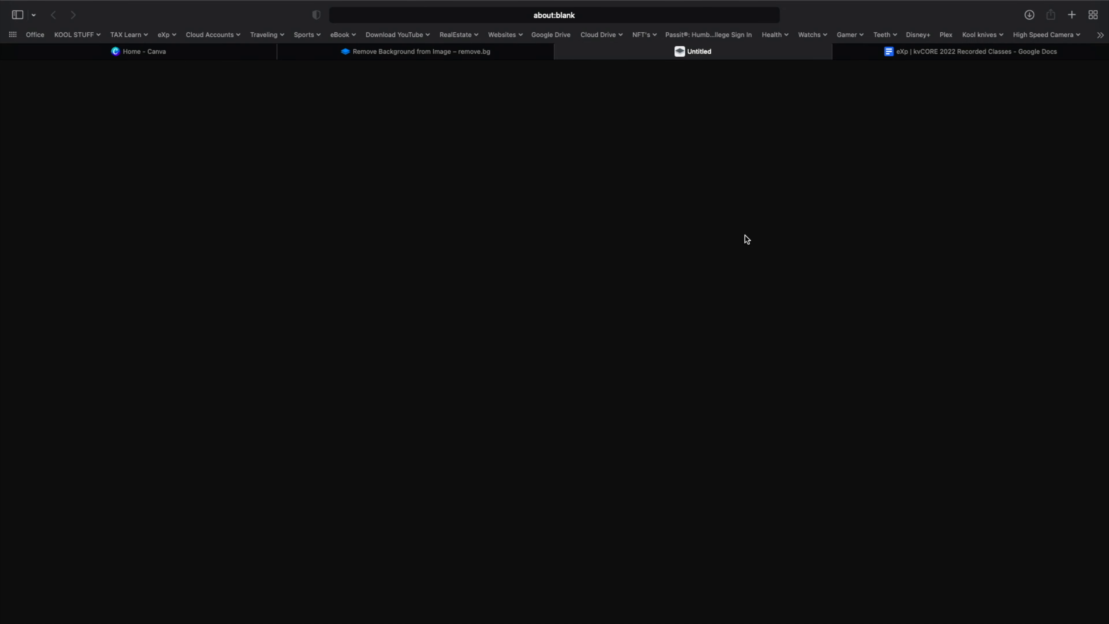
click(1029, 15)
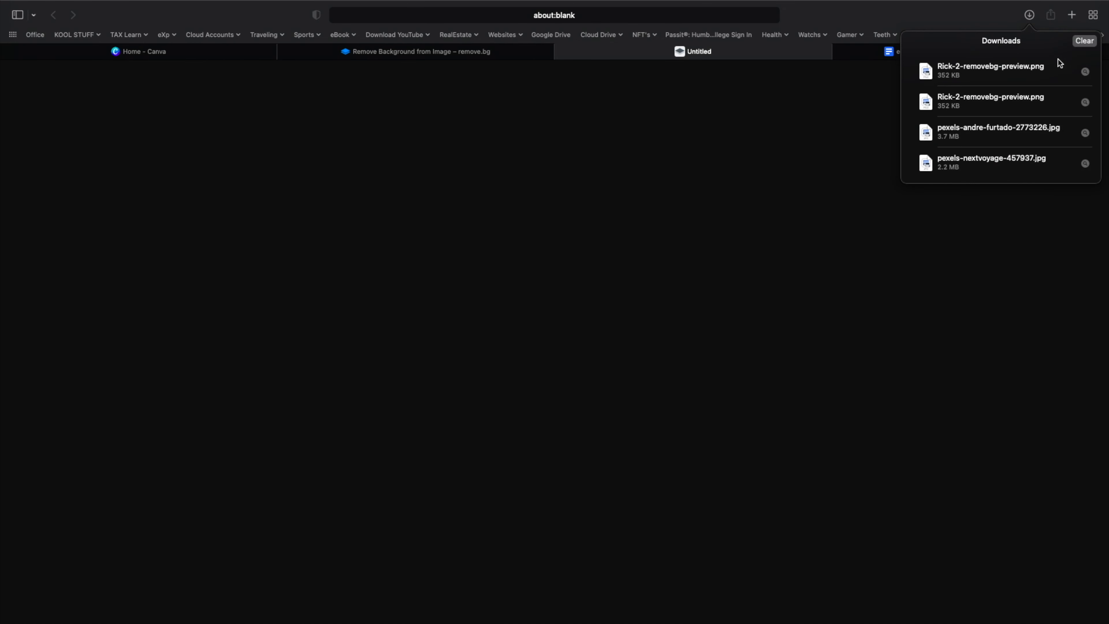
click(1085, 71)
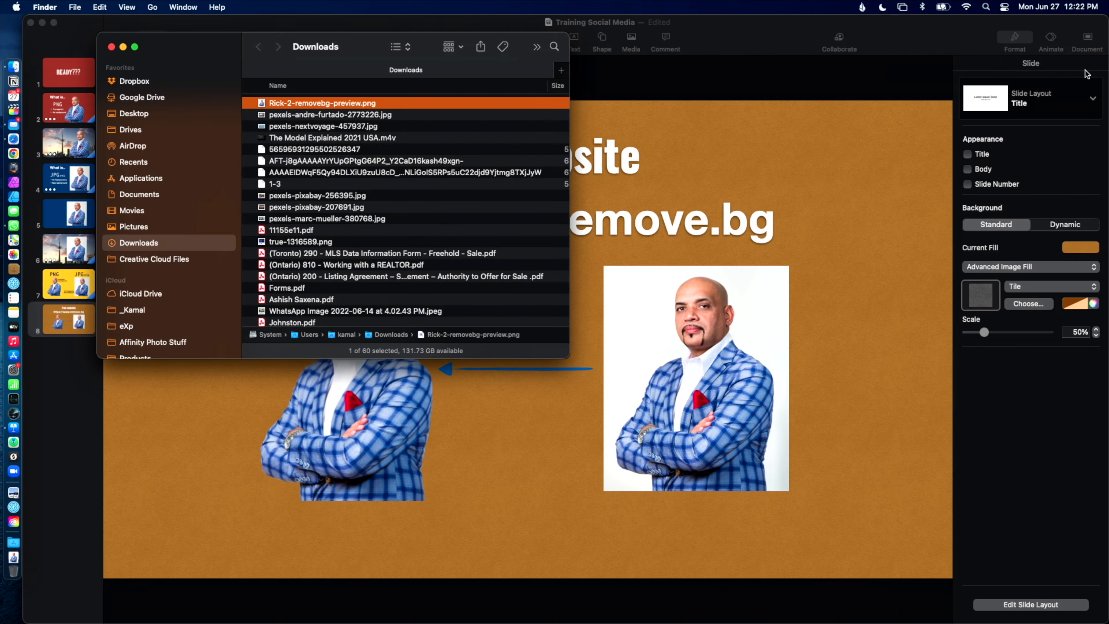
key(space)
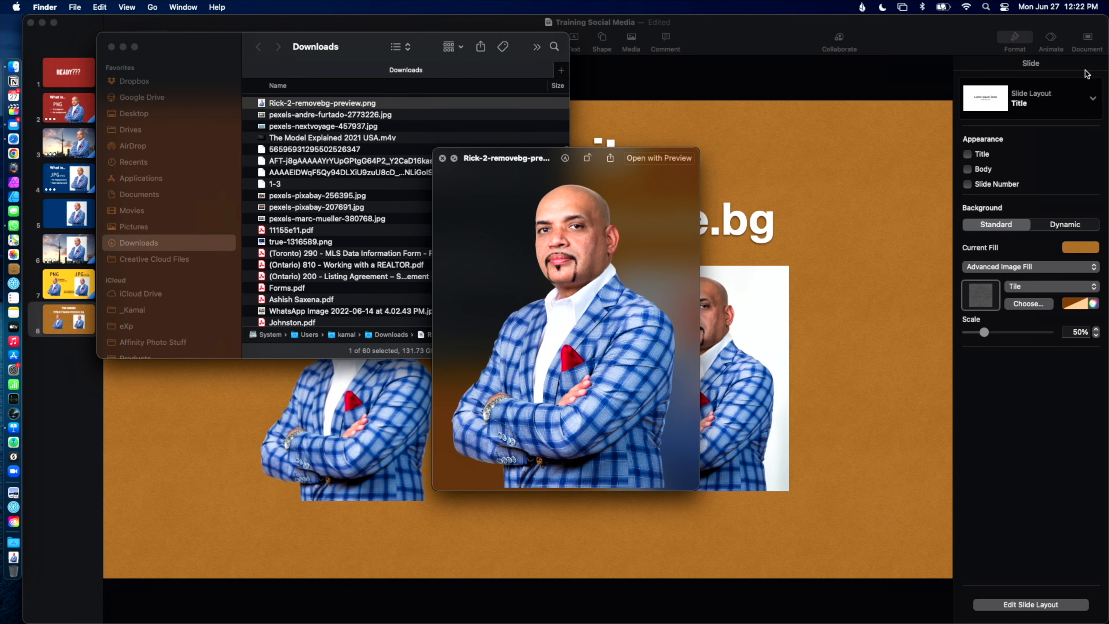
key(space)
key(space)
- Close the Finder window and return to the Canva home page with its design banner
click(839, 505)
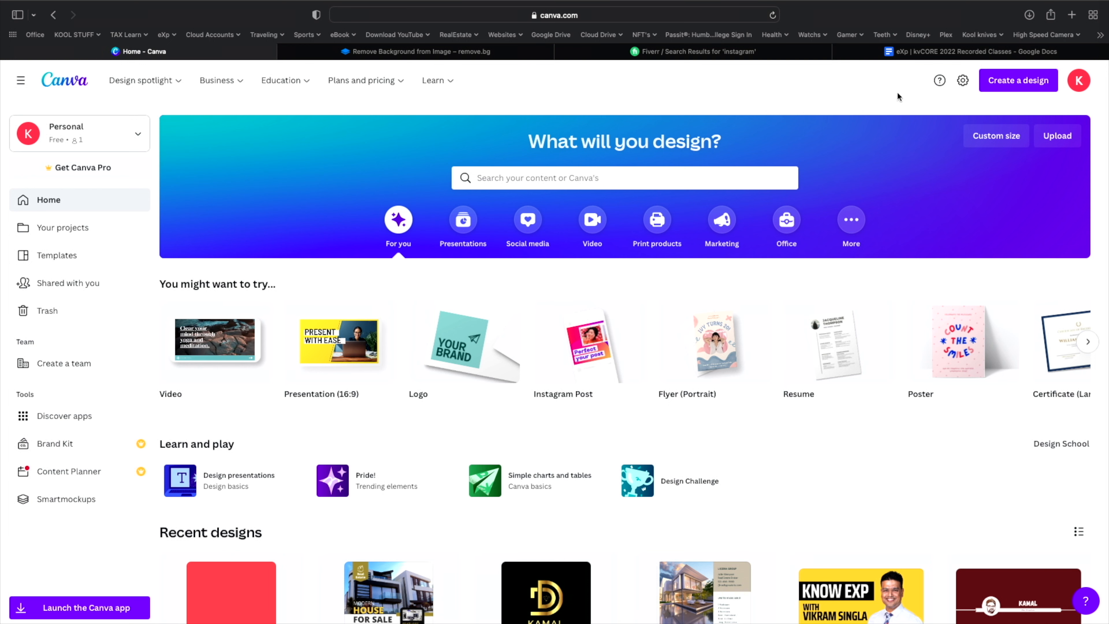
scroll(896, 91, down, 3)
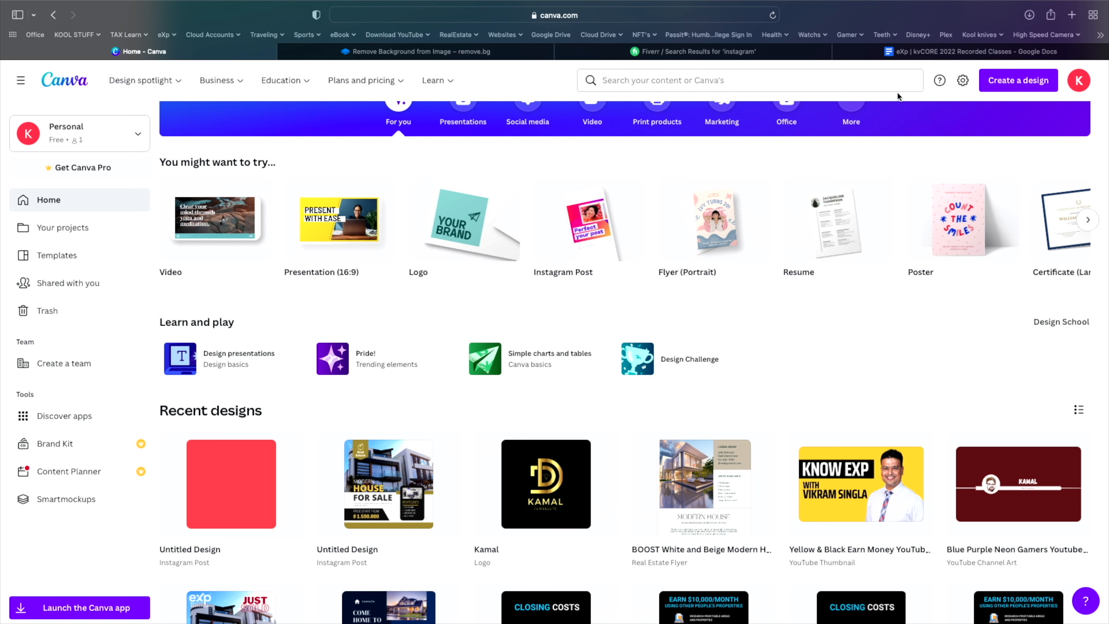
scroll(897, 90, up, 3)
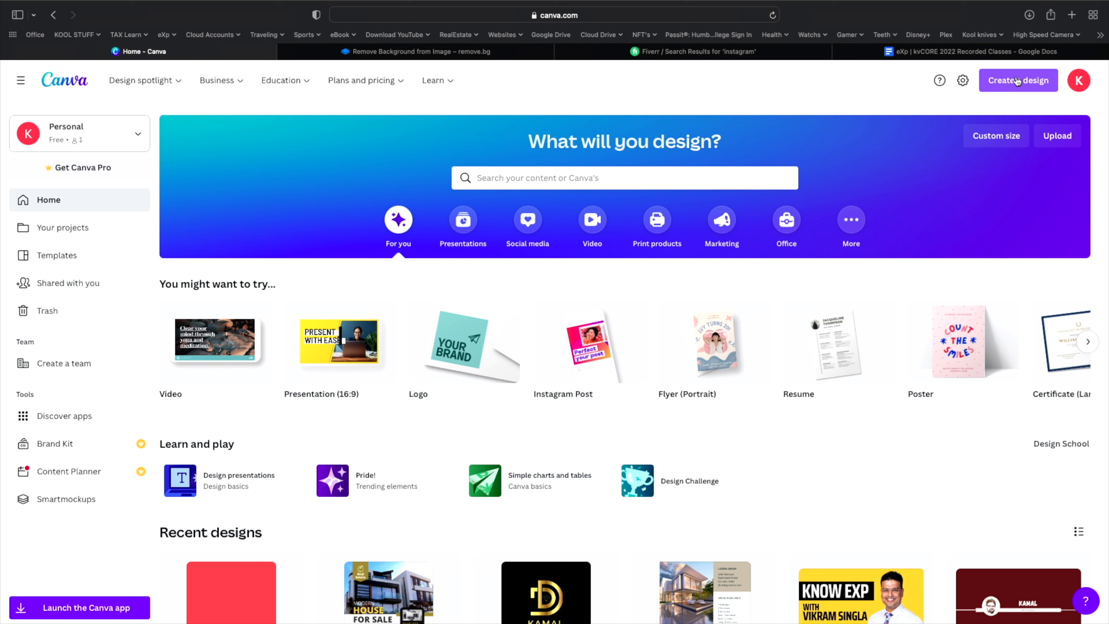
- Start a new 1080 × 1080 px Instagram Post design from Create a design
click(1016, 81)
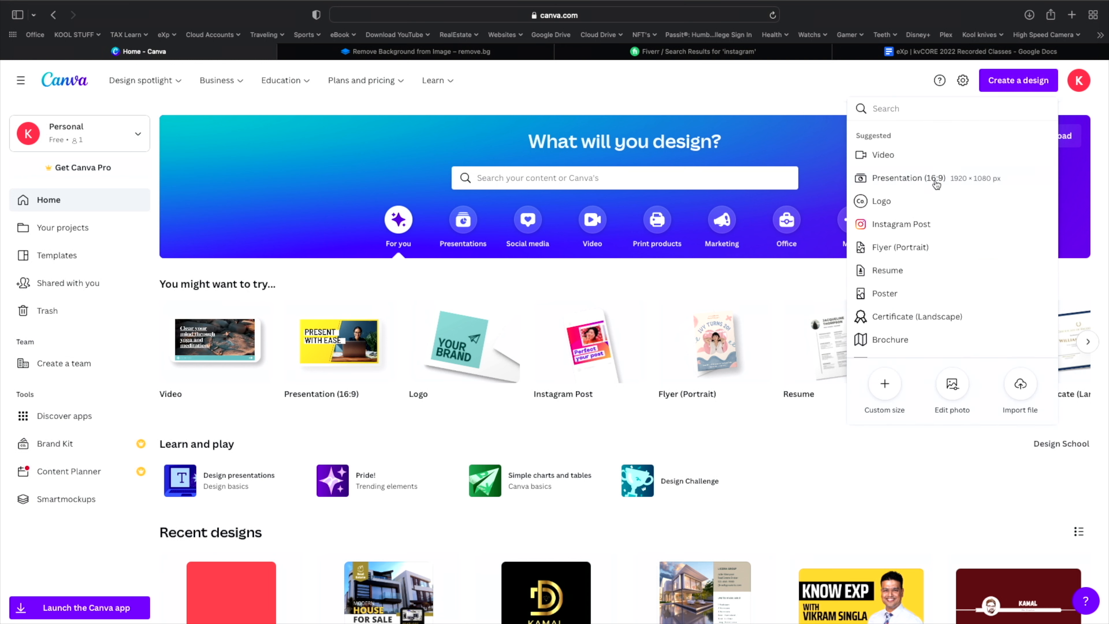
scroll(926, 192, down, 3)
scroll(926, 193, up, 3)
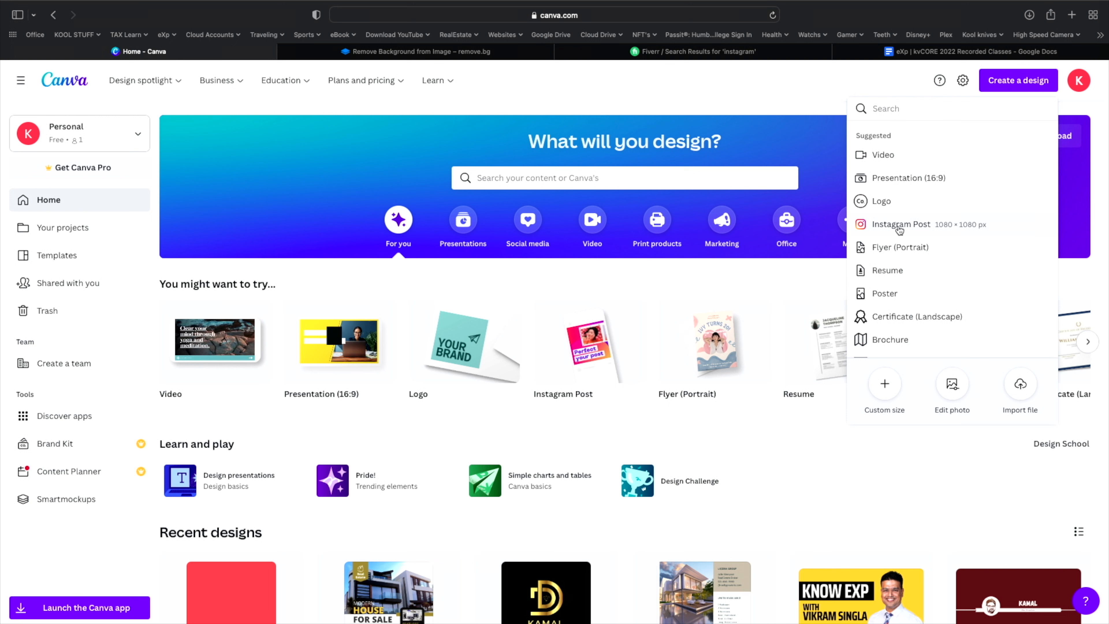
click(899, 227)
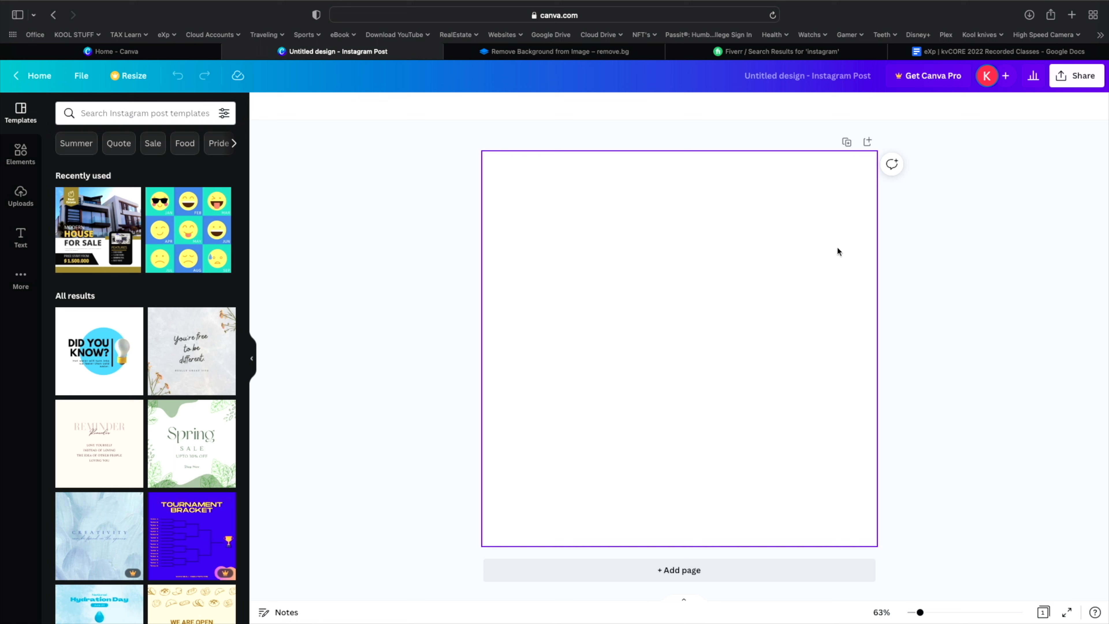
- Browse the Templates and Elements panels, then switch the sidebar to Uploads
scroll(176, 464, down, 7)
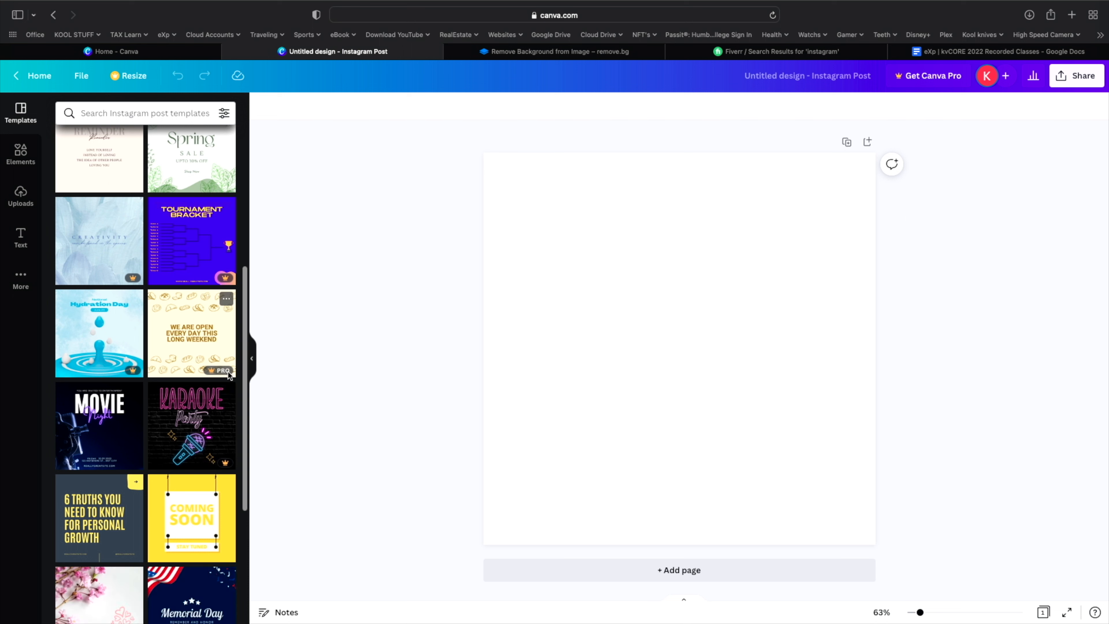
scroll(228, 372, up, 7)
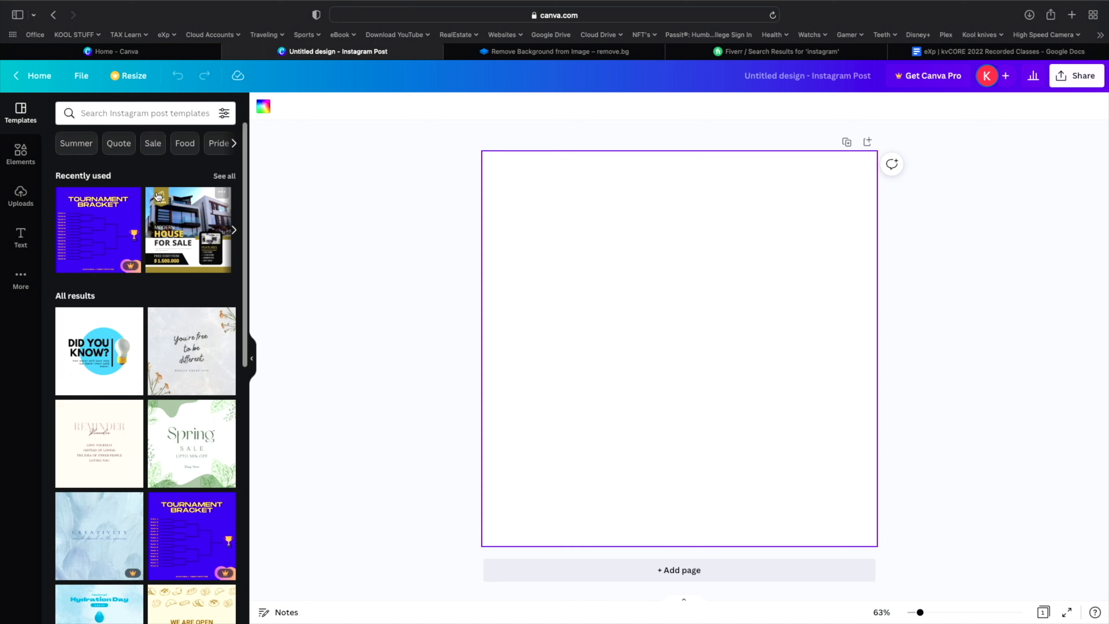
click(20, 152)
scroll(112, 233, down, 1)
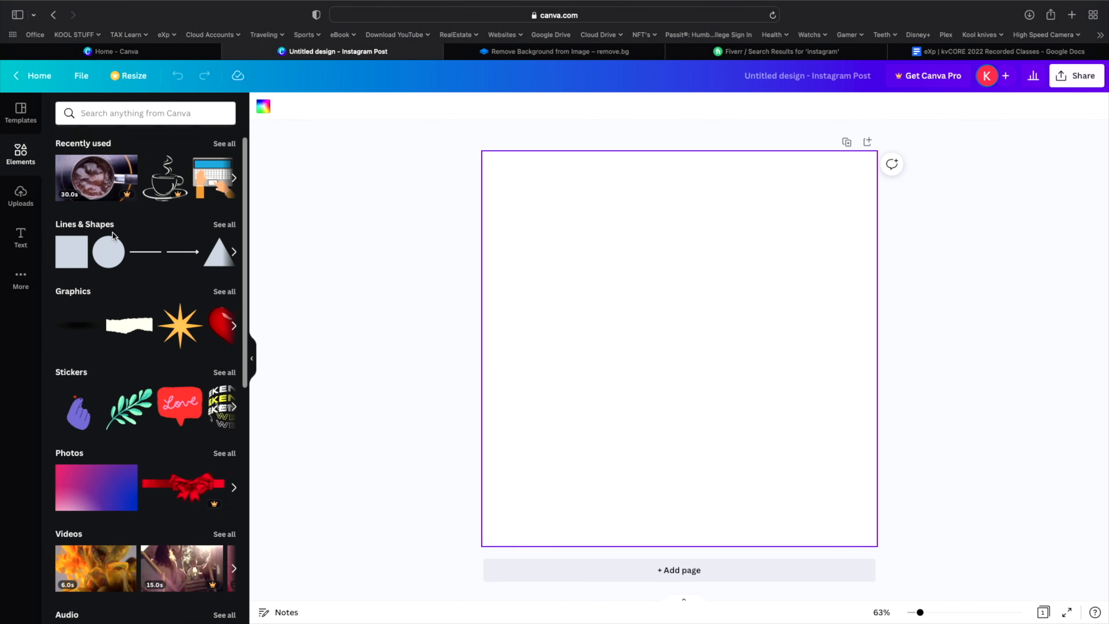
scroll(113, 233, down, 2)
scroll(190, 367, down, 3)
scroll(190, 367, down, 5)
scroll(190, 367, up, 8)
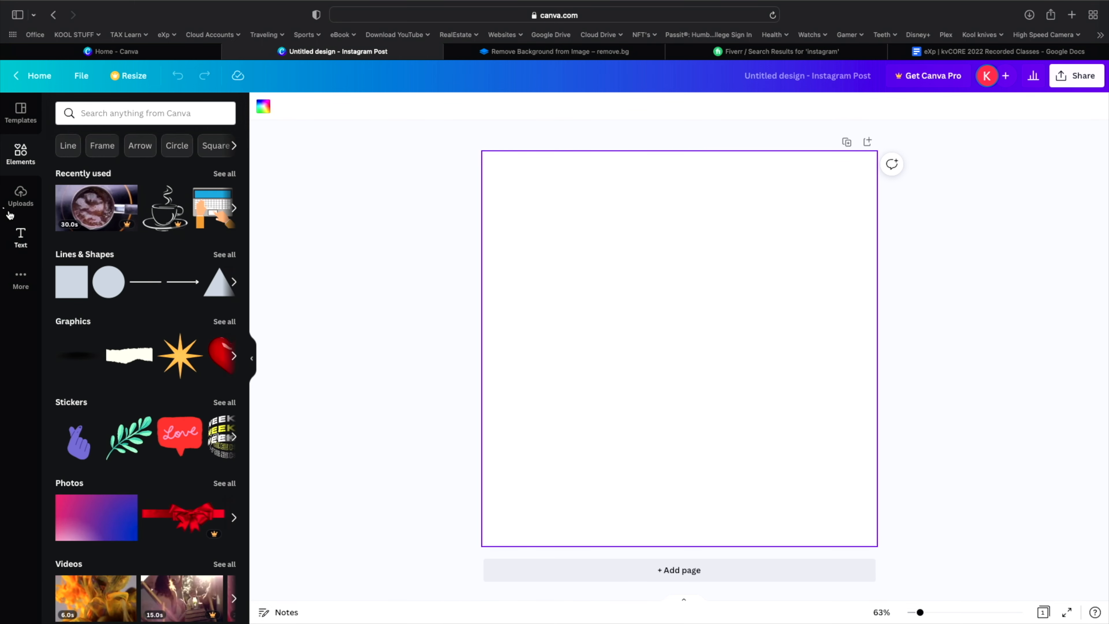
click(21, 197)
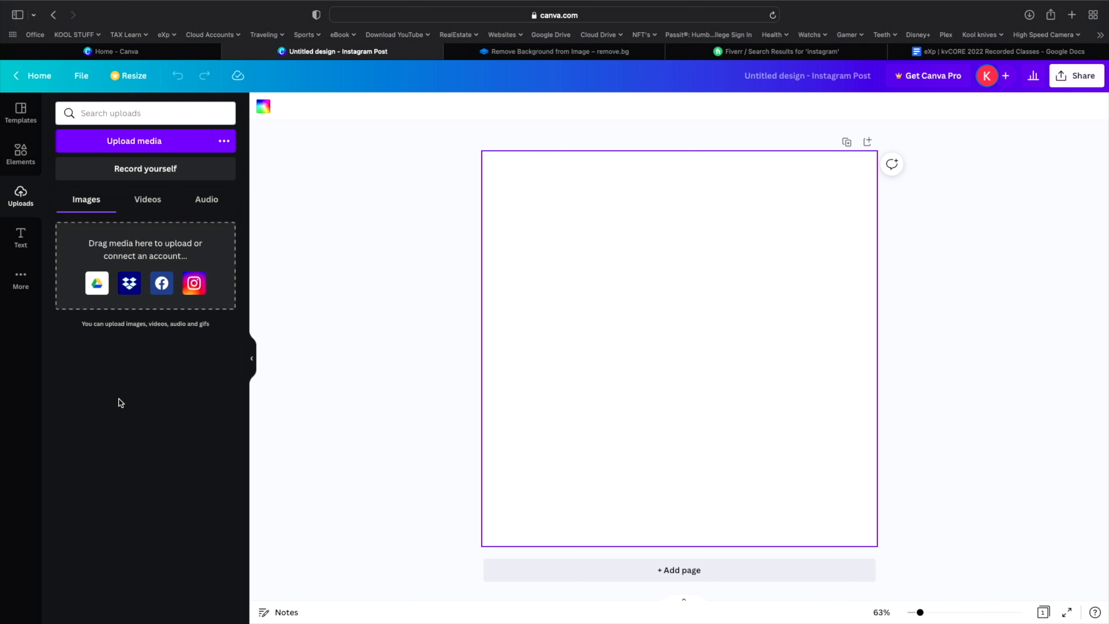
- Upload the white-background portrait JPEG to Canva's uploads
click(127, 150)
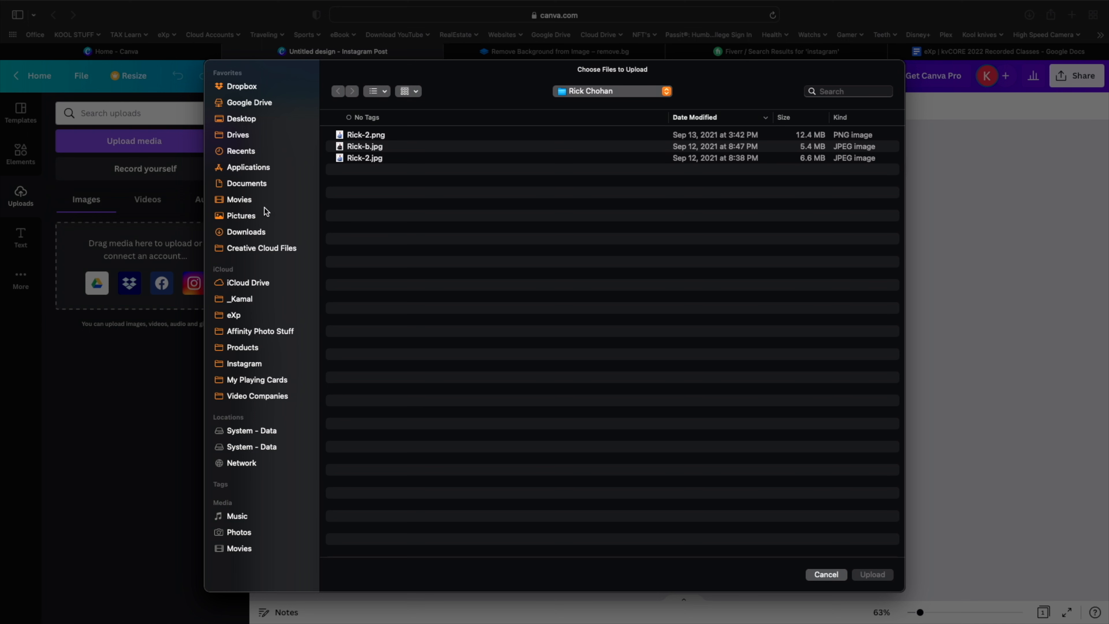
click(365, 158)
key(space)
key(space)
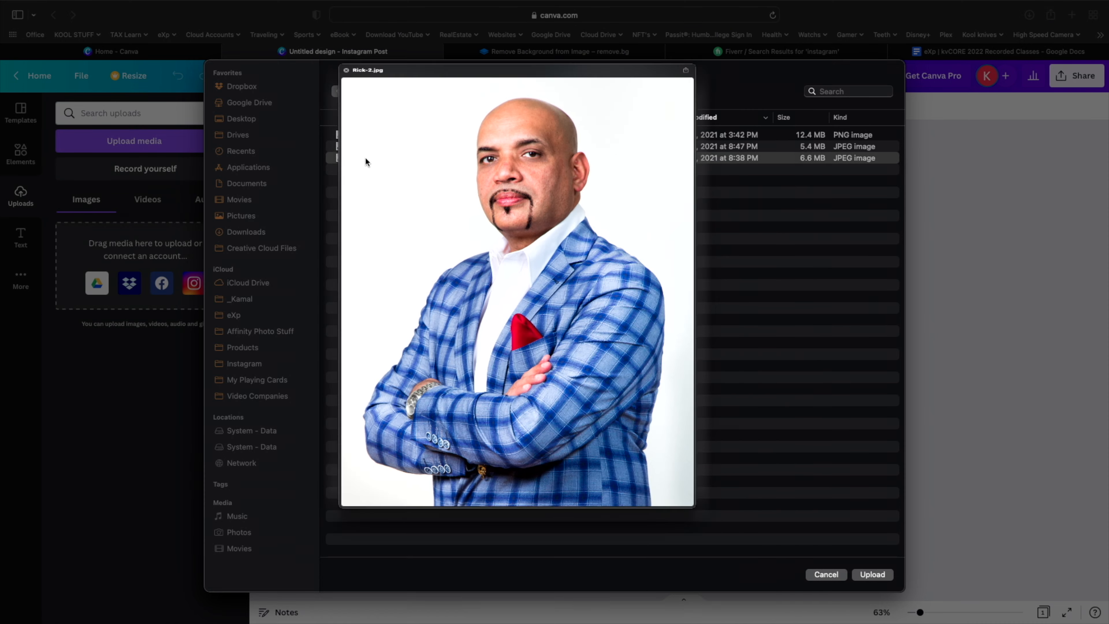
double_click(365, 158)
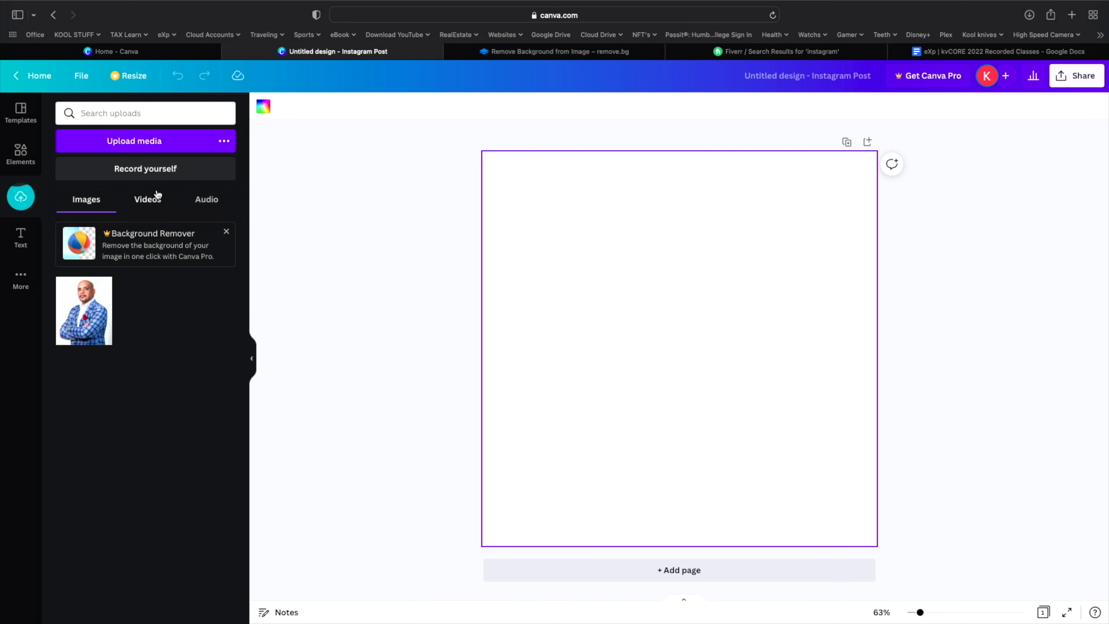
- Upload the Rick-2.png portrait to Canva's uploads as well
click(132, 146)
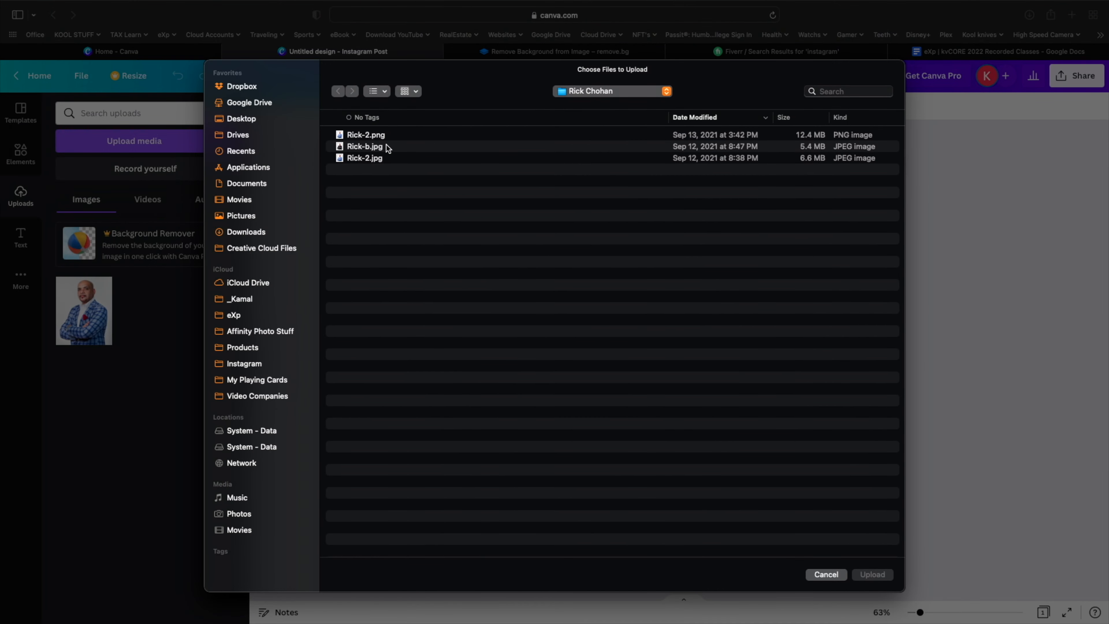
click(382, 137)
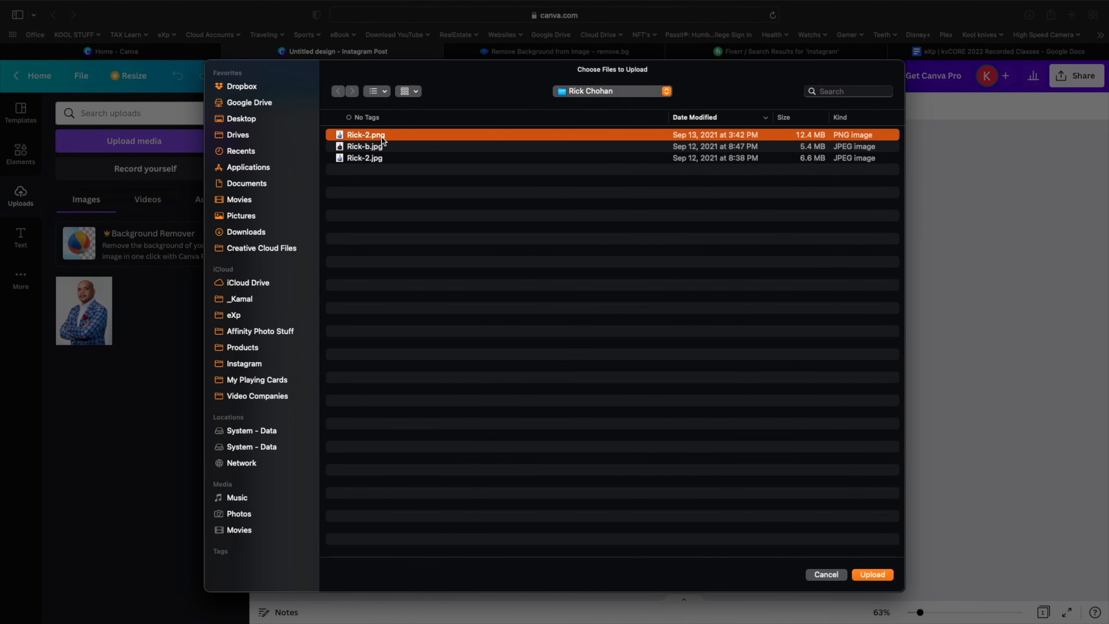
key(space)
key(space)
double_click(382, 137)
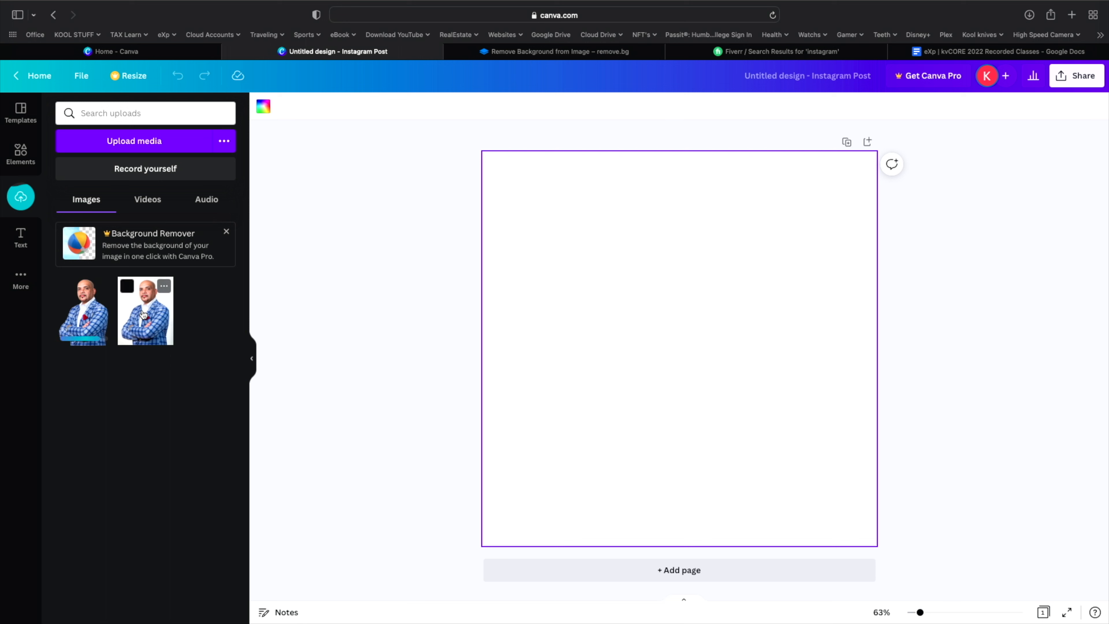
- Upload the eXp Realty logos and city skyline photo, then check the Videos, Audio and Images tabs
click(139, 137)
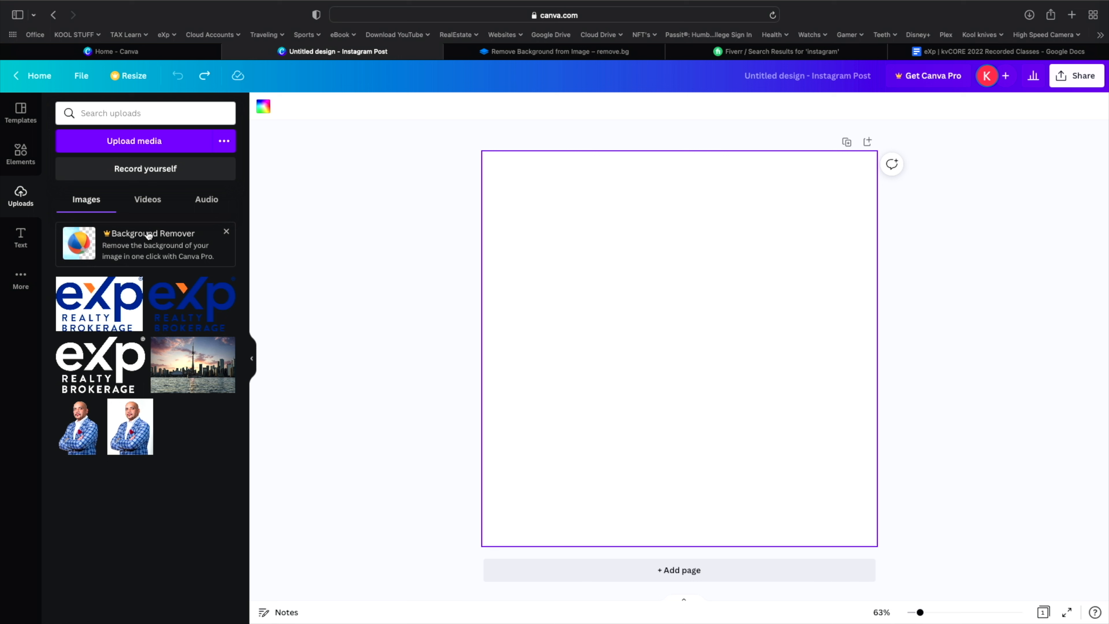
click(144, 202)
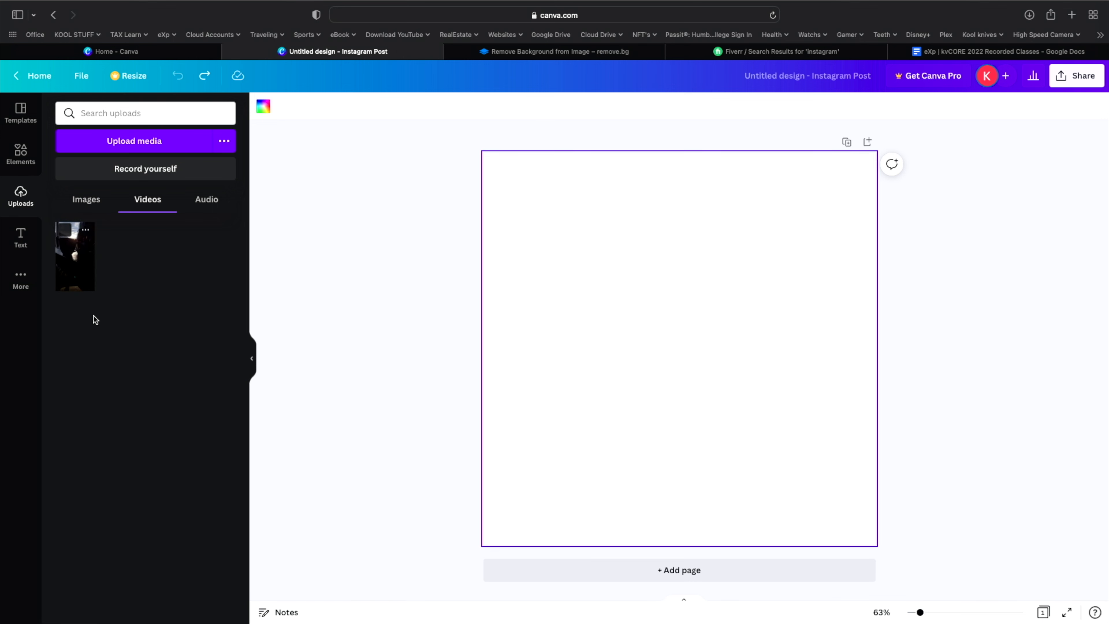
click(206, 200)
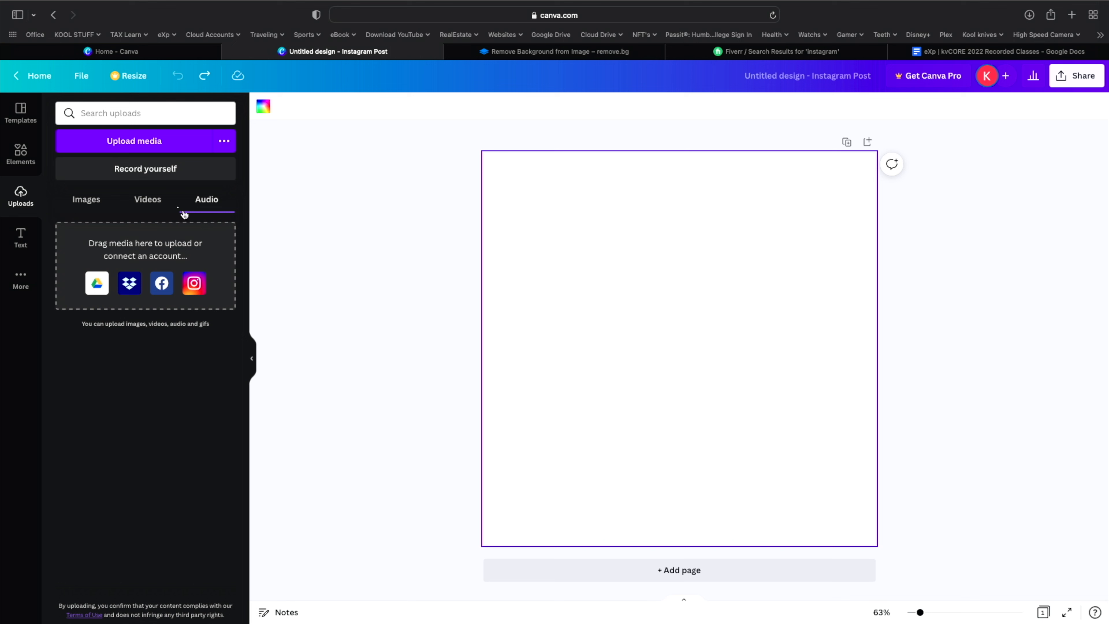
click(147, 202)
click(93, 204)
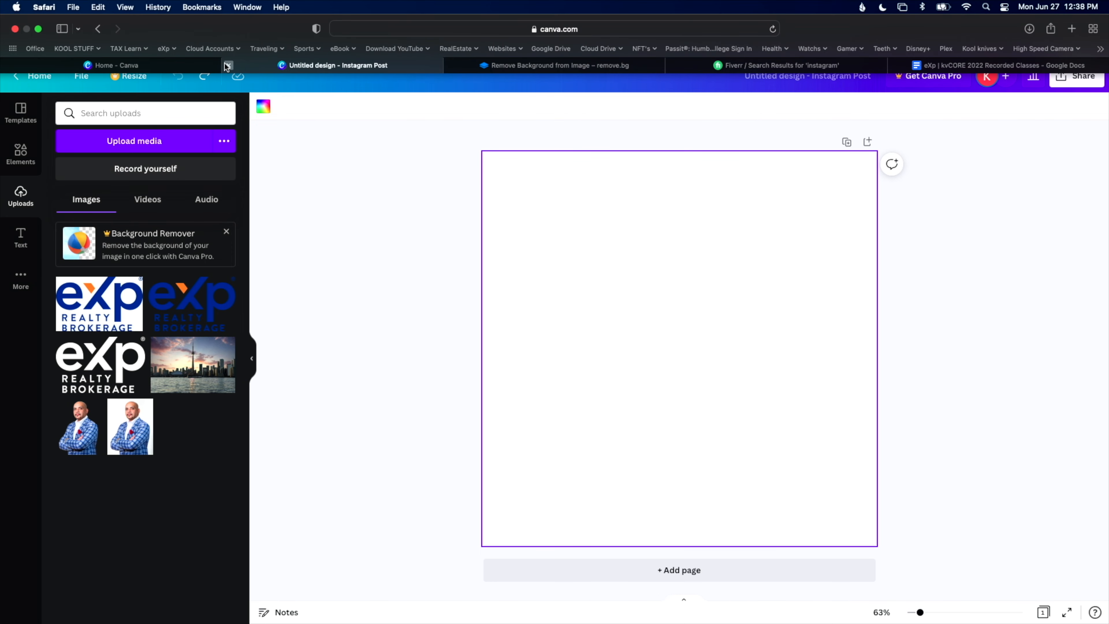
- Close the untitled design and create another blank Instagram Post from the home page
click(227, 65)
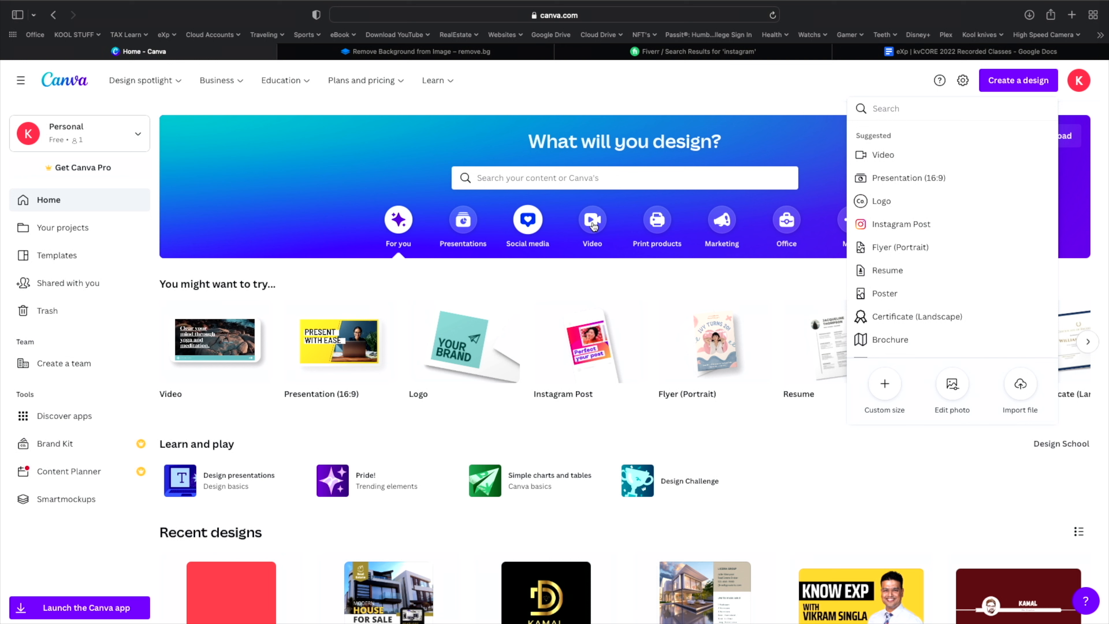
click(1020, 83)
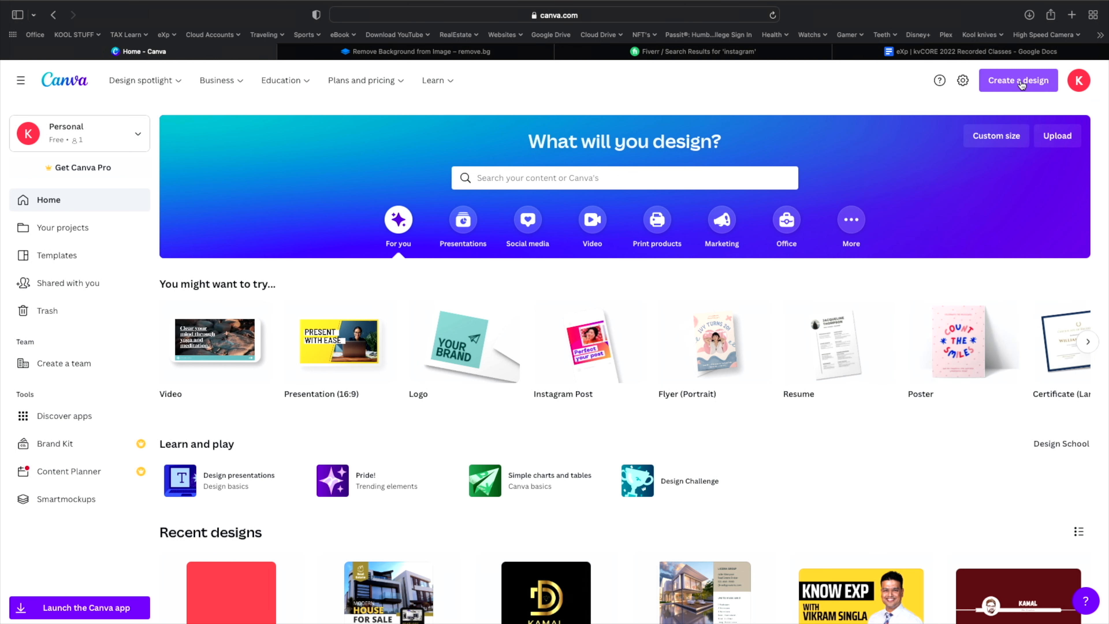
click(1021, 82)
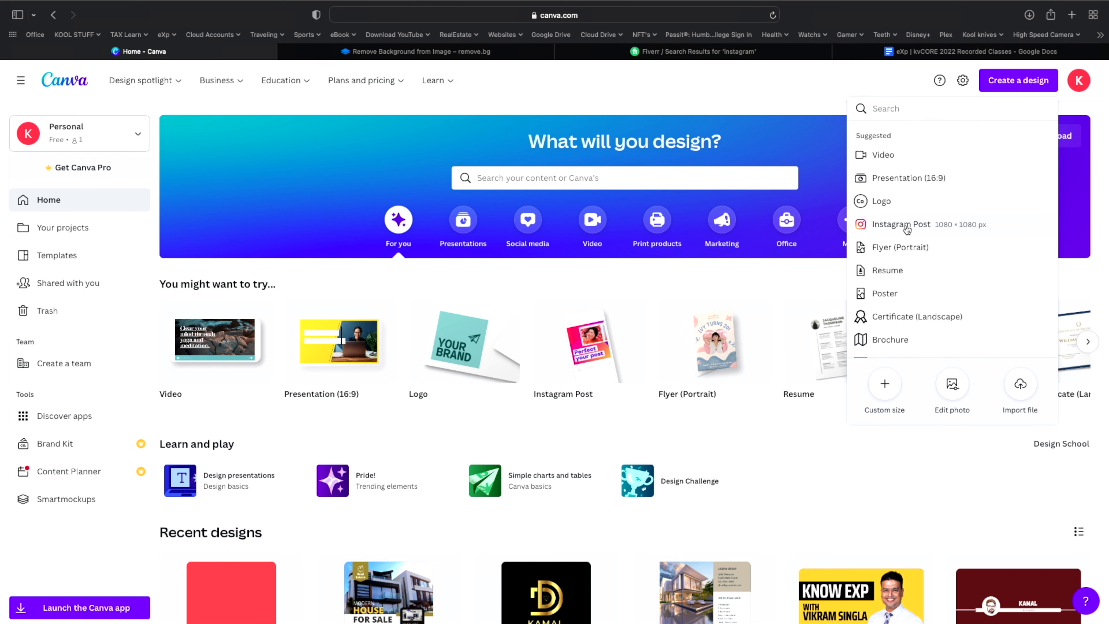
click(907, 229)
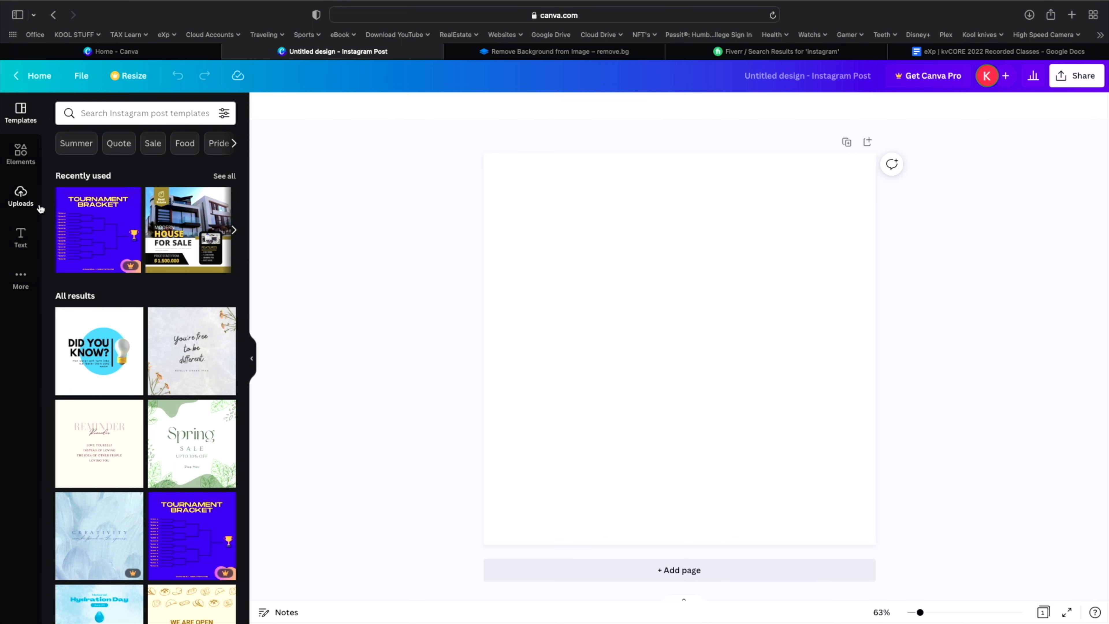
- Try coral red, light cyan and a custom navy #394470 as the page background
click(20, 197)
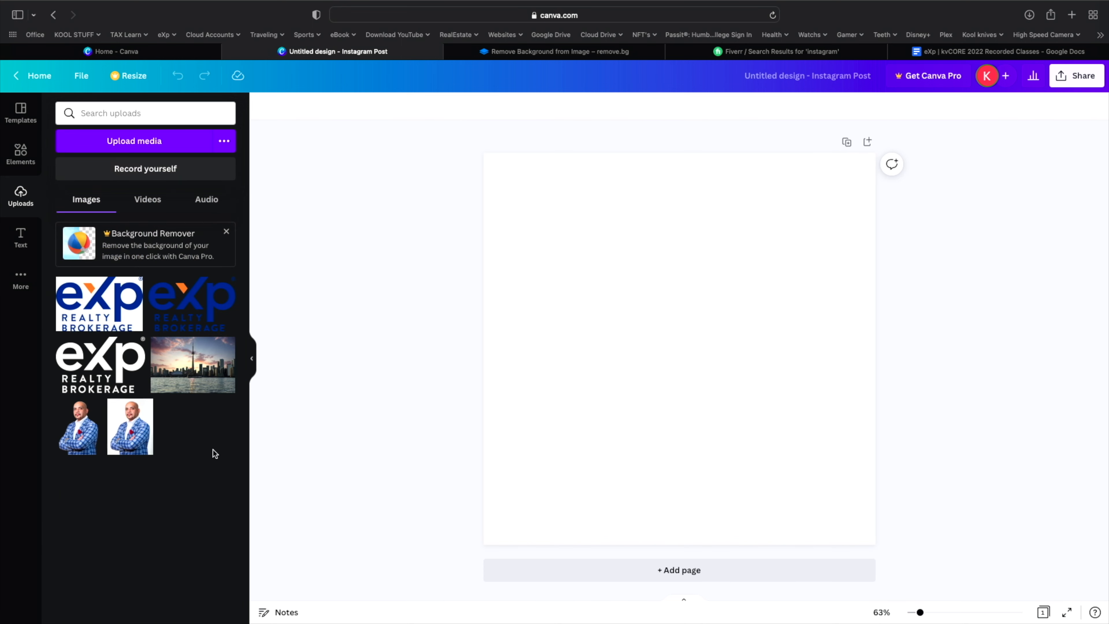
click(691, 271)
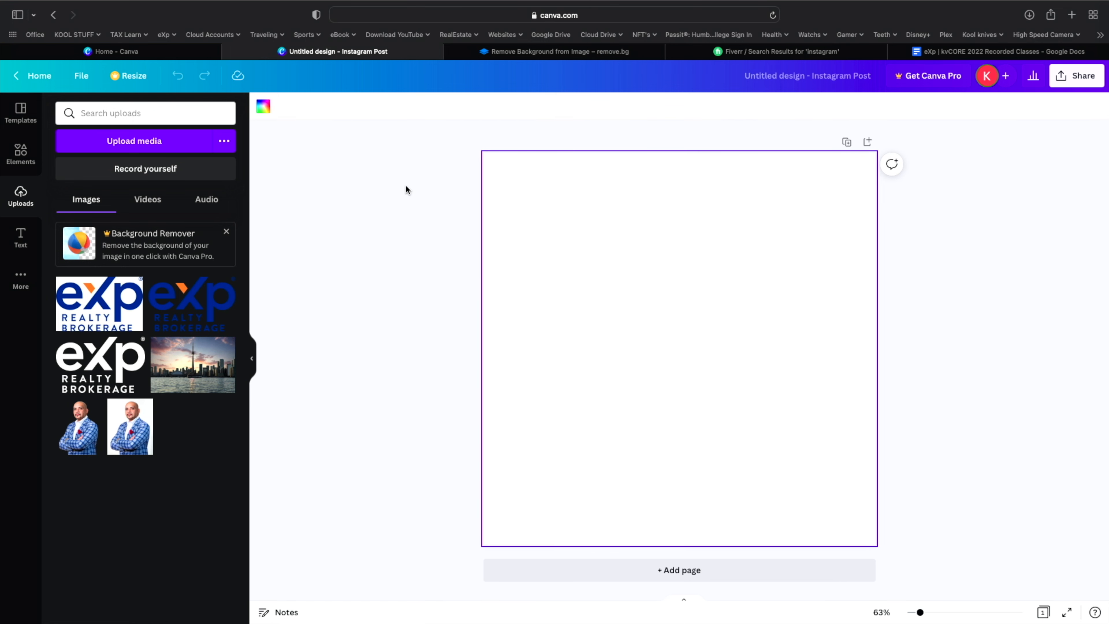
click(266, 108)
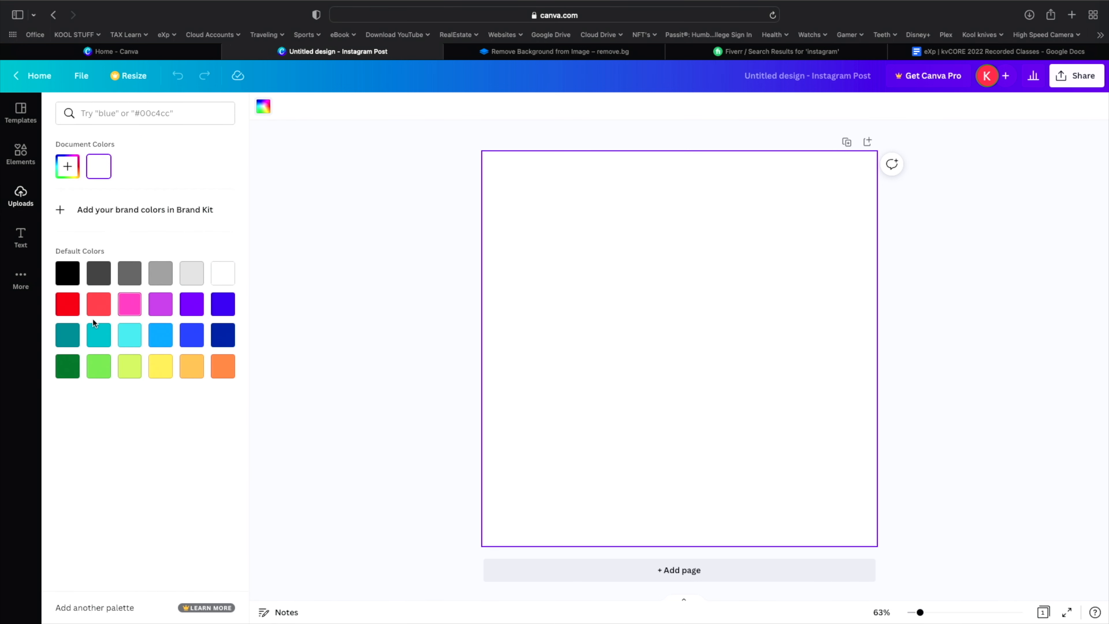
click(98, 308)
click(131, 333)
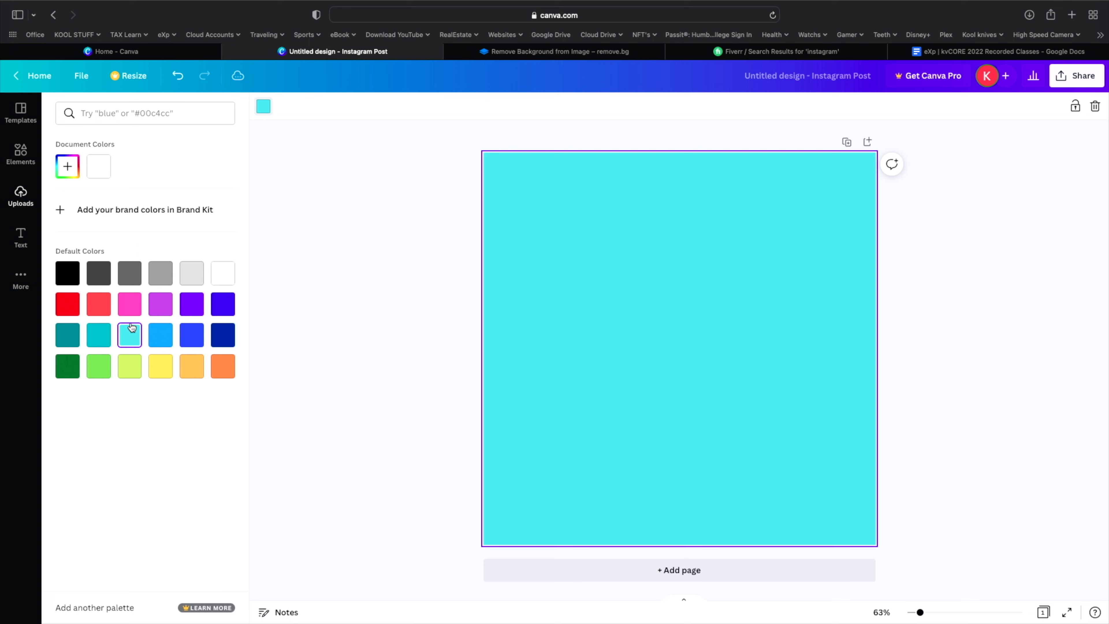
click(69, 167)
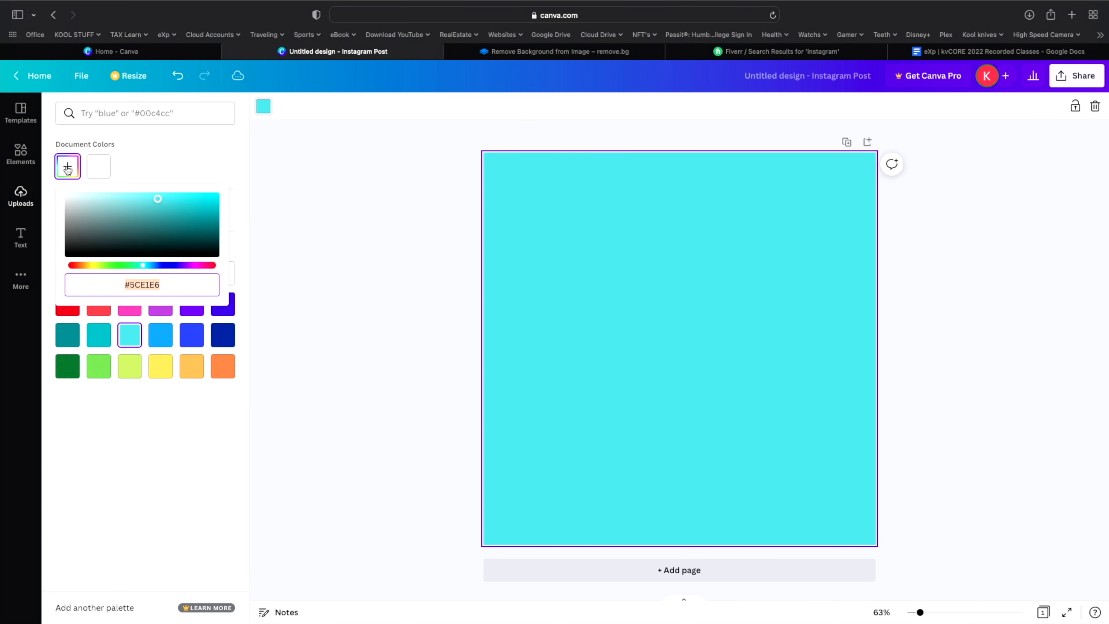
click(177, 235)
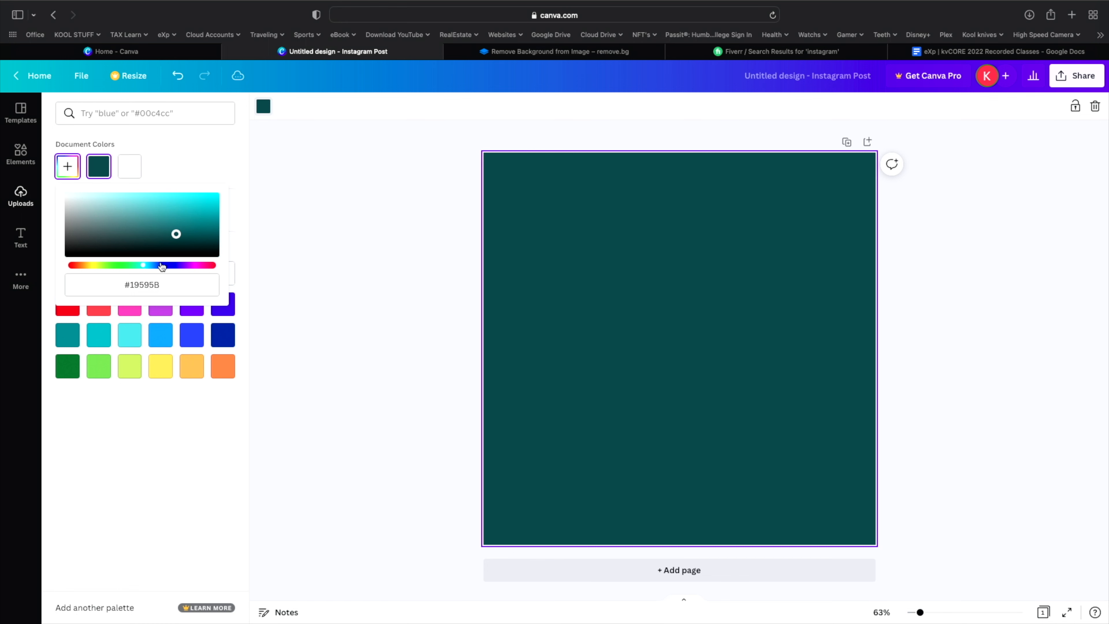
click(162, 265)
drag(176, 236, 140, 228)
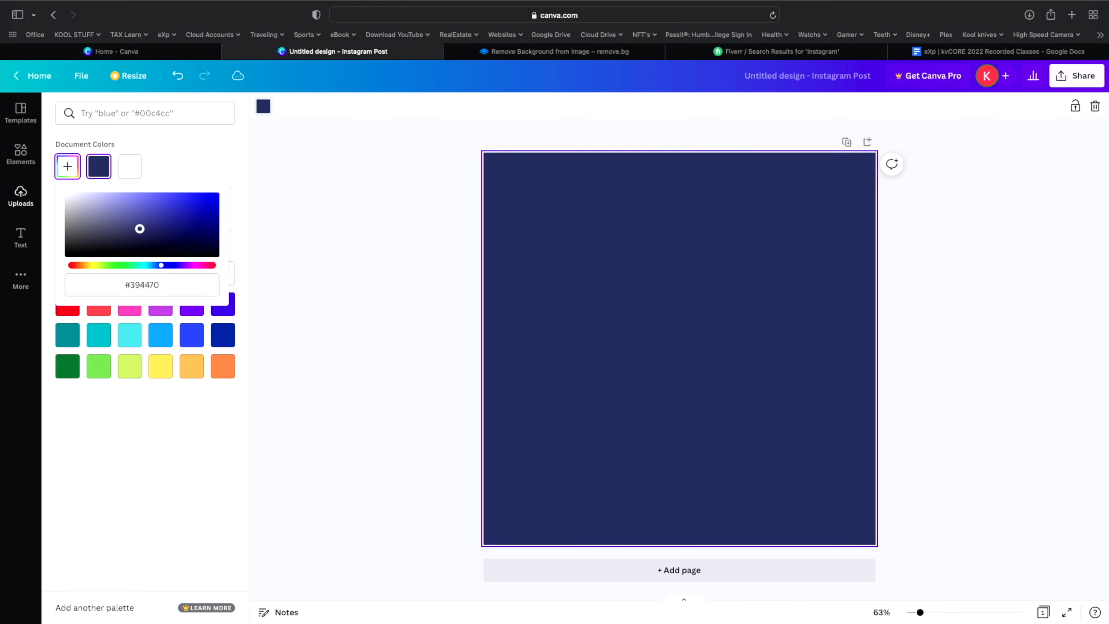
click(280, 285)
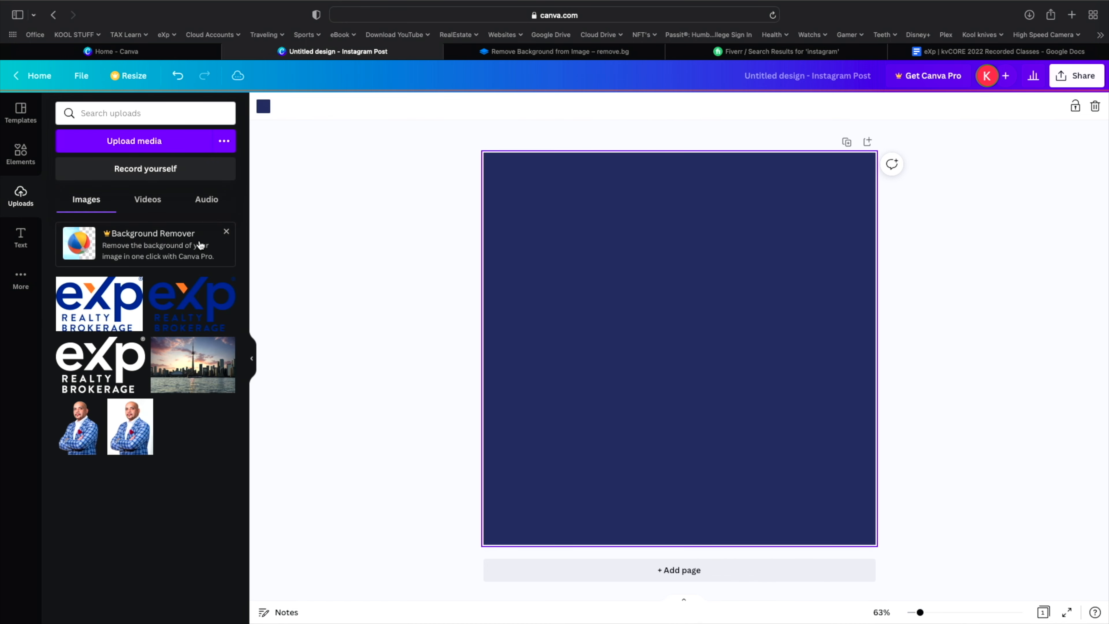
- Set the page background to a light golden orange
click(263, 107)
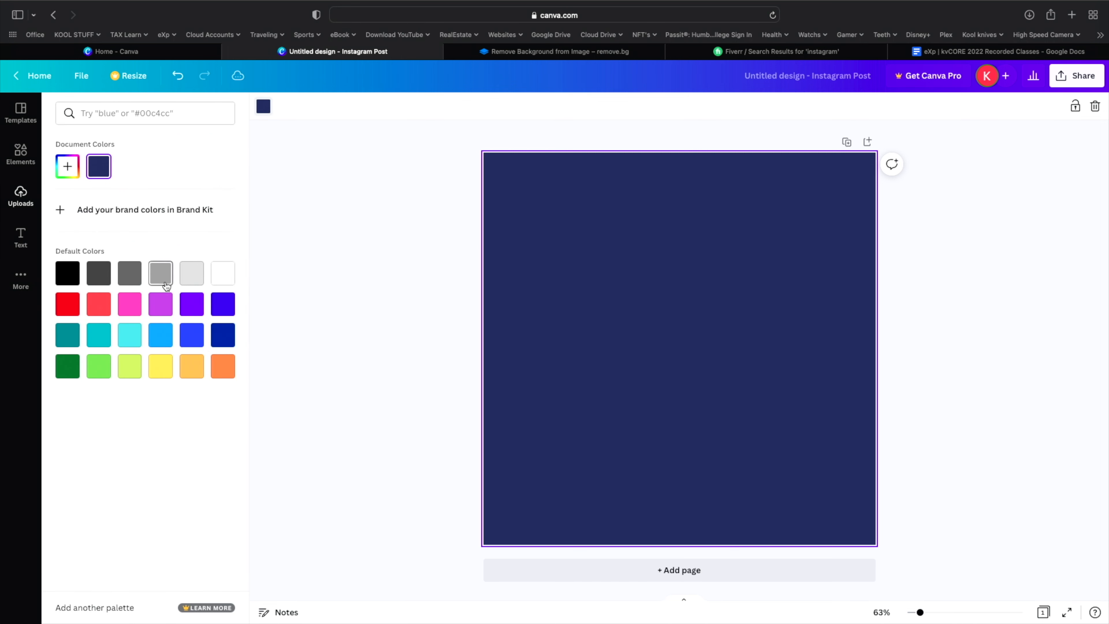
click(224, 371)
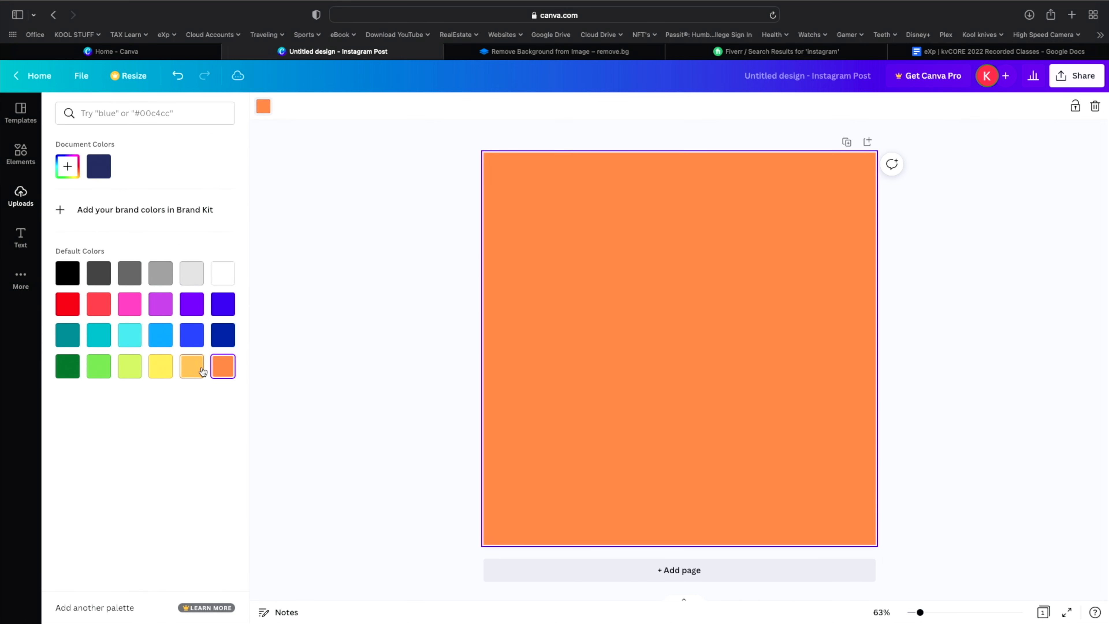
click(202, 370)
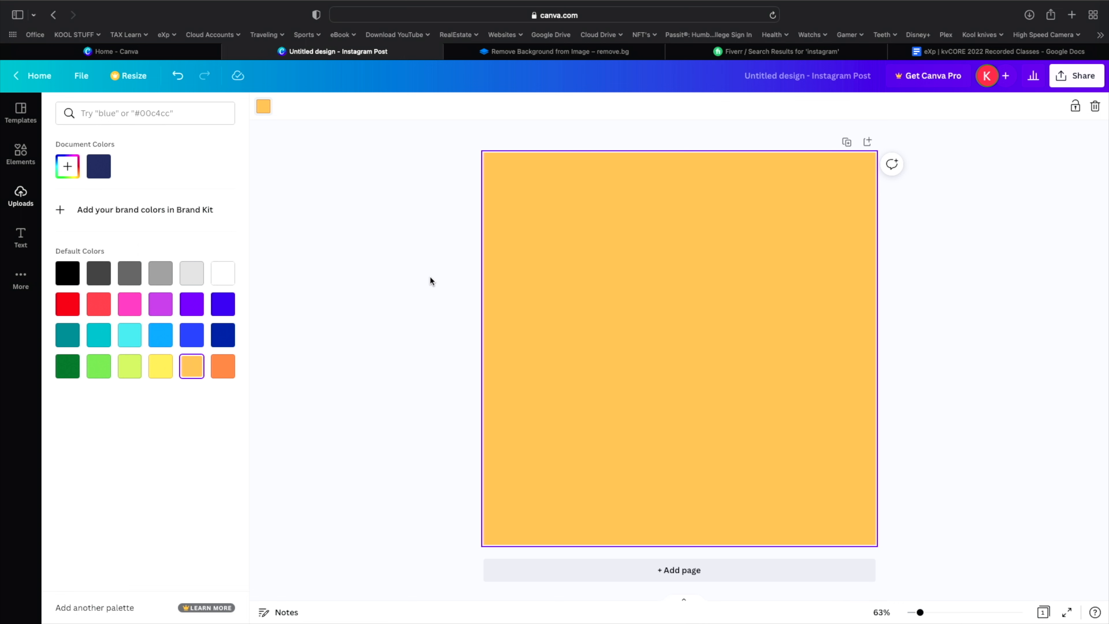
click(421, 290)
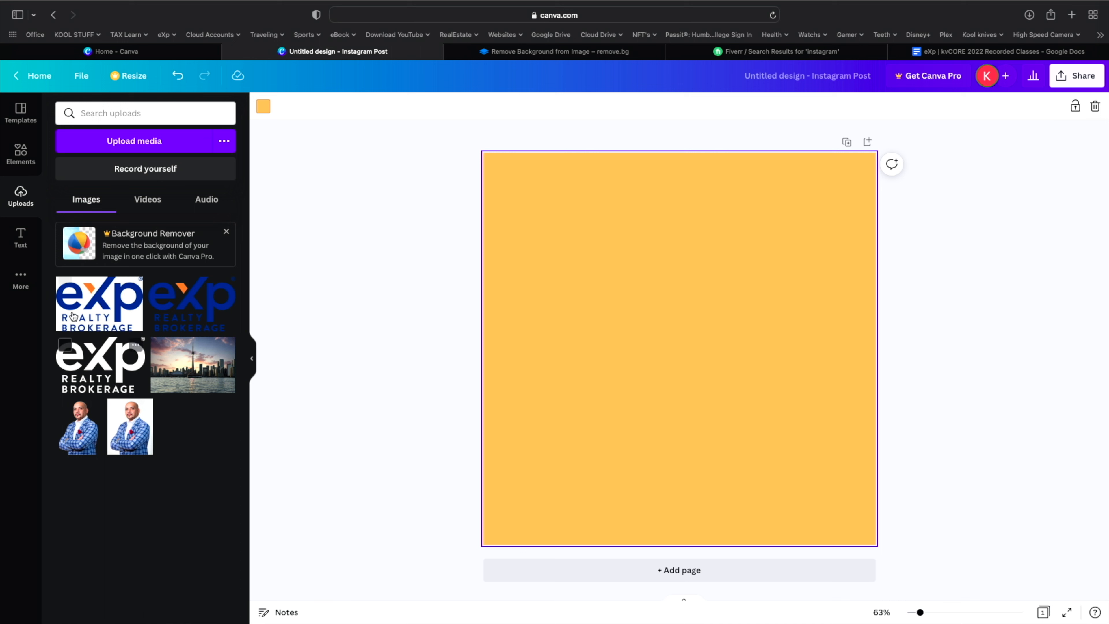
- Add the 'just breathe' text style preset to the post
click(21, 238)
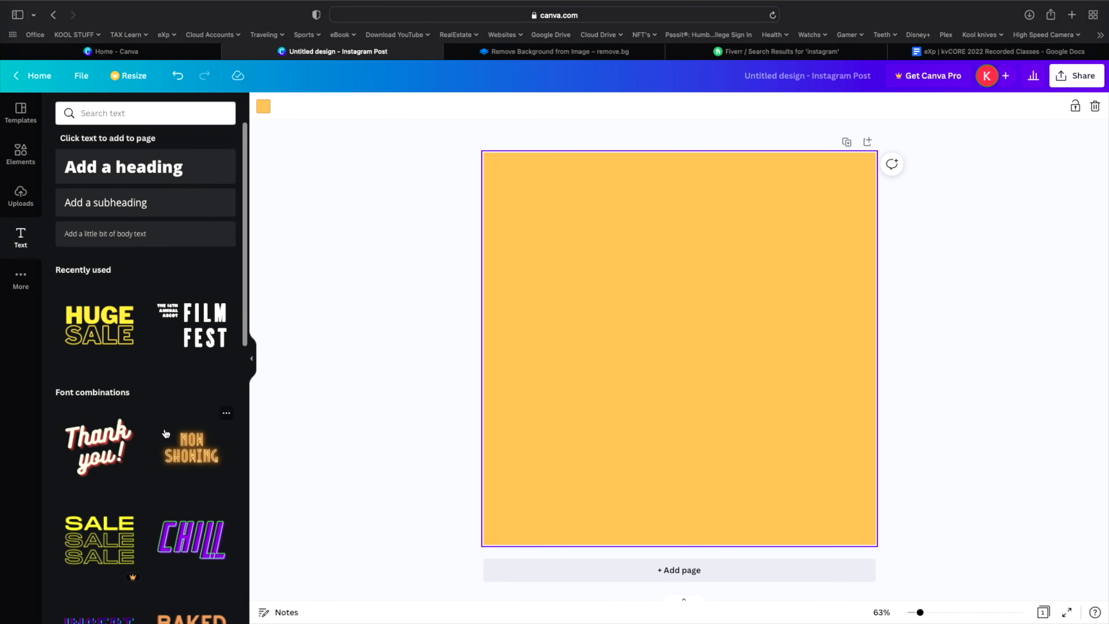
scroll(166, 434, down, 3)
scroll(166, 434, down, 6)
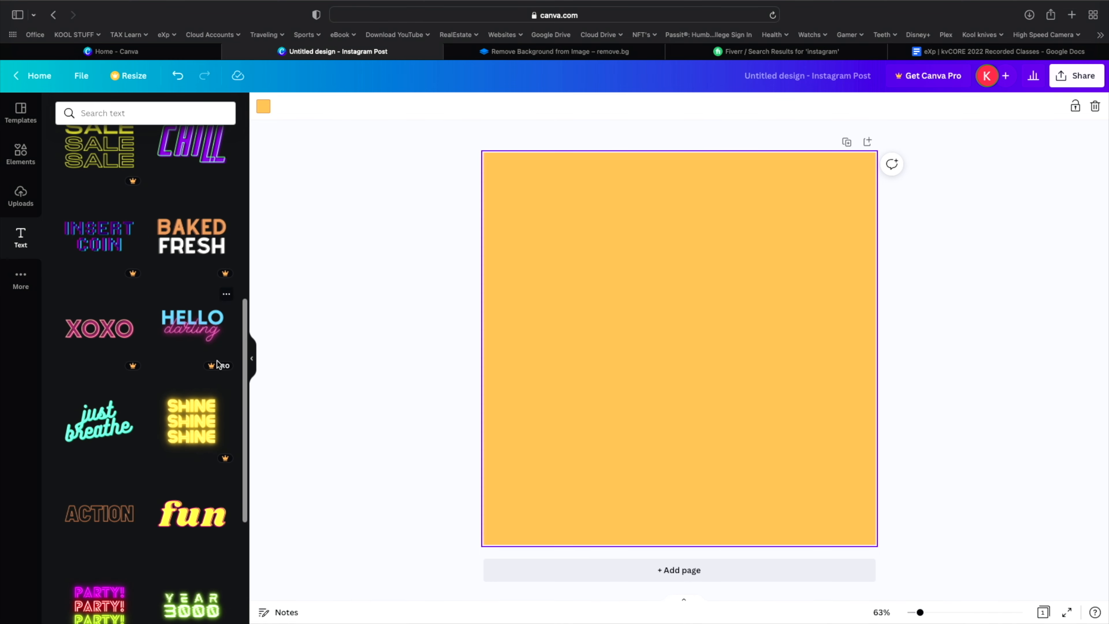
scroll(107, 467, down, 3)
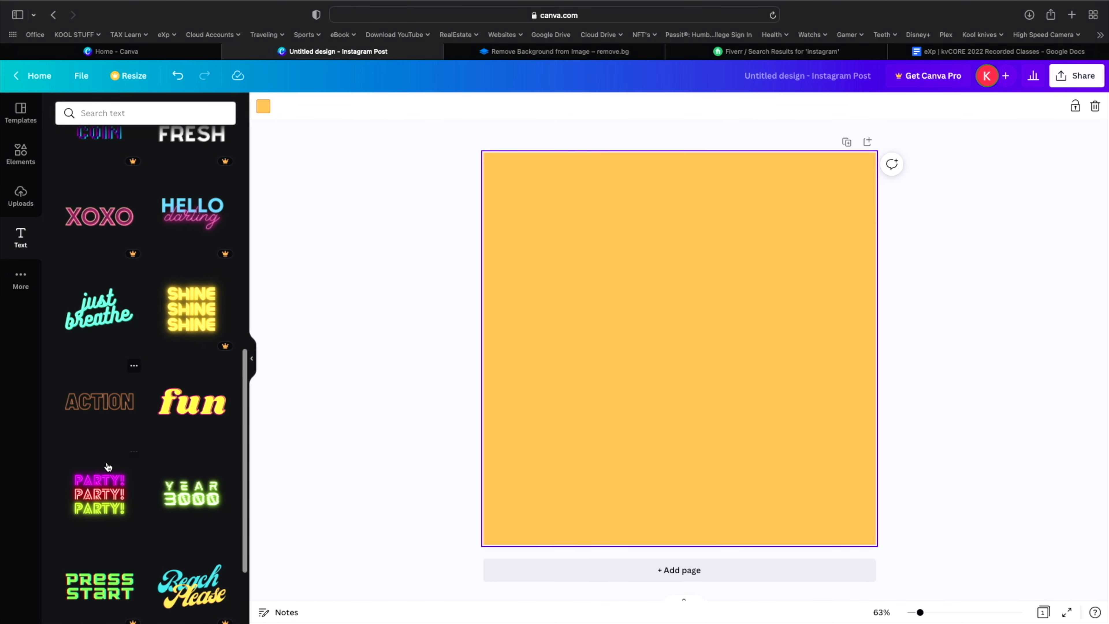
scroll(107, 466, down, 3)
scroll(114, 480, up, 5)
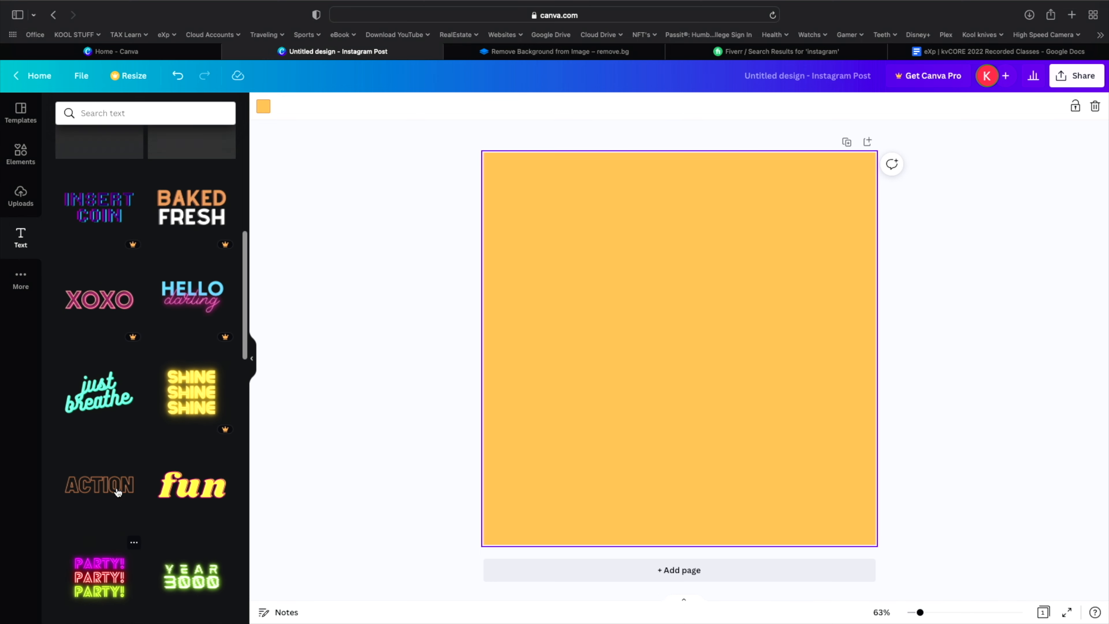
scroll(117, 492, up, 3)
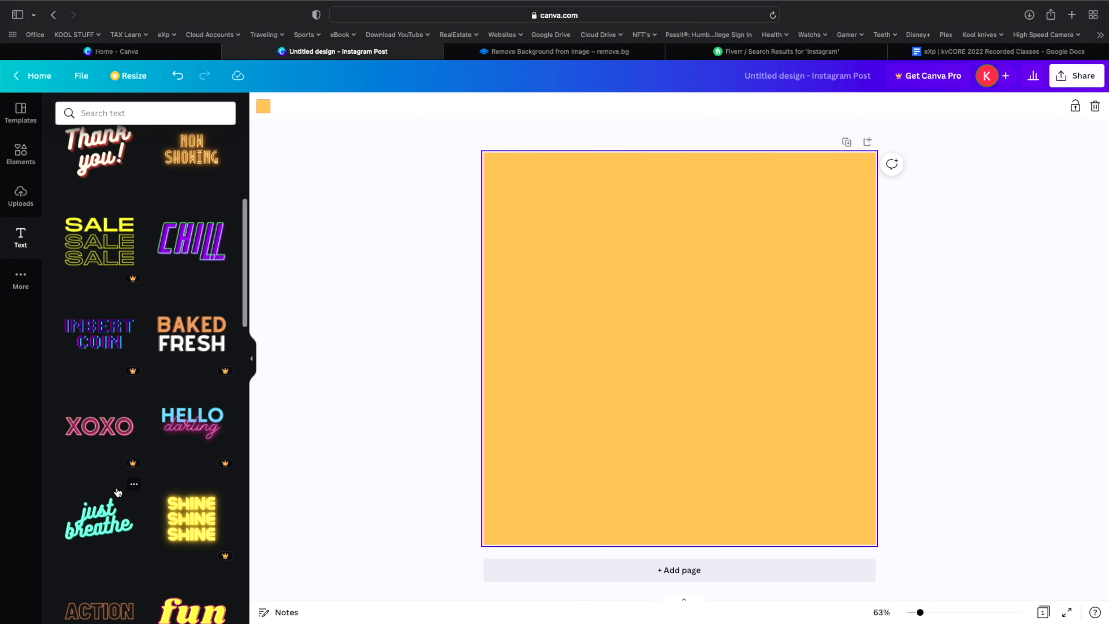
drag(95, 512, 567, 301)
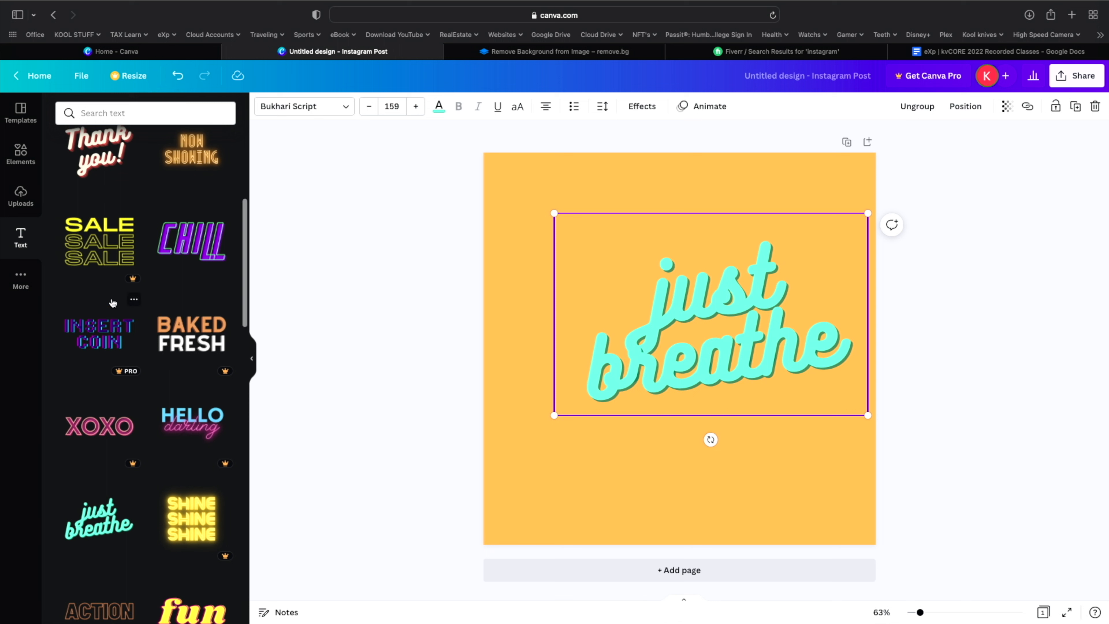
- Place the CHILL text style, undo it and 'just breathe', re-add CHILL and undo again
drag(192, 240, 609, 283)
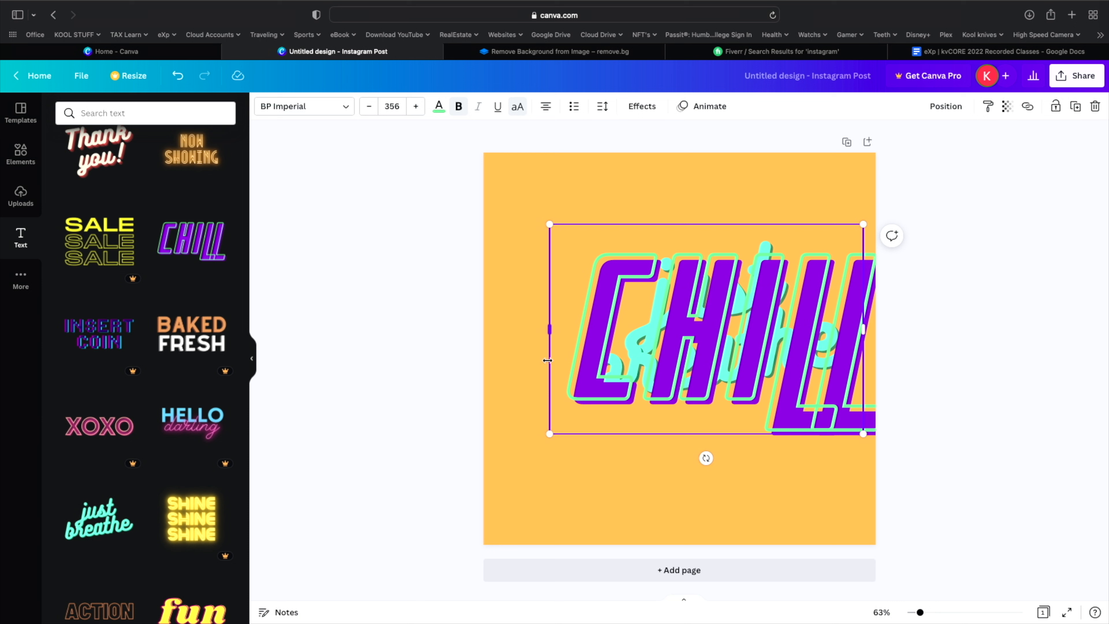
click(179, 78)
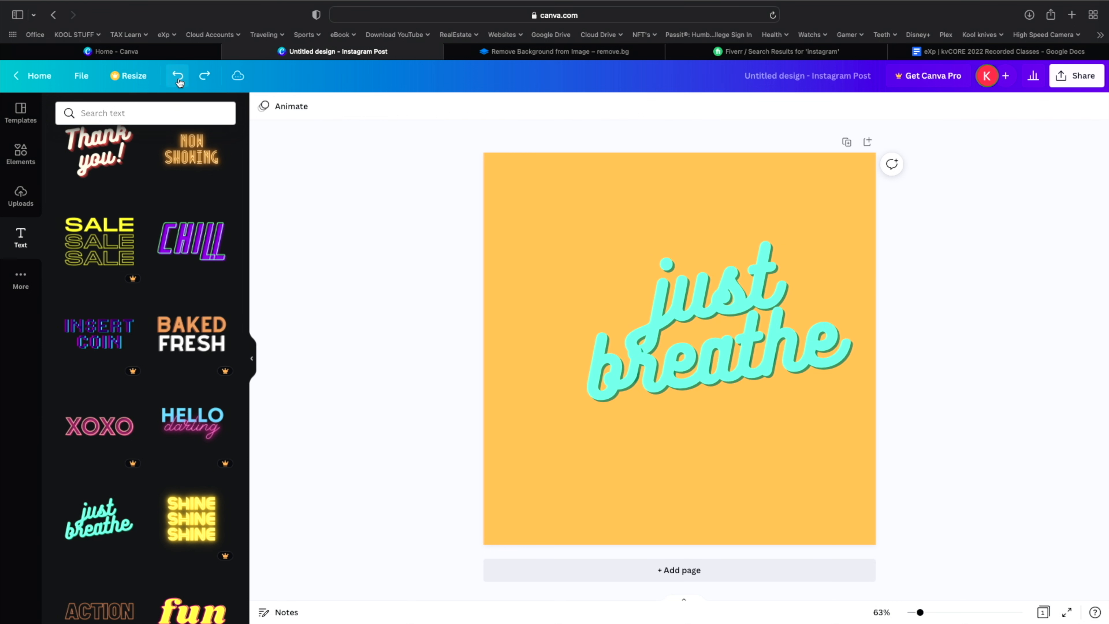
click(178, 79)
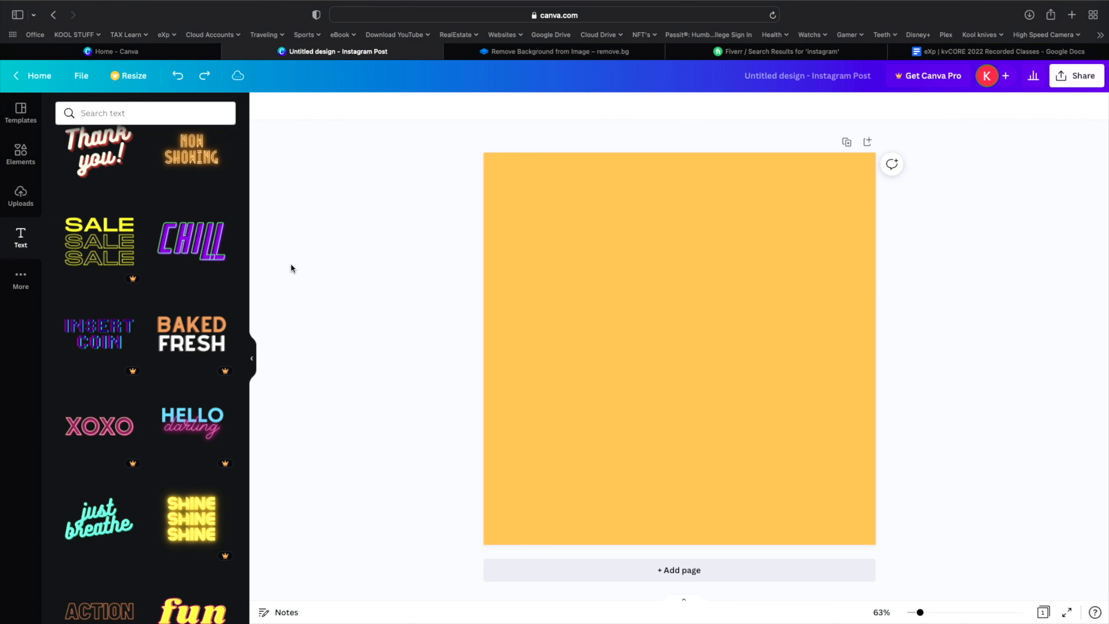
click(198, 252)
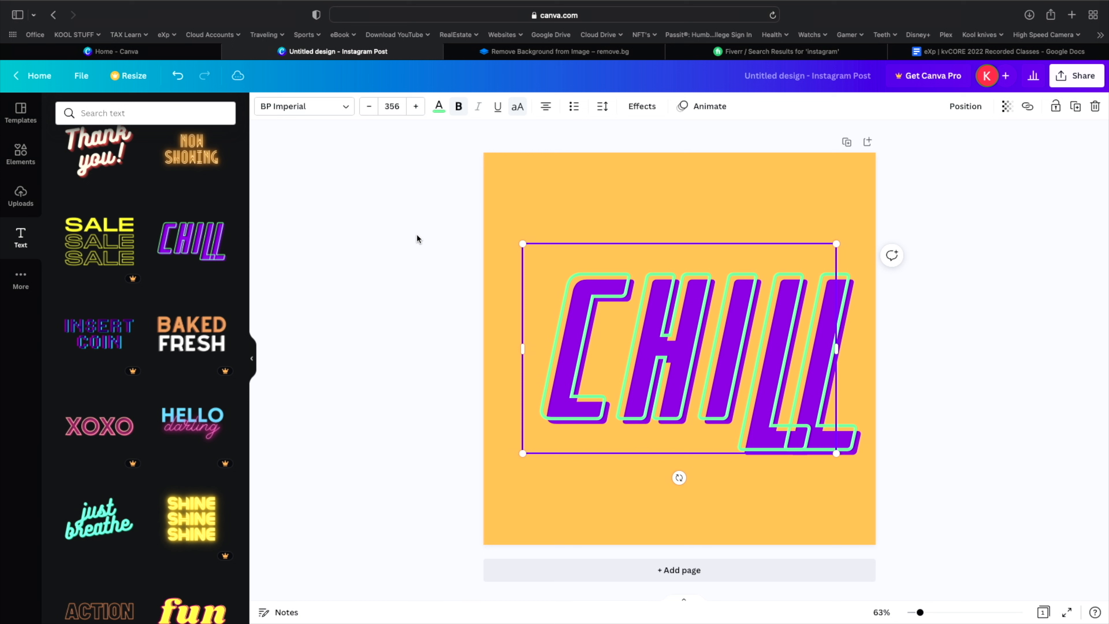
click(178, 76)
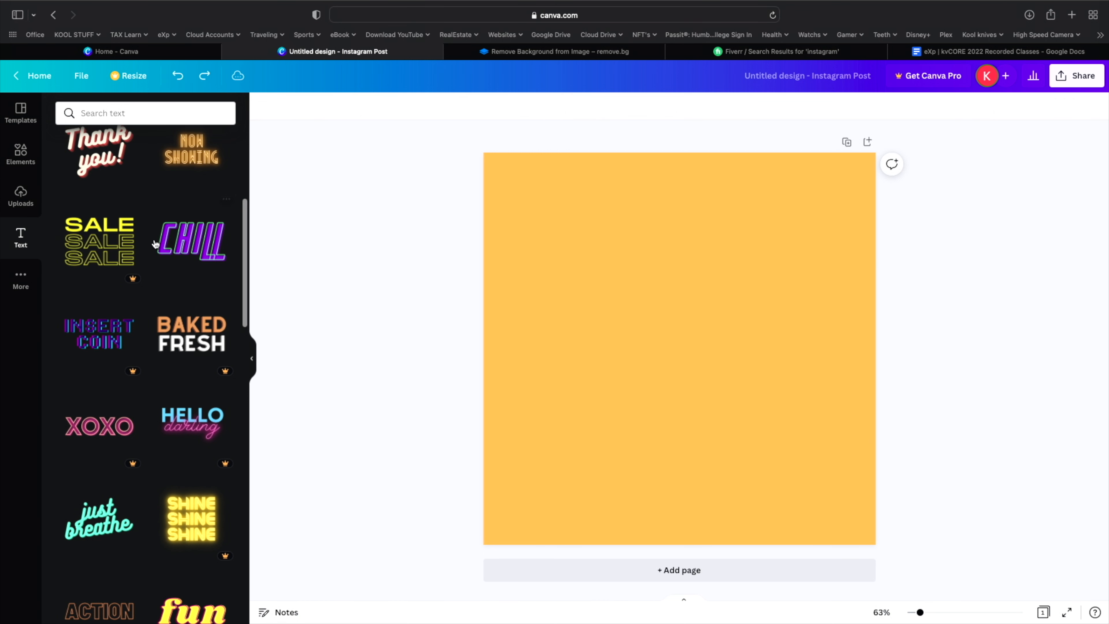
- Add a new heading text box to the yellow Instagram post
scroll(156, 240, up, 5)
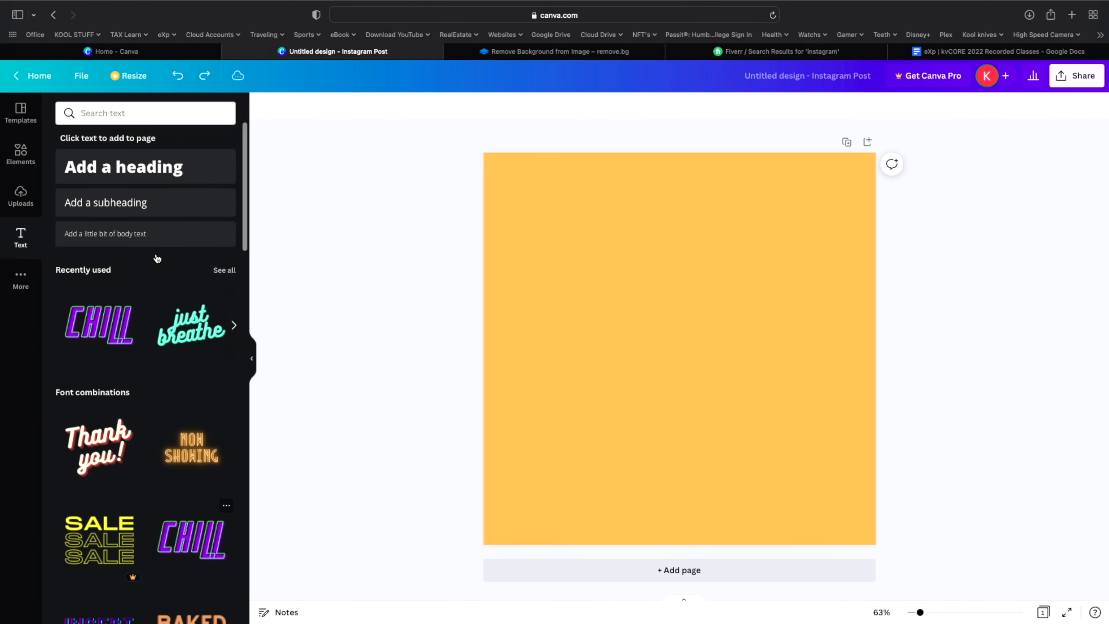
scroll(158, 257, down, 3)
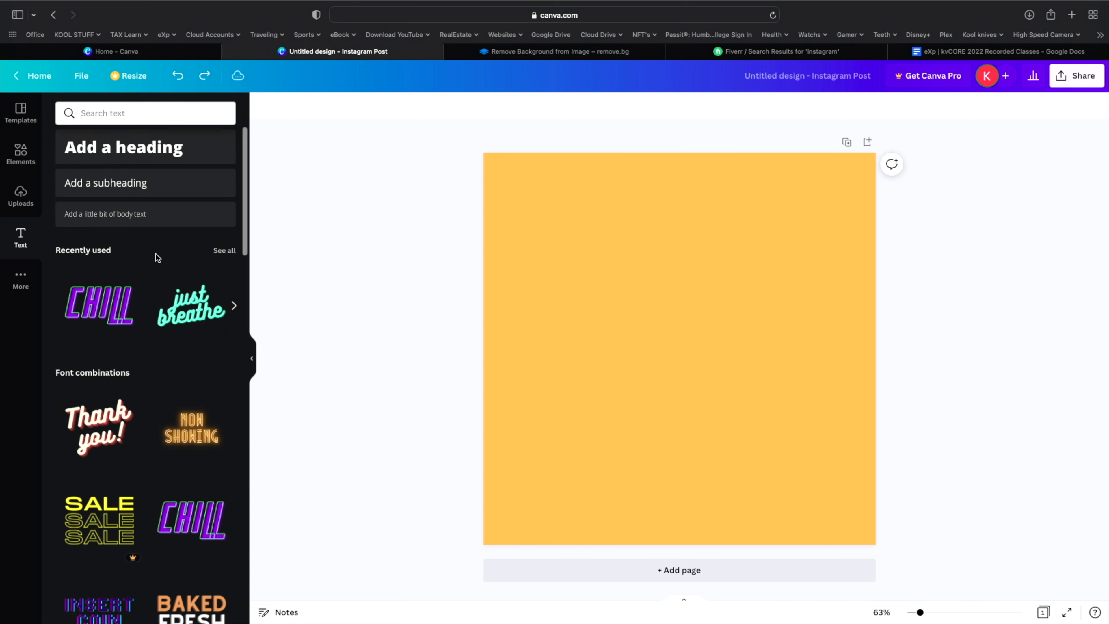
scroll(123, 434, up, 3)
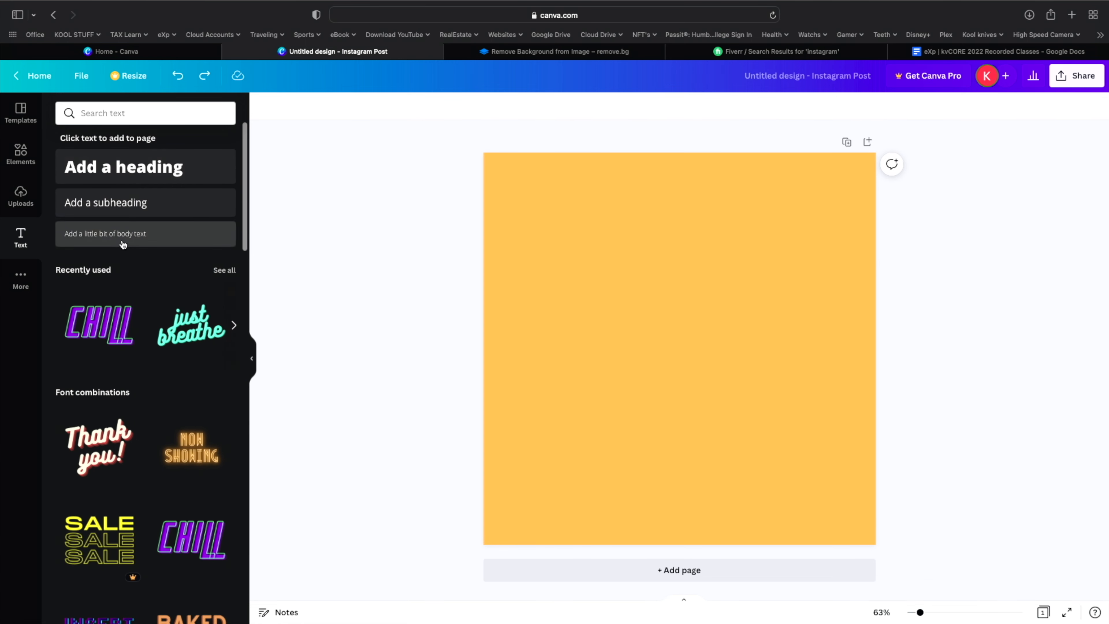
click(117, 174)
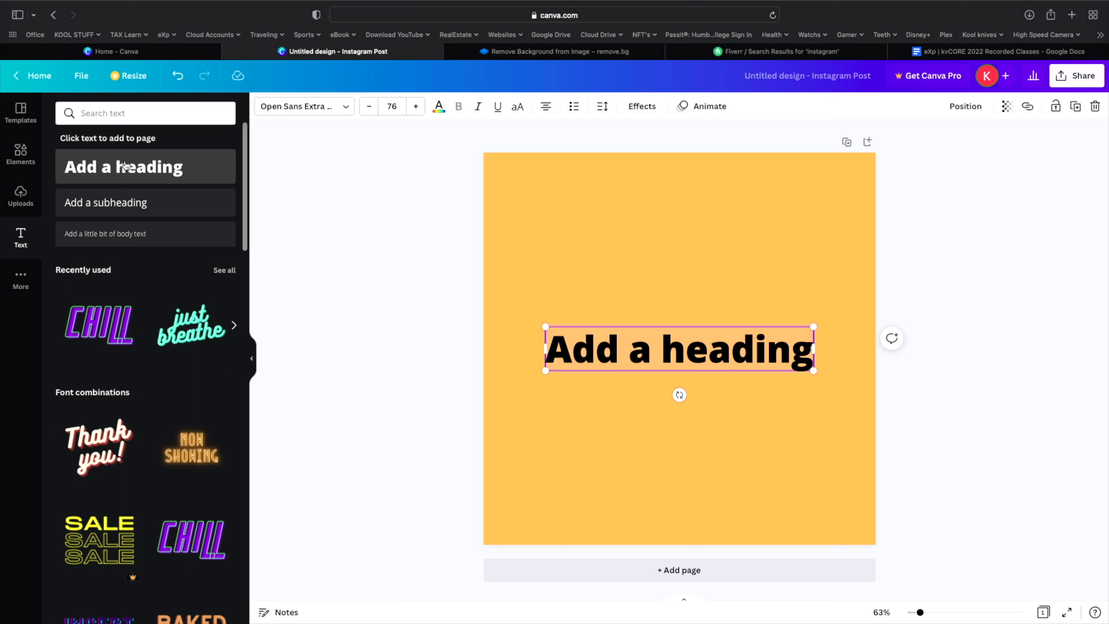
- Select all the heading's text and replace it with the letter g
click(611, 406)
click(601, 349)
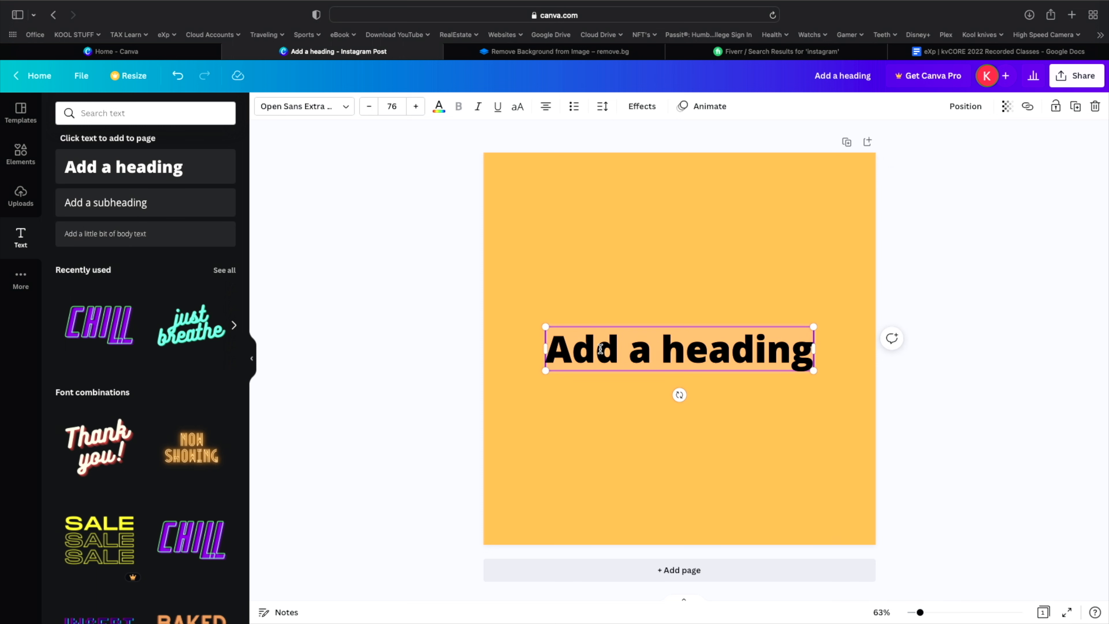
click(607, 394)
click(602, 352)
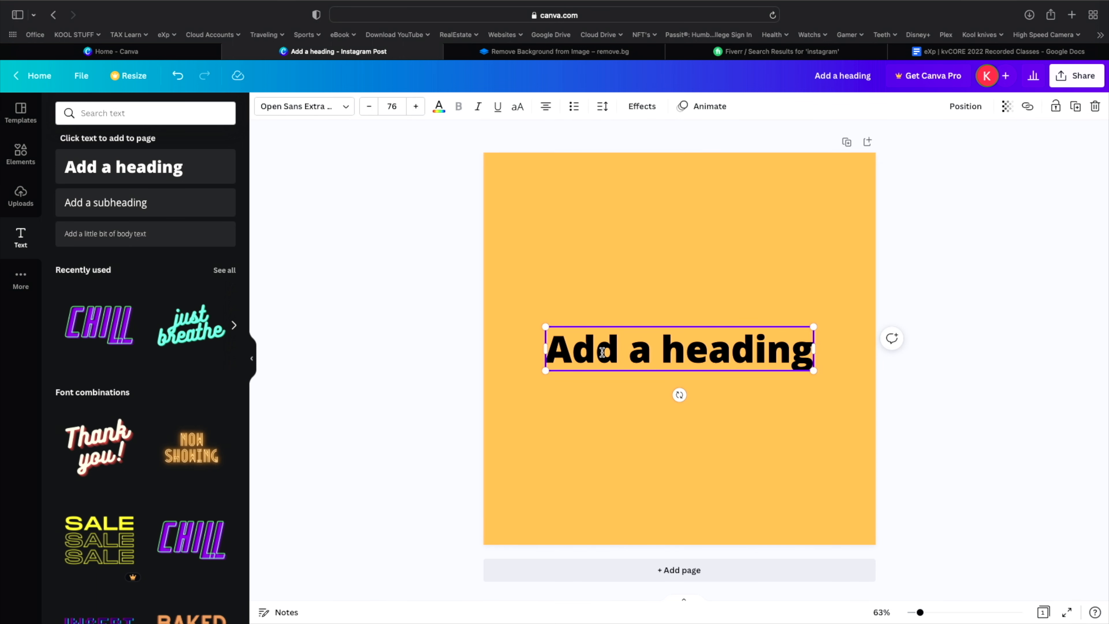
double_click(602, 352)
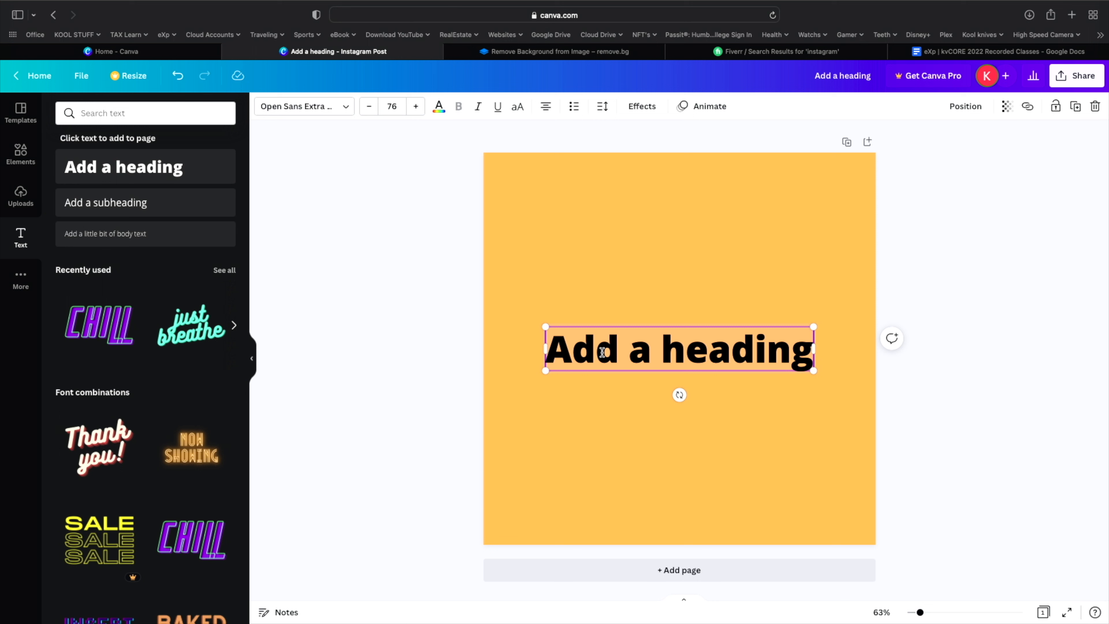
text(g)
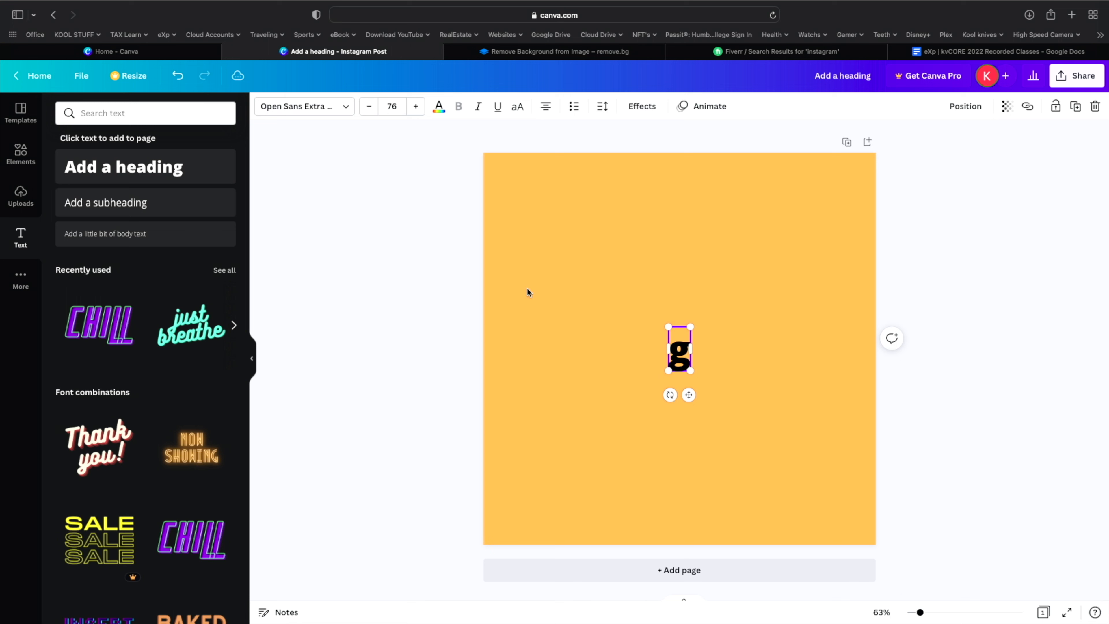
- Undo the g replacement and delete the heading's existing placeholder text
click(177, 76)
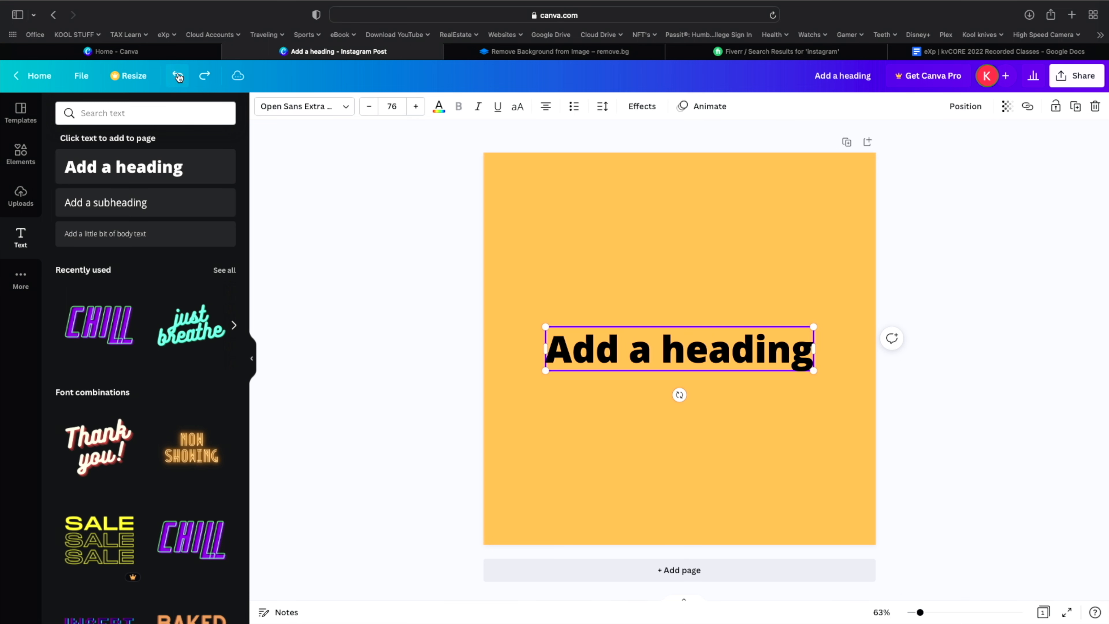
click(678, 342)
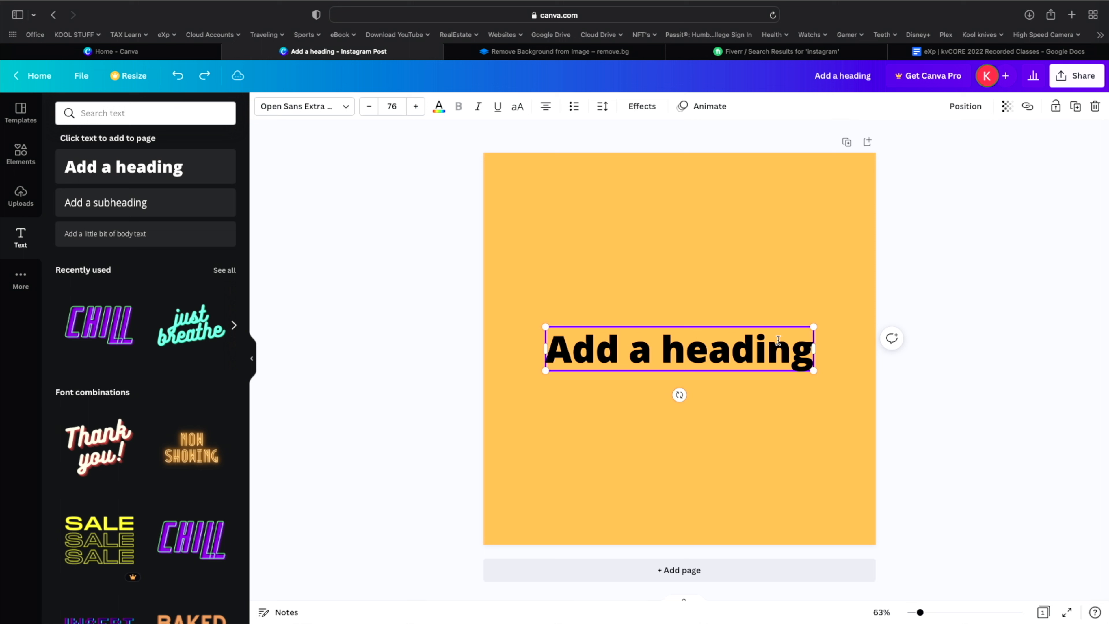
click(807, 349)
key(BackSpace)
key(BackSpace)
key(BackSpace)
key(BackSpace)
key(BackSpace)
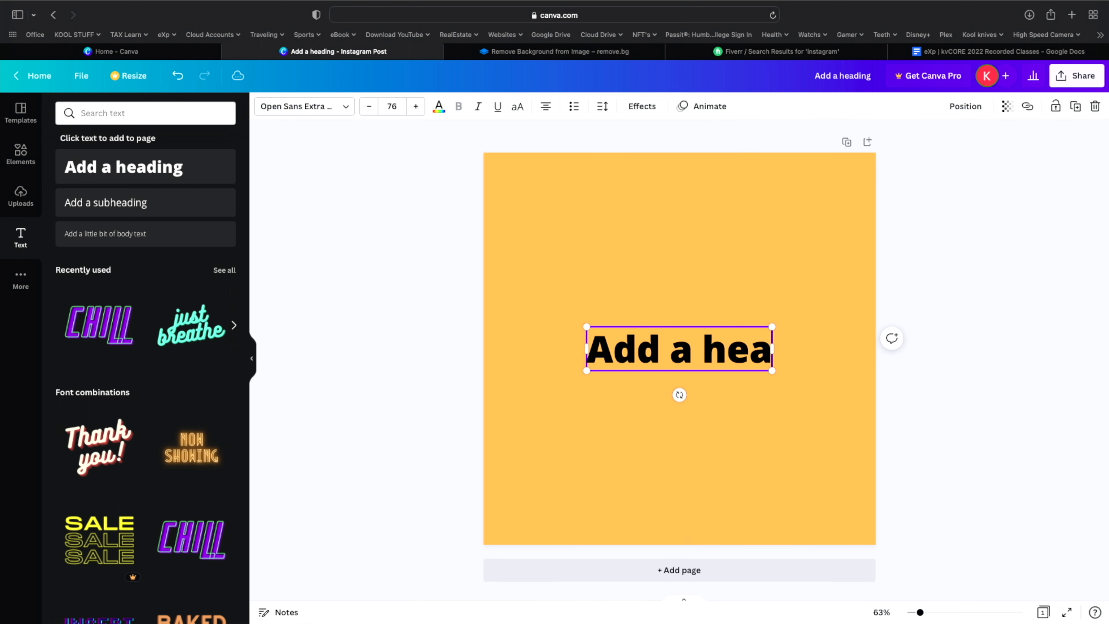
key(BackSpace)
key(BackSpace)
key(BackSpace)
key(BackSpace)
key(BackSpace)
key(BackSpace)
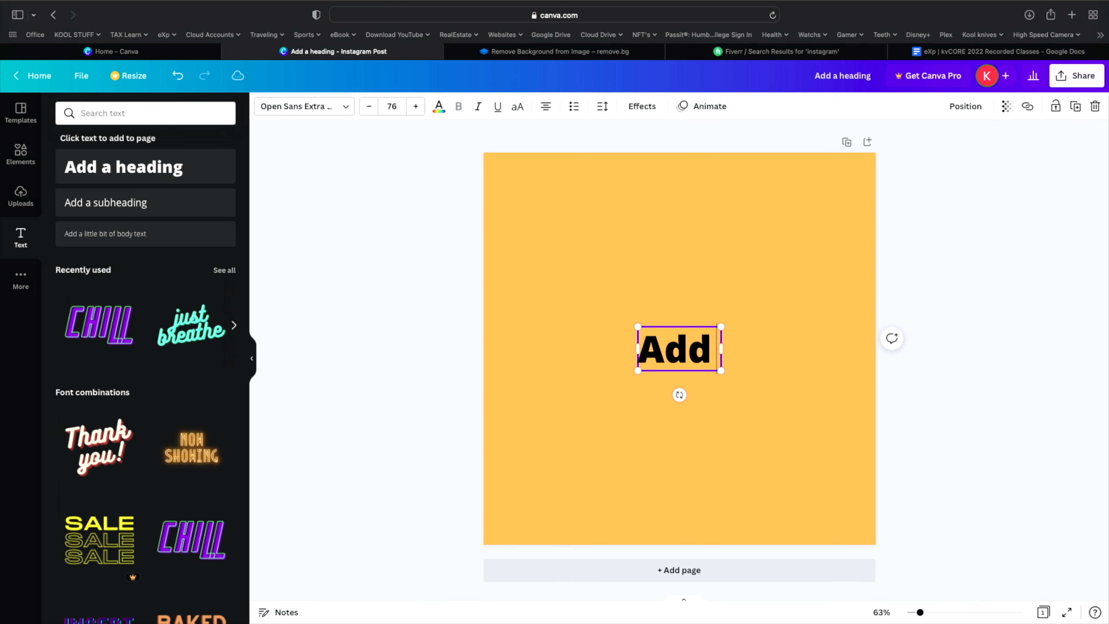
key(BackSpace)
key(BackSpace)
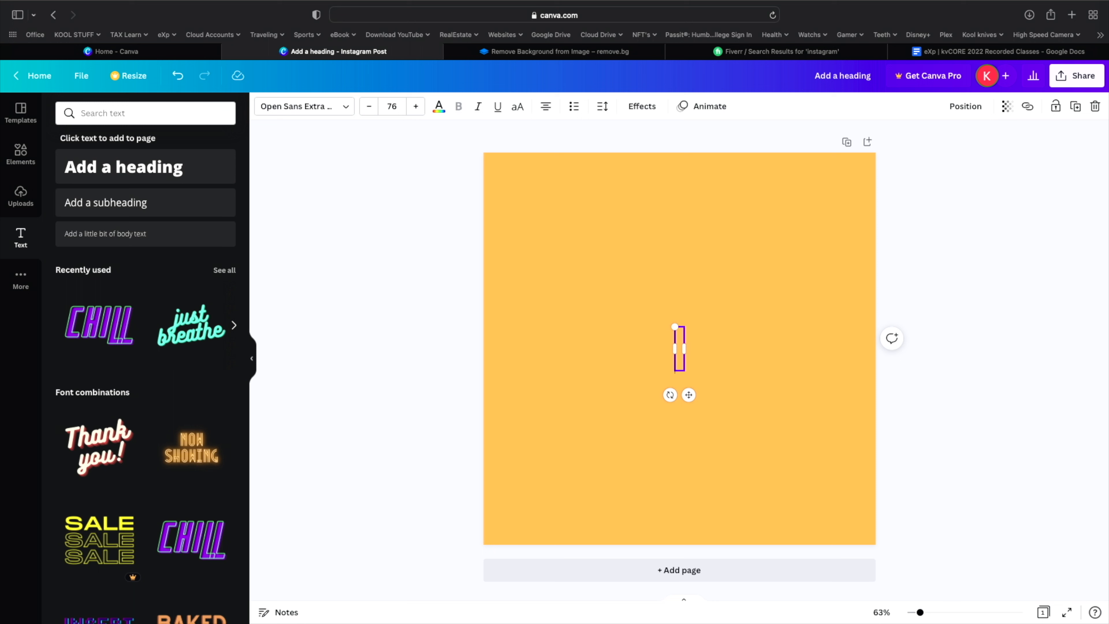
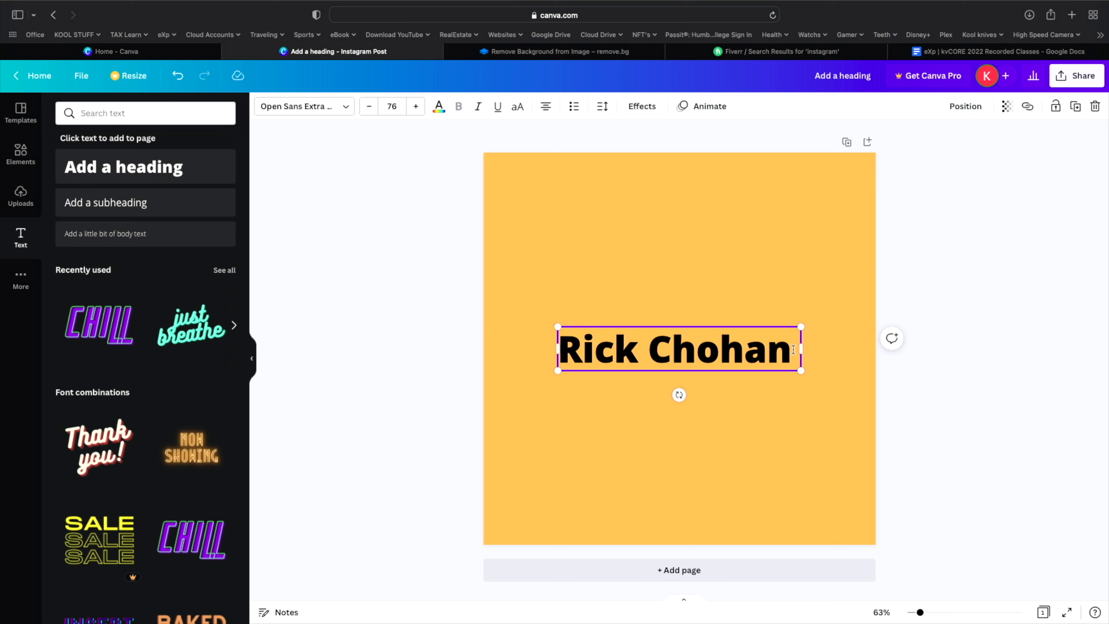
- Type the person's full name as the heading, fix the typo, and select the surname
click(697, 351)
double_click(697, 351)
- Change the name heading's font to regular Open Sans
click(617, 310)
click(617, 327)
click(348, 109)
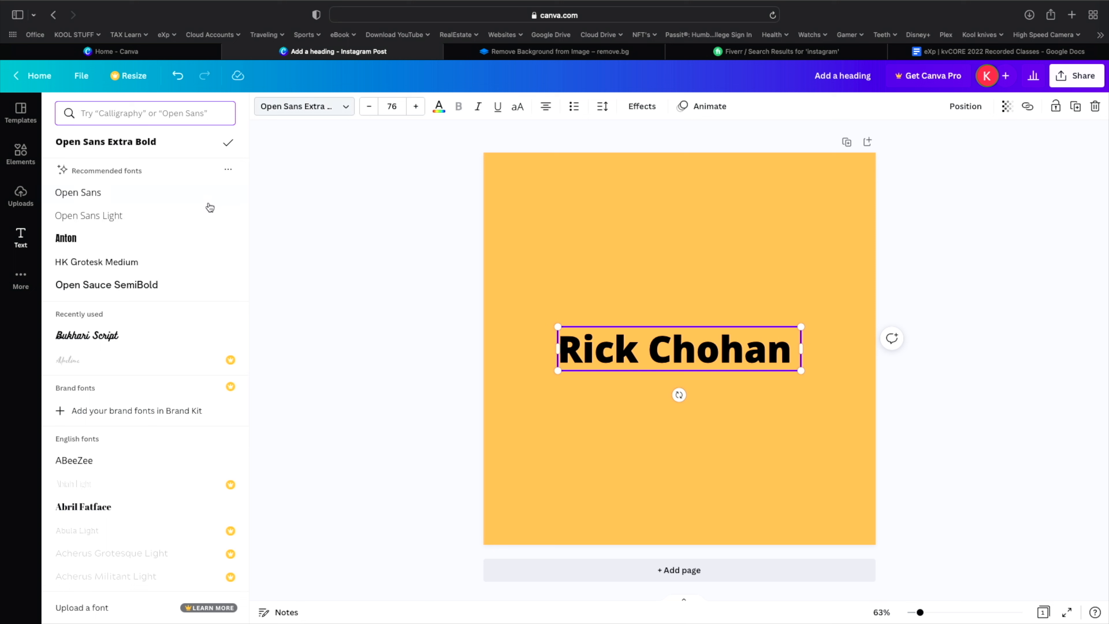
click(85, 196)
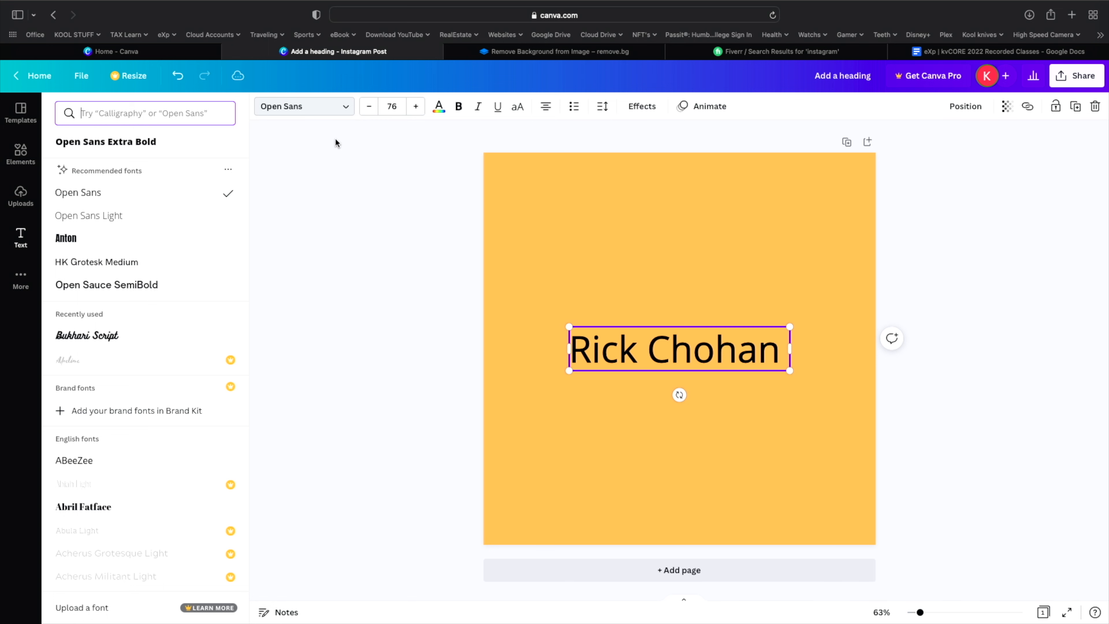
- Set the heading's font size to 68 and bring up the text colour choices
click(368, 107)
click(369, 106)
click(368, 106)
click(368, 107)
click(369, 106)
click(369, 107)
click(369, 106)
click(369, 107)
click(368, 106)
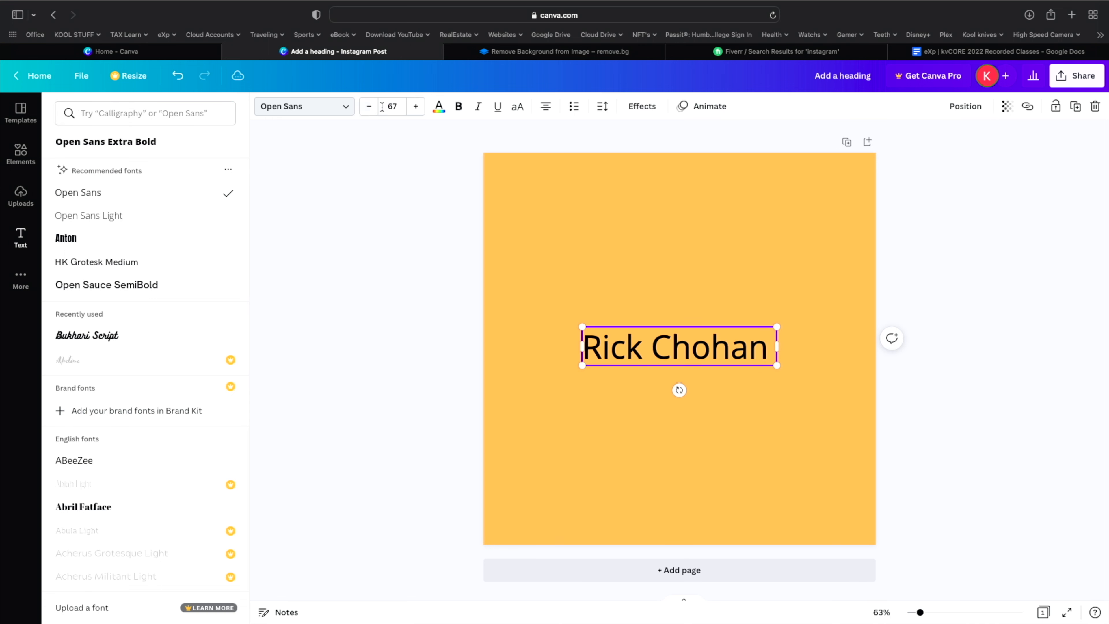
click(415, 107)
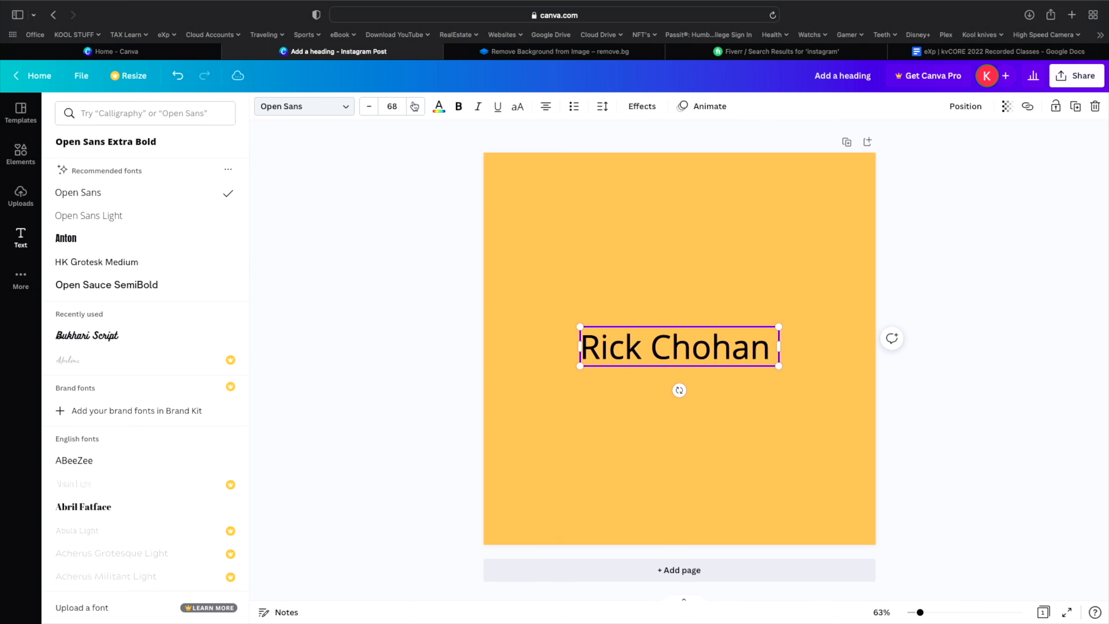
click(441, 109)
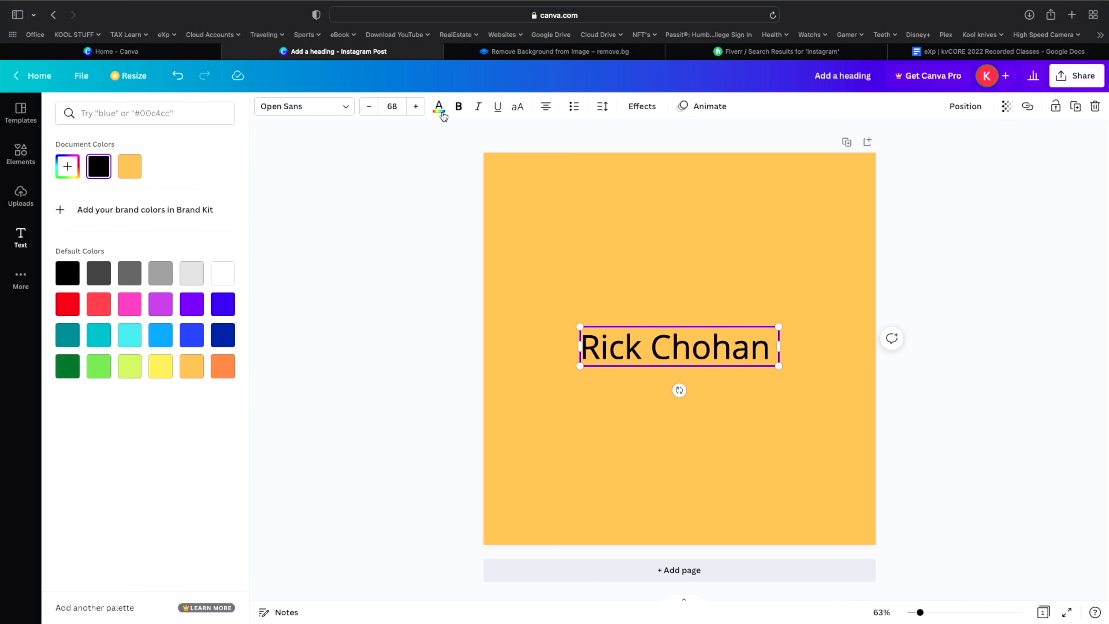
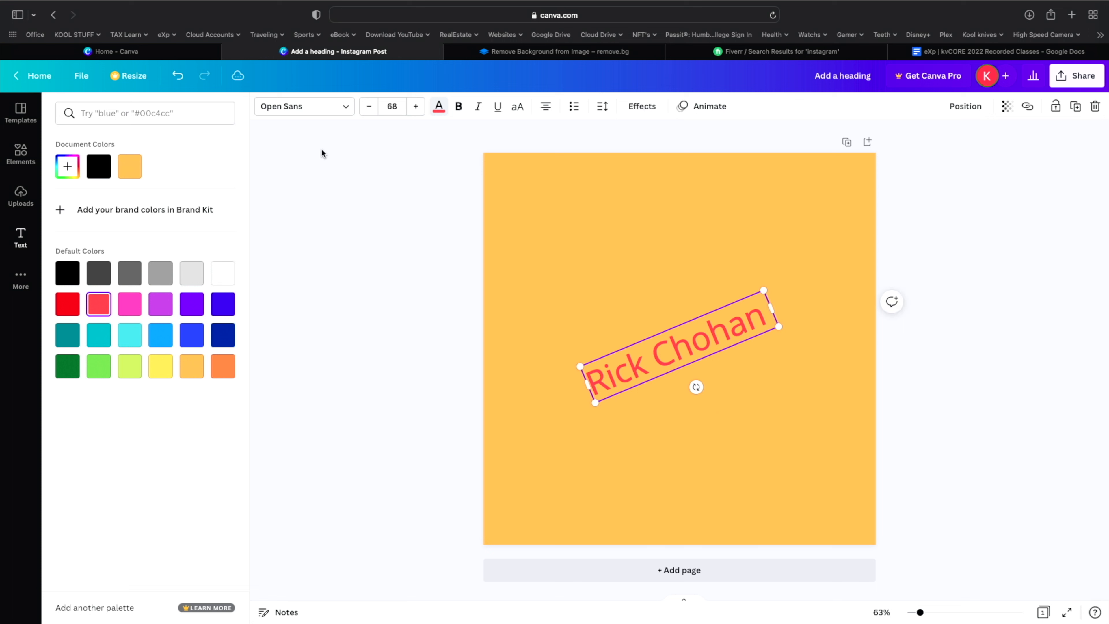
- Undo the tilt so the red Open Sans 68 name heading sits level again
click(177, 75)
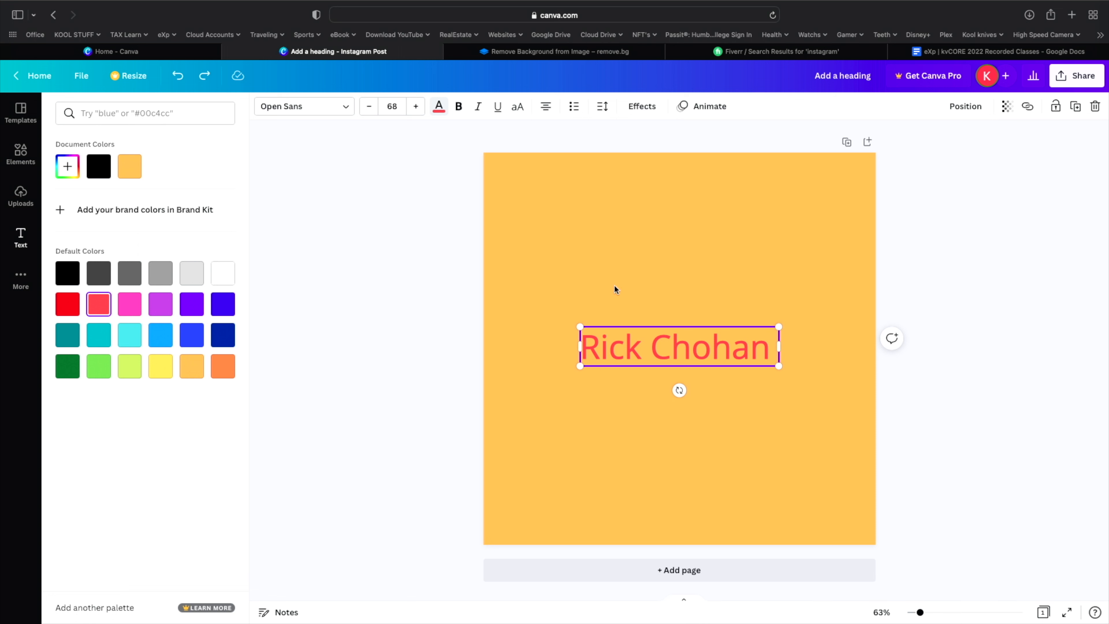
- Bring up the text-adding options in the side panel
click(537, 446)
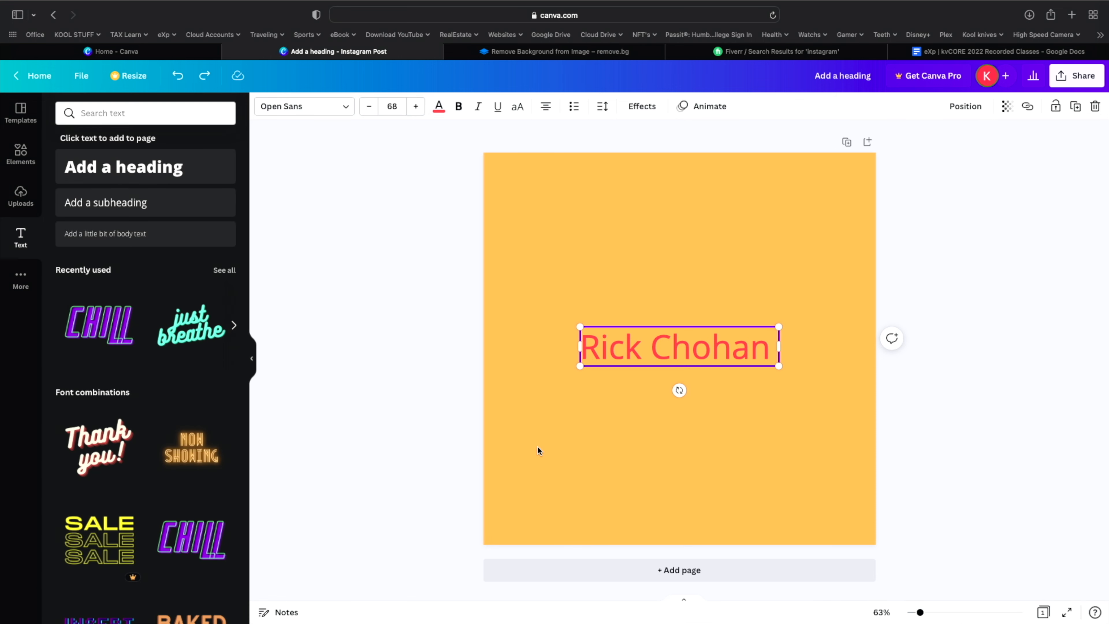
click(537, 446)
click(438, 432)
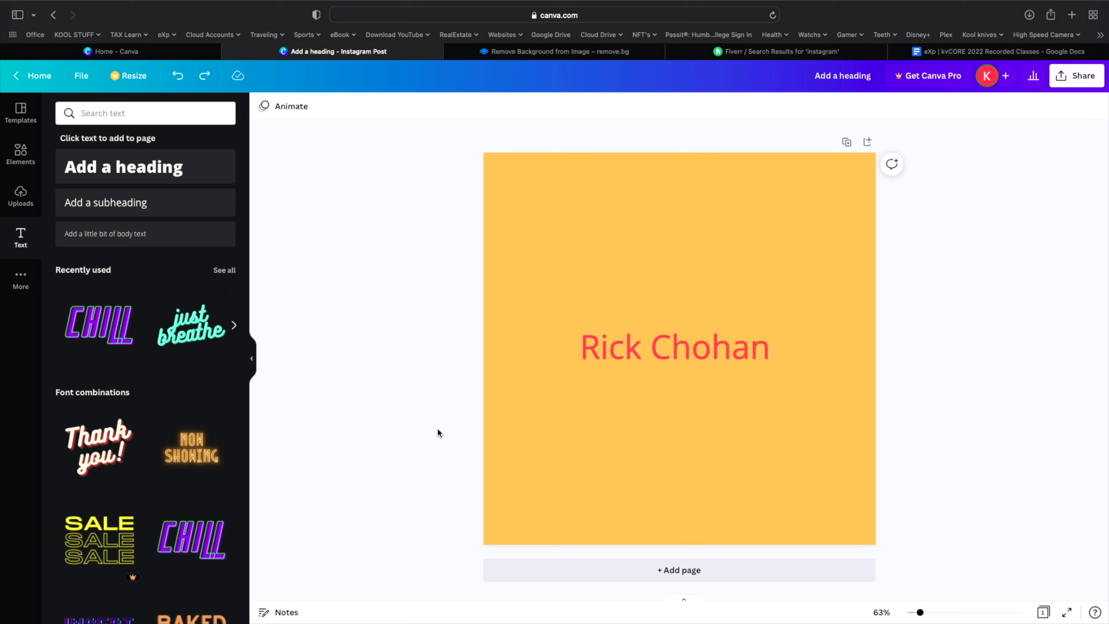
- Resize the name heading to 66.4 and move it slightly higher near the page centre
click(659, 323)
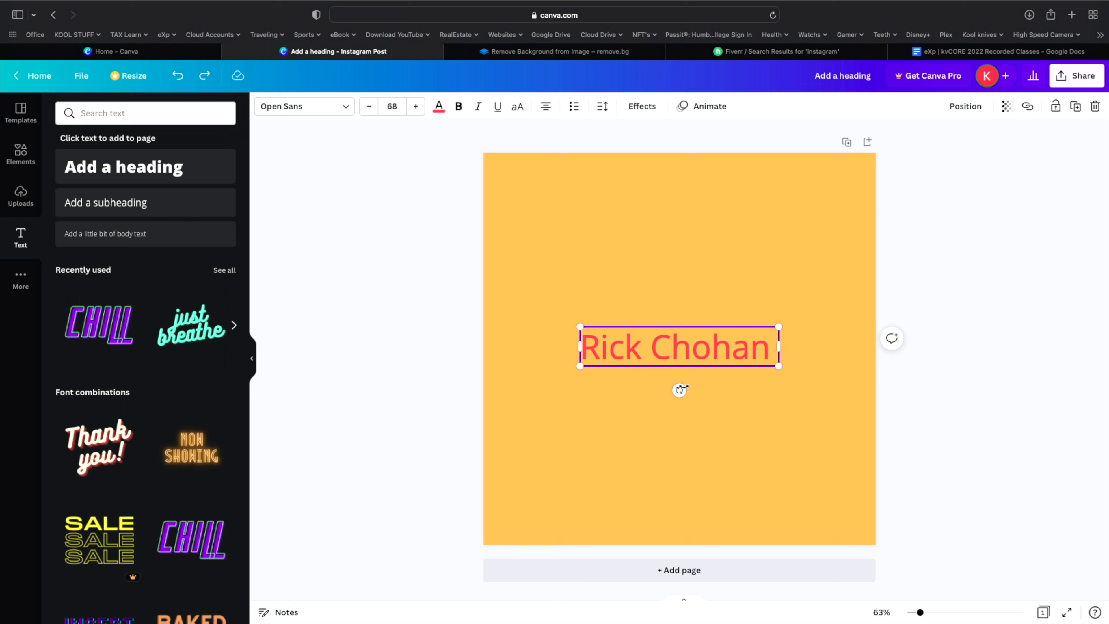
click(658, 311)
click(662, 327)
mouse_move(578, 323)
mouse_down()
mouse_move(522, 285)
mouse_move(609, 330)
mouse_move(585, 326)
mouse_up()
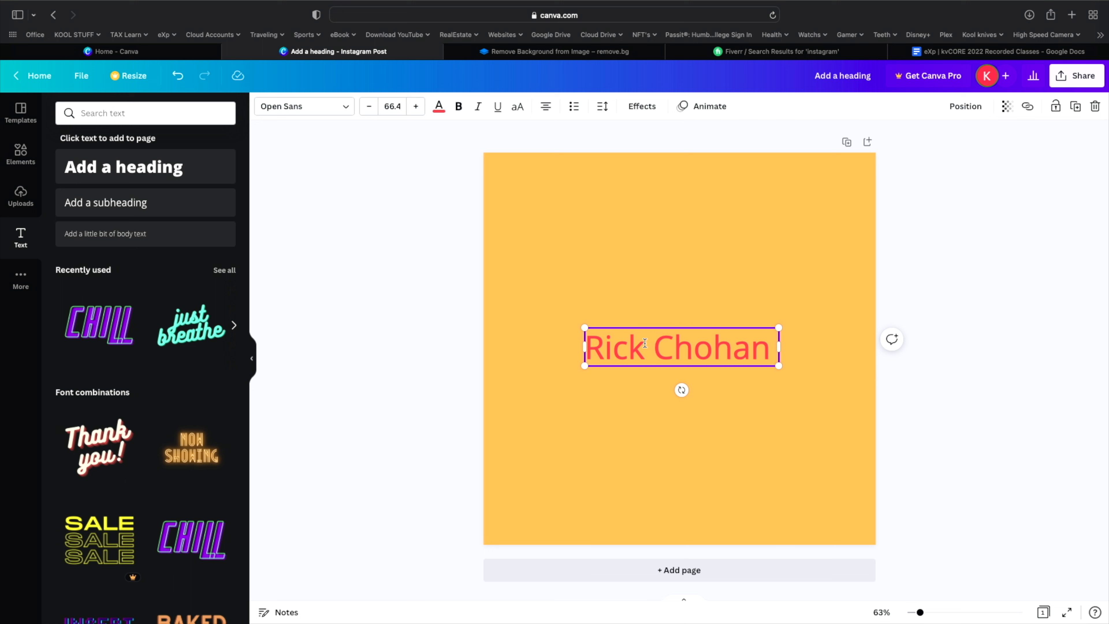
drag(647, 340, 648, 311)
click(654, 329)
click(646, 298)
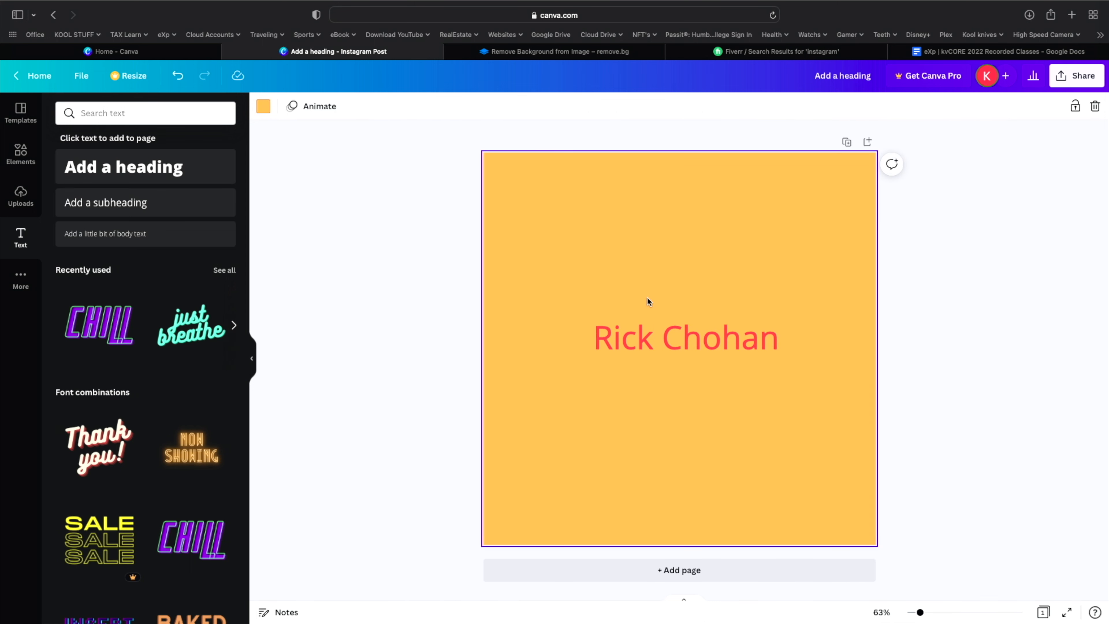
- Shrink the name heading to 46.9 and place it near the page's lower-left corner
click(657, 354)
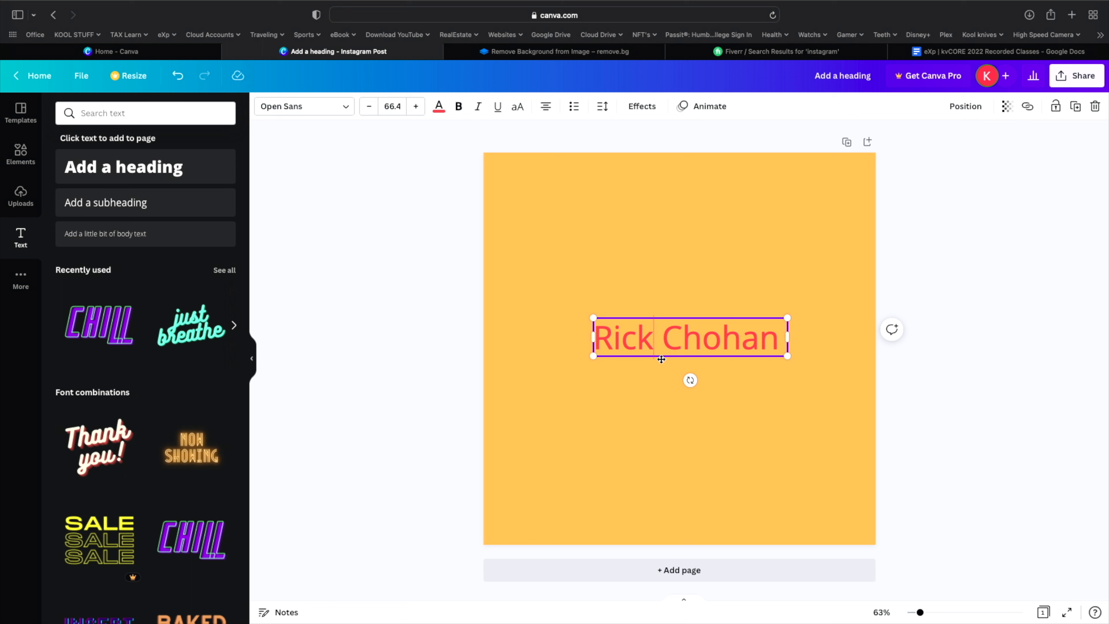
drag(657, 353, 587, 450)
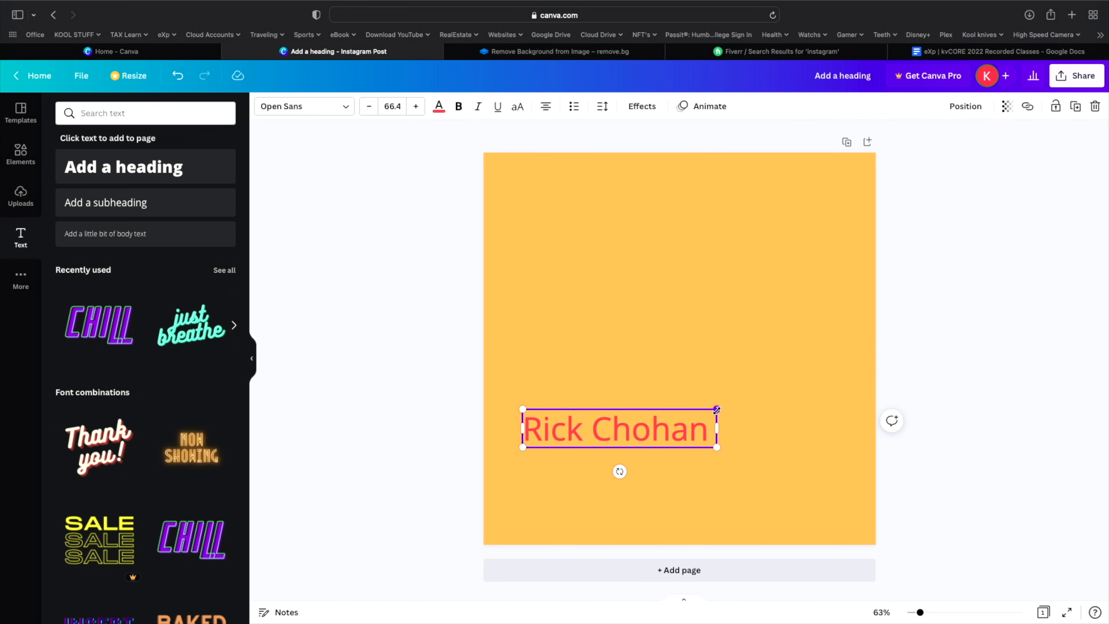
drag(716, 409, 658, 455)
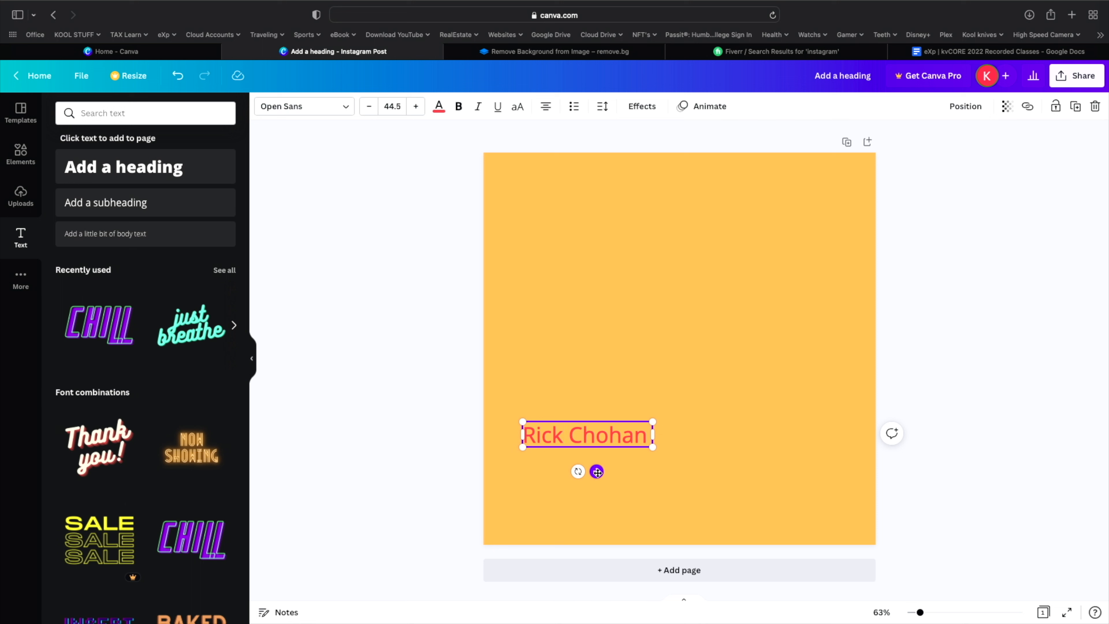
drag(605, 478, 639, 450)
drag(686, 394, 756, 337)
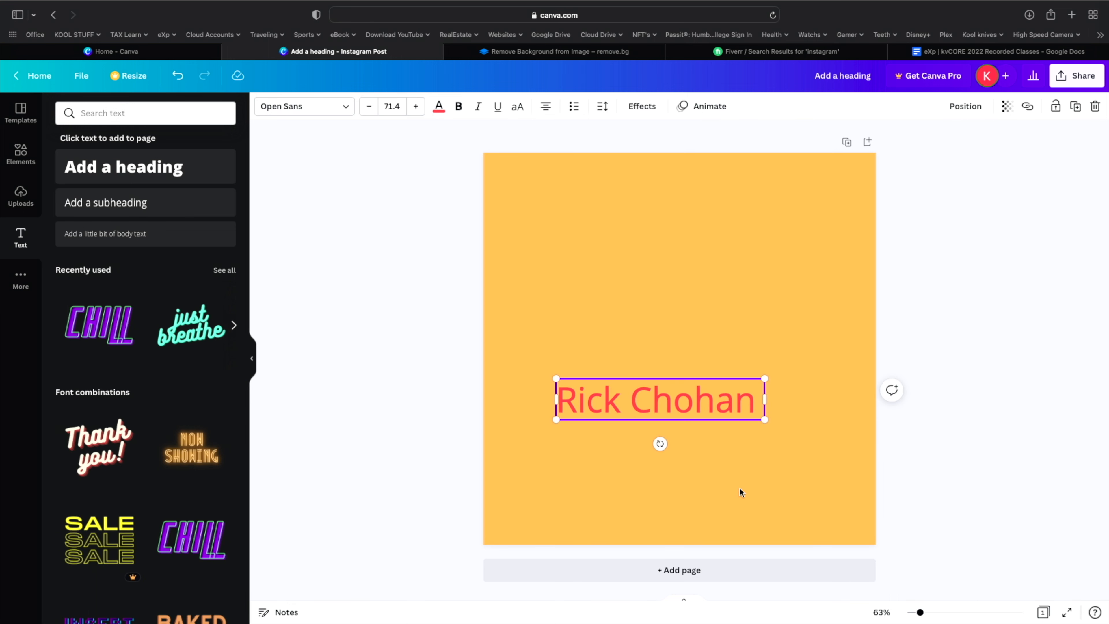
drag(764, 379, 697, 423)
drag(633, 447, 597, 536)
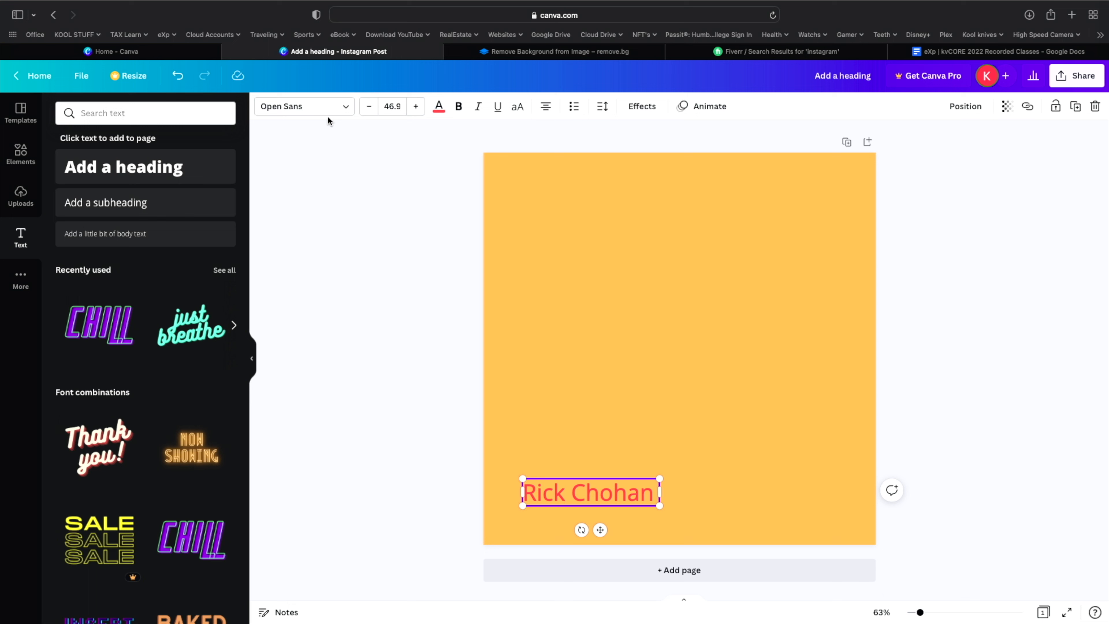
- Switch the red name heading's font from Open Sans to Gliker
click(341, 106)
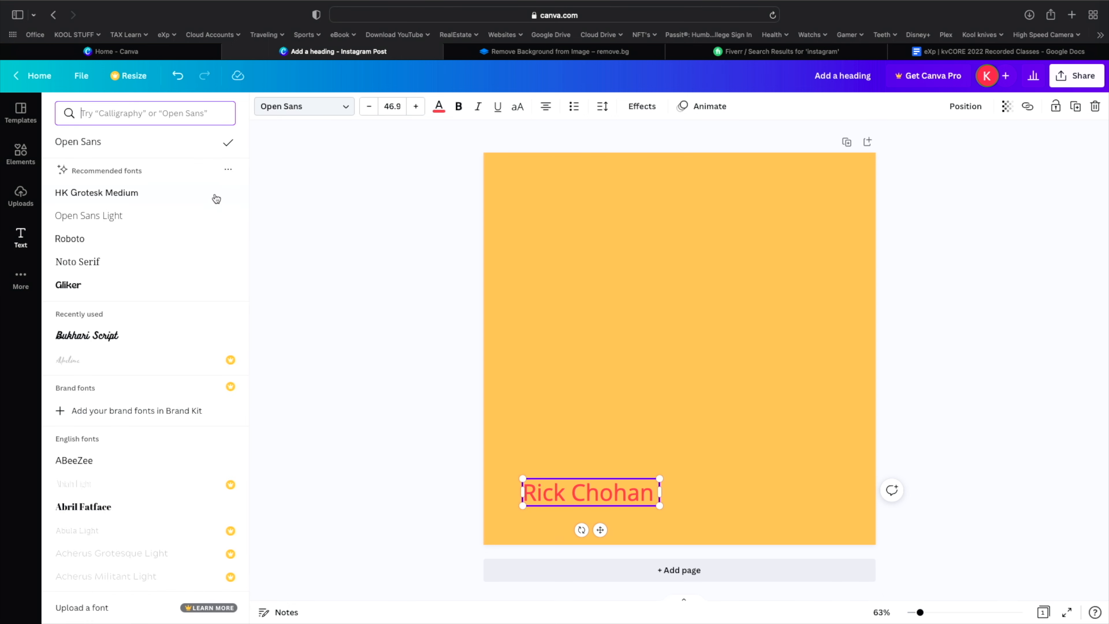
click(74, 285)
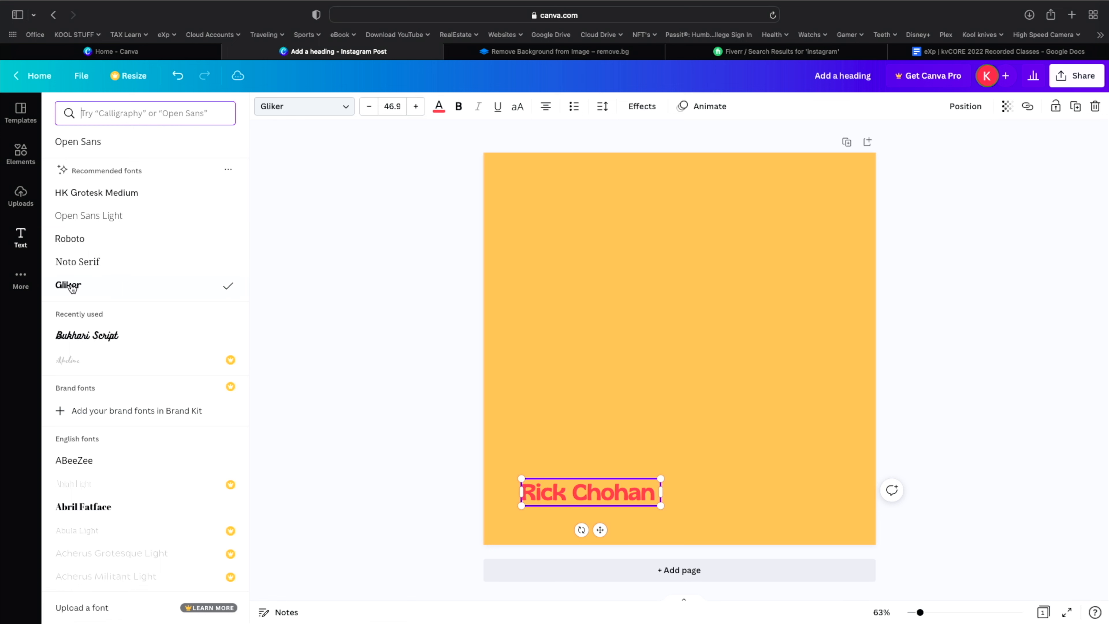
click(588, 328)
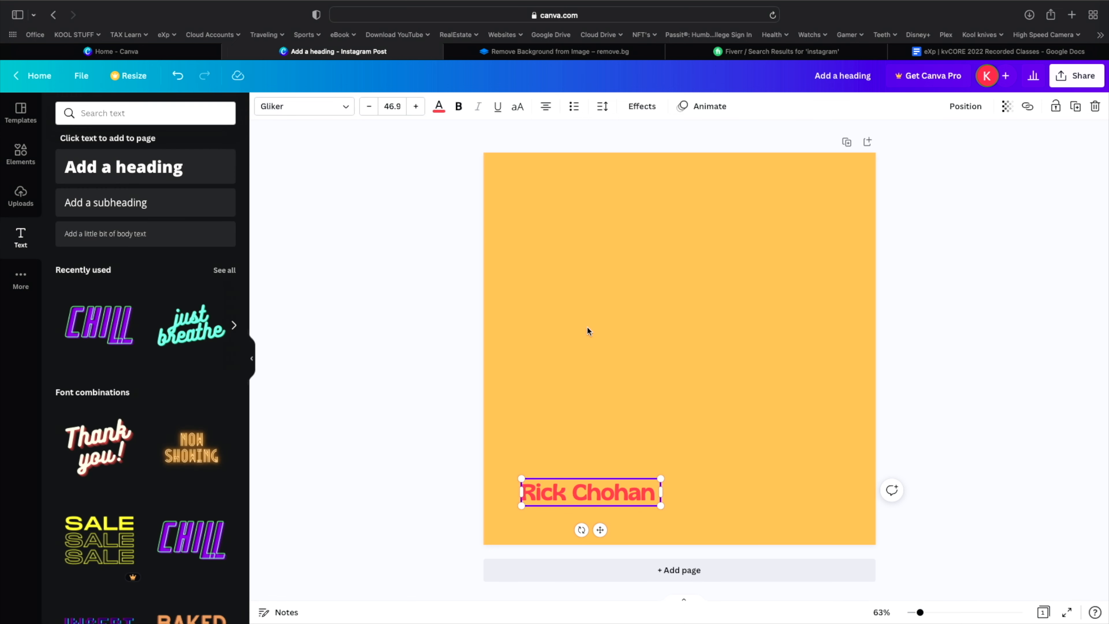
click(548, 527)
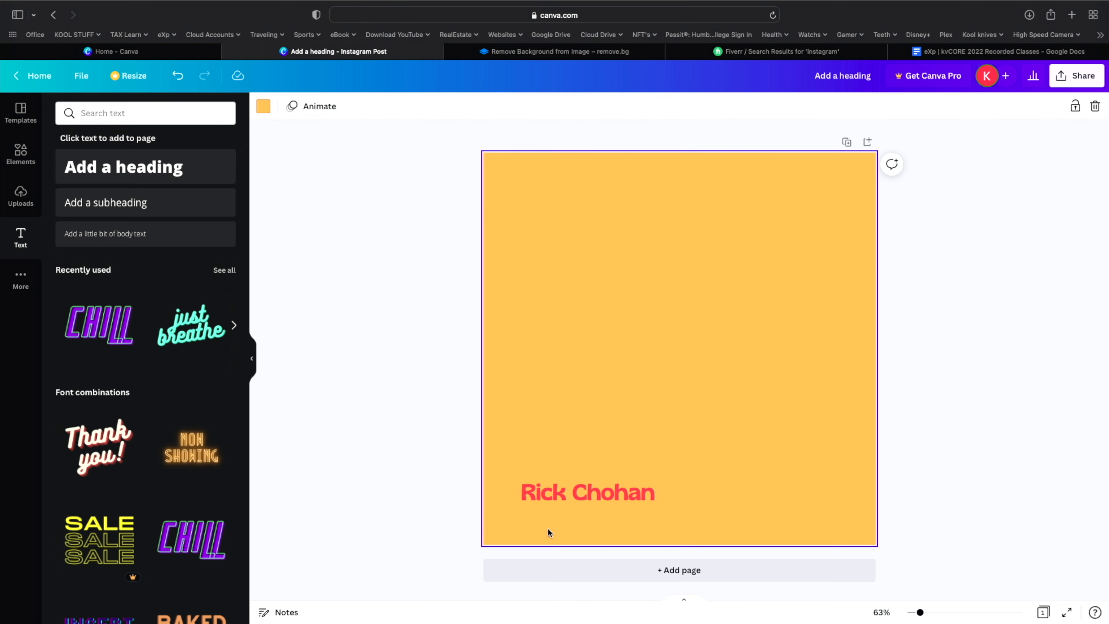
click(603, 499)
drag(601, 529, 602, 465)
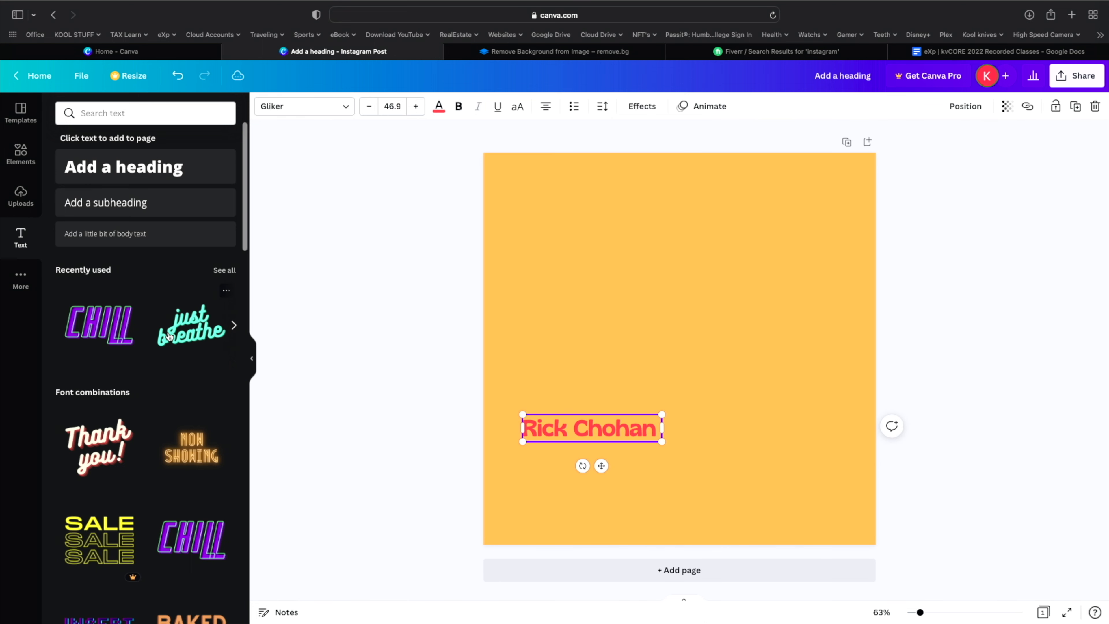
scroll(130, 446, down, 1)
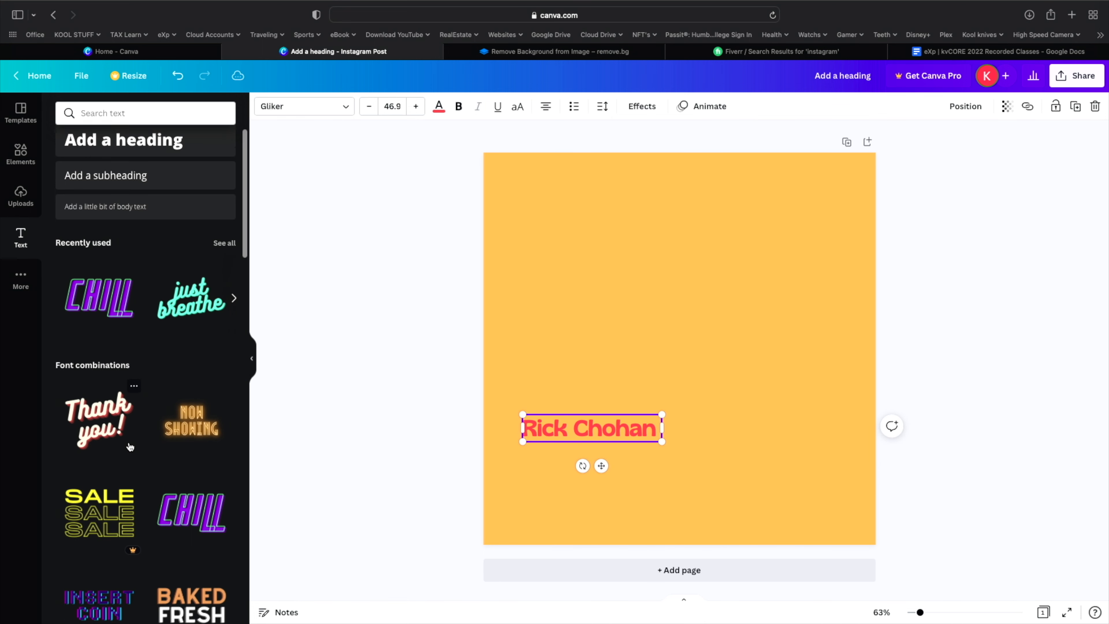
scroll(129, 446, down, 5)
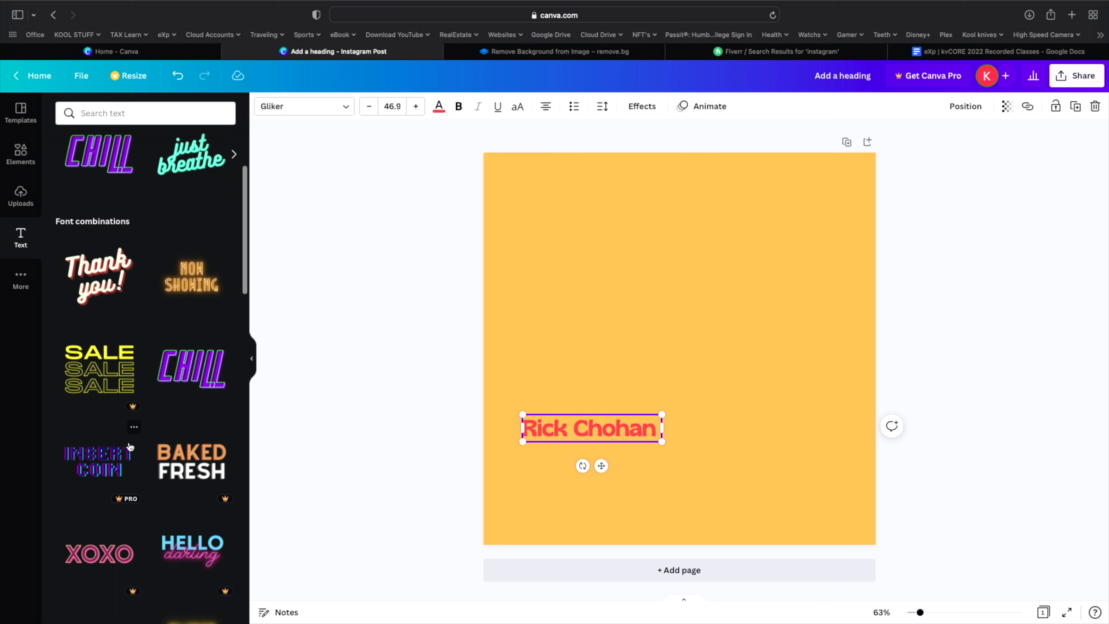
click(83, 274)
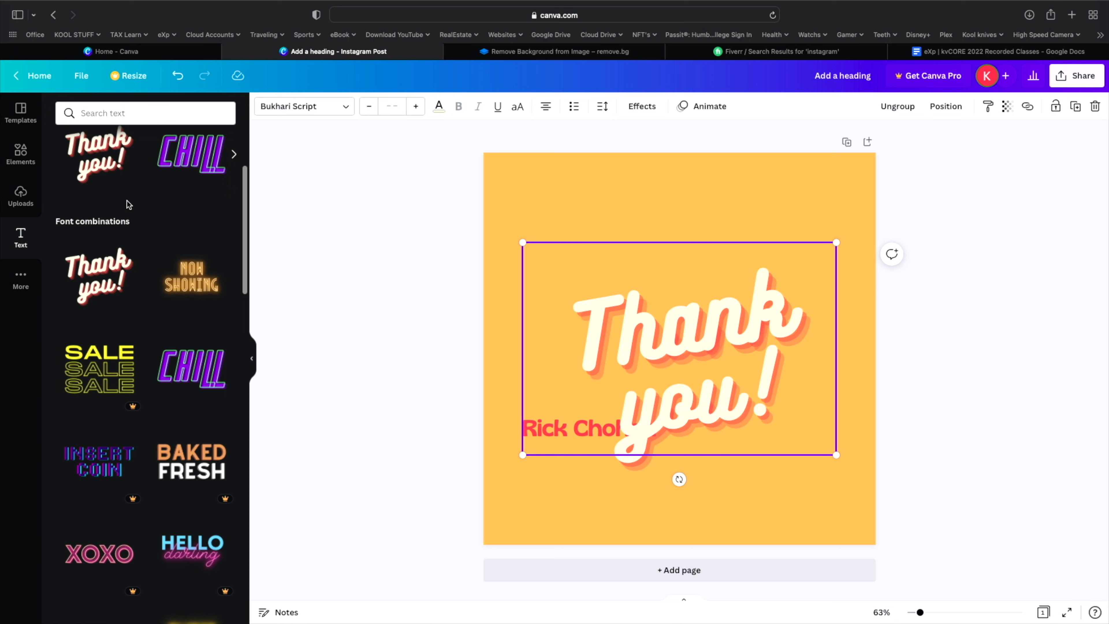
click(179, 76)
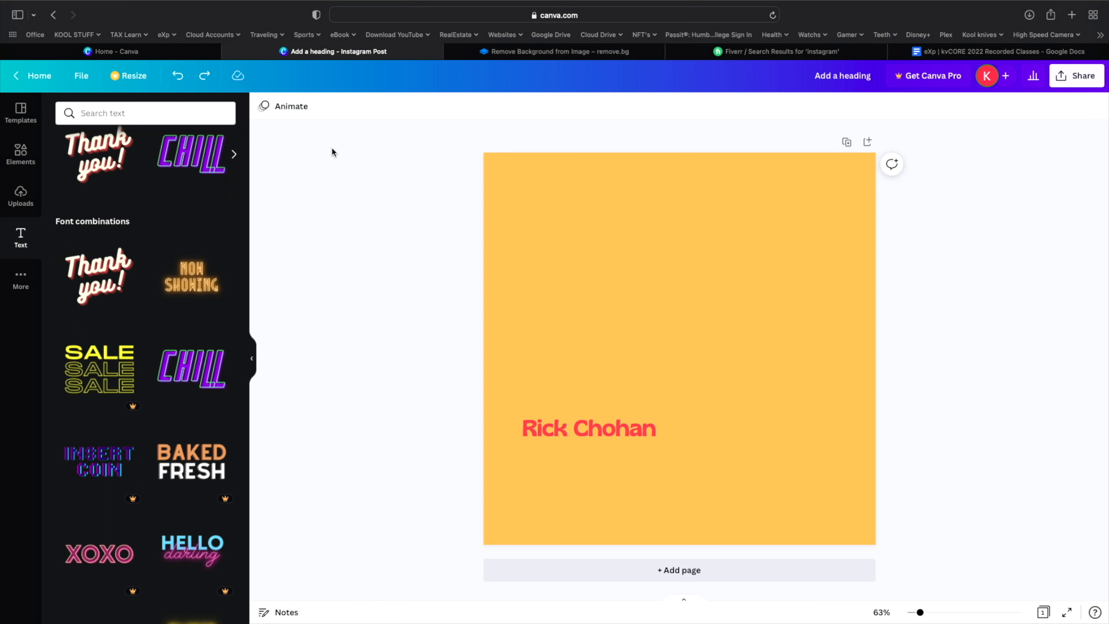
scroll(214, 213, up, 5)
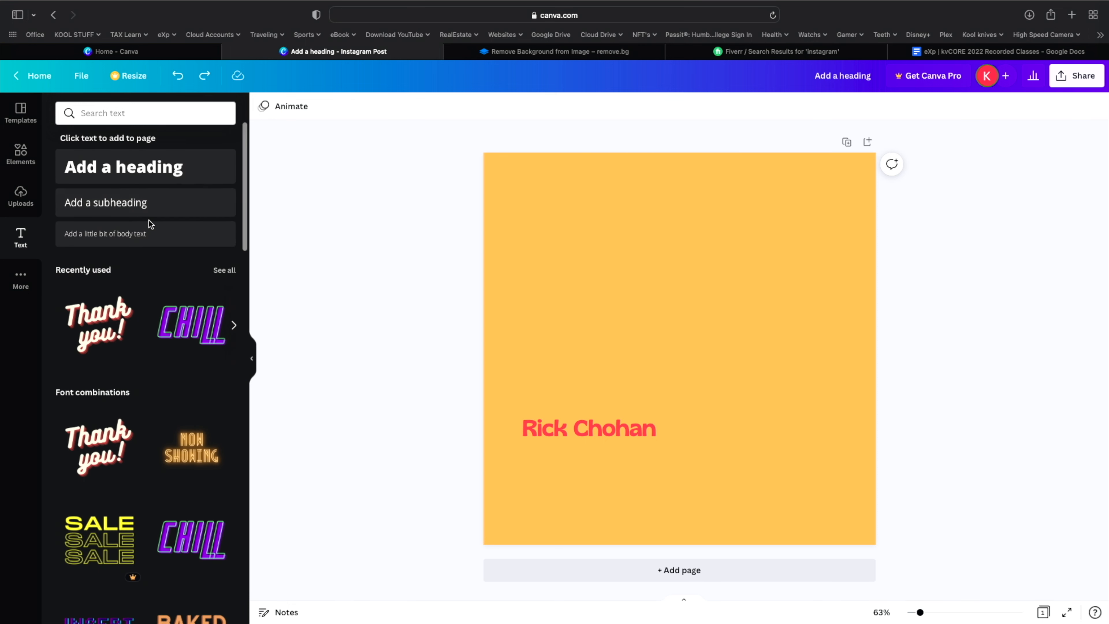
- Add an Open Sans 44 subheading reading 'Salesperson' above and right of the name heading
click(138, 213)
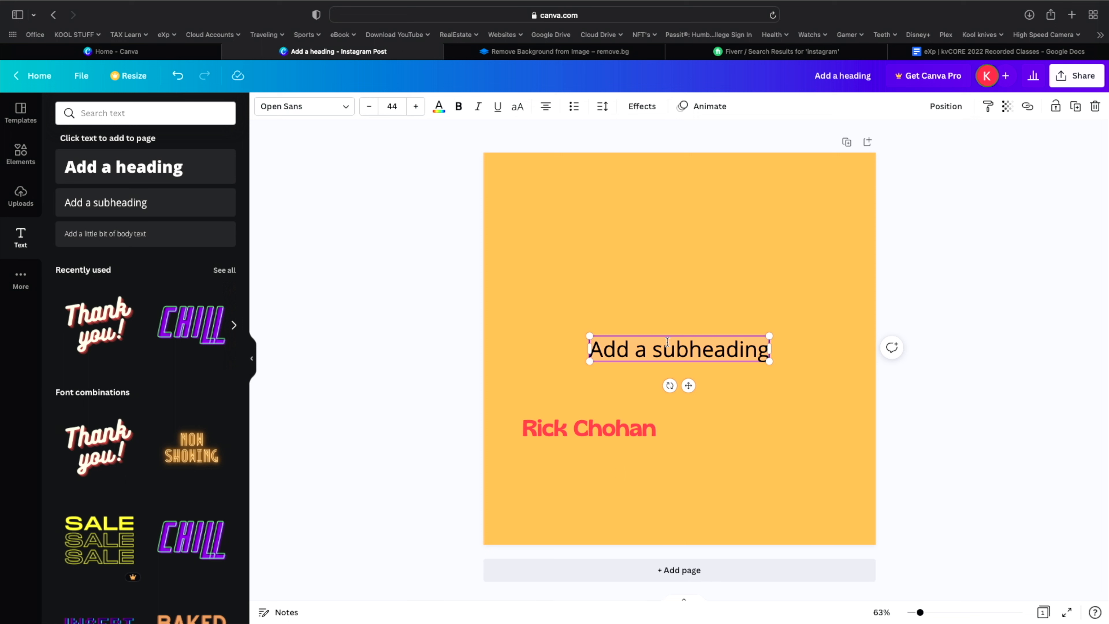
text(Sales)
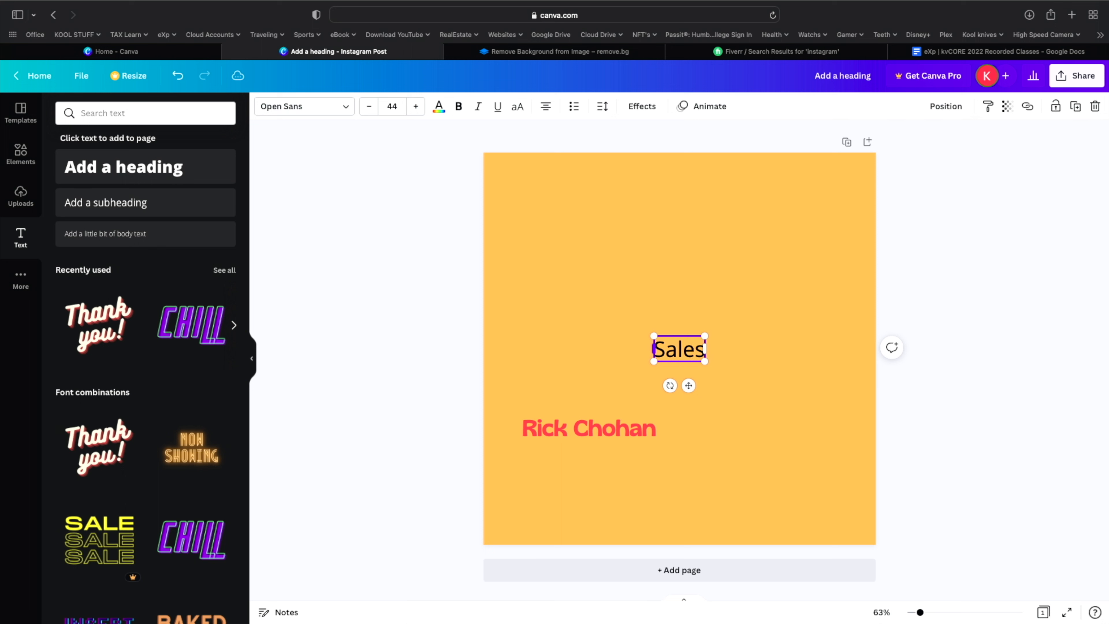
text(pers)
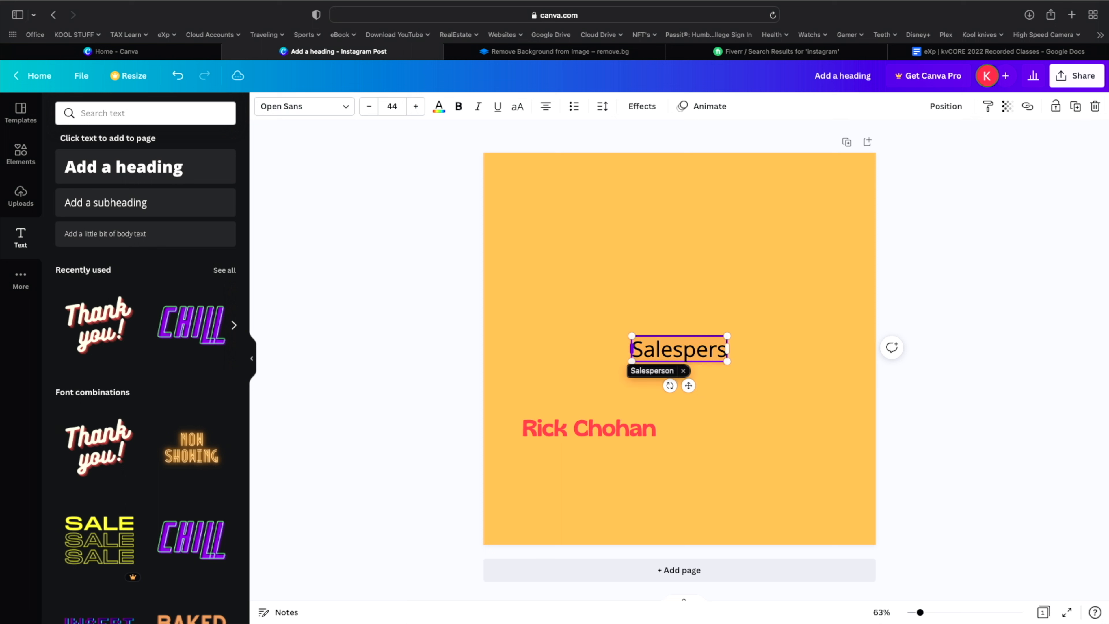
text(on)
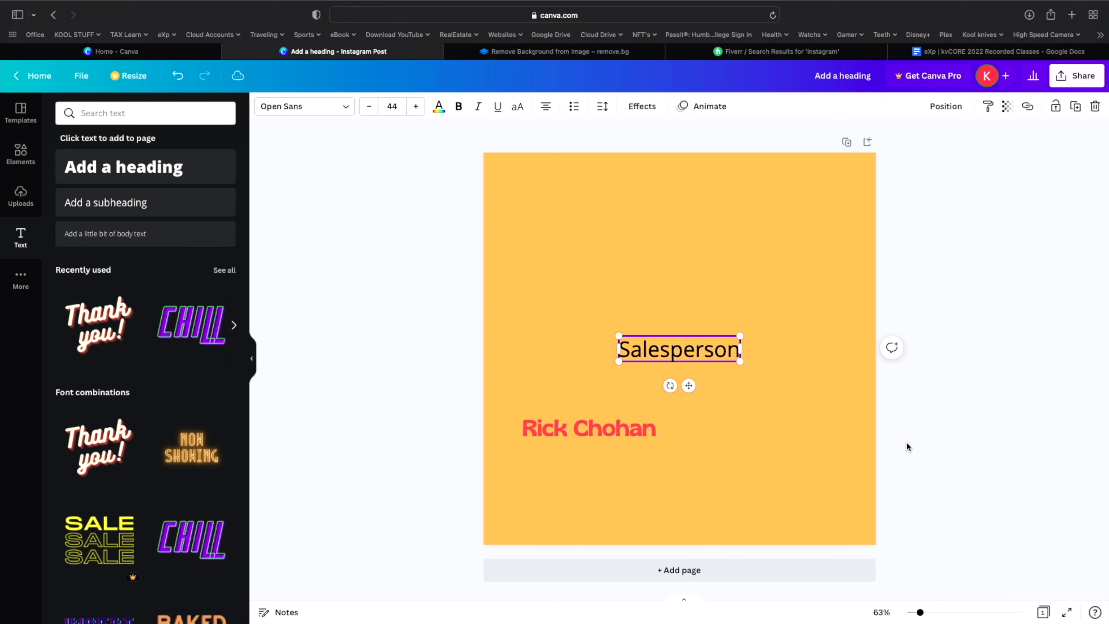
click(747, 359)
click(734, 356)
click(749, 353)
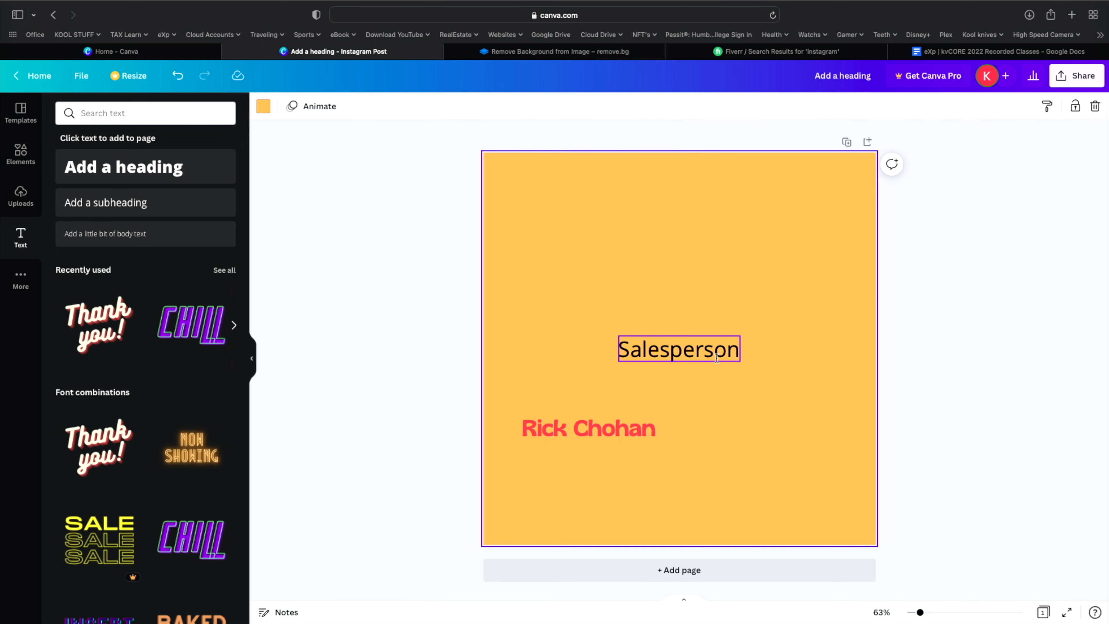
click(713, 362)
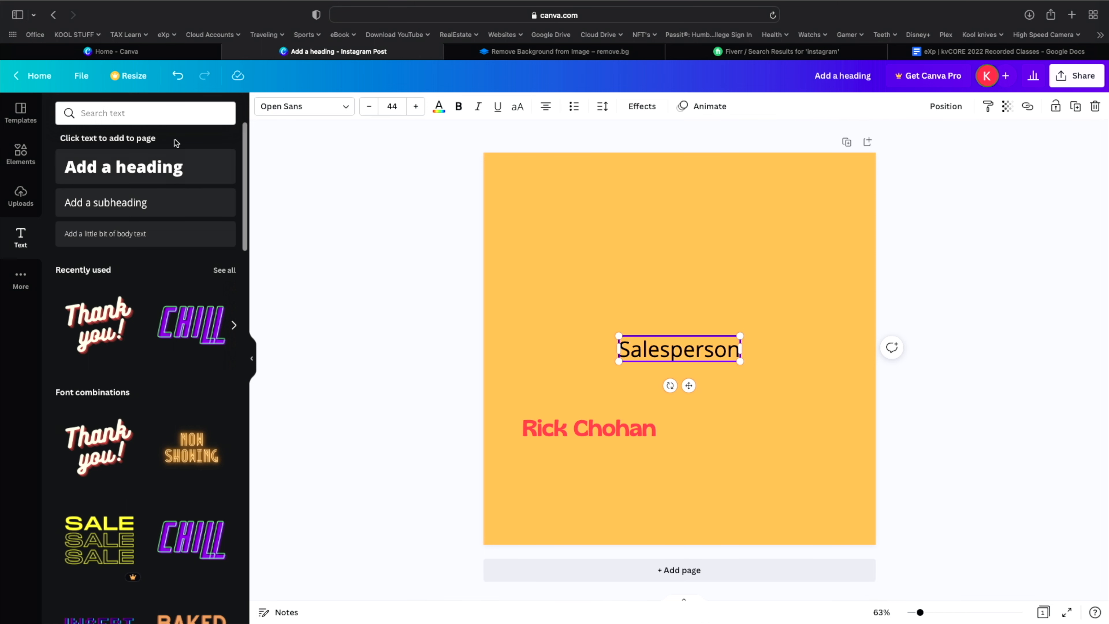
- Make the Salesperson text dark gray
click(439, 106)
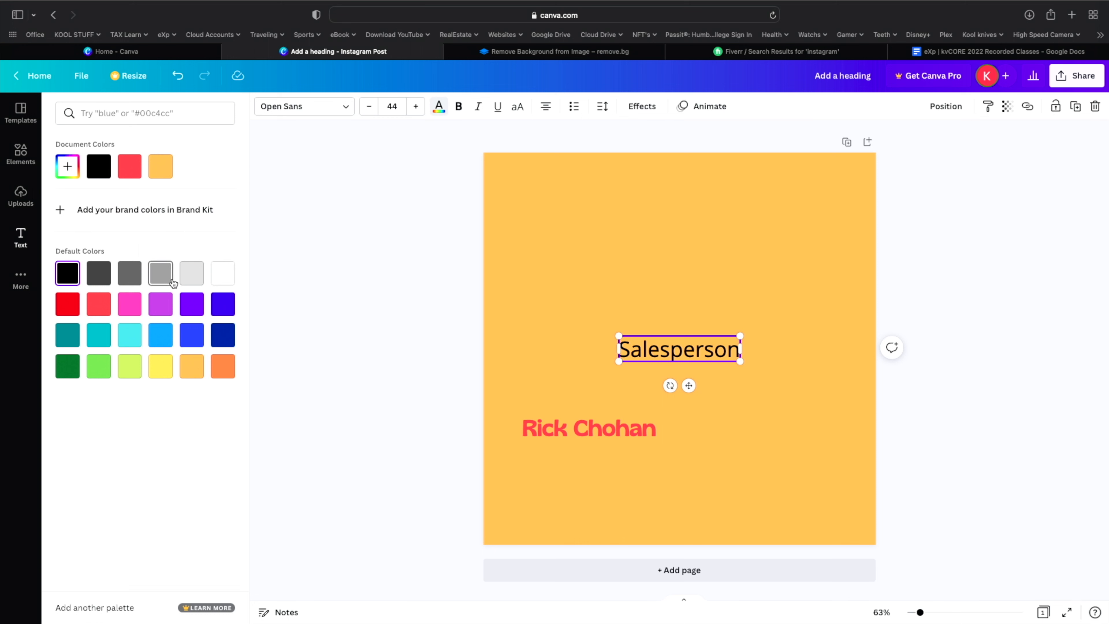
click(187, 280)
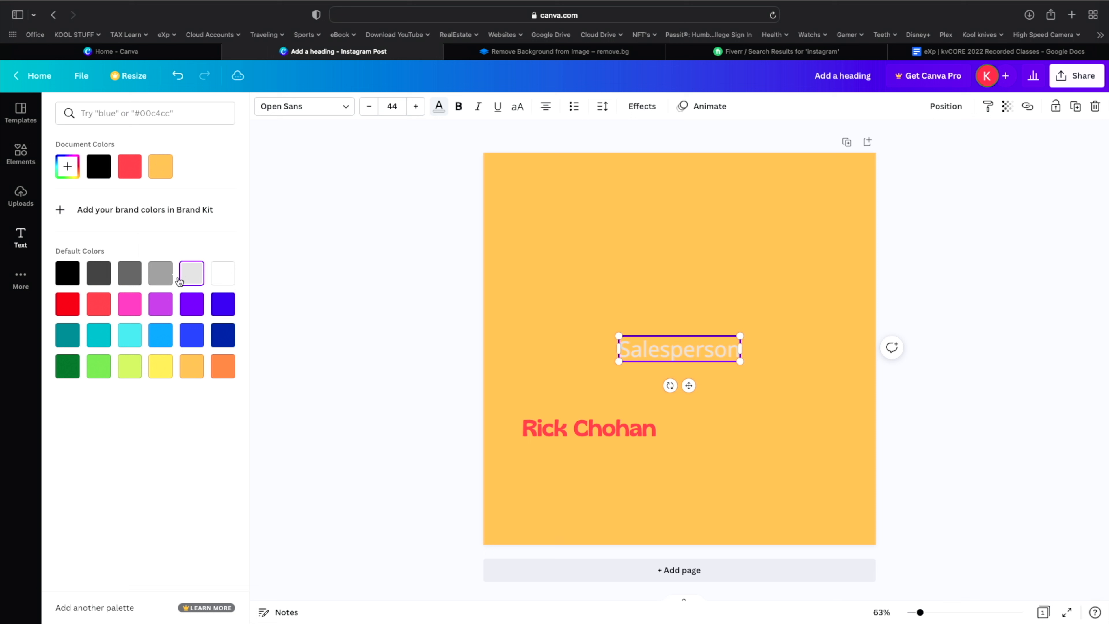
click(161, 275)
click(138, 274)
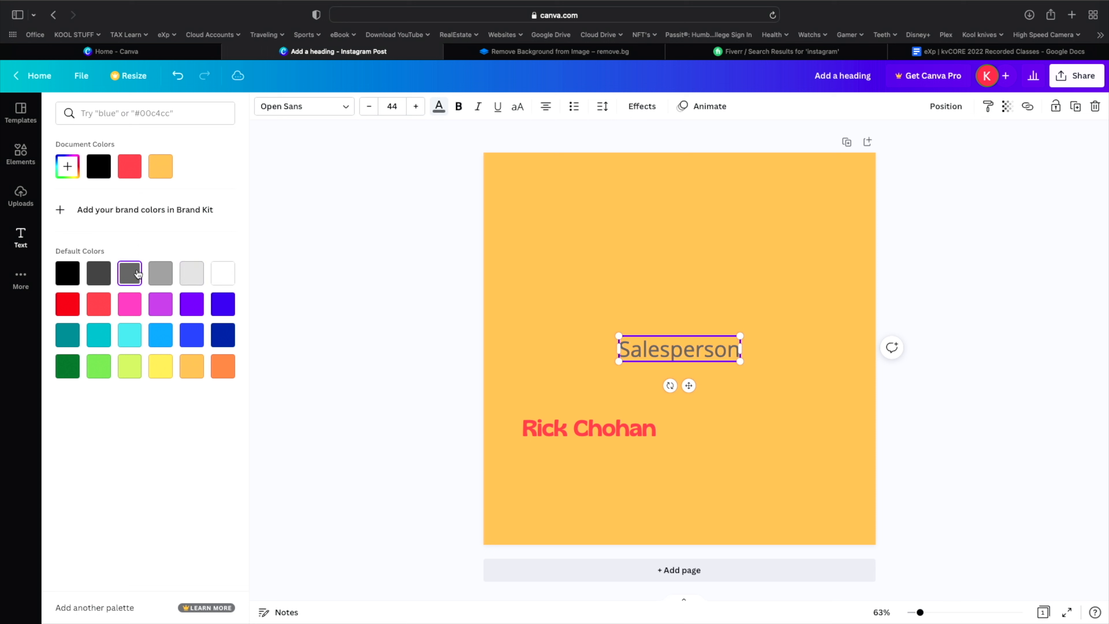
- Reduce the Salesperson text size to 37
click(369, 112)
click(368, 113)
click(369, 113)
click(368, 112)
click(369, 112)
click(369, 113)
click(368, 112)
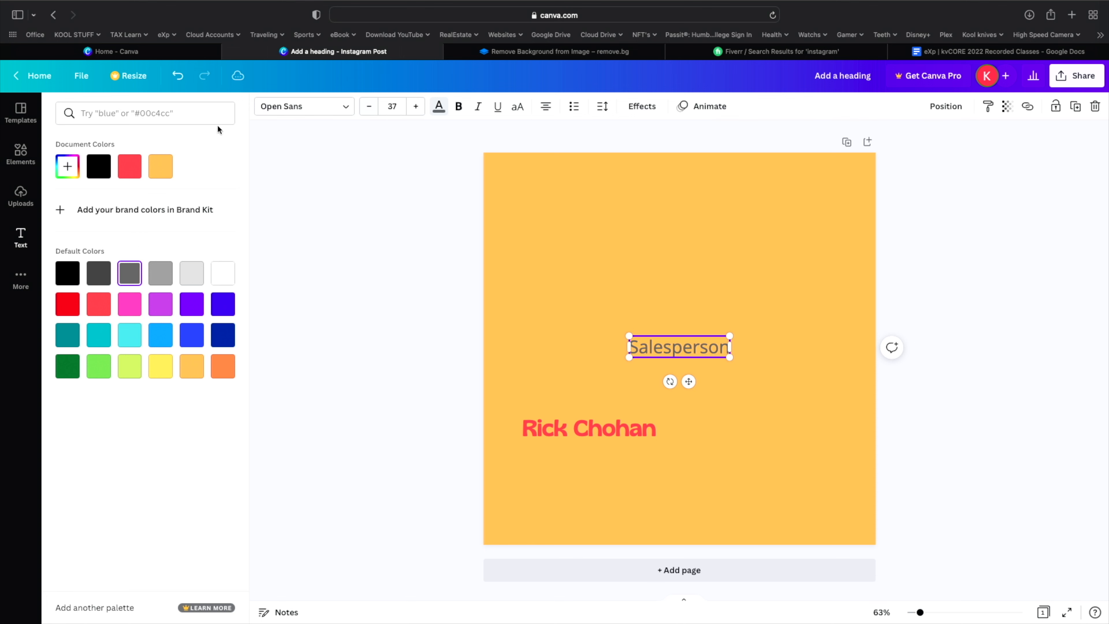
click(270, 112)
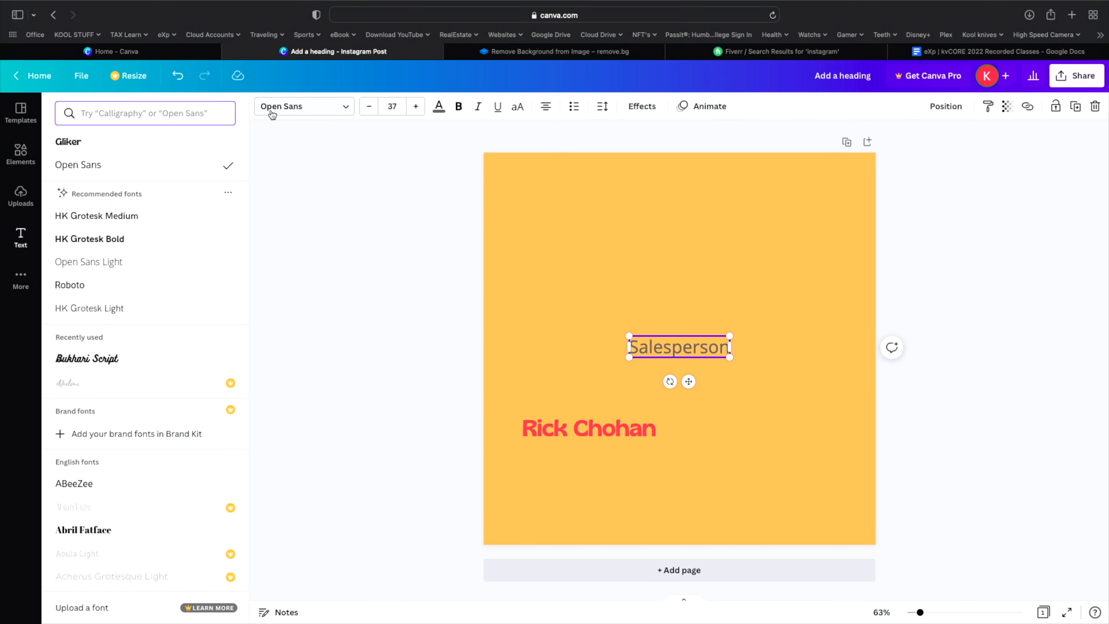
- Set Salesperson in Roboto and place it beneath the name heading, aligned to its left edge
click(79, 289)
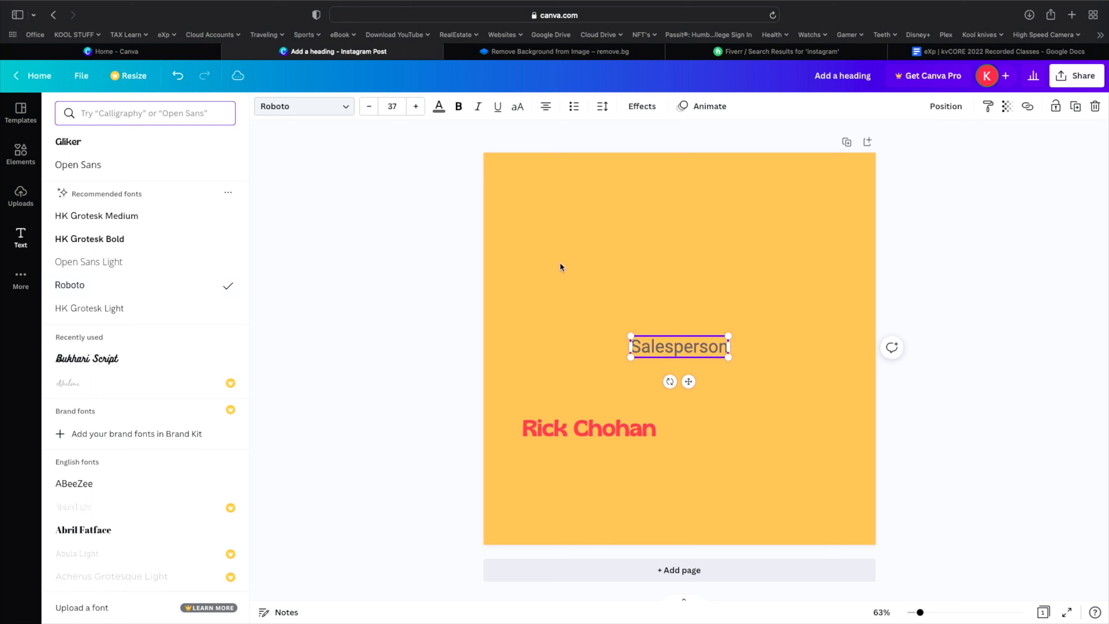
drag(688, 381, 602, 486)
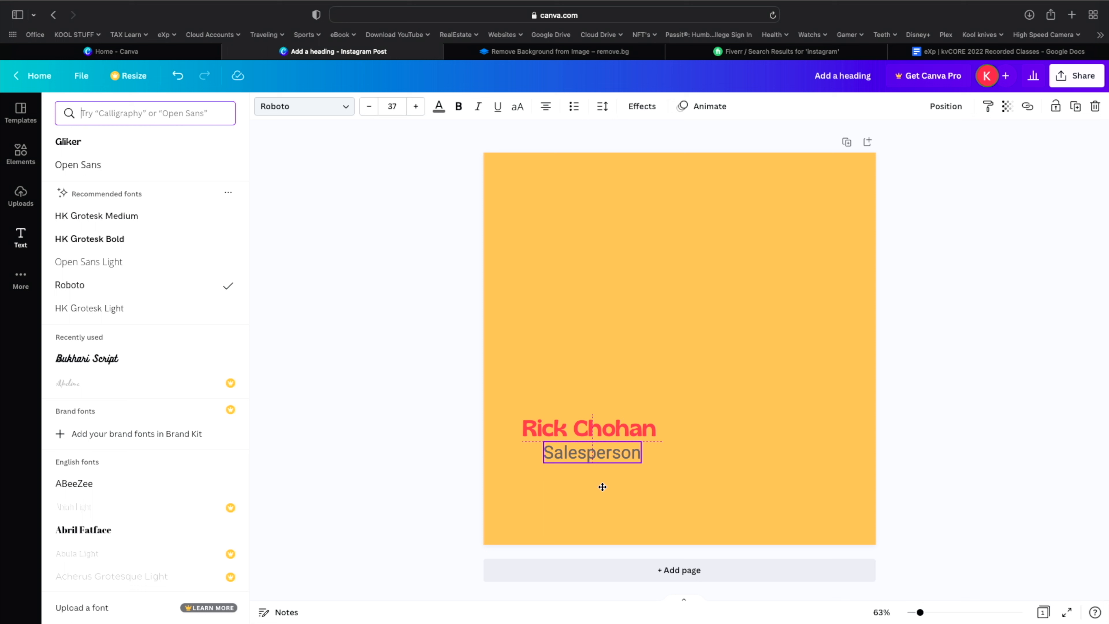
drag(602, 486, 577, 486)
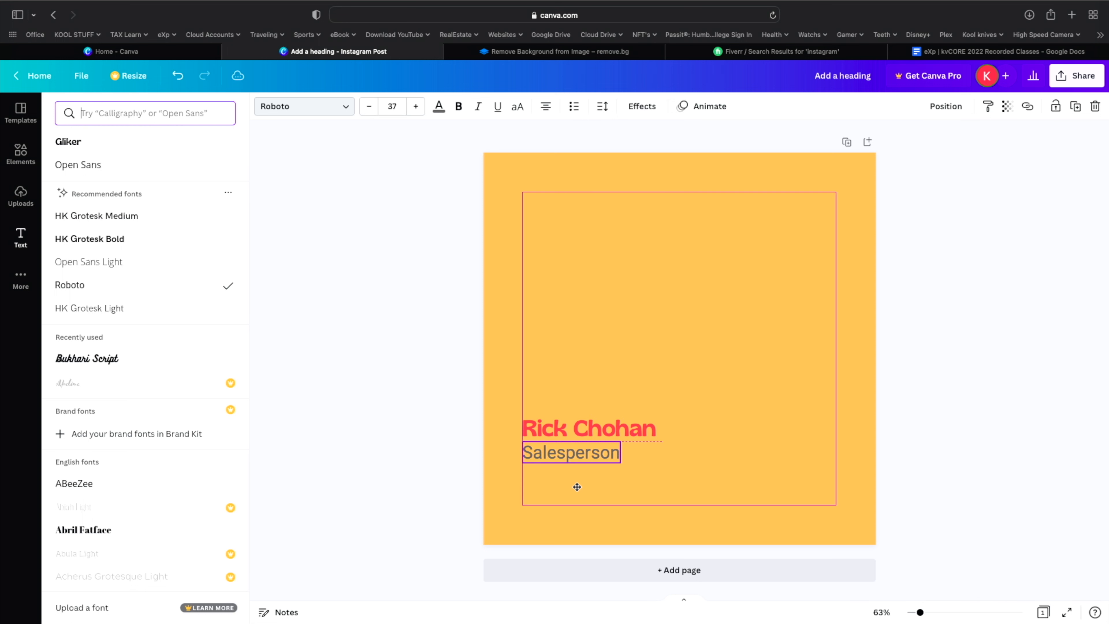
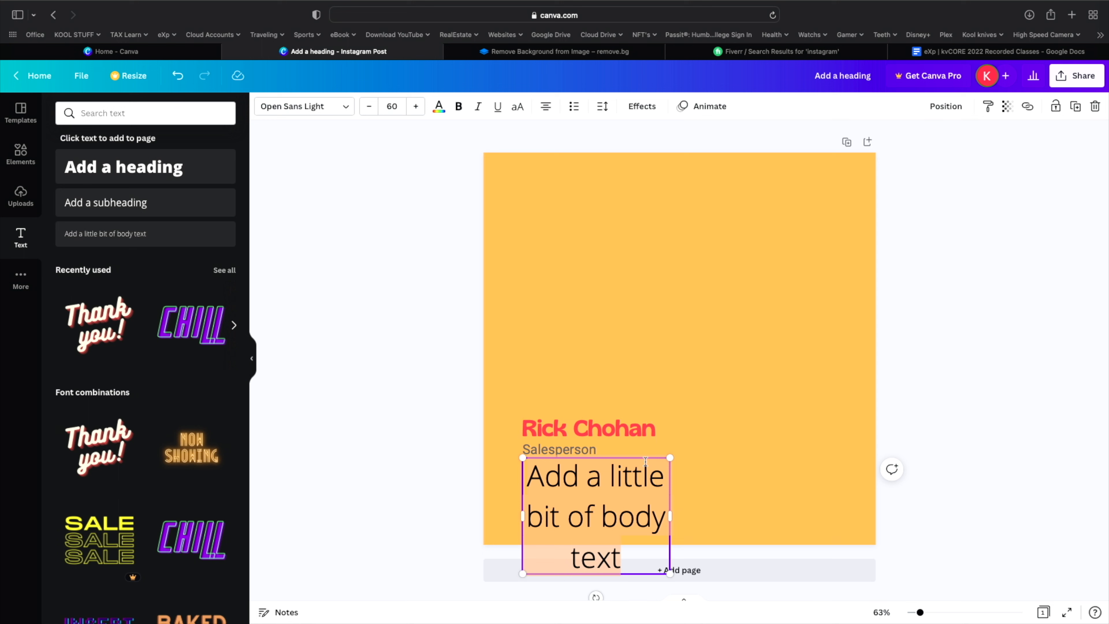
- Move the placeholder body text to the upper middle of the post and shrink it from 60 to 34
drag(650, 455, 720, 232)
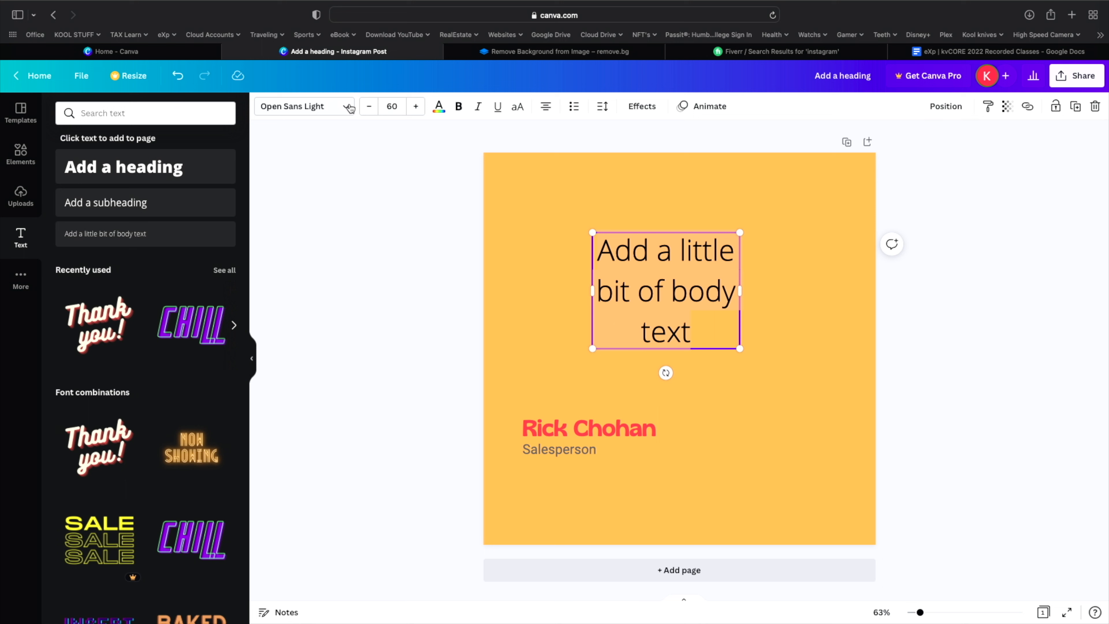
click(370, 106)
click(369, 106)
click(369, 106)
click(370, 105)
click(370, 105)
click(369, 106)
click(370, 105)
click(369, 106)
click(369, 106)
click(369, 106)
click(369, 106)
click(370, 105)
click(370, 105)
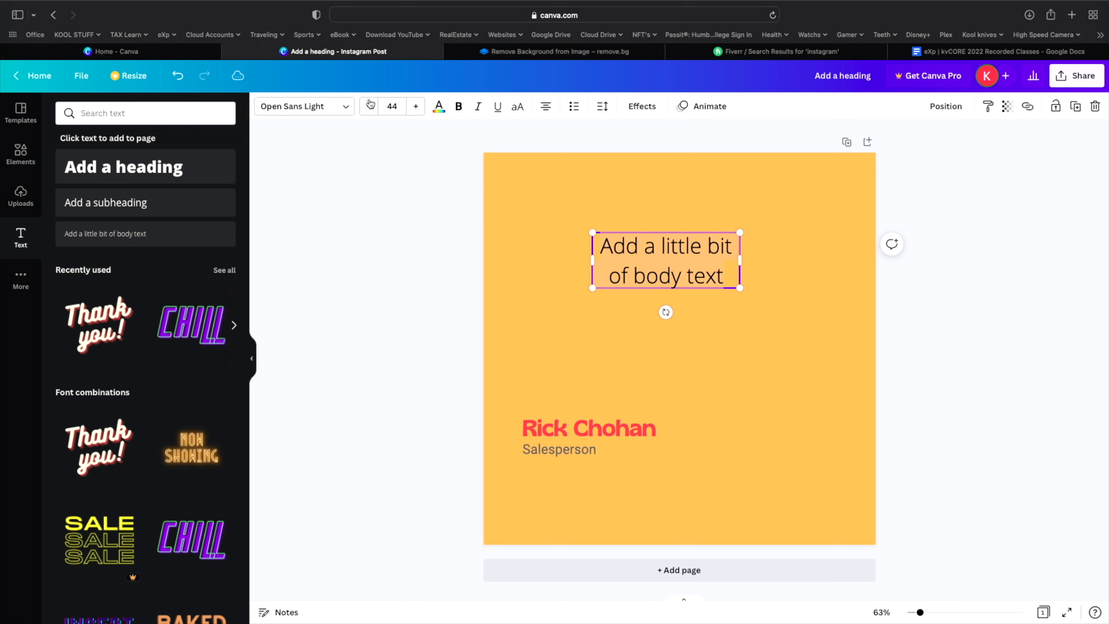
click(369, 105)
click(369, 106)
click(369, 105)
click(369, 106)
click(369, 106)
click(370, 106)
click(369, 105)
click(369, 105)
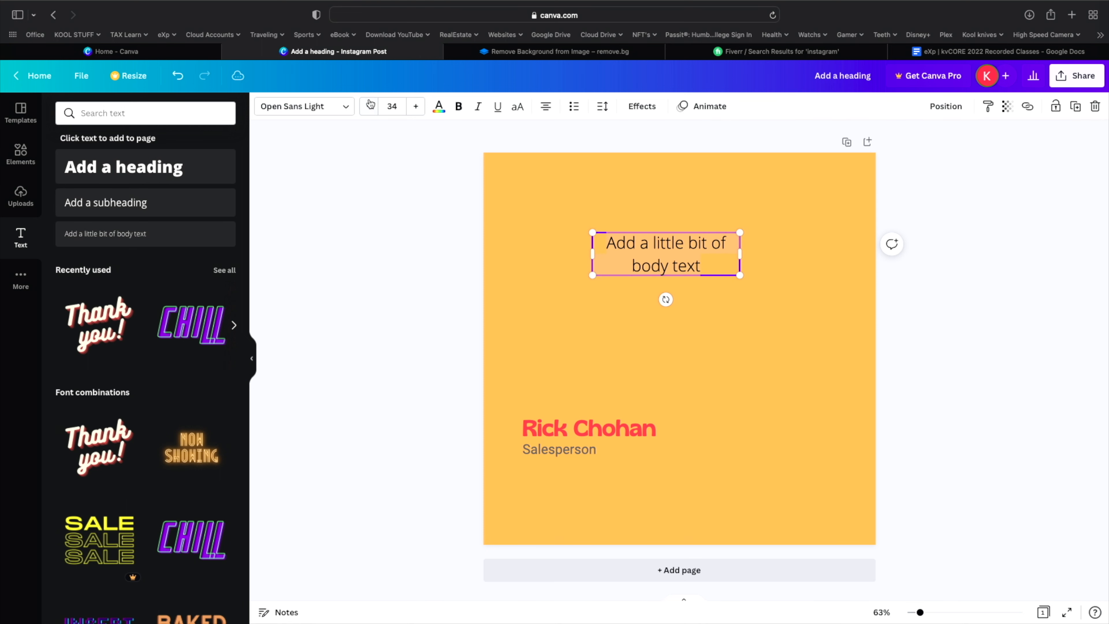
click(370, 106)
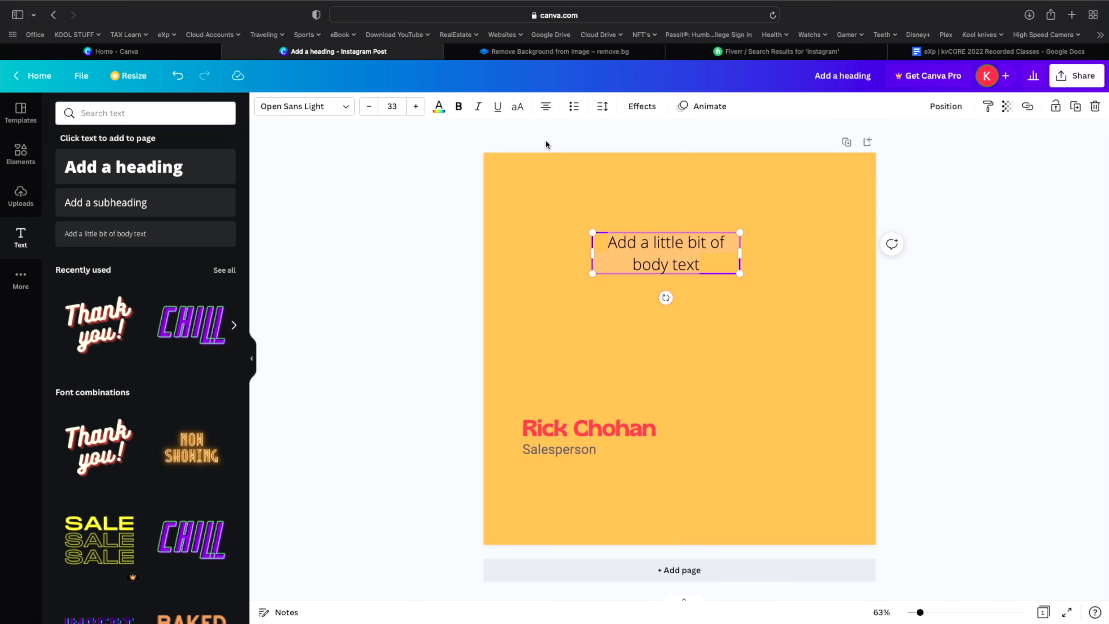
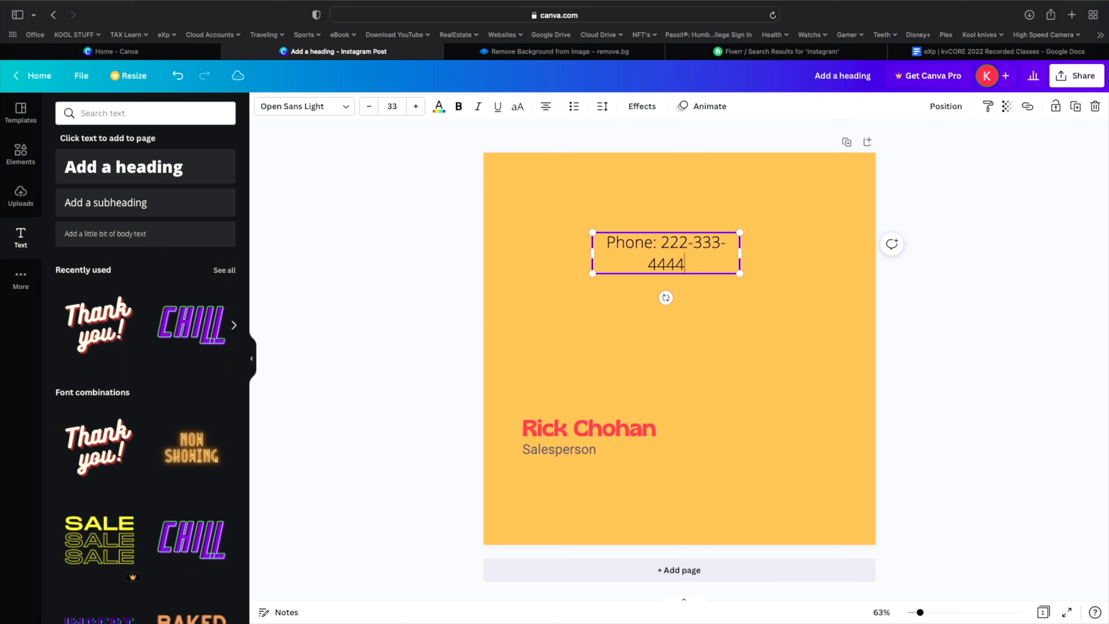
- Replace the placeholder with a 'Phone:' line holding the phone number, and widen the box to fit it
key(BackSpace)
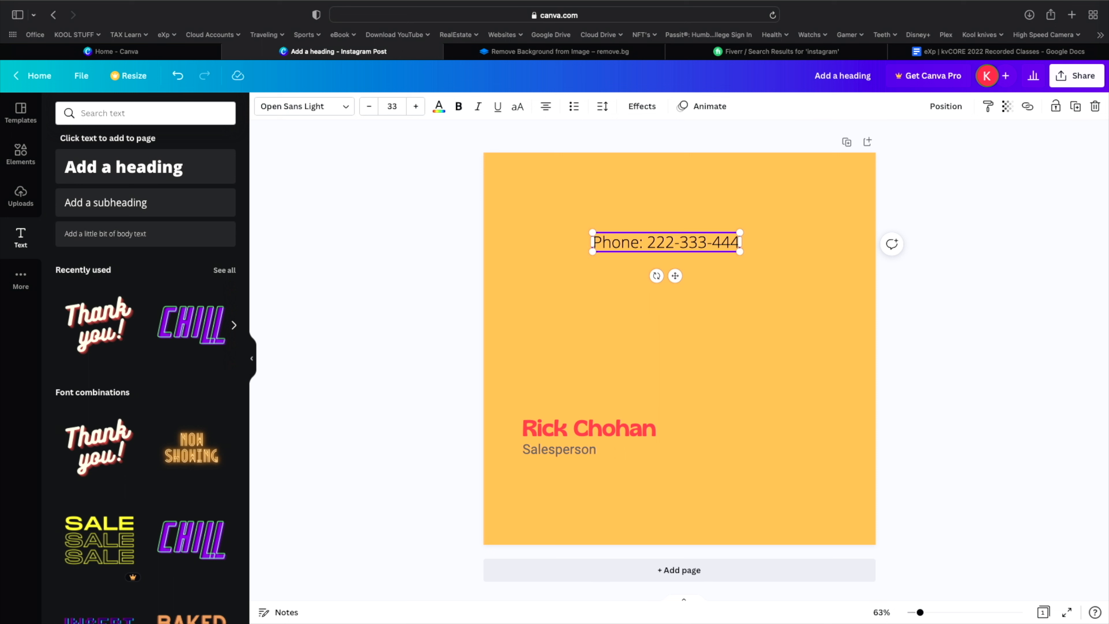
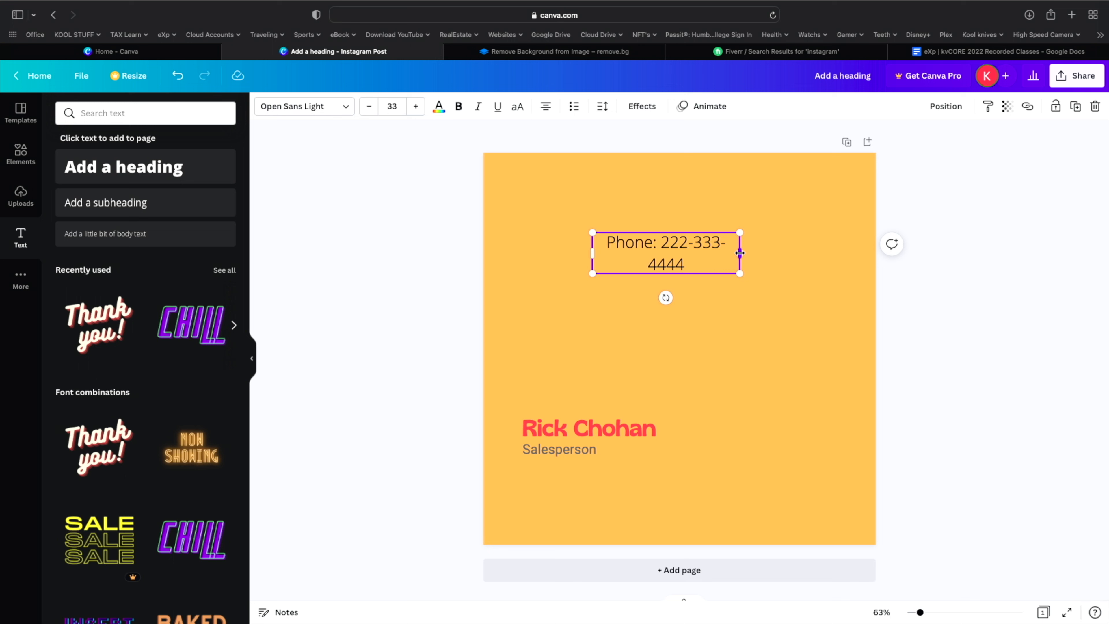
drag(740, 253, 823, 257)
click(795, 241)
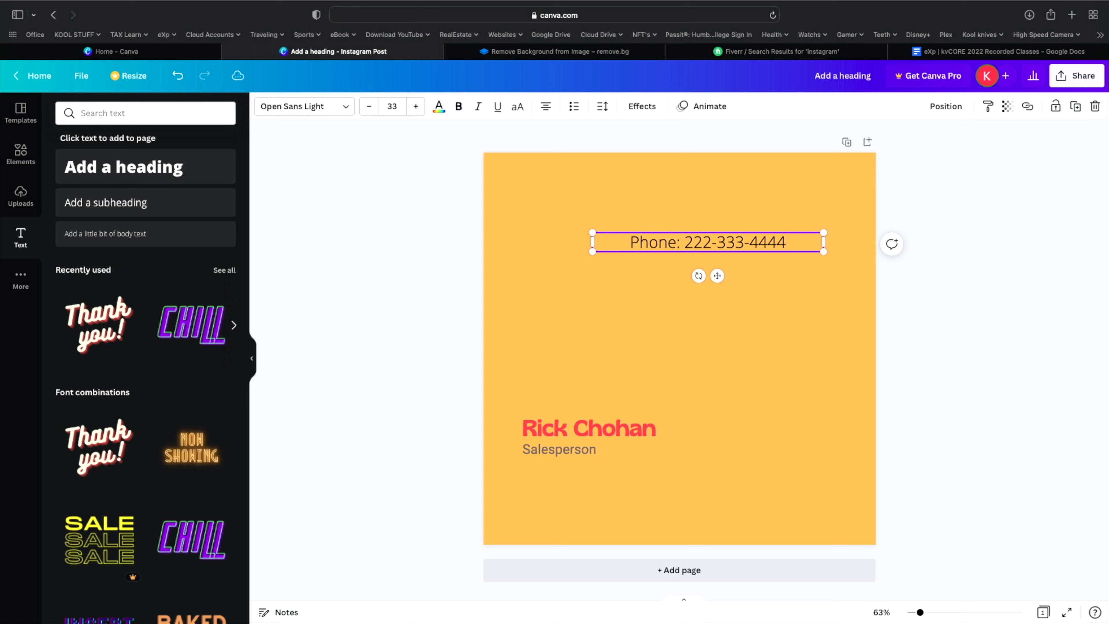
key(Return)
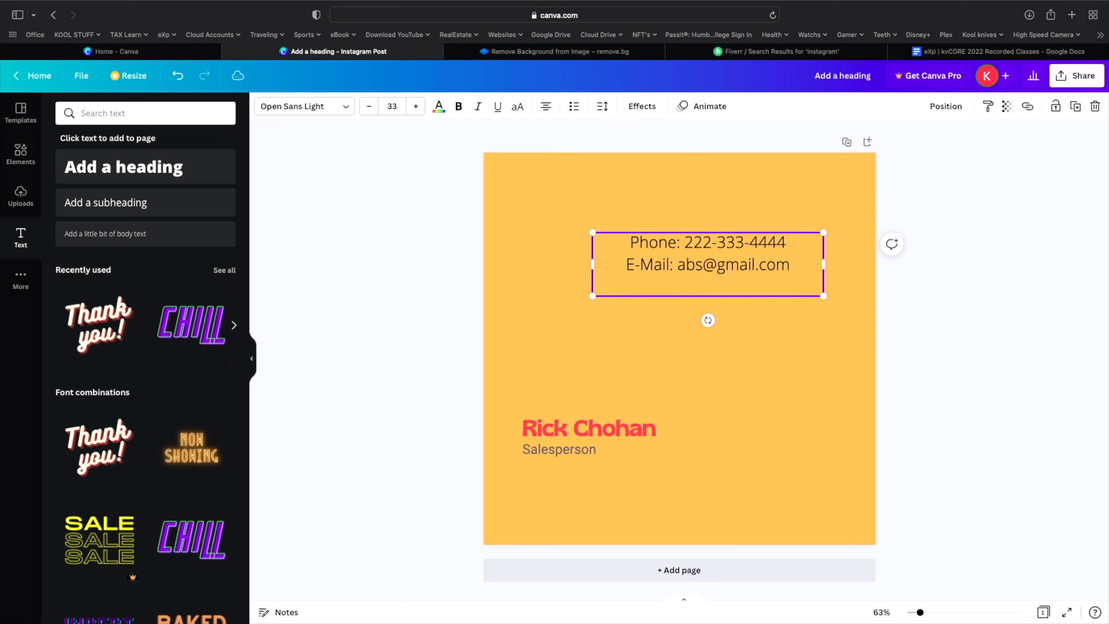
text(www.estayte24)
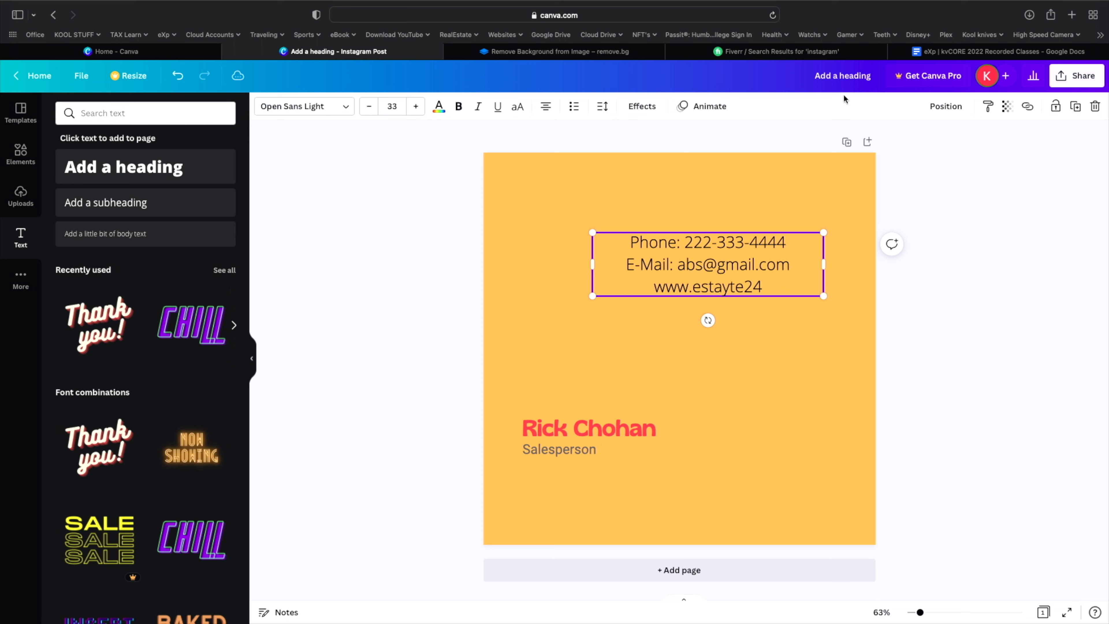
text(.ca)
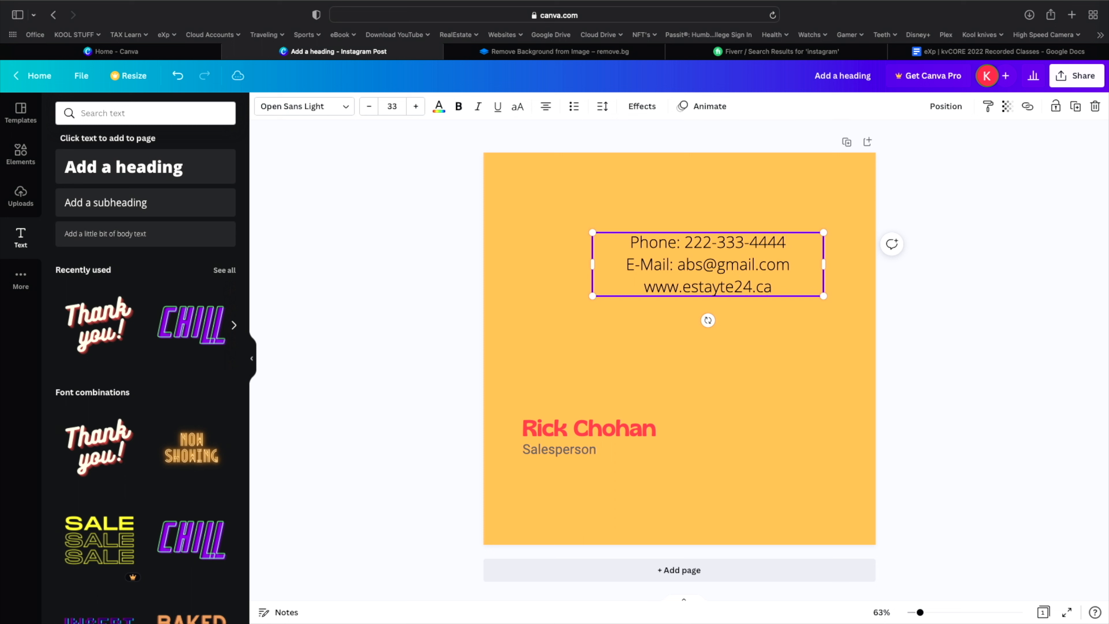
- Shrink the three contact lines to size 22.2 and place them directly beneath the Salesperson subheading
click(784, 398)
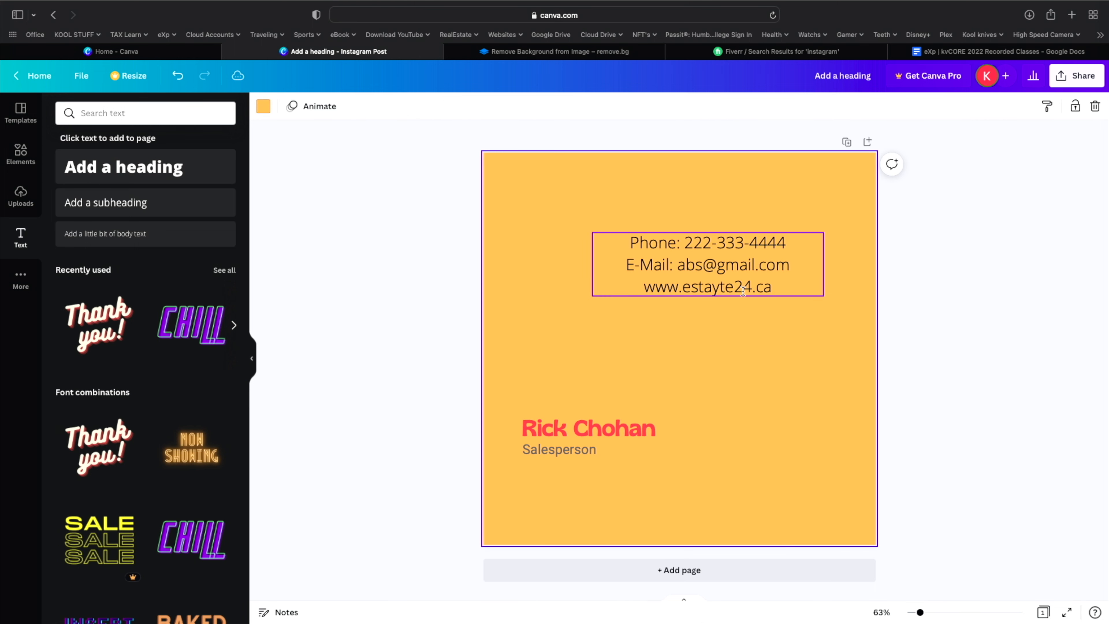
click(813, 293)
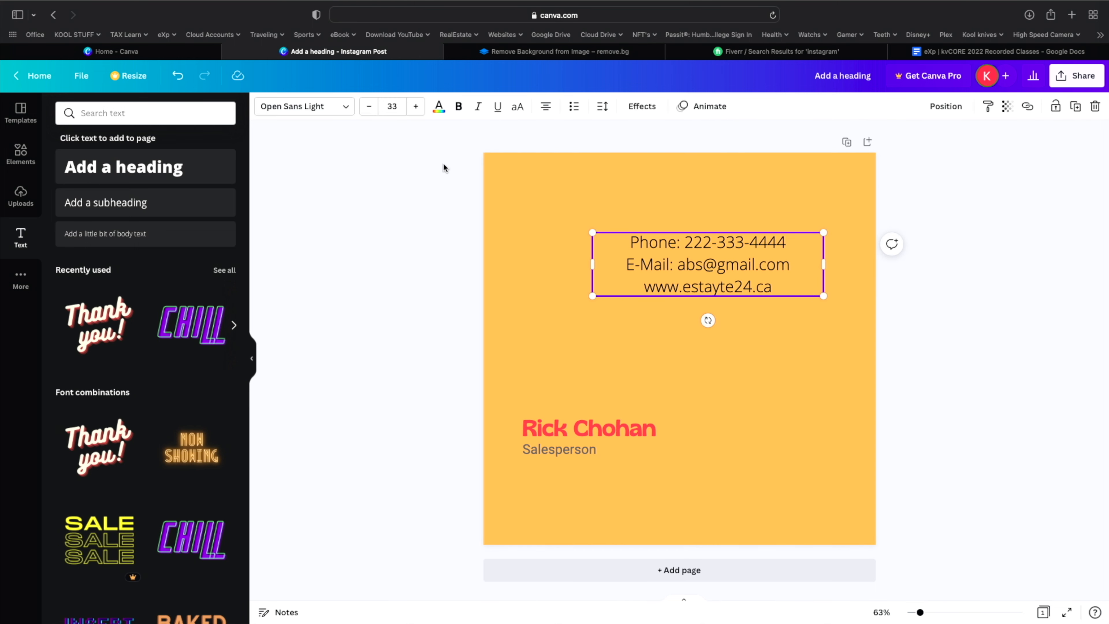
click(370, 111)
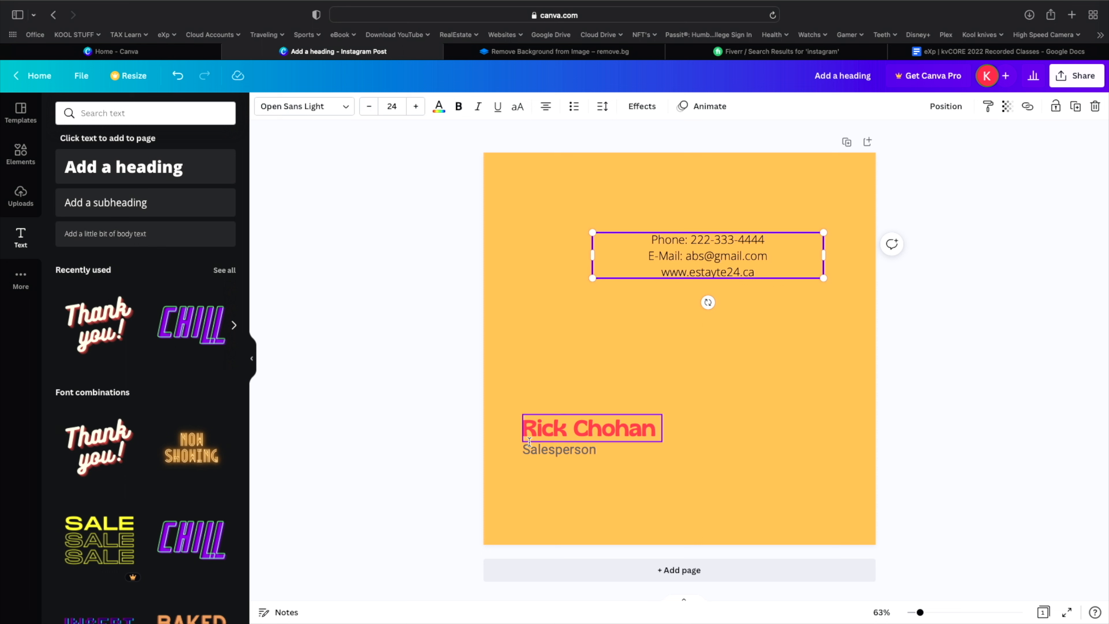
drag(823, 278, 802, 300)
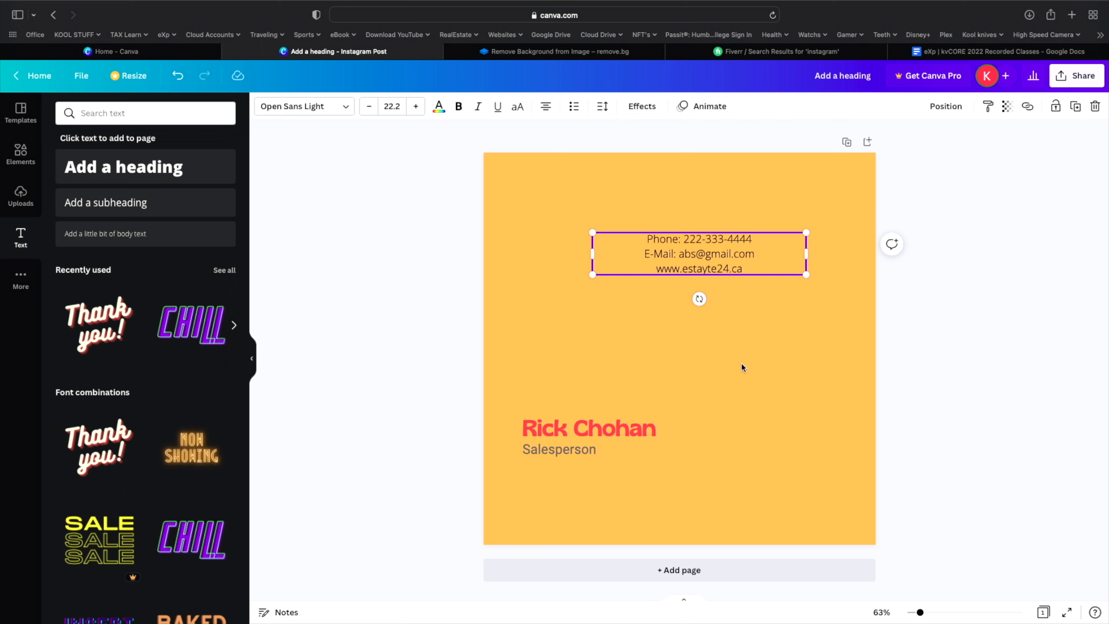
drag(680, 259, 611, 479)
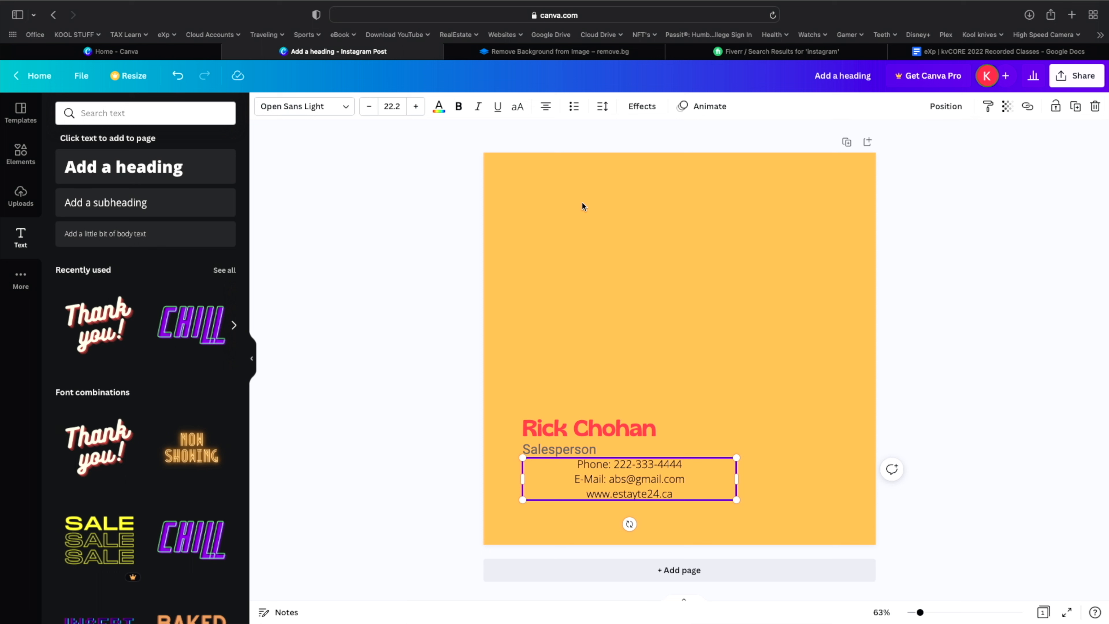
- Left-align the phone, e-mail and website lines under the Salesperson subheading
click(548, 110)
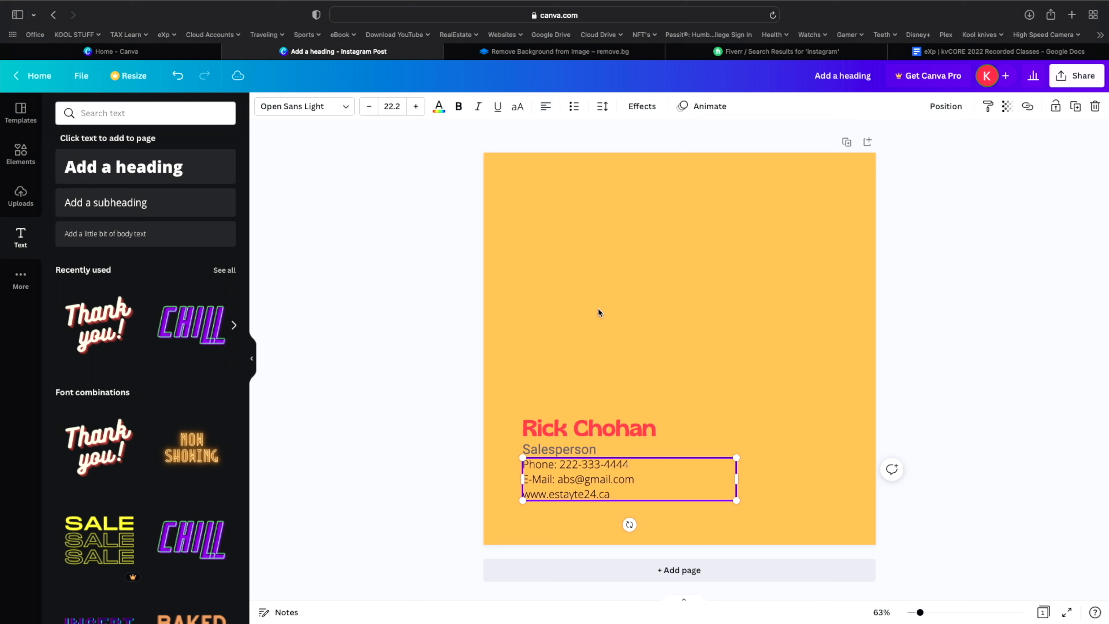
click(745, 427)
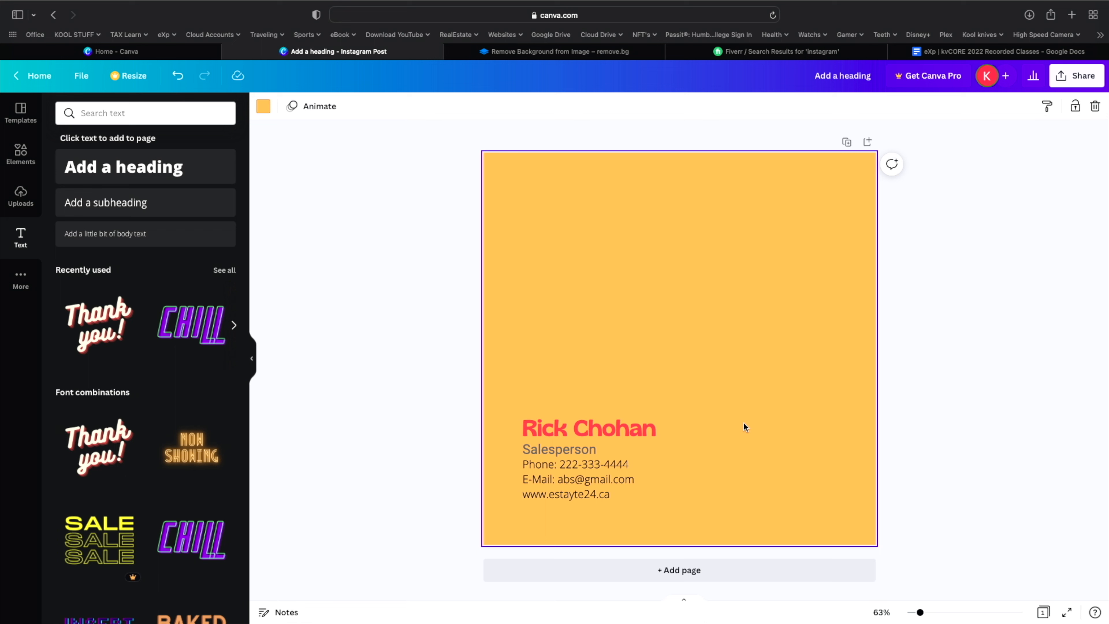
click(434, 551)
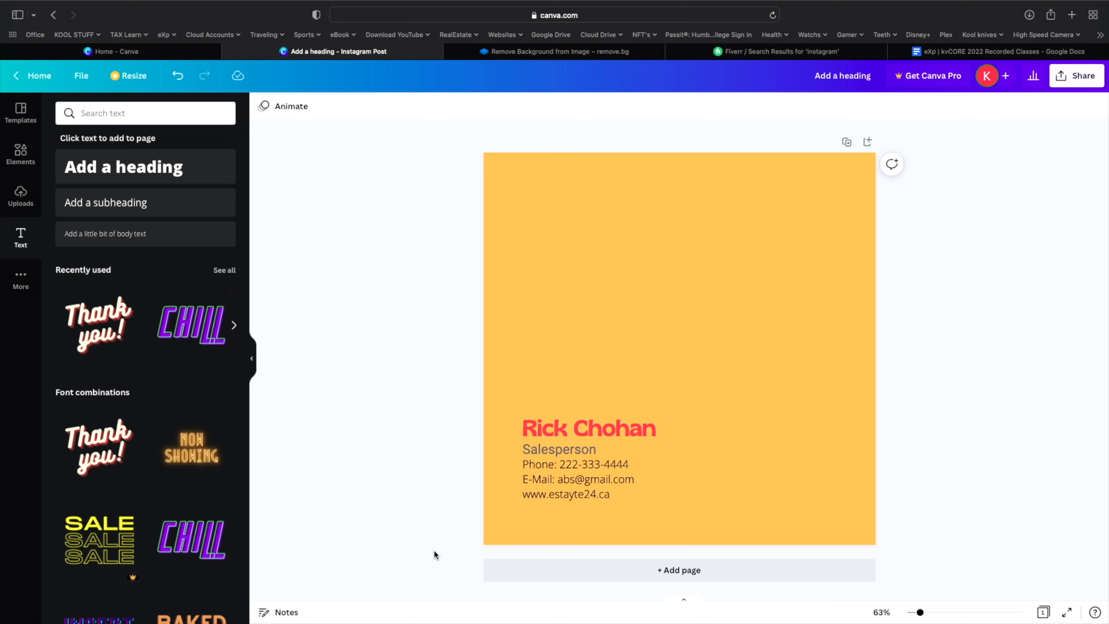
click(610, 384)
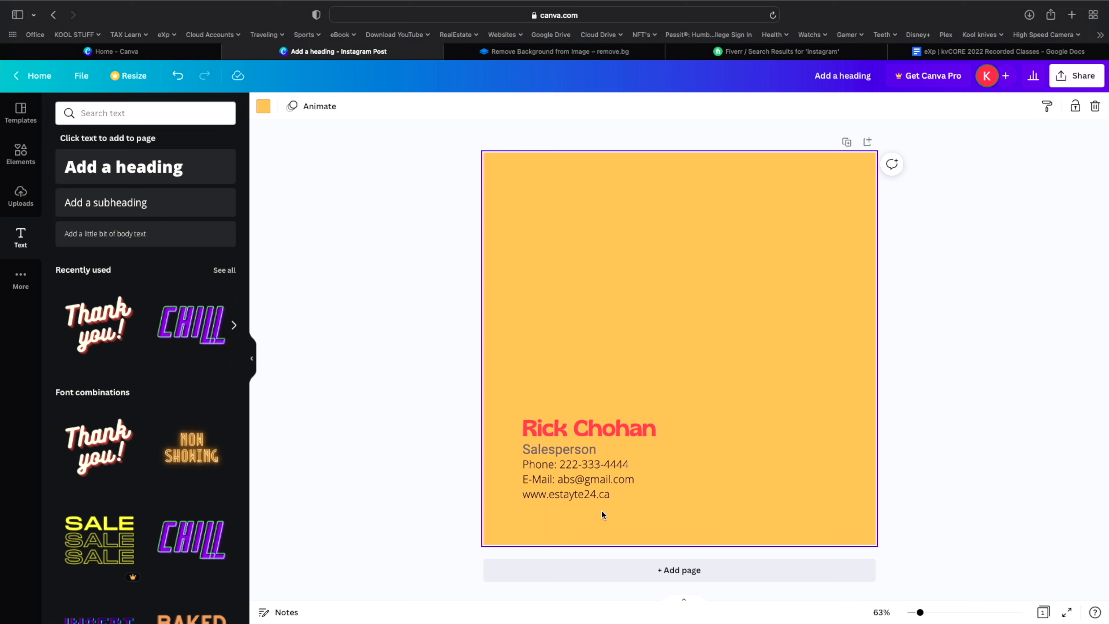
click(605, 498)
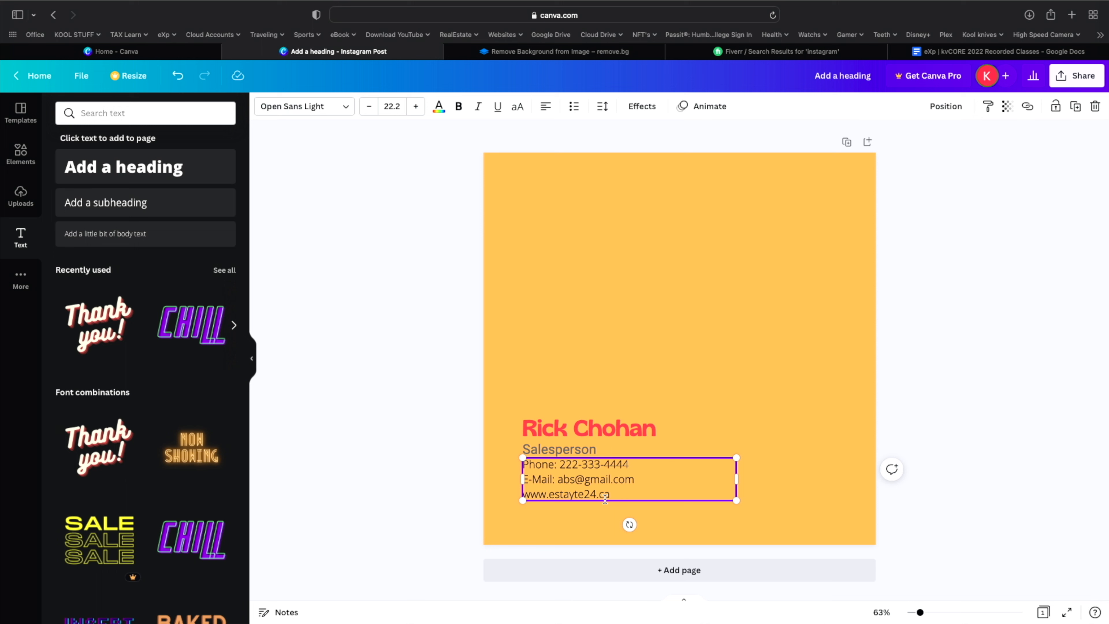
click(704, 292)
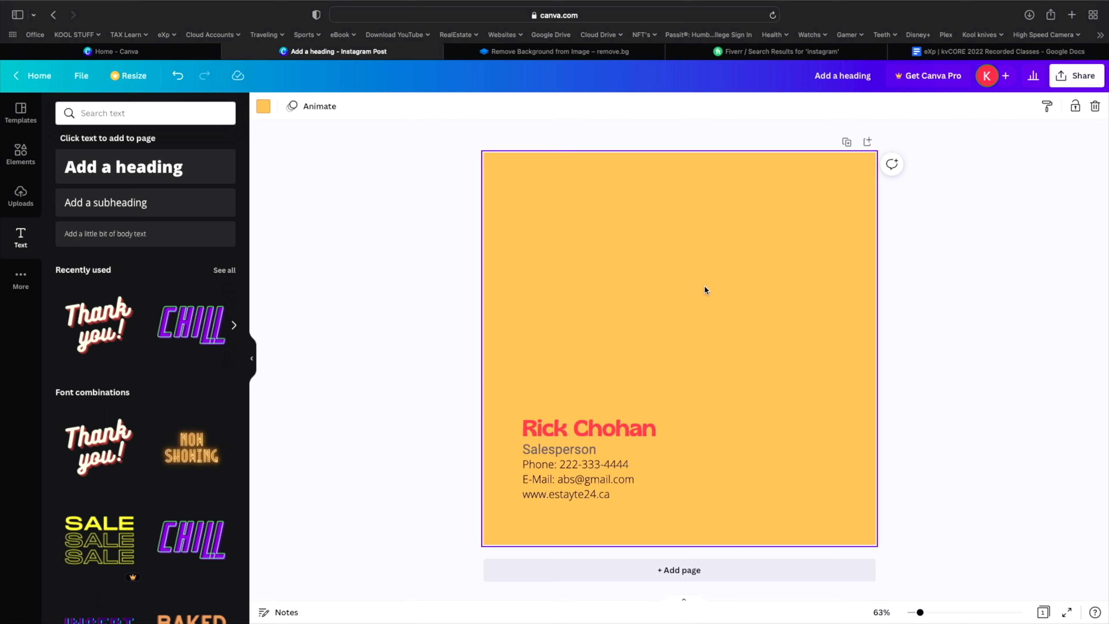
- Narrow the contact text box to fit its three left-aligned lines
click(648, 498)
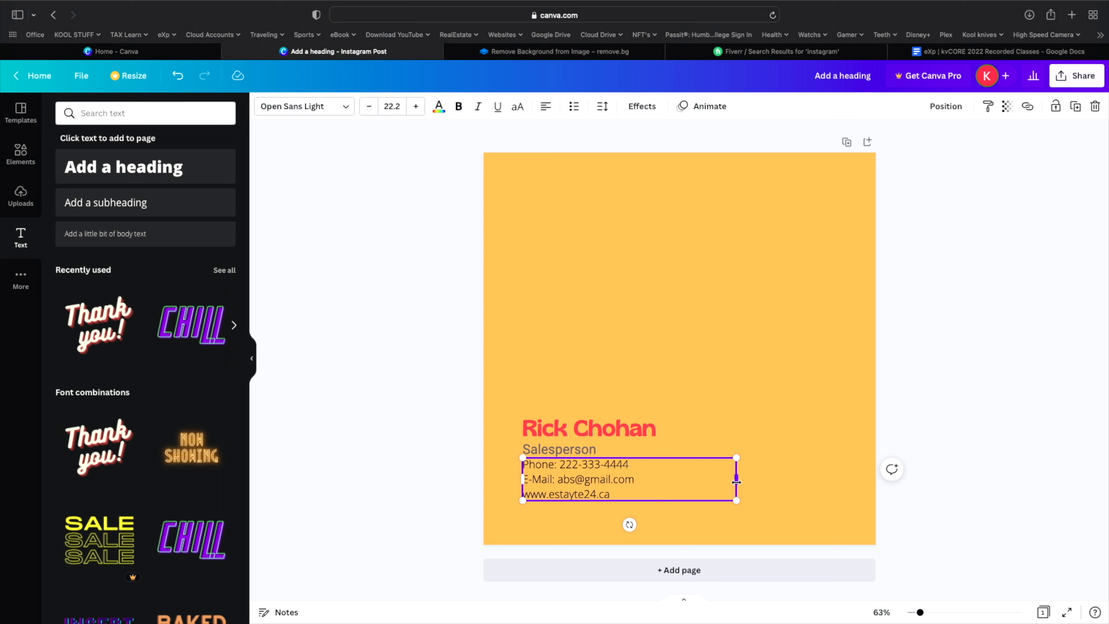
drag(736, 482, 643, 485)
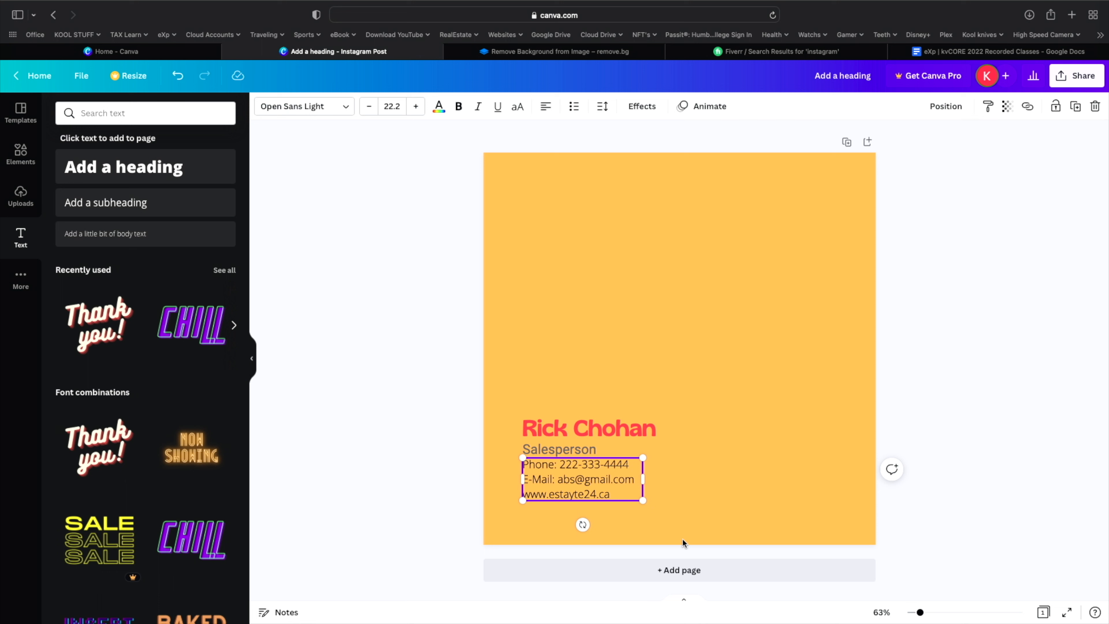
click(424, 445)
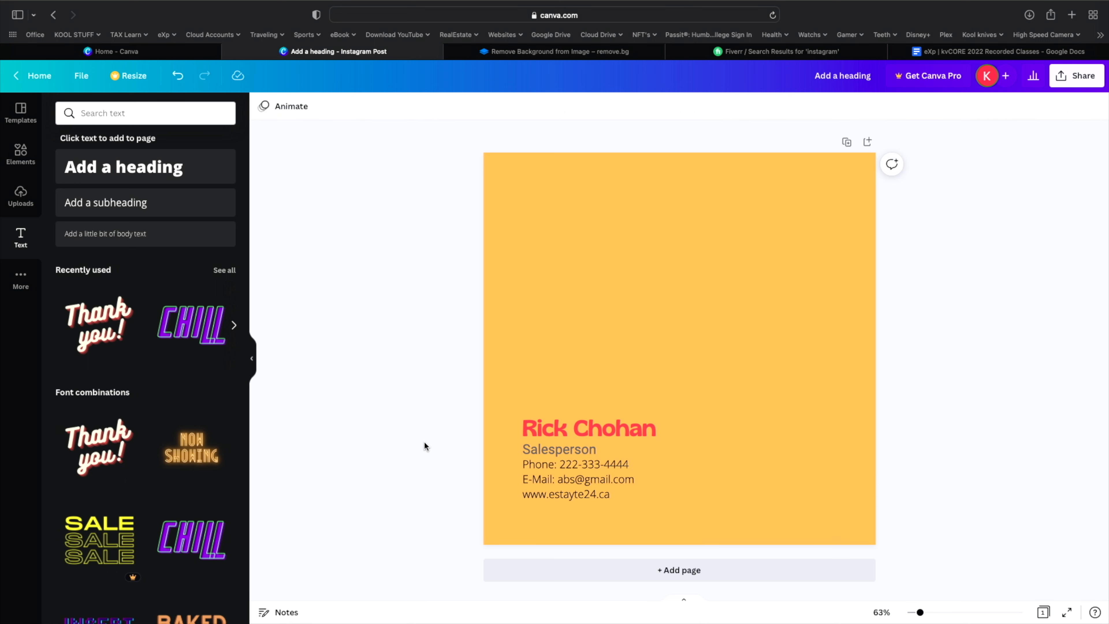
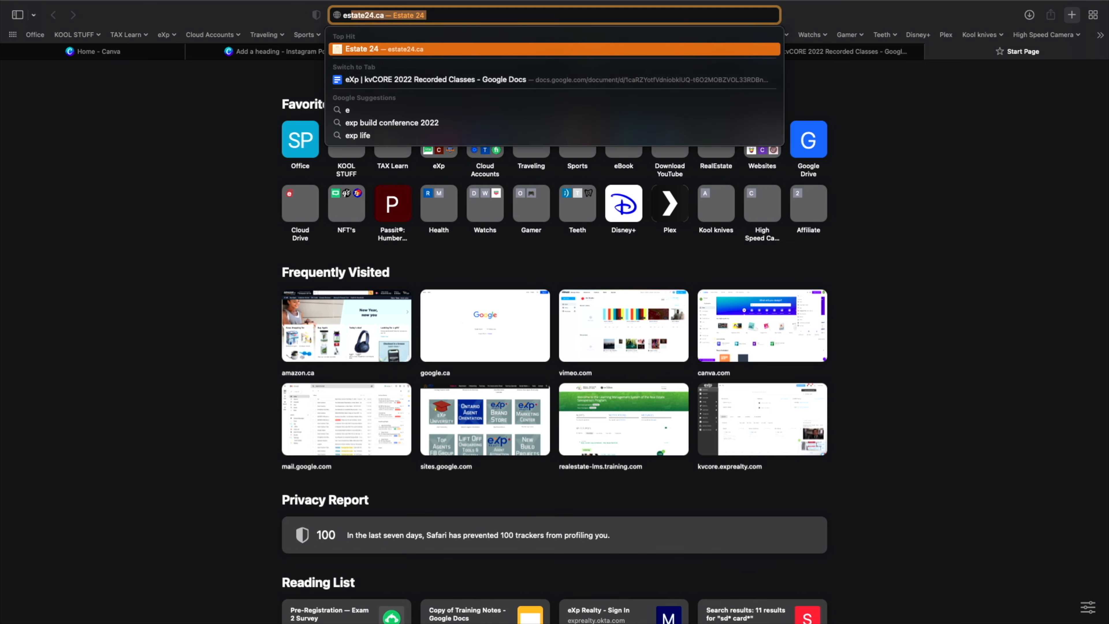
- Load estate24.ca, scroll to its eXp Logo tile, and switch back to the Canva Instagram Post
key(Return)
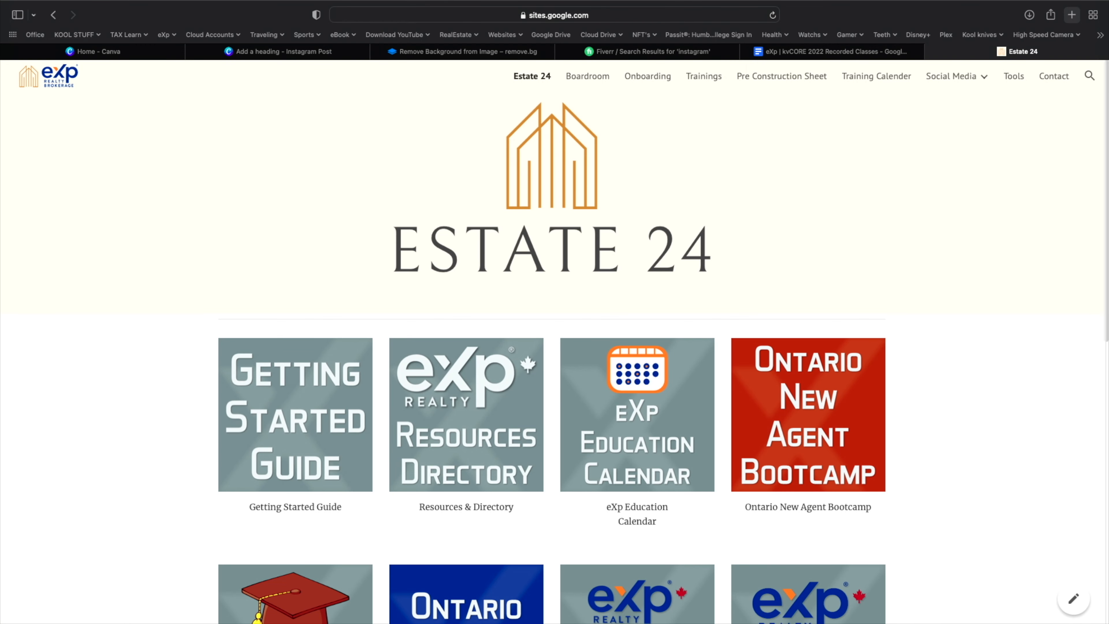
scroll(997, 283, down, 10)
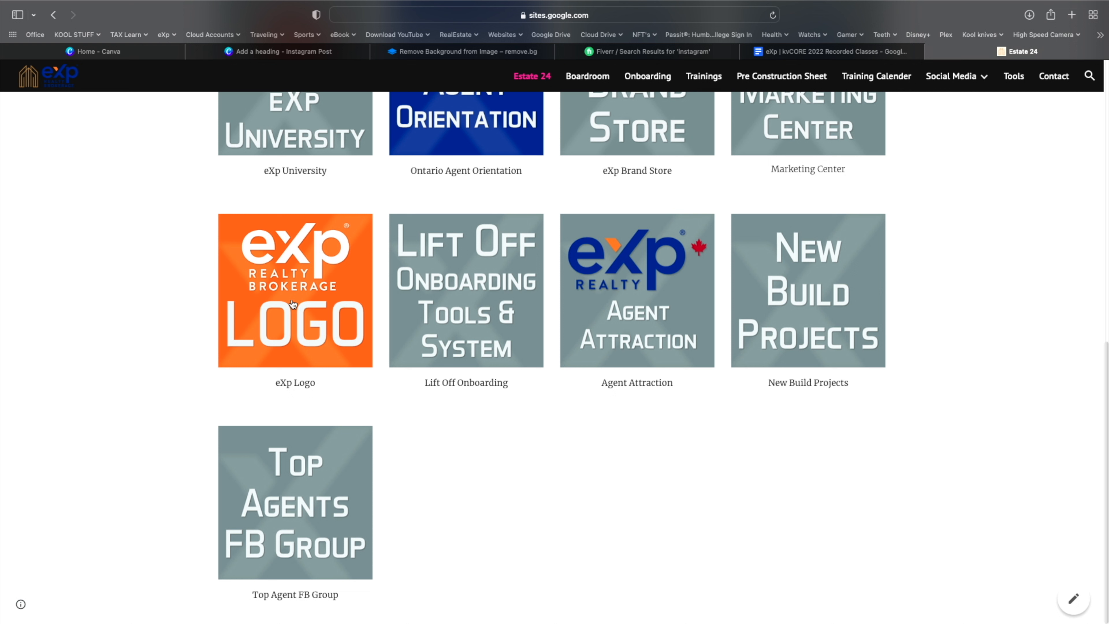
click(289, 52)
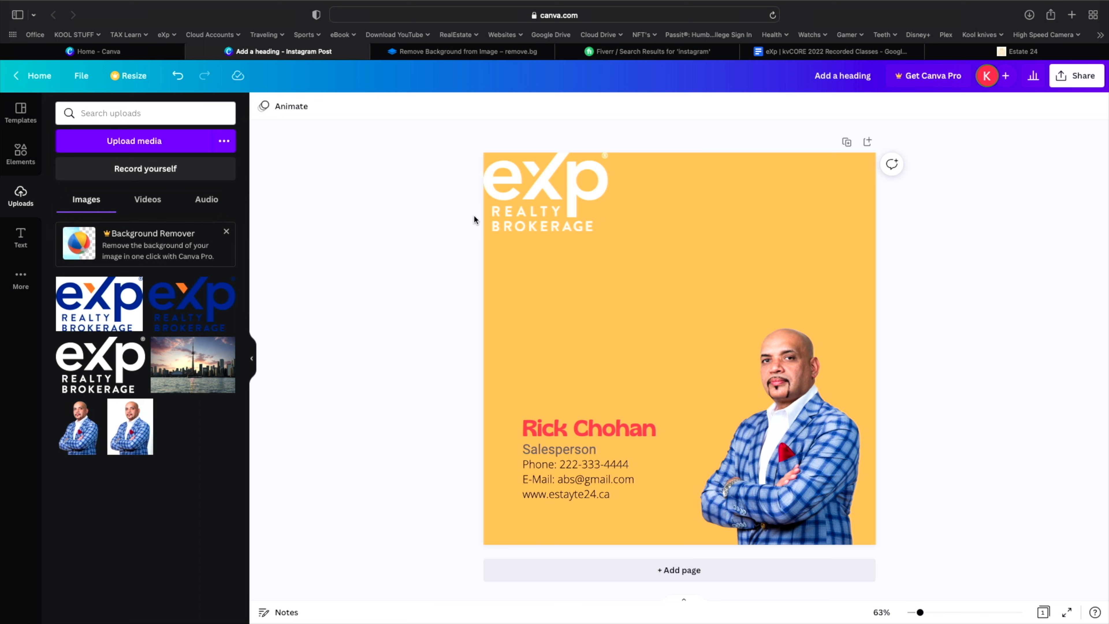
- Swap the white top-left eXp logo for the blue eXp Realty Brokerage logo from Uploads
click(520, 195)
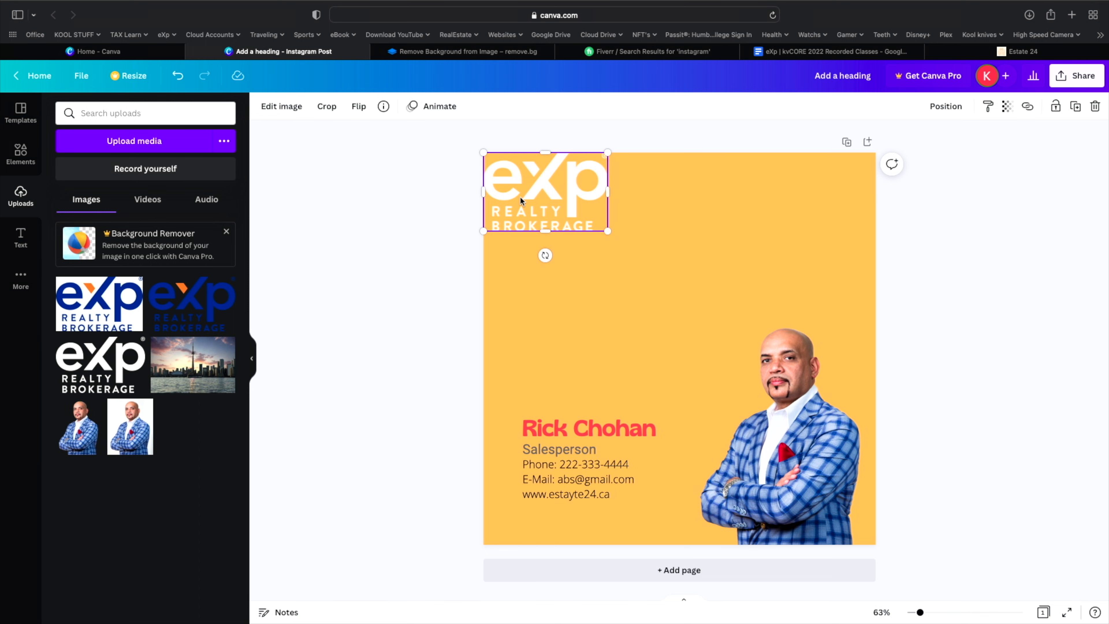
key(Delete)
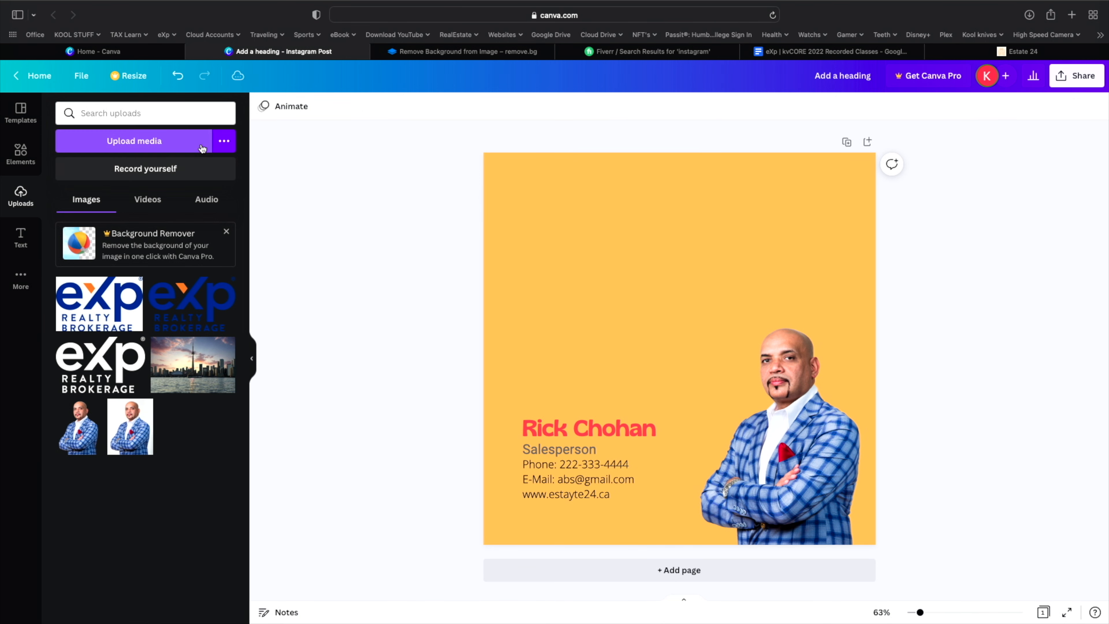
click(177, 75)
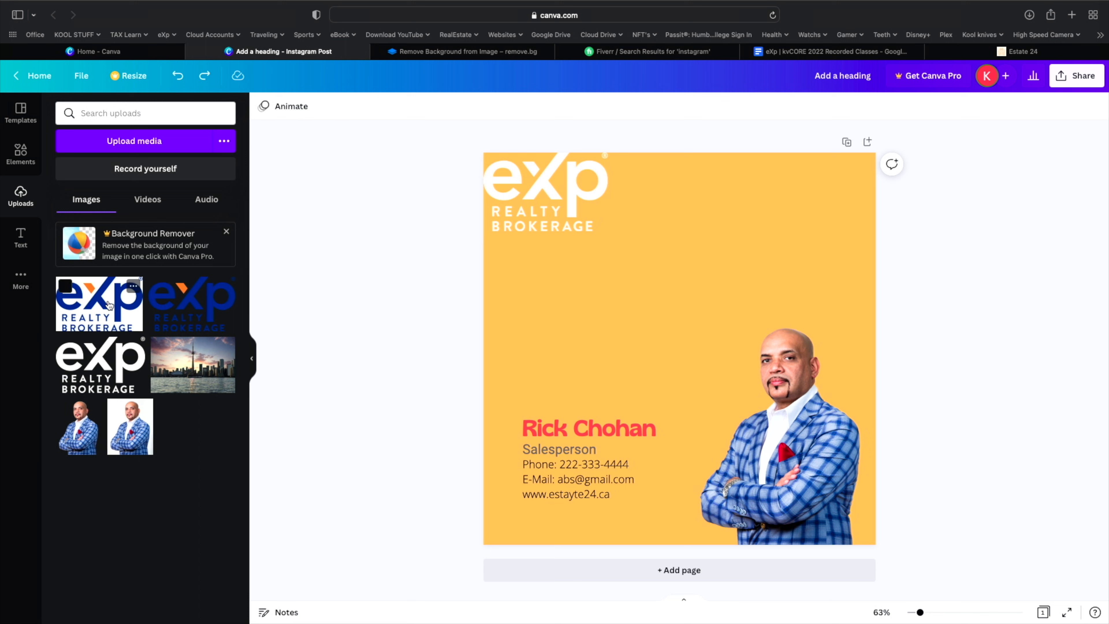
drag(109, 305, 514, 206)
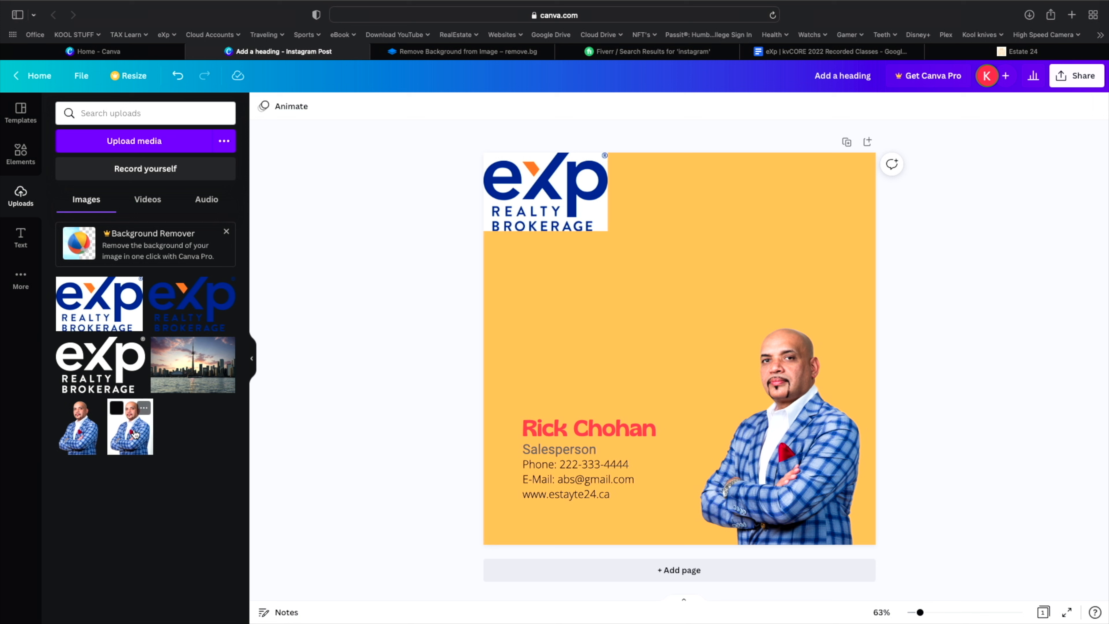
drag(134, 434, 821, 412)
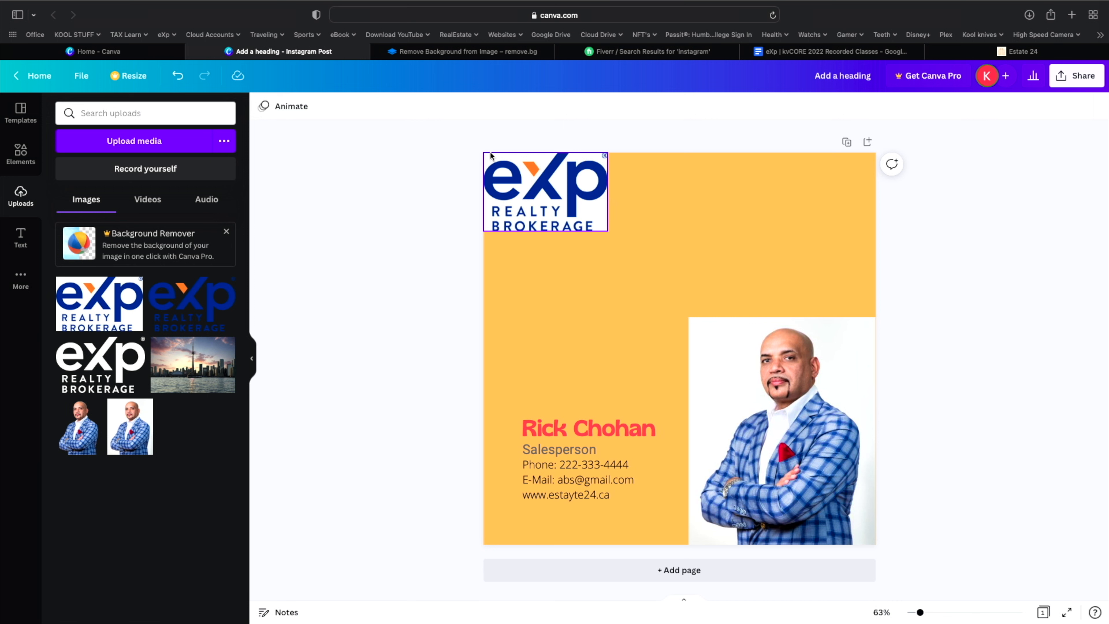
click(182, 81)
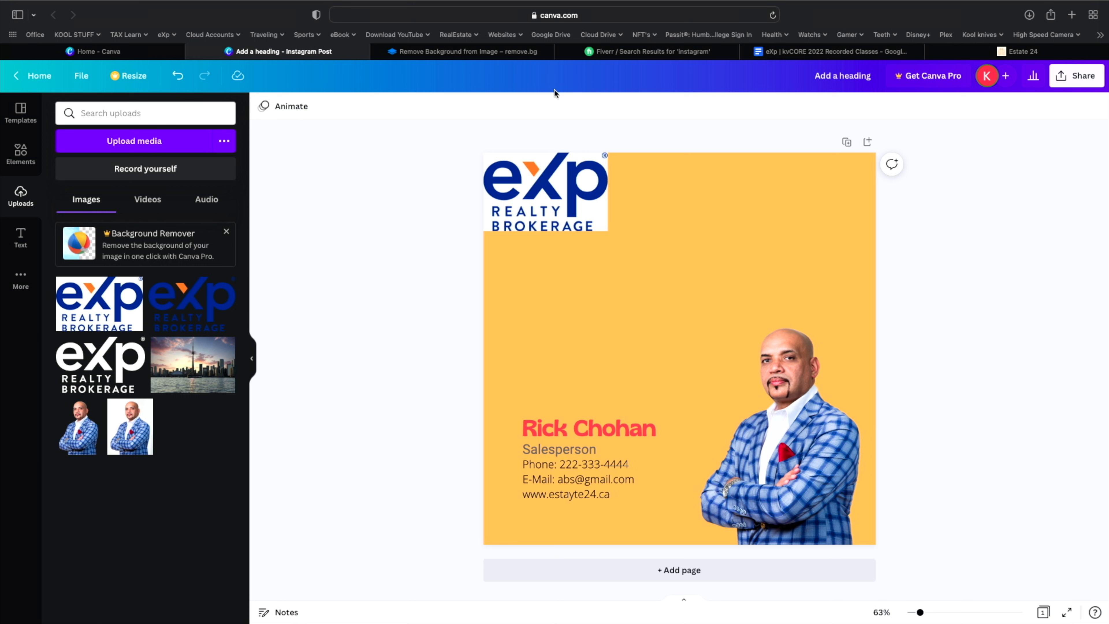
click(769, 442)
drag(921, 614, 911, 616)
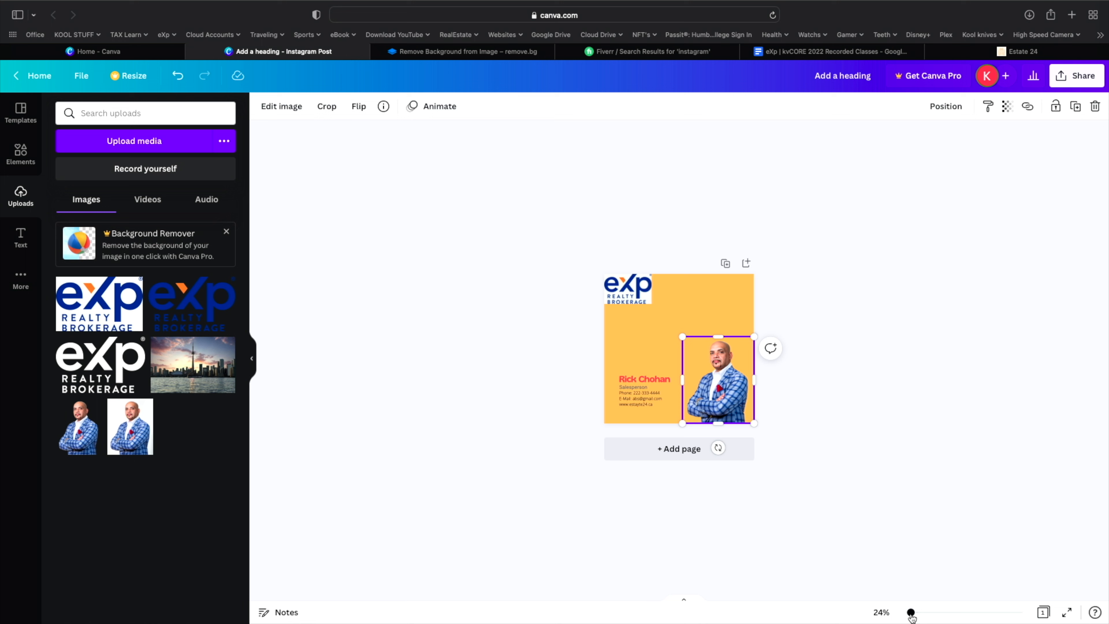
drag(911, 616, 906, 615)
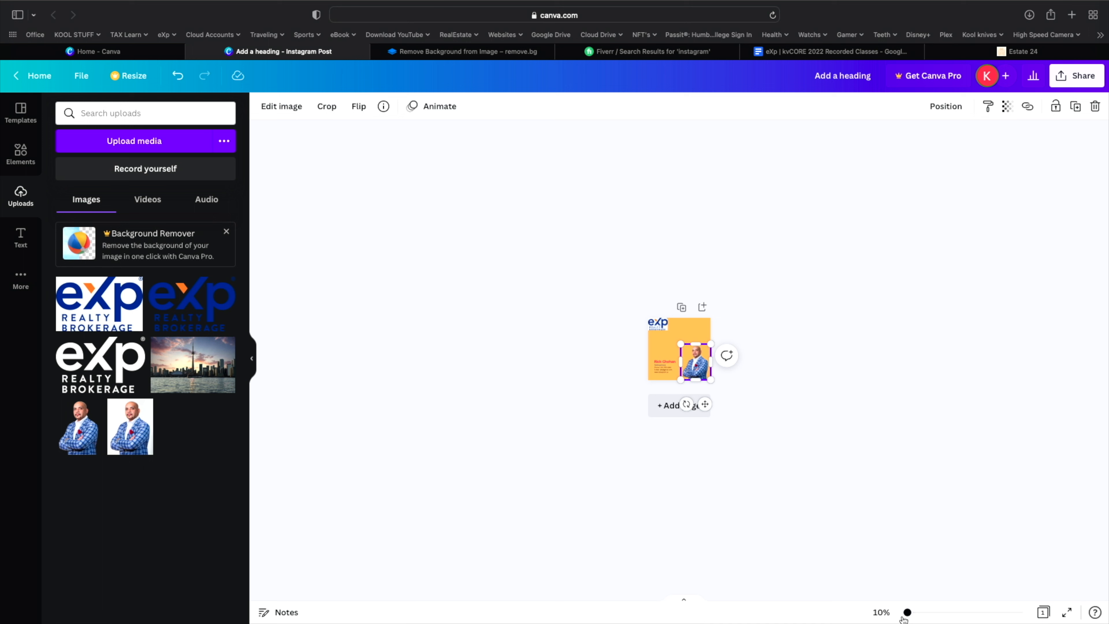
drag(905, 615, 920, 615)
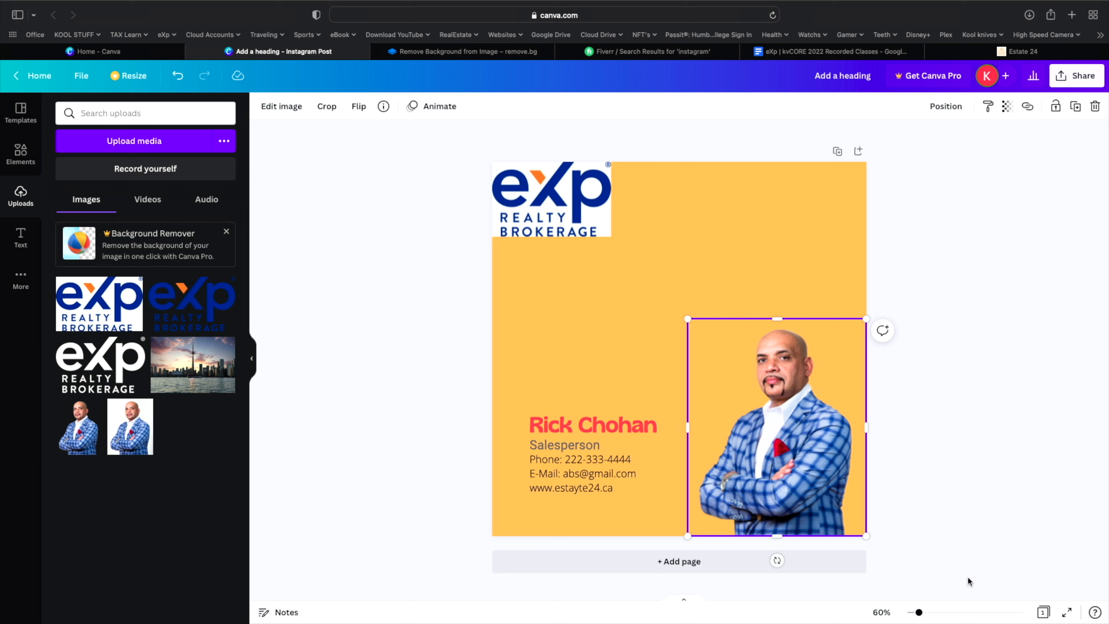
click(881, 612)
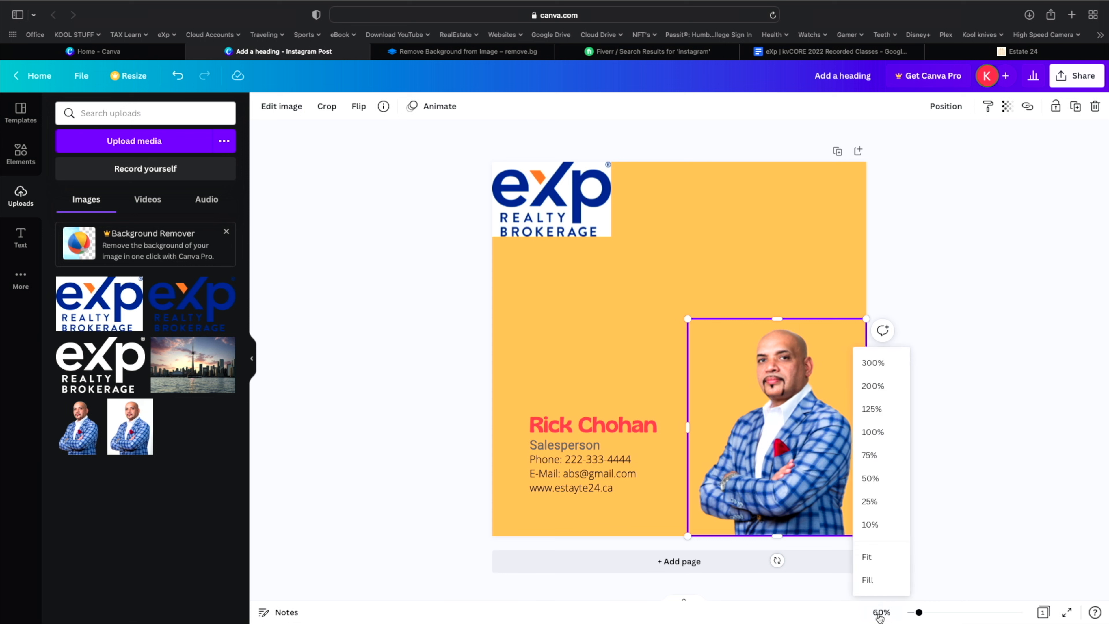
click(880, 614)
click(880, 614)
click(867, 580)
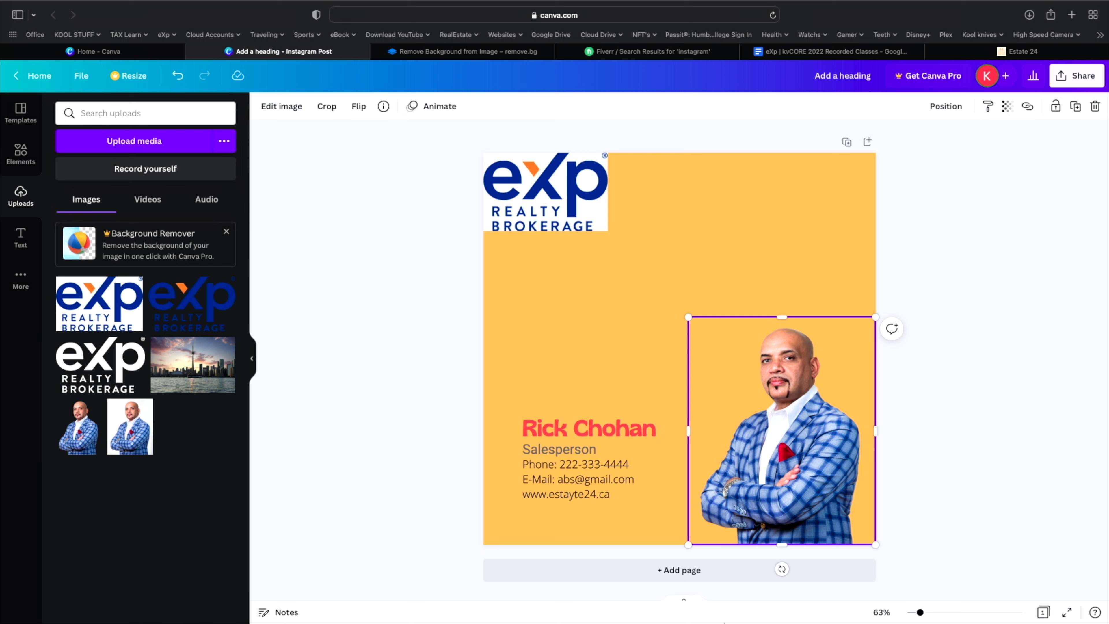
click(685, 604)
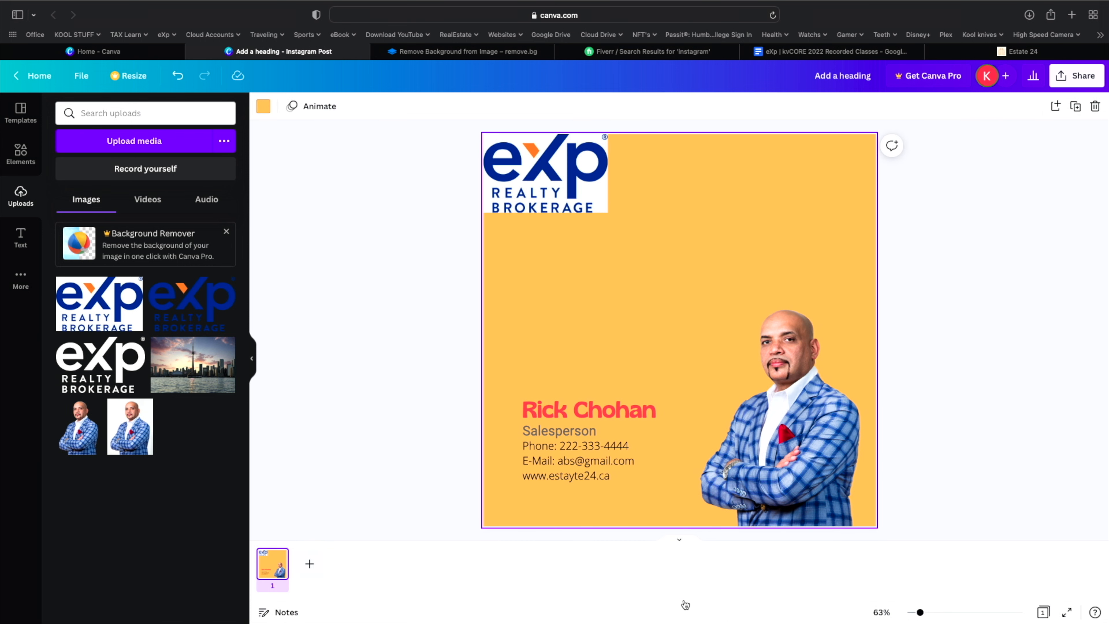
click(680, 542)
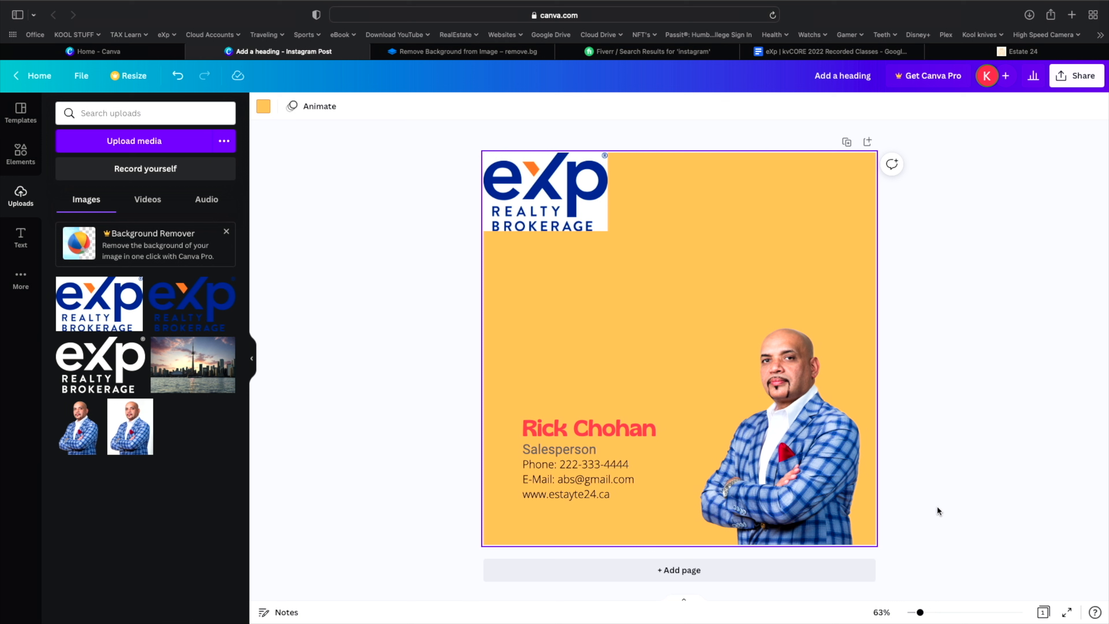
click(952, 509)
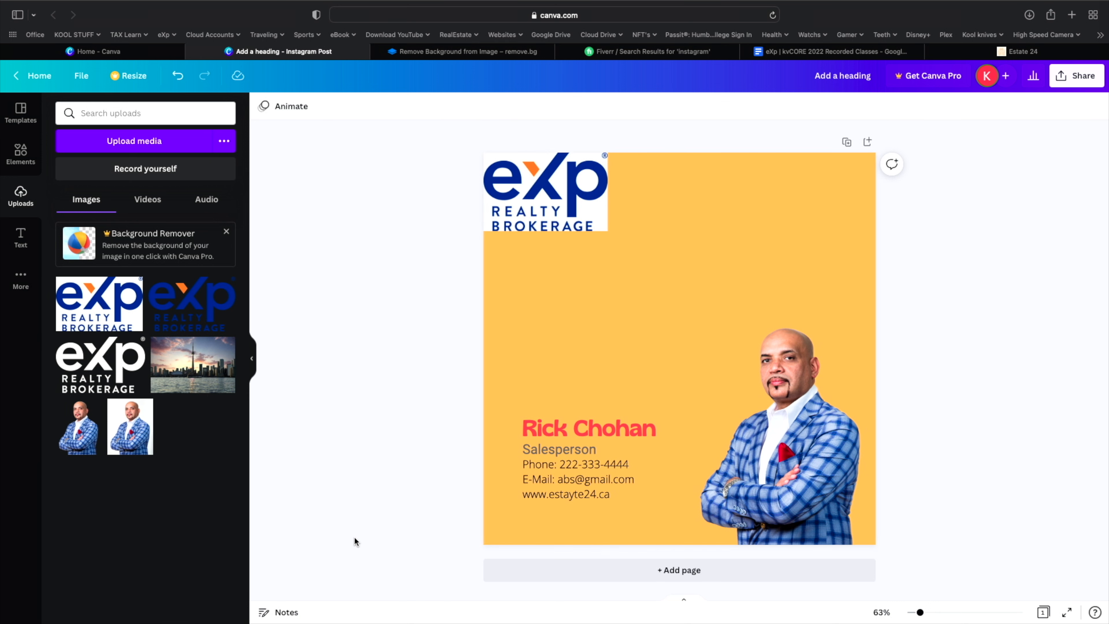
- Add the Toronto skyline photo and stretch it to cover most of the post
click(199, 381)
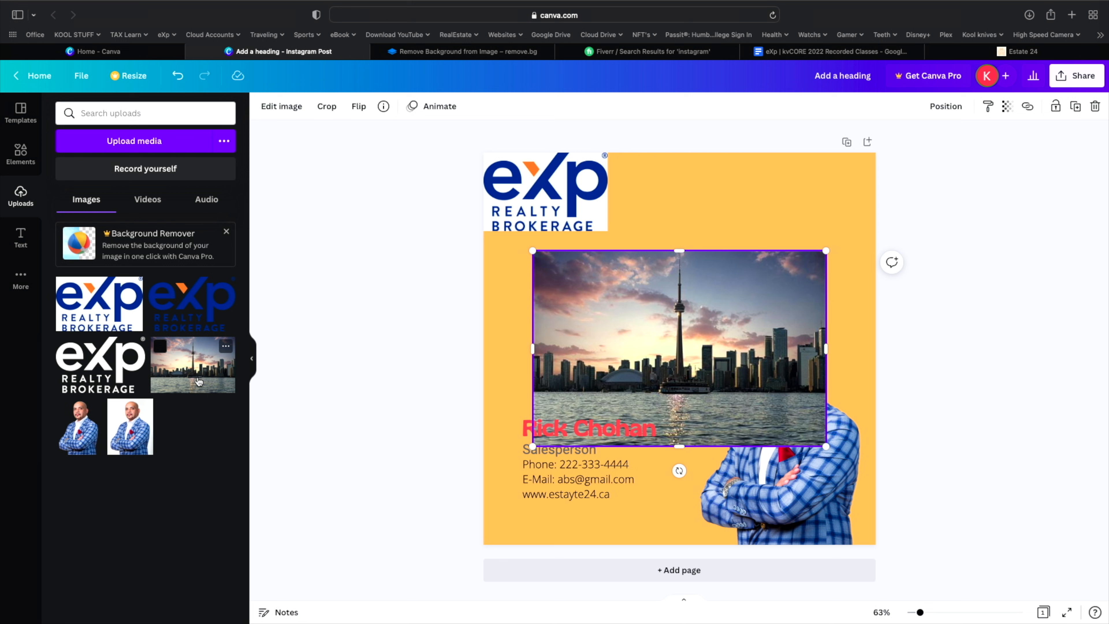
right_click(610, 337)
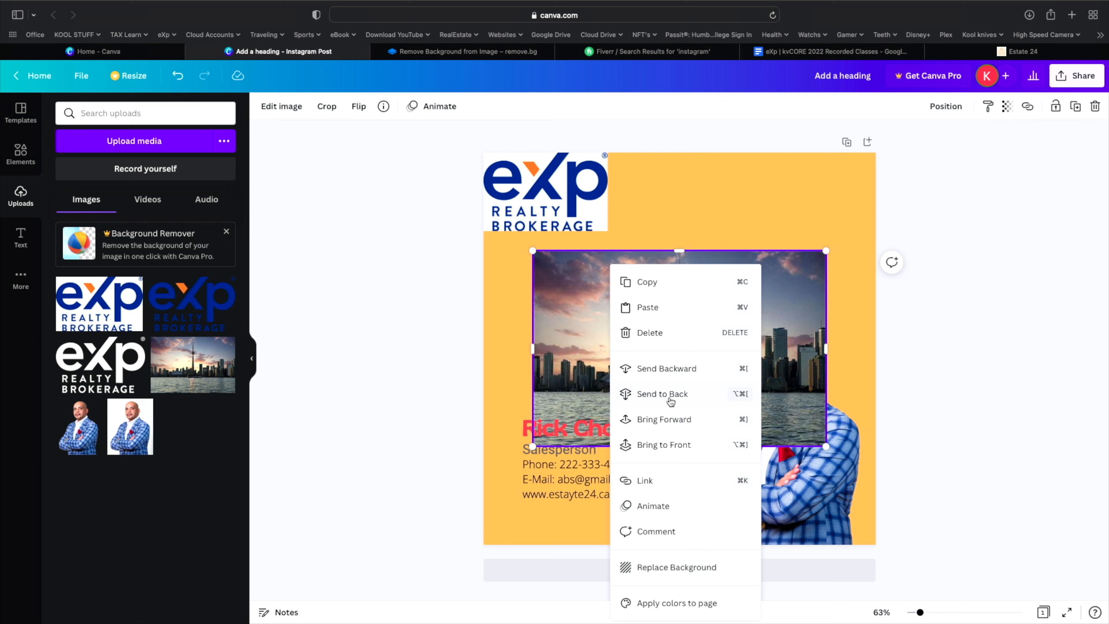
click(666, 370)
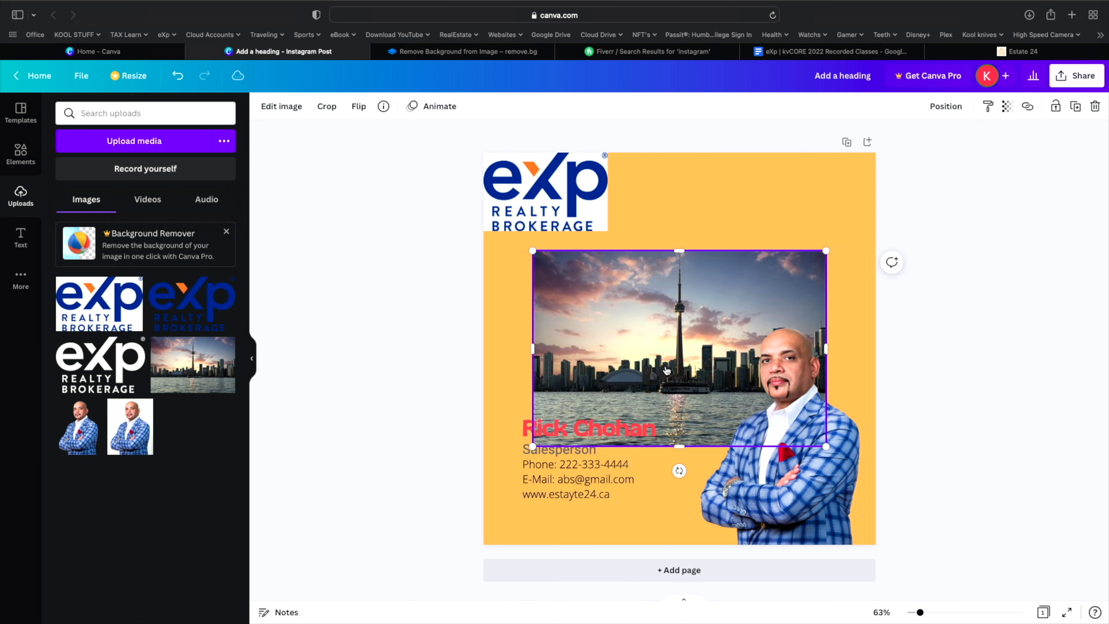
right_click(666, 370)
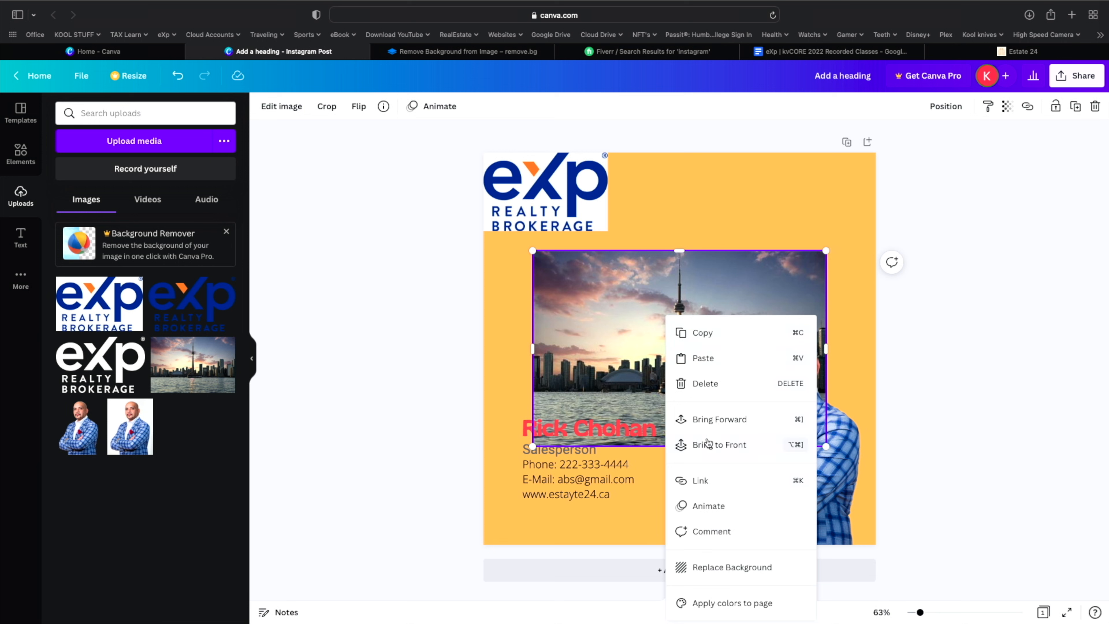
click(584, 311)
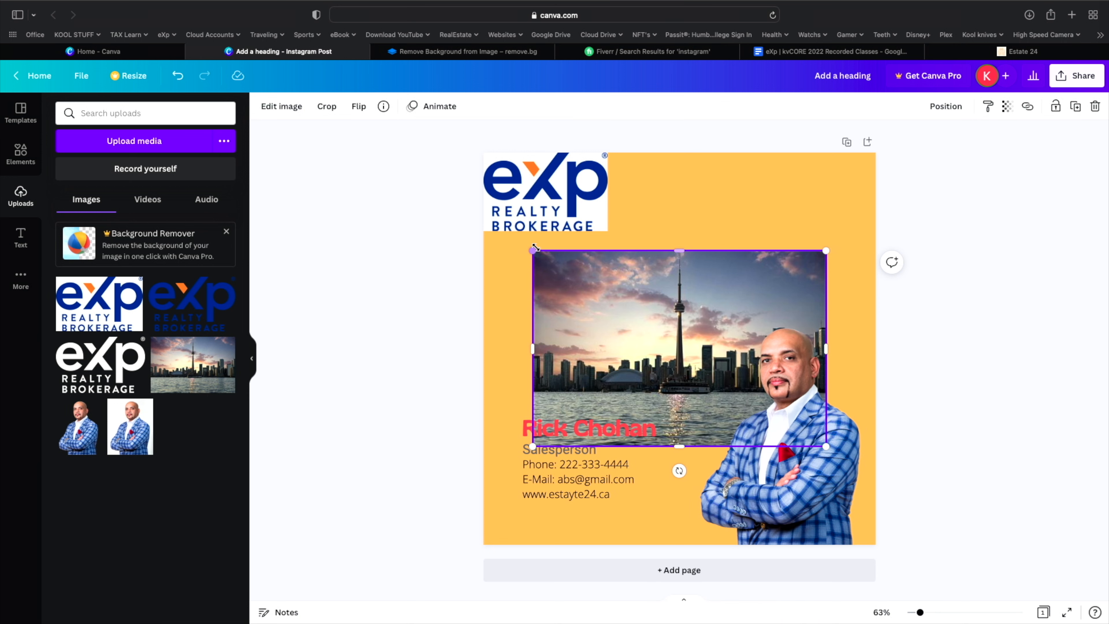
drag(532, 250, 457, 200)
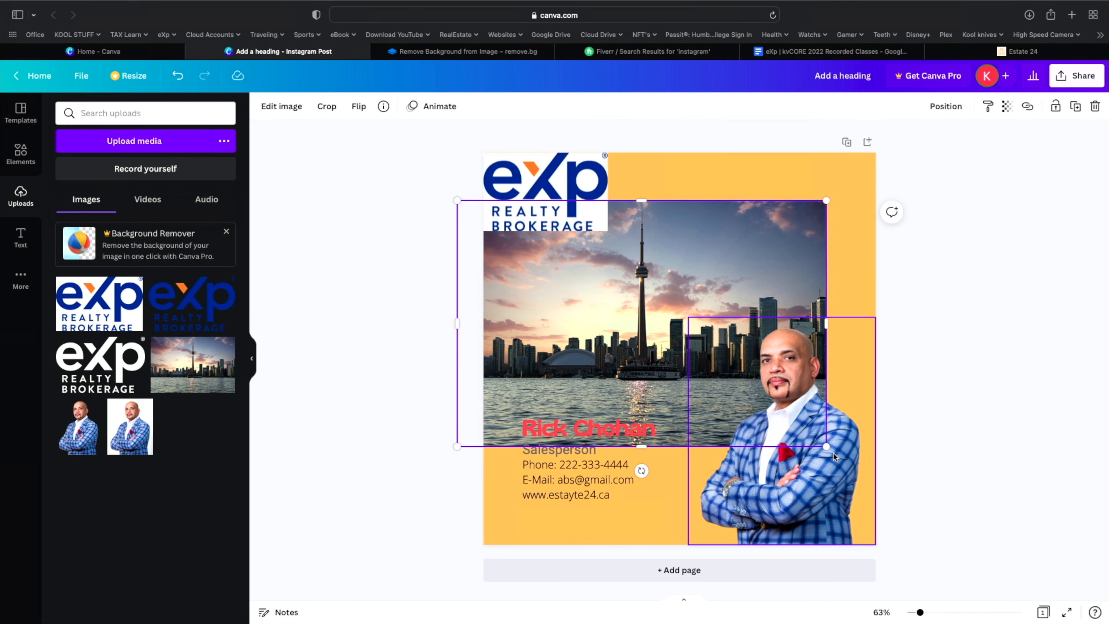
drag(823, 445, 913, 519)
click(962, 457)
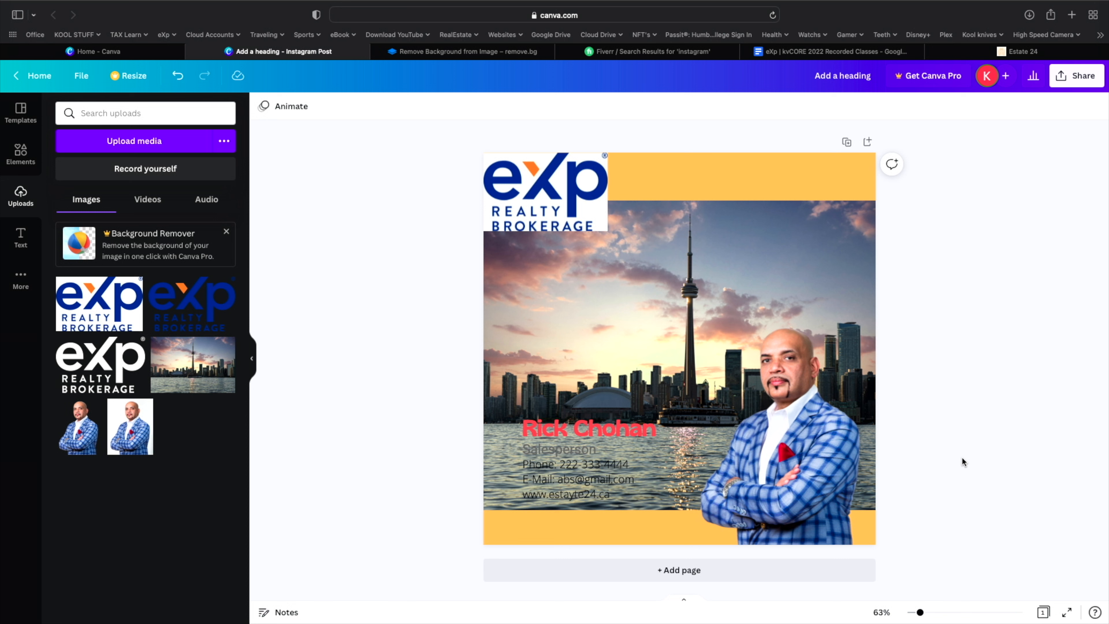
- Reorder the skyline's layer so it sits behind the agent's portrait, then open Elements
right_click(628, 344)
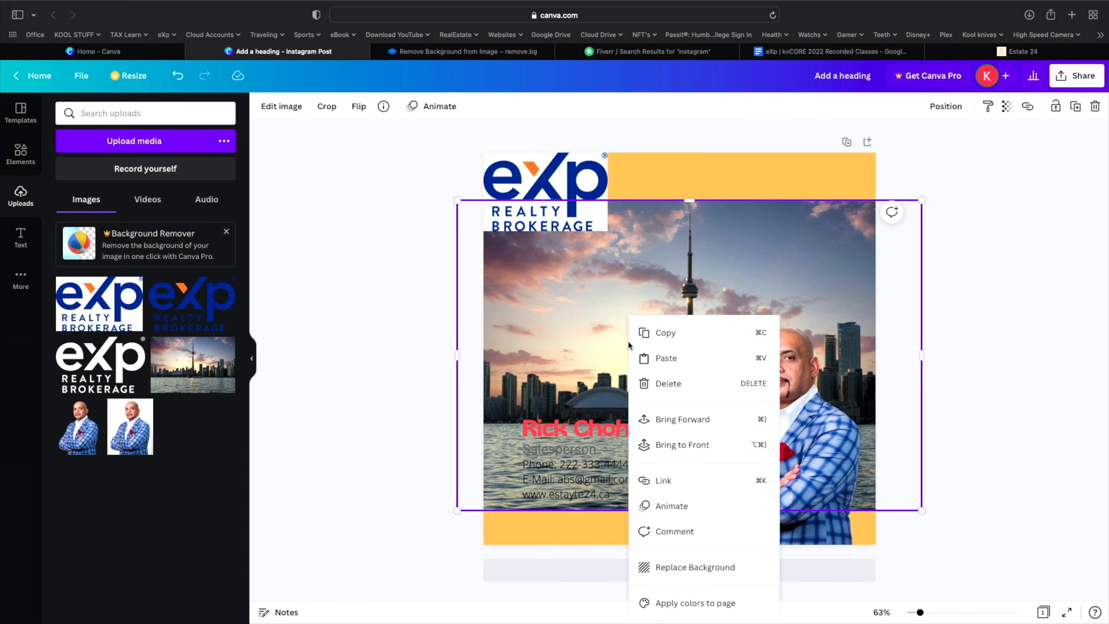
click(673, 419)
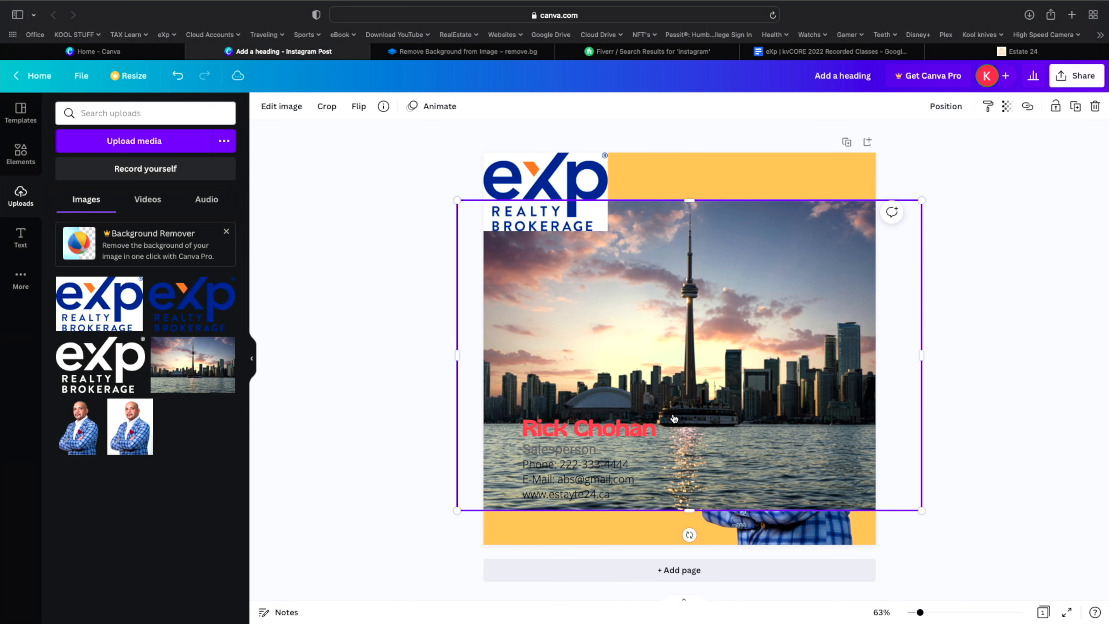
right_click(670, 376)
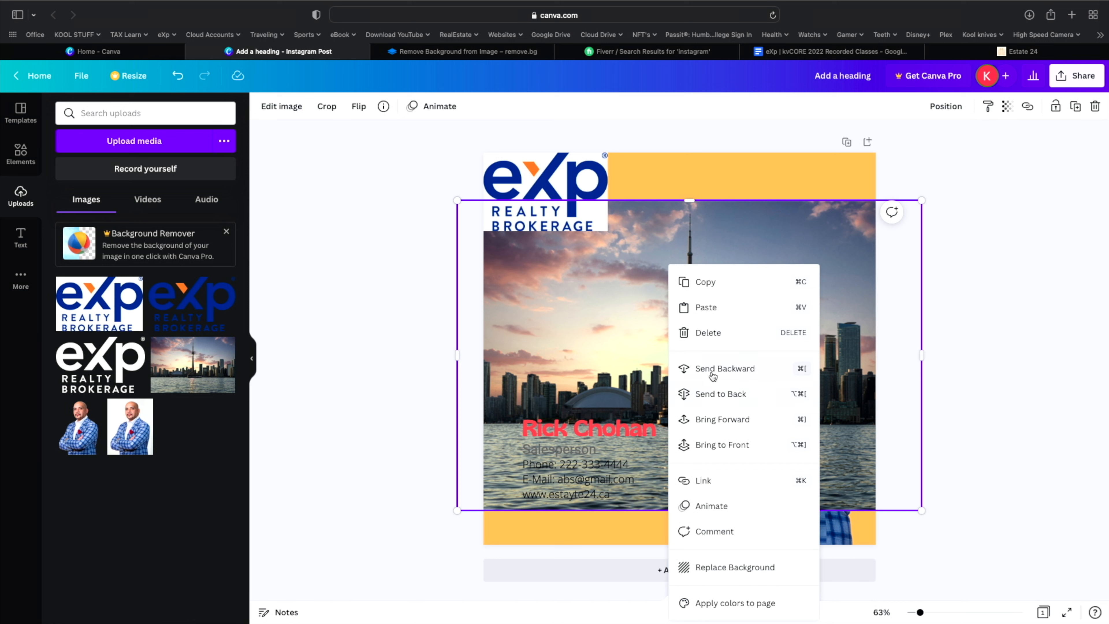
click(714, 393)
click(21, 153)
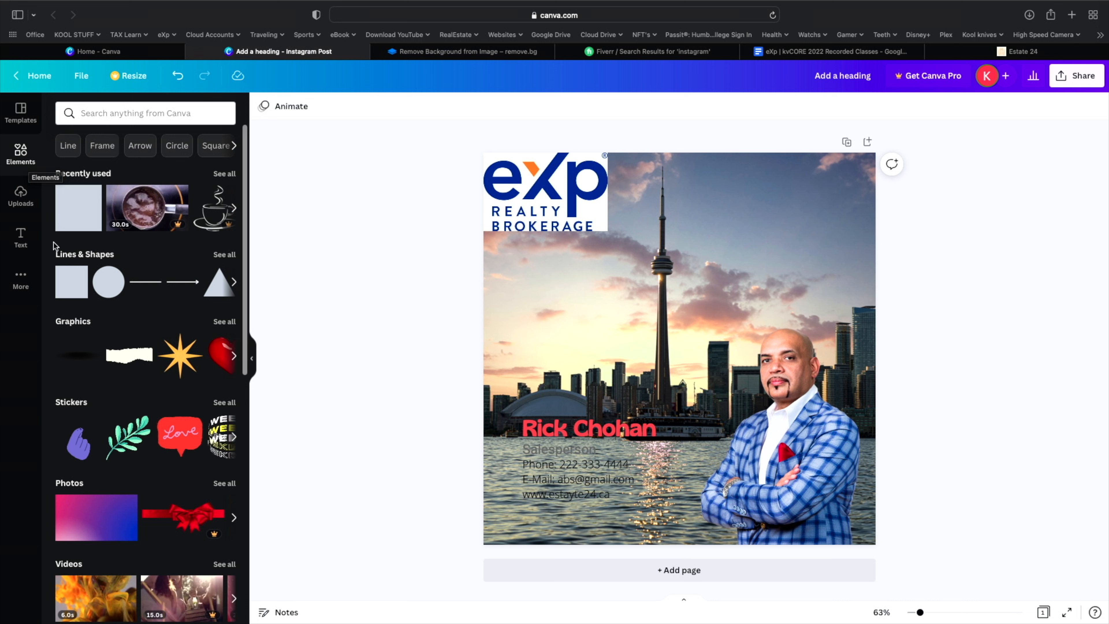
- Add a plain grey square and reshape it into a wider, shorter rectangle
mouse_move(69, 285)
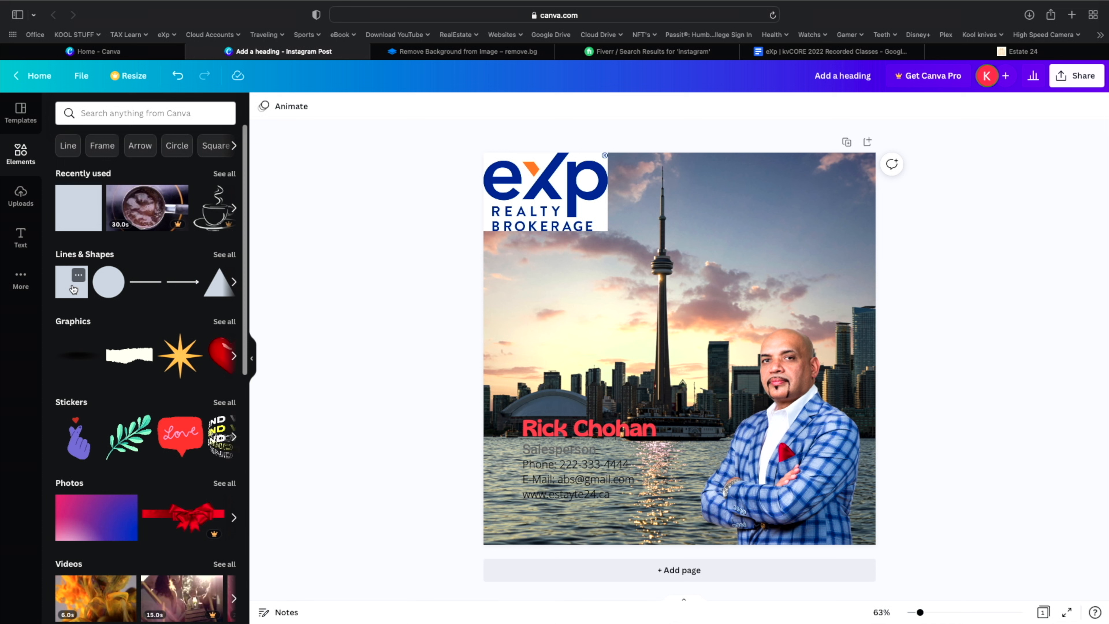
click(74, 289)
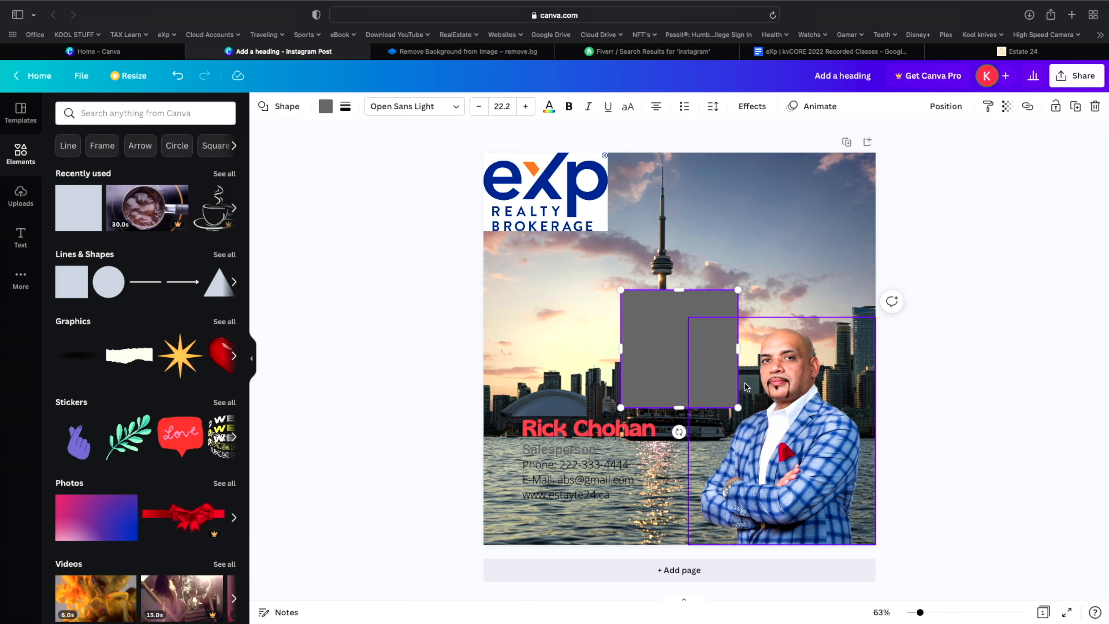
drag(615, 351, 535, 349)
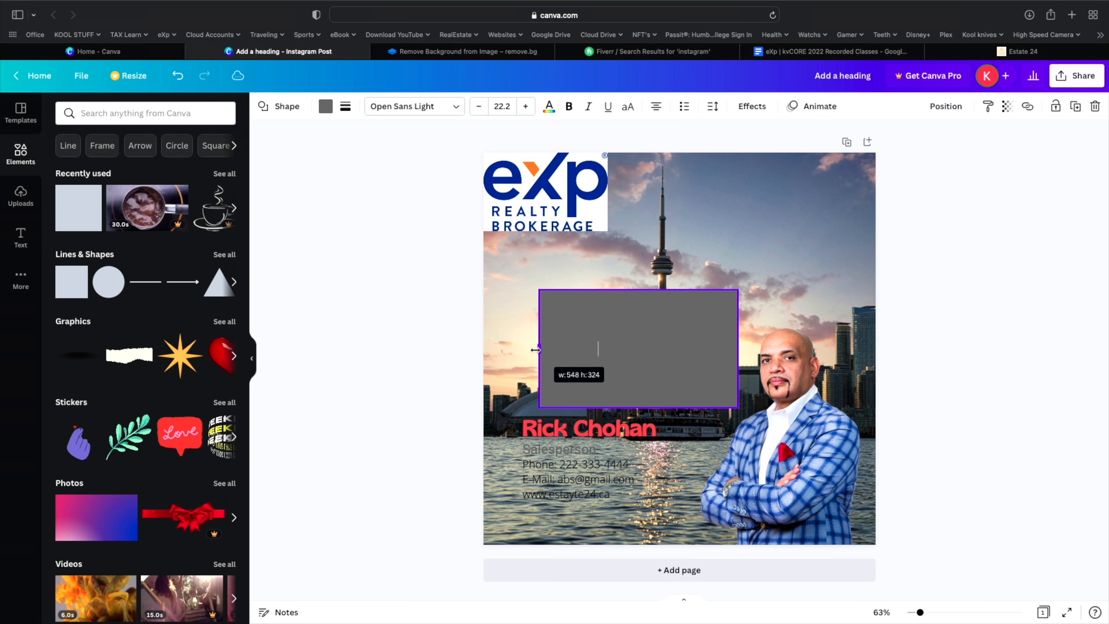
drag(639, 408, 638, 364)
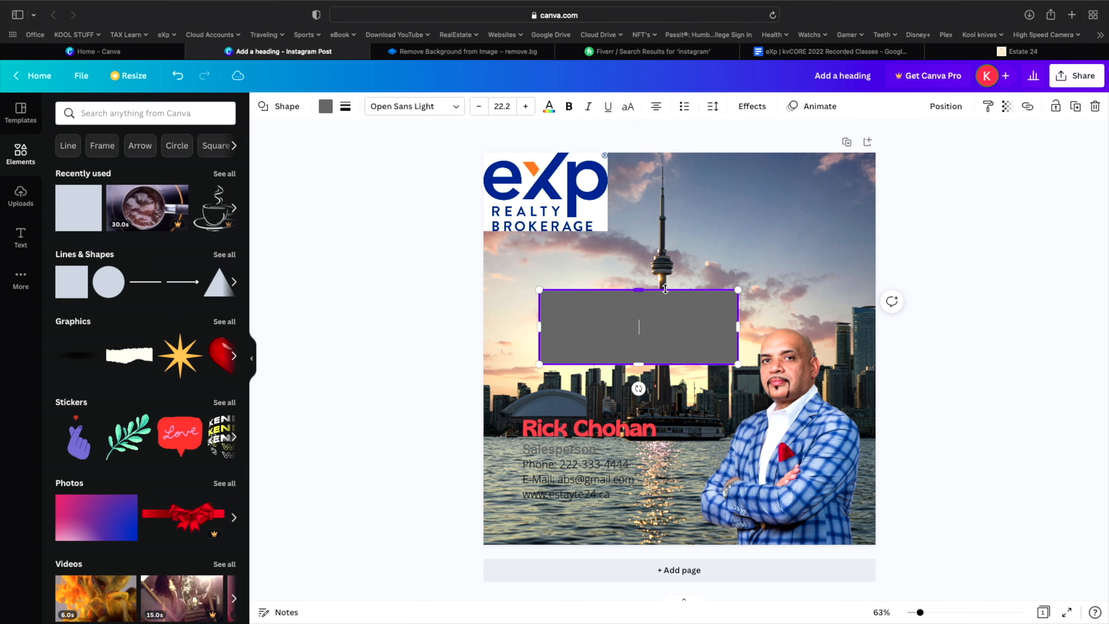
click(409, 367)
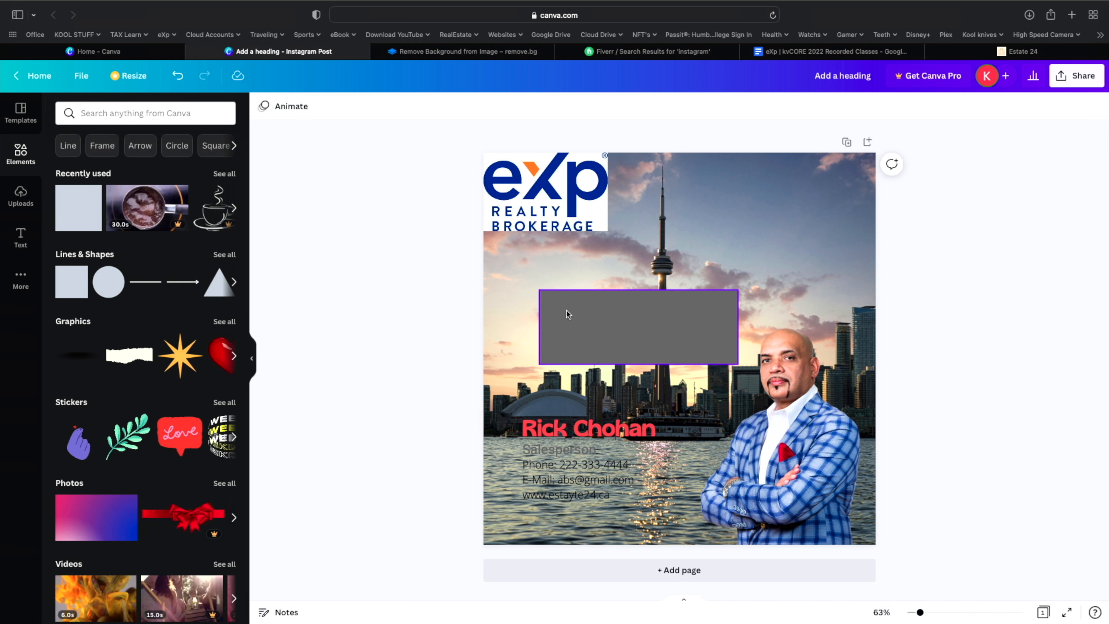
- Drag the grey rectangle under the contact text, extend it upward and narrow its right side
drag(566, 310, 546, 455)
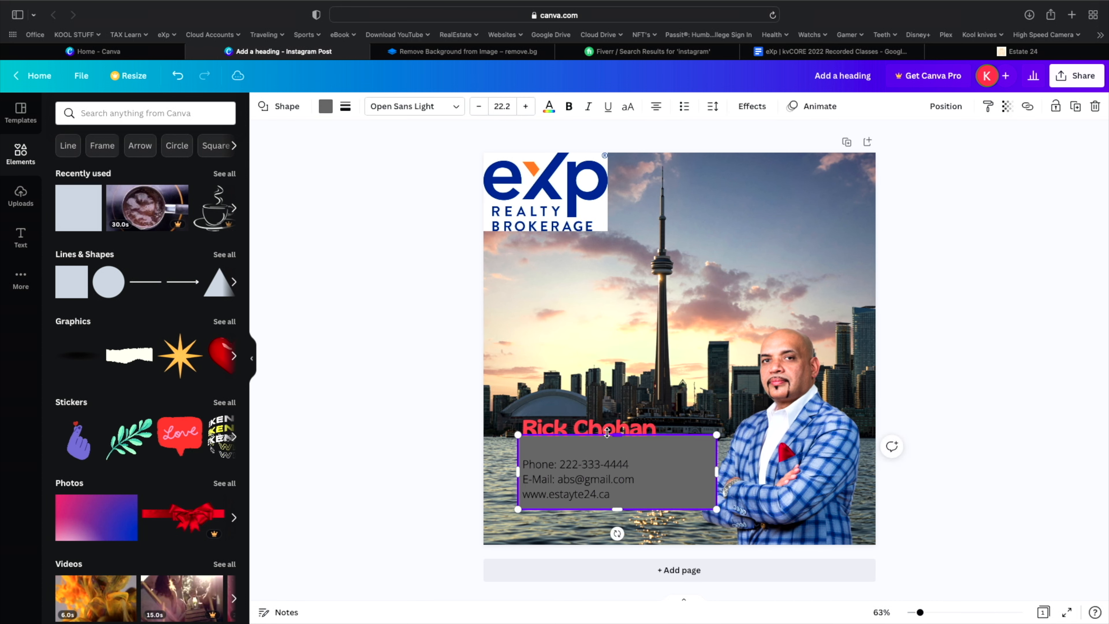
drag(615, 435, 609, 414)
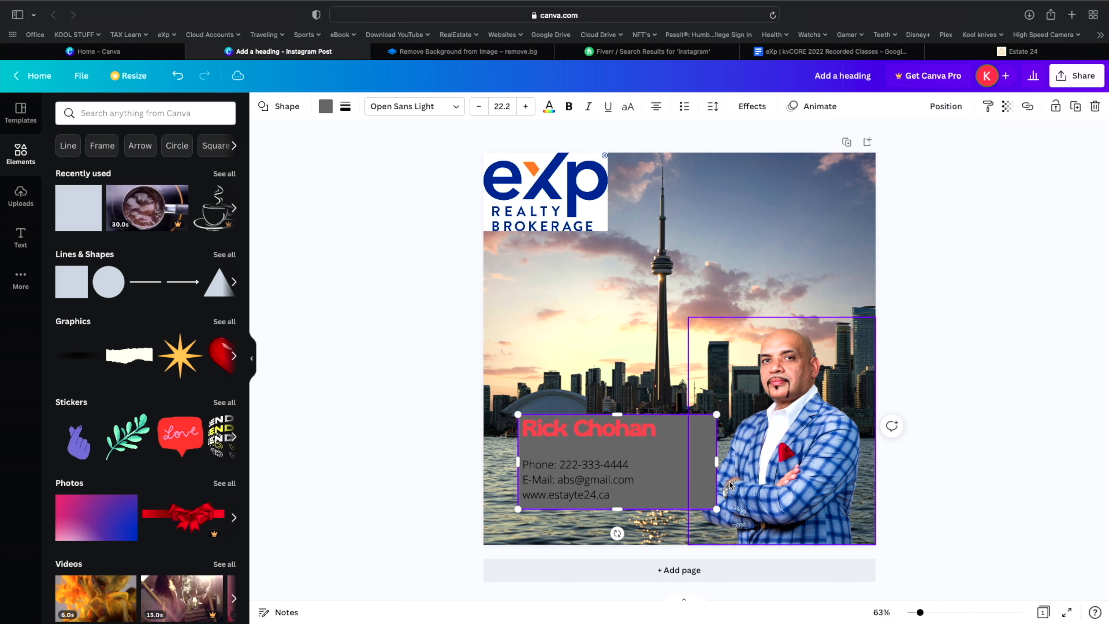
drag(712, 462, 666, 464)
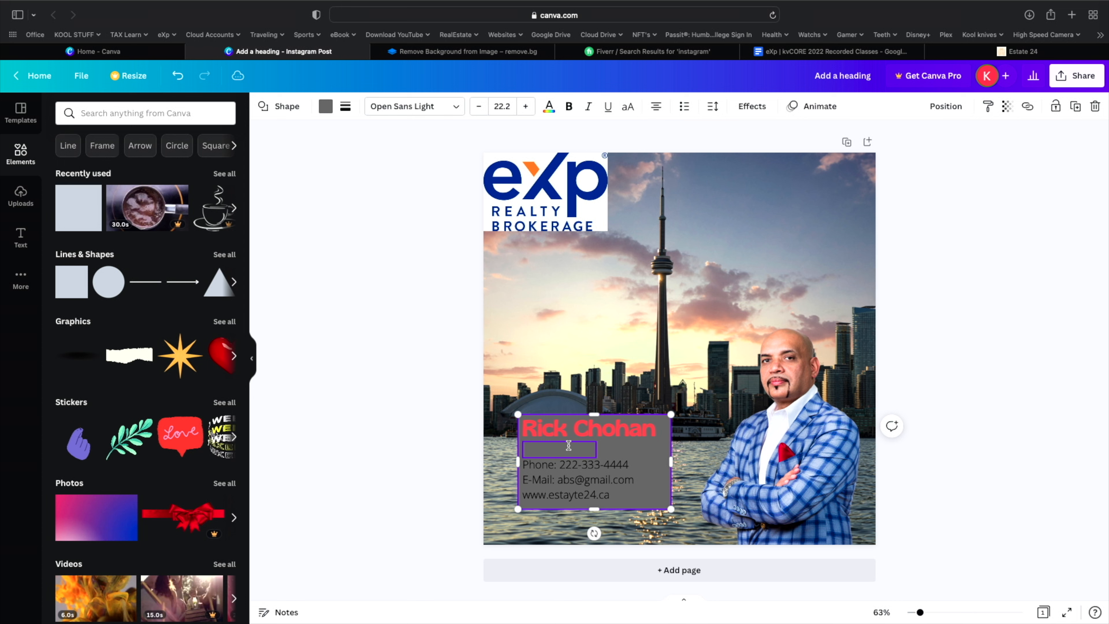
- Send the grey box and the empty text element backward behind the contact text
right_click(659, 493)
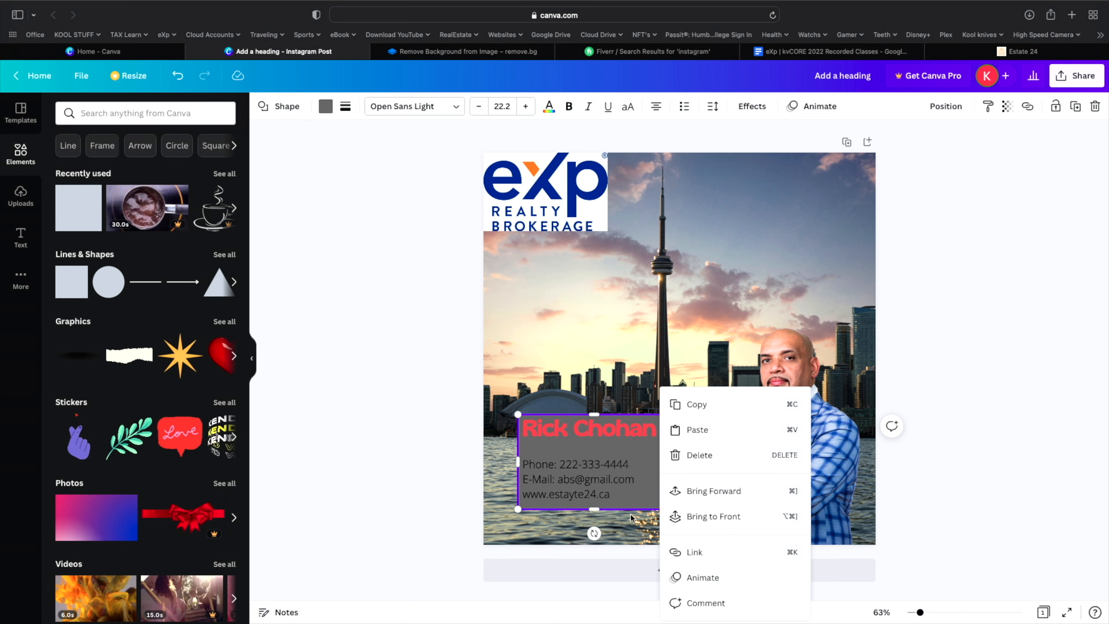
click(635, 507)
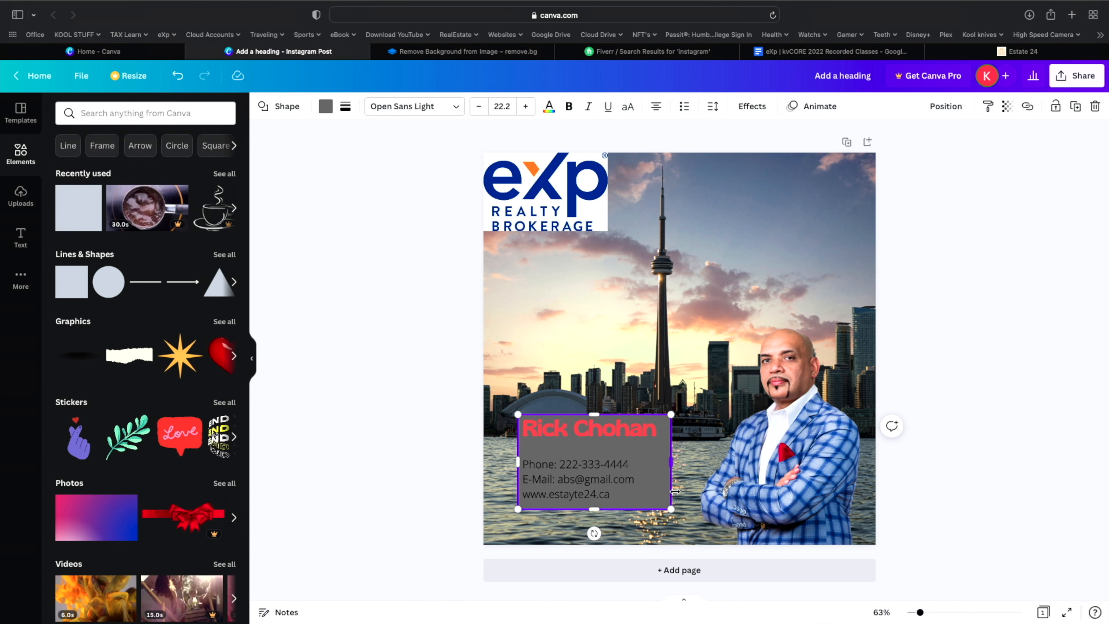
right_click(663, 493)
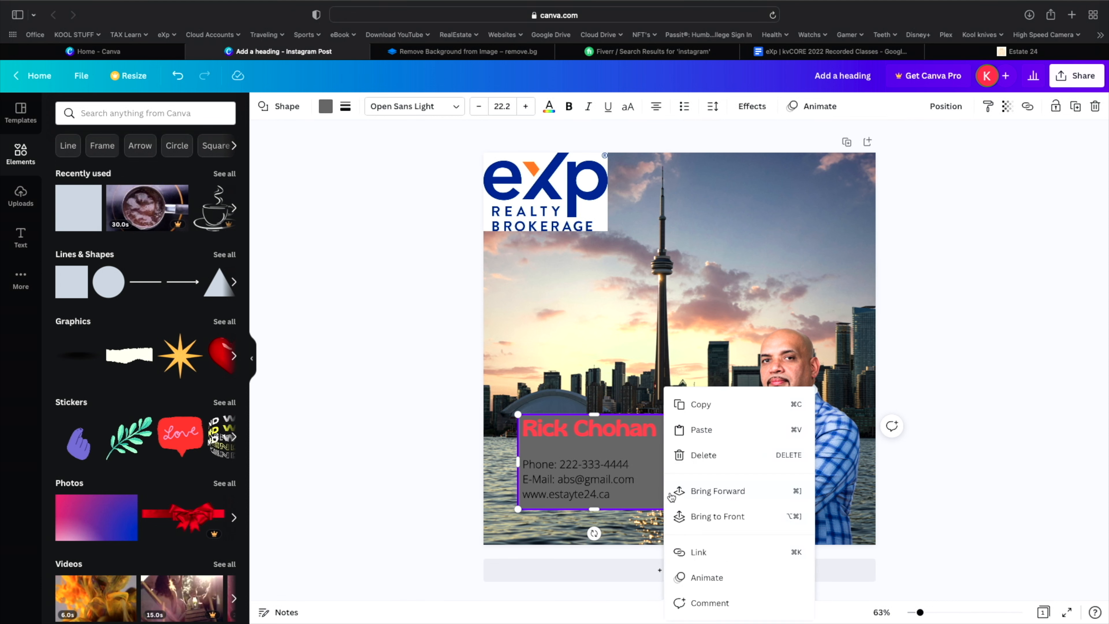
click(686, 498)
right_click(652, 502)
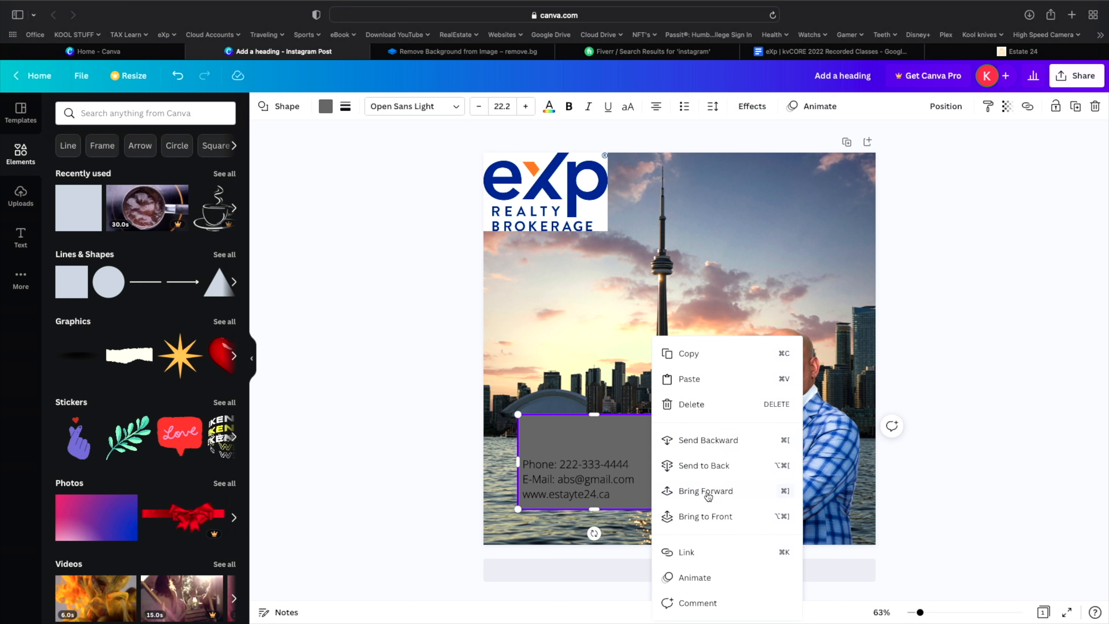
click(693, 445)
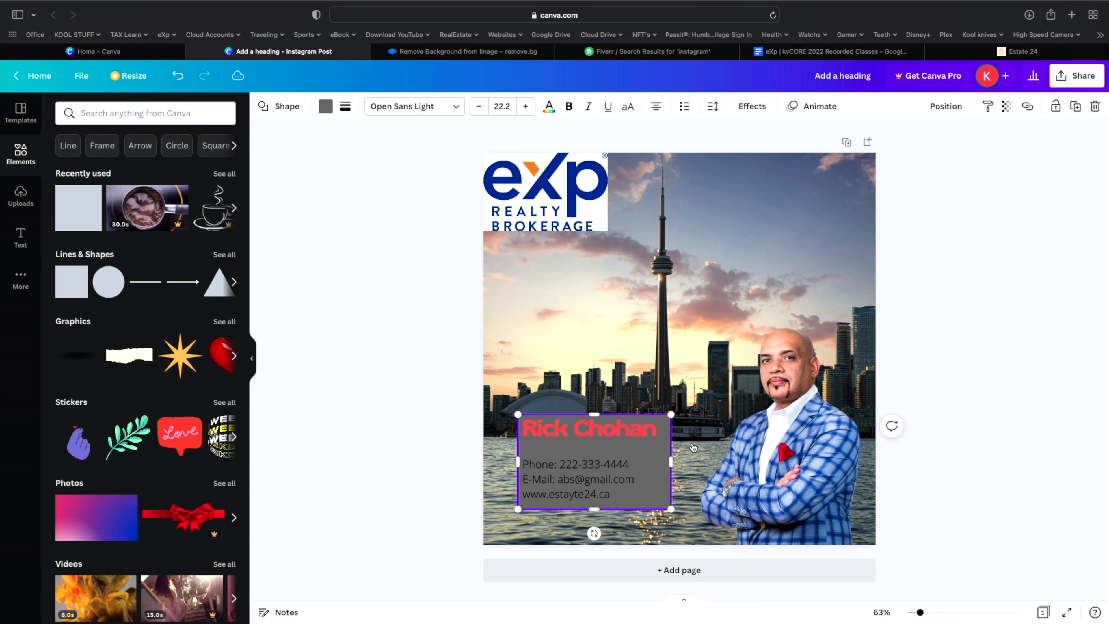
right_click(594, 446)
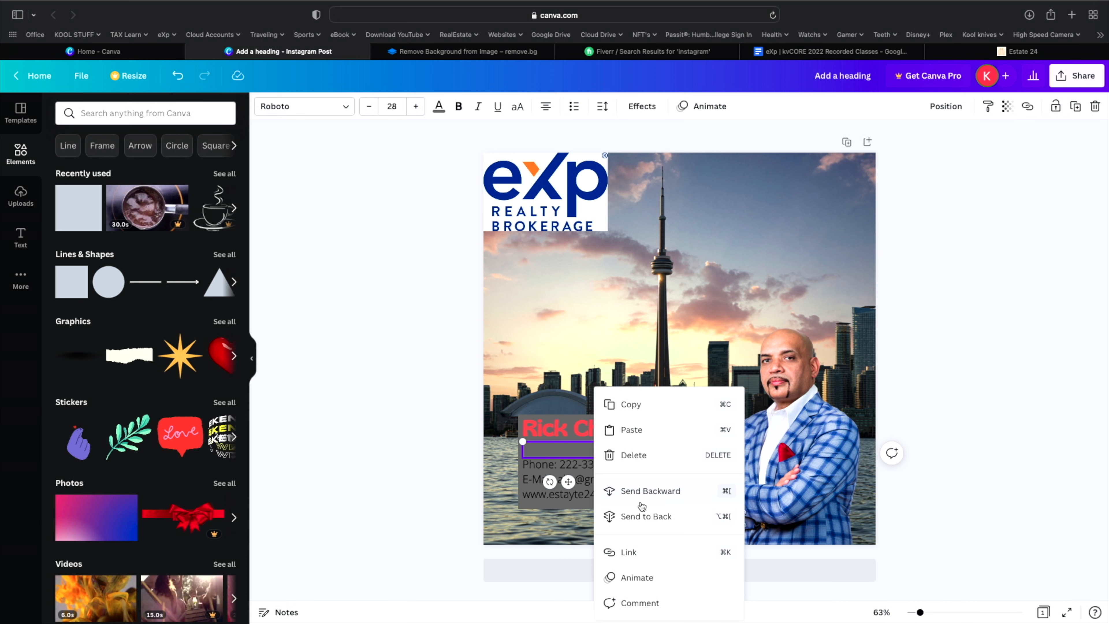
click(641, 491)
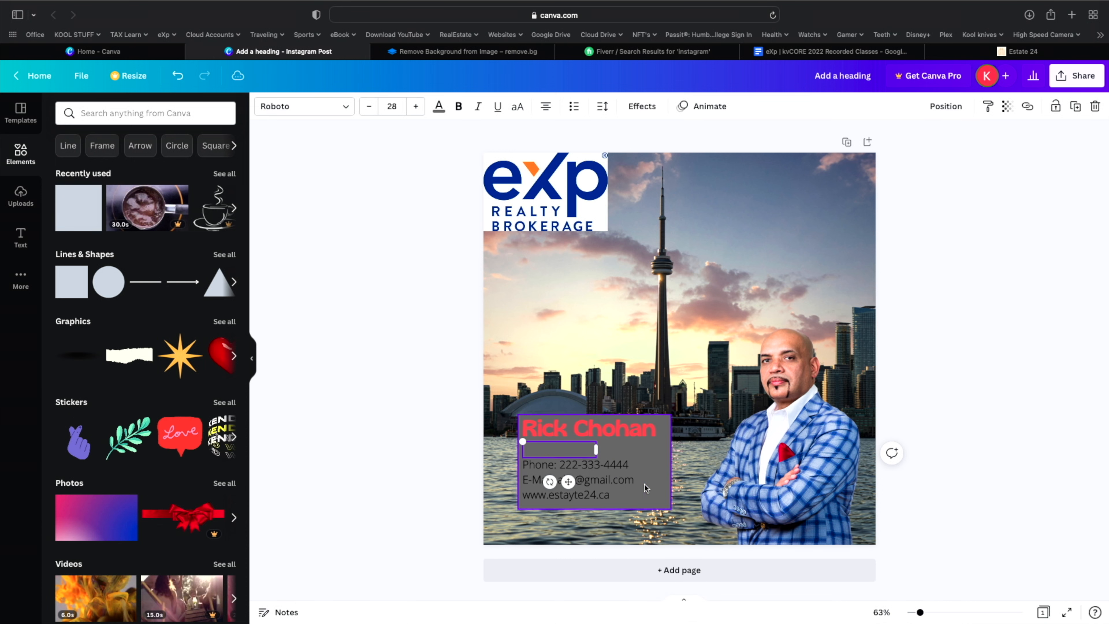
right_click(651, 484)
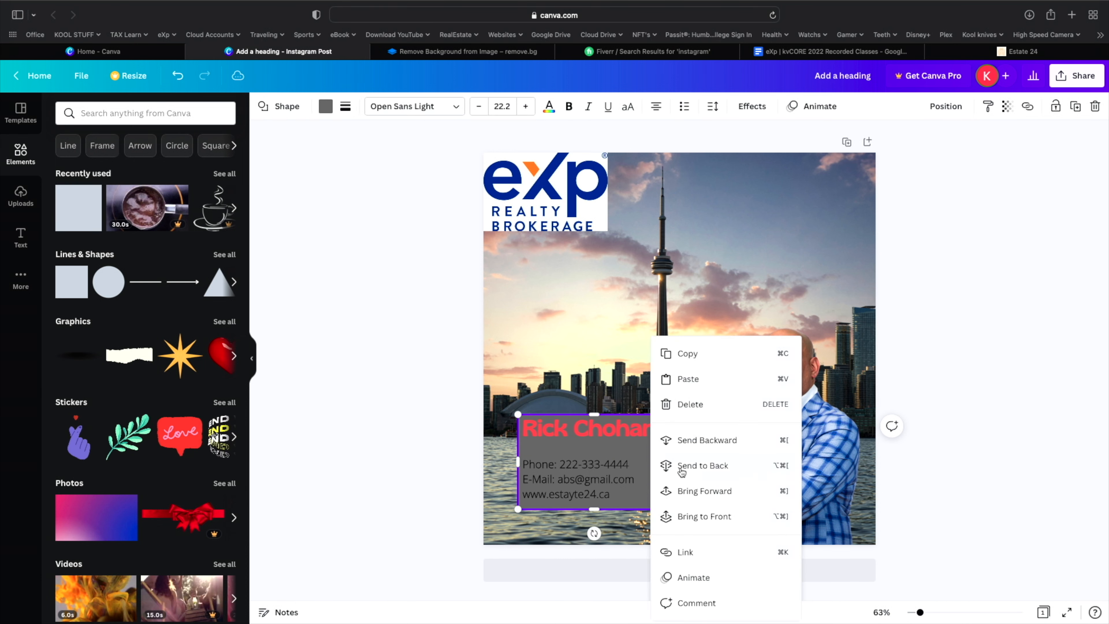
click(710, 465)
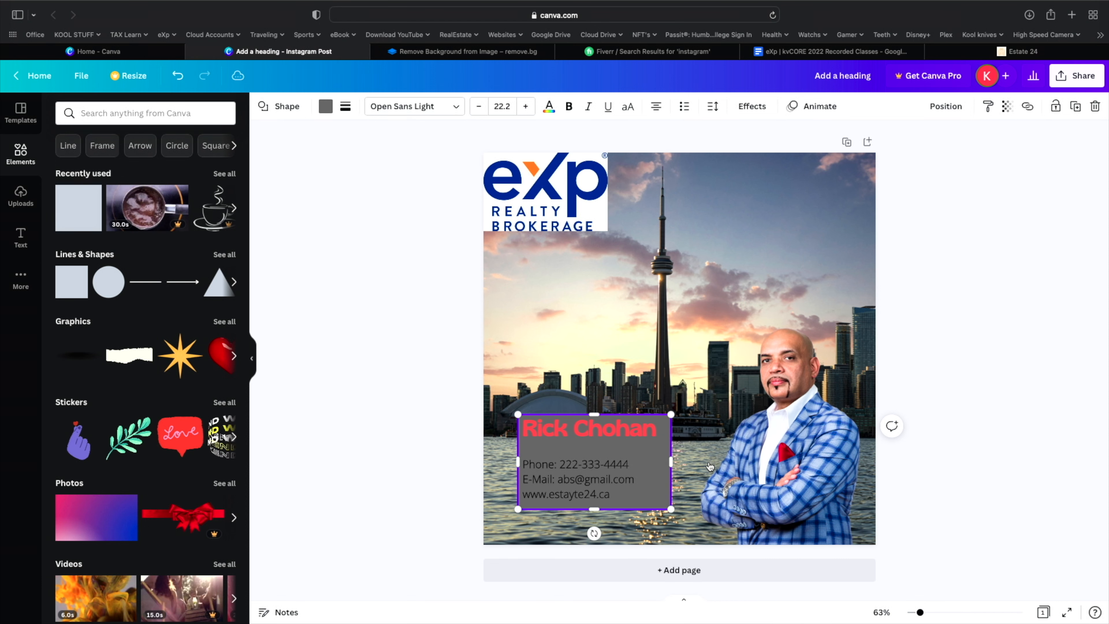
- Bring the grey box forward one layer so it sits above the skyline photo
right_click(668, 460)
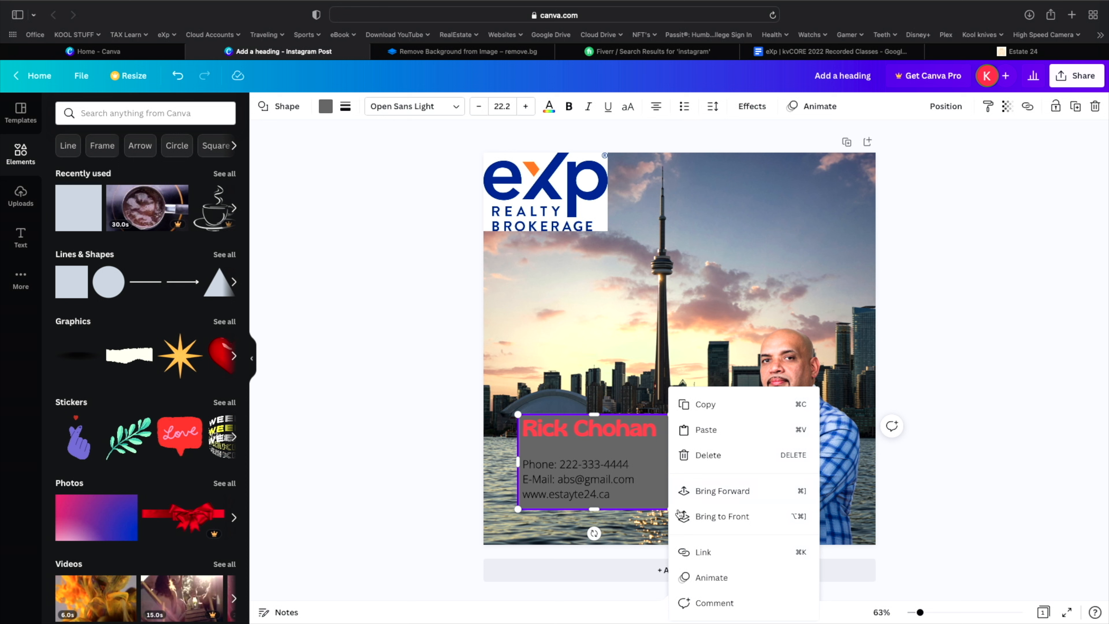
click(644, 494)
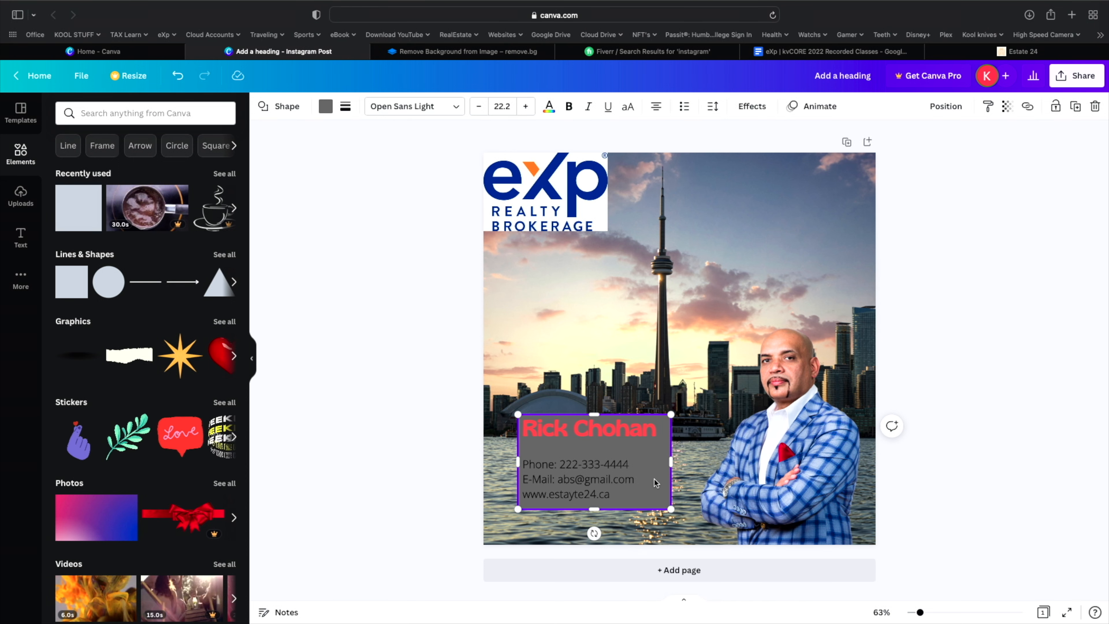
click(650, 515)
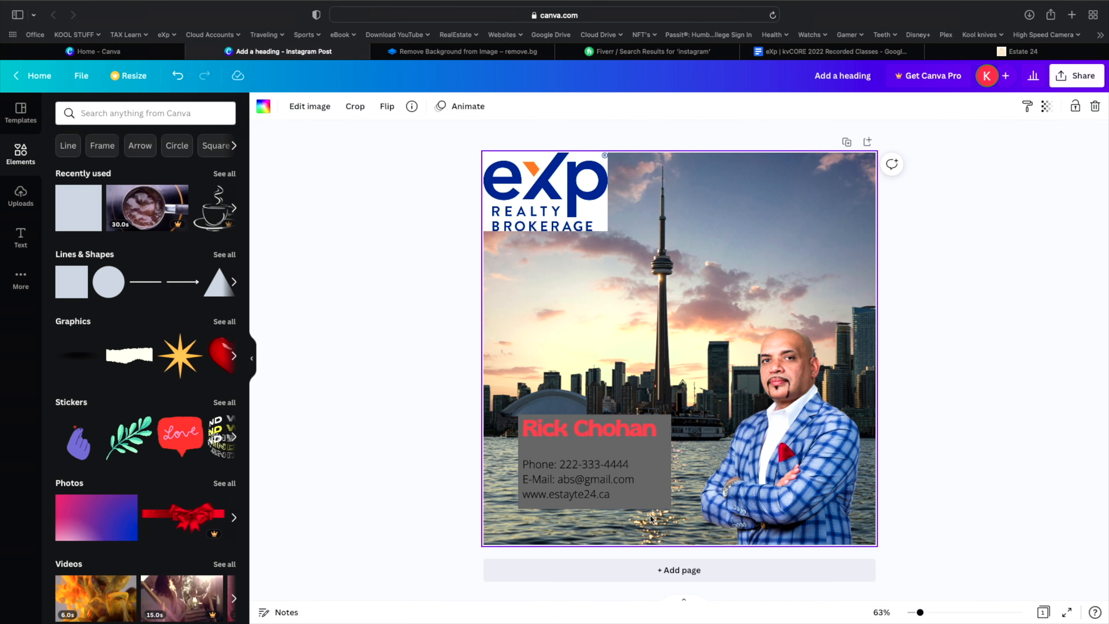
click(668, 506)
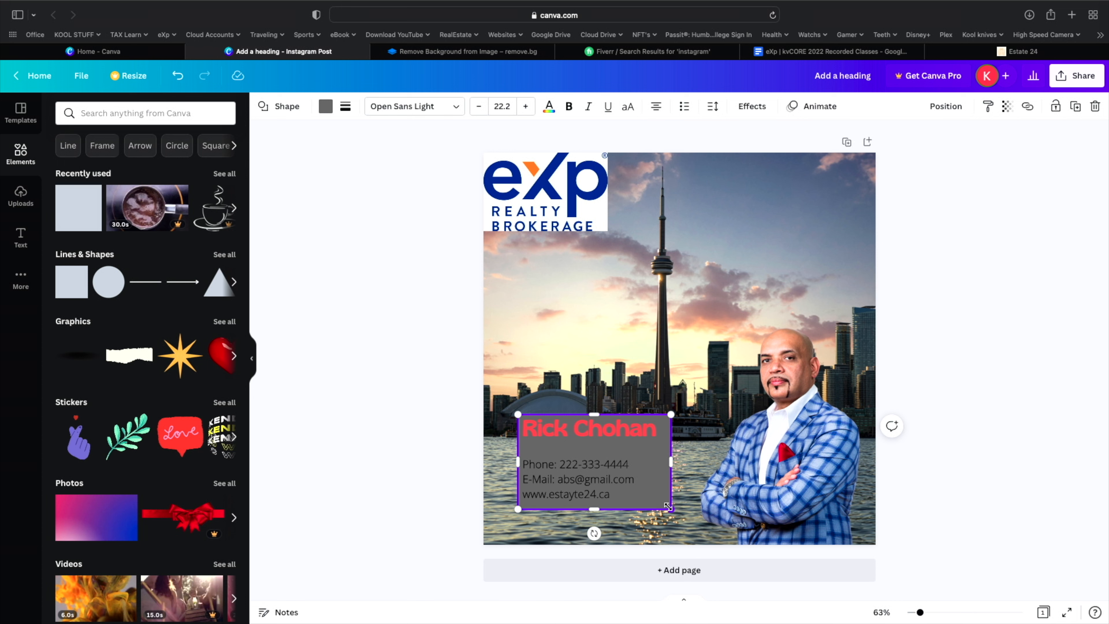
right_click(667, 507)
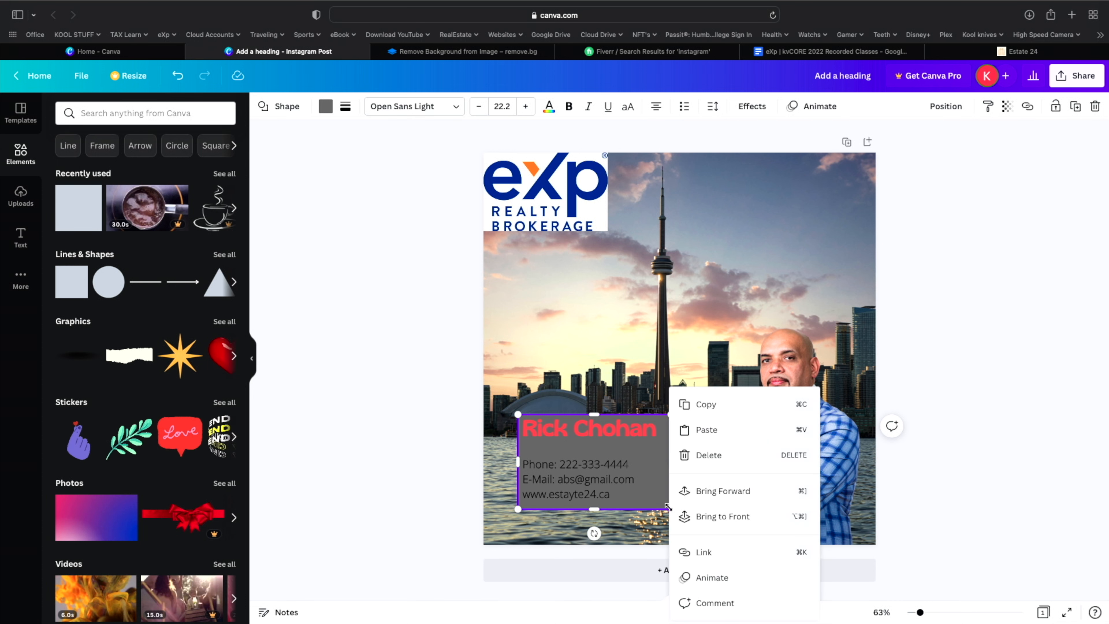
click(716, 493)
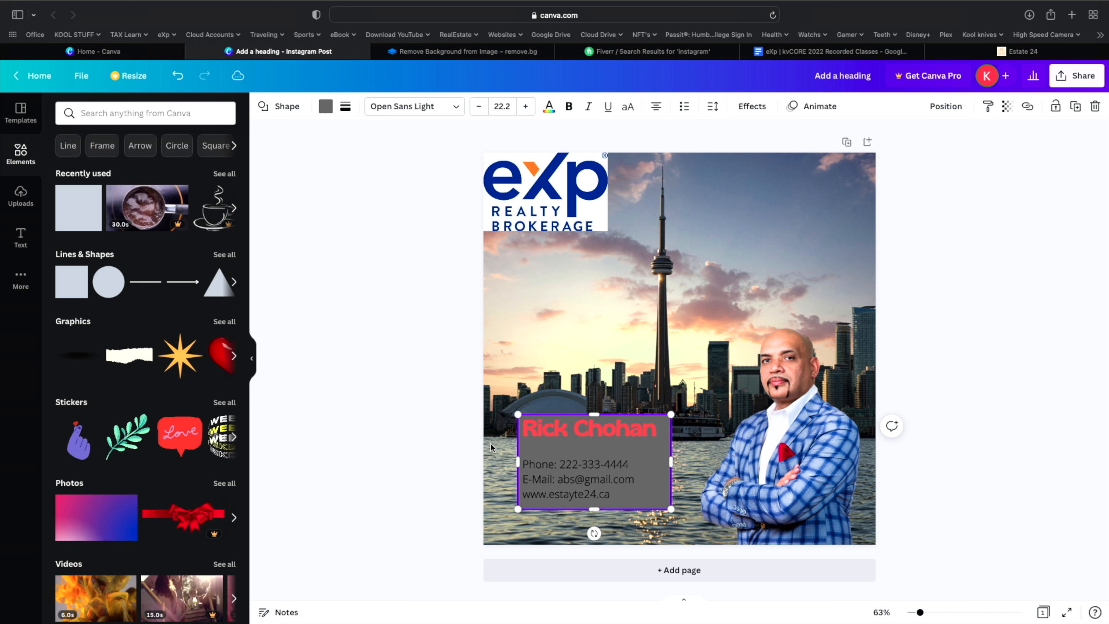
click(468, 444)
click(553, 450)
click(555, 463)
click(555, 447)
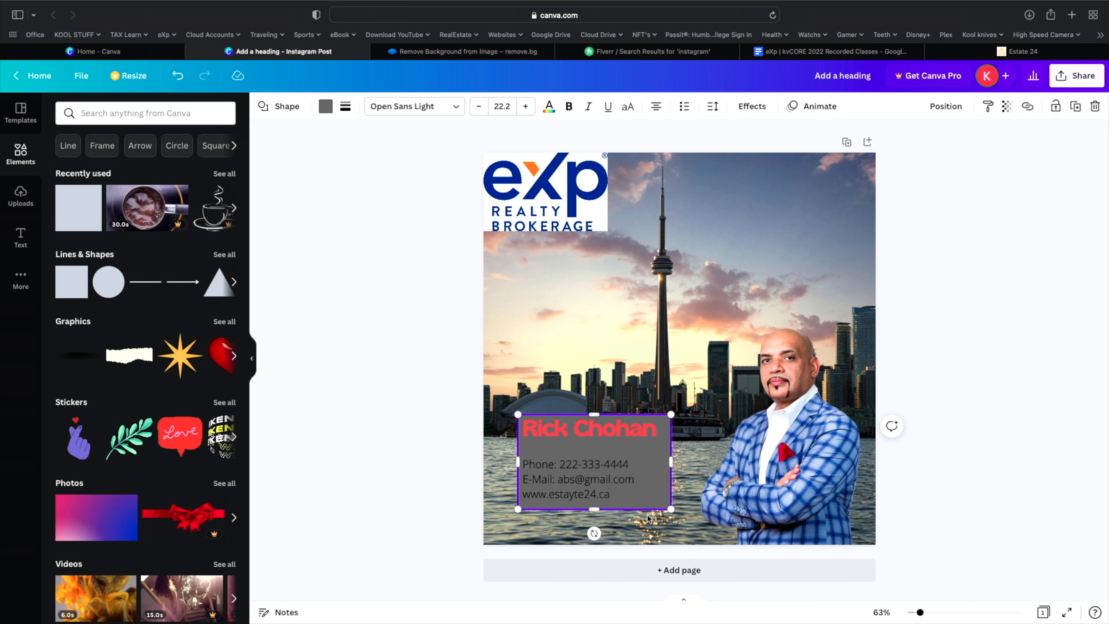
click(667, 531)
- Move the box up and fill it with the orange-yellow document colour
drag(668, 498, 761, 419)
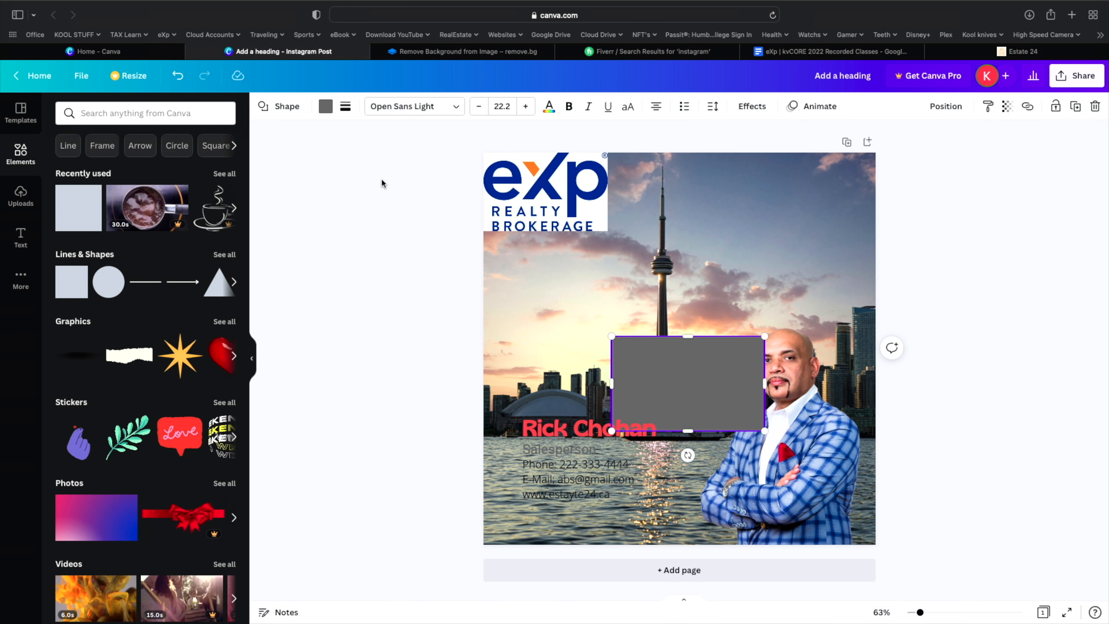
click(325, 106)
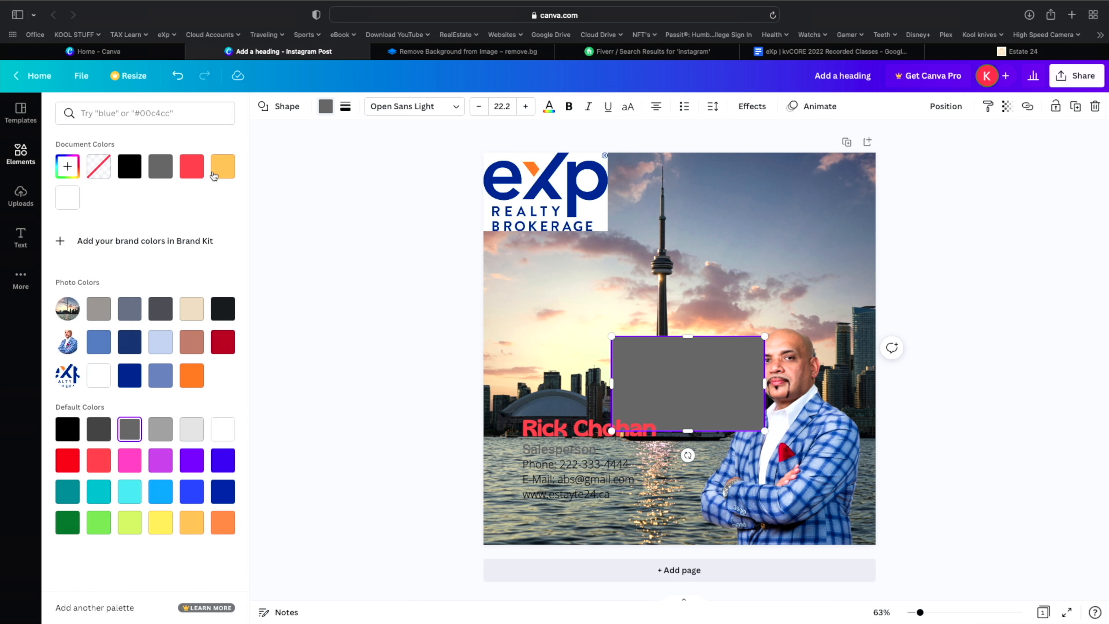
click(223, 166)
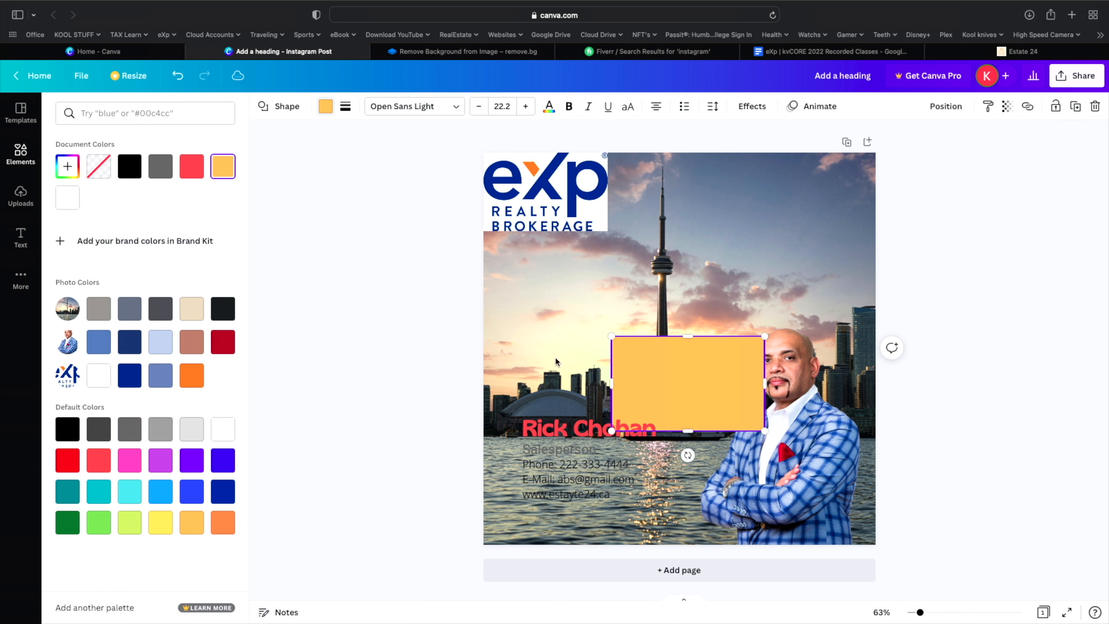
click(563, 325)
click(463, 317)
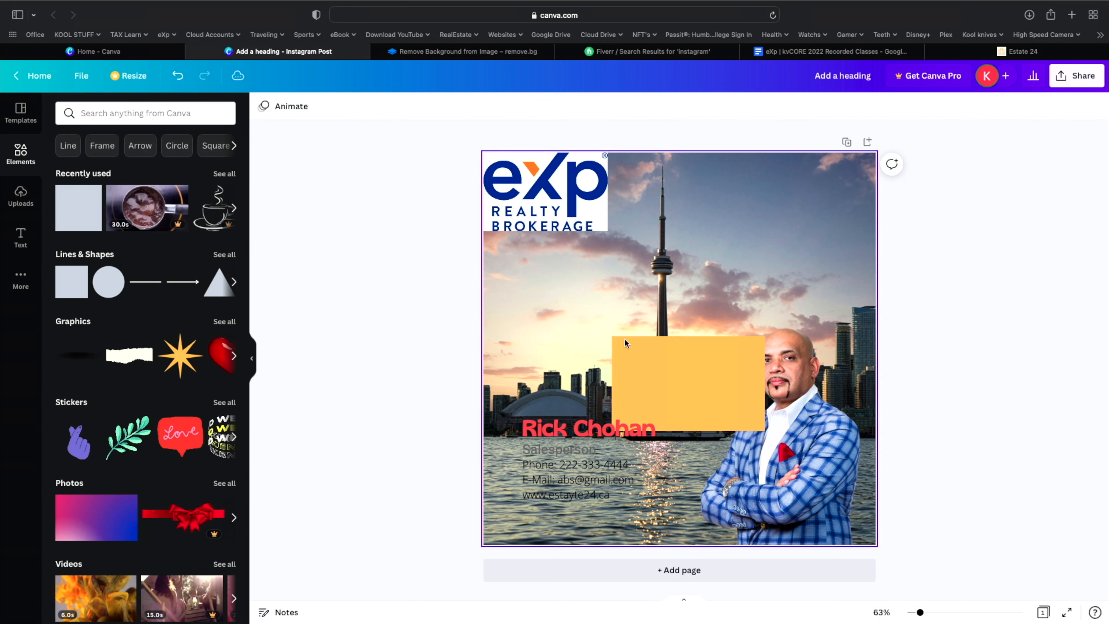
- Drag the yellow box under the name and contact text and send it backward
drag(645, 349, 554, 429)
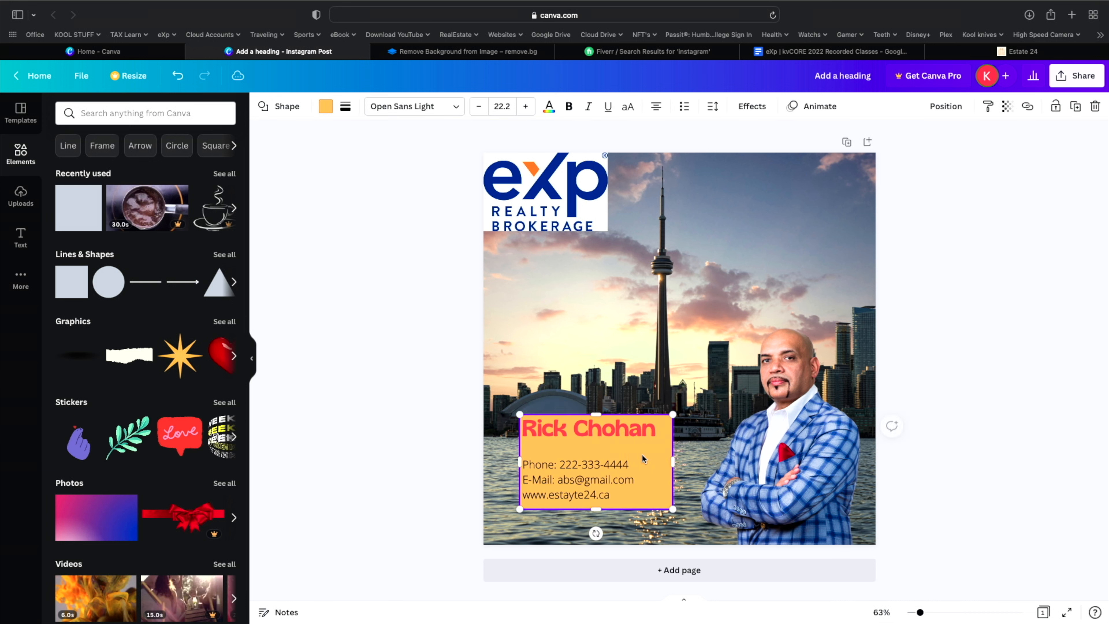
right_click(657, 456)
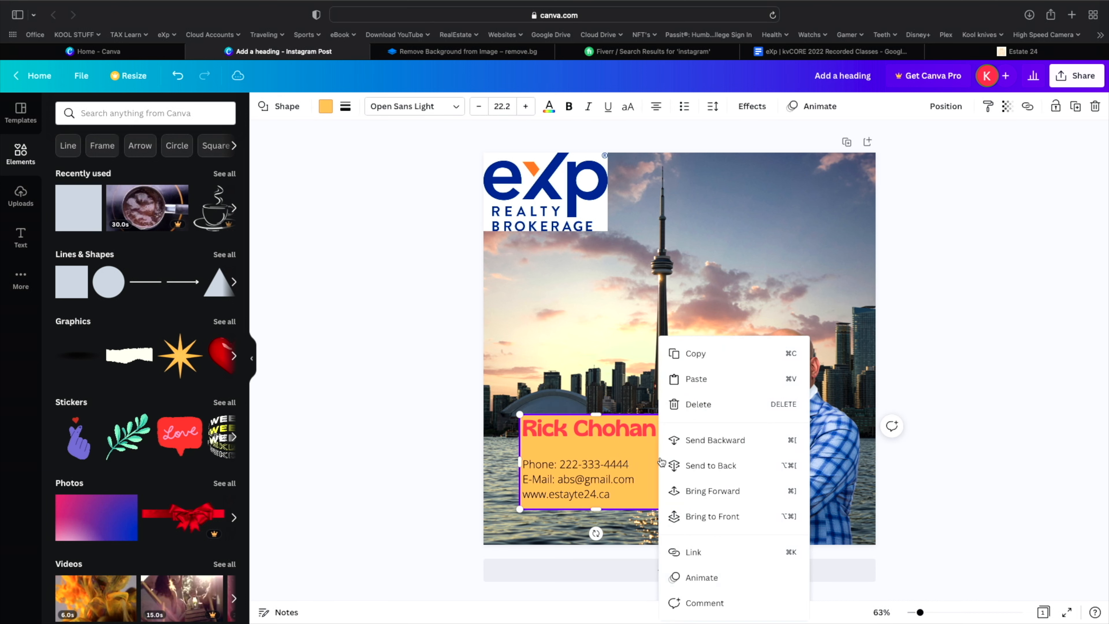
click(706, 441)
- Nudge the yellow contact box and trim its bottom edge slightly shorter
click(352, 479)
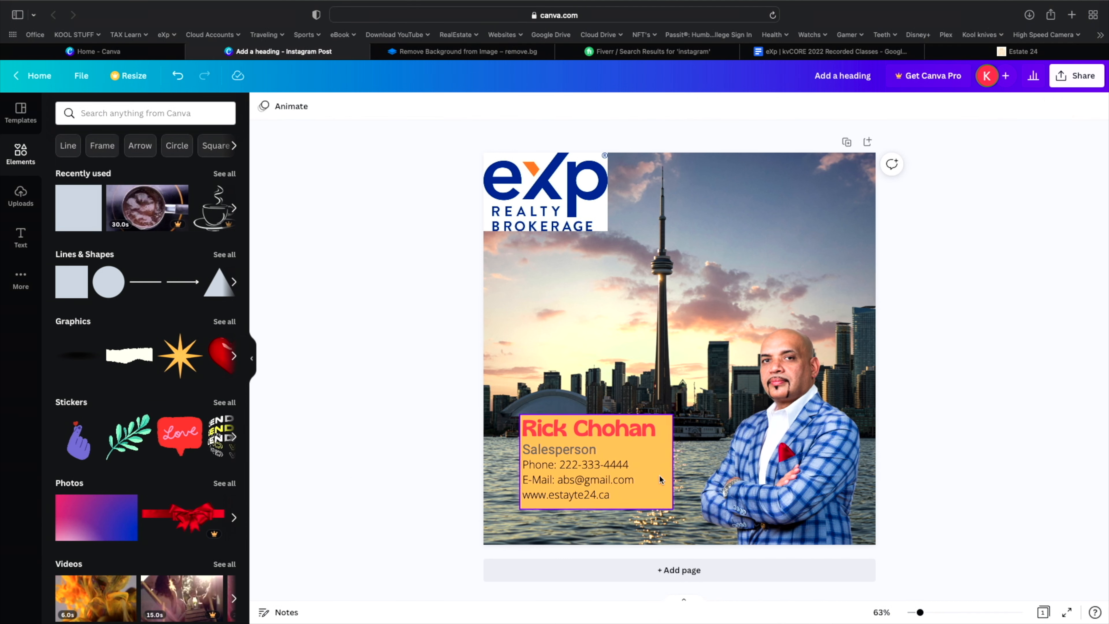
drag(655, 475, 664, 461)
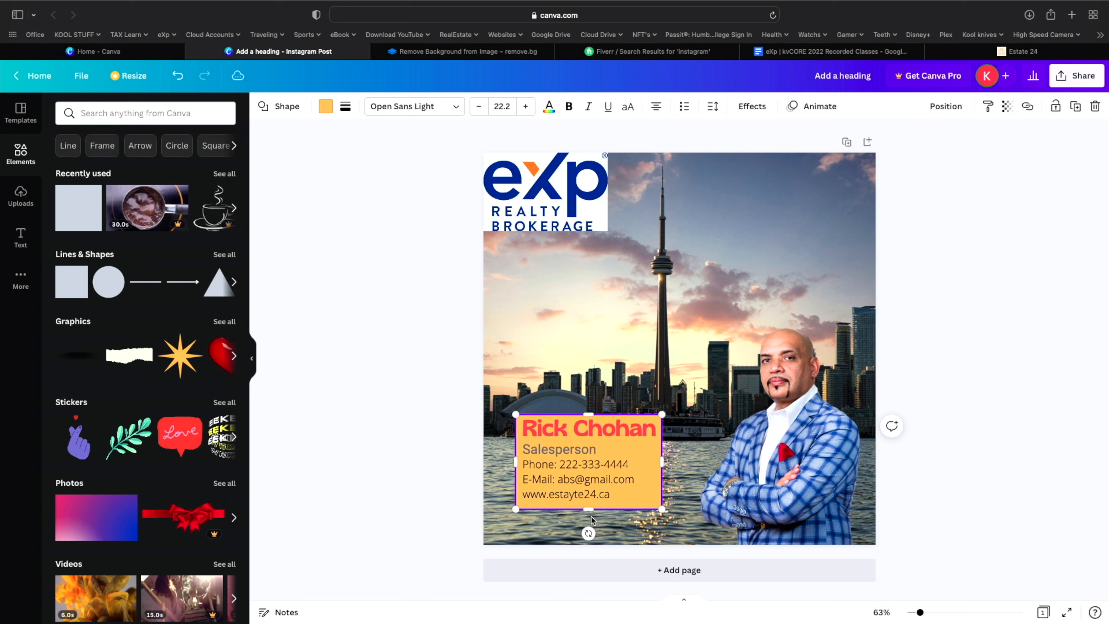
drag(591, 507, 591, 503)
click(377, 499)
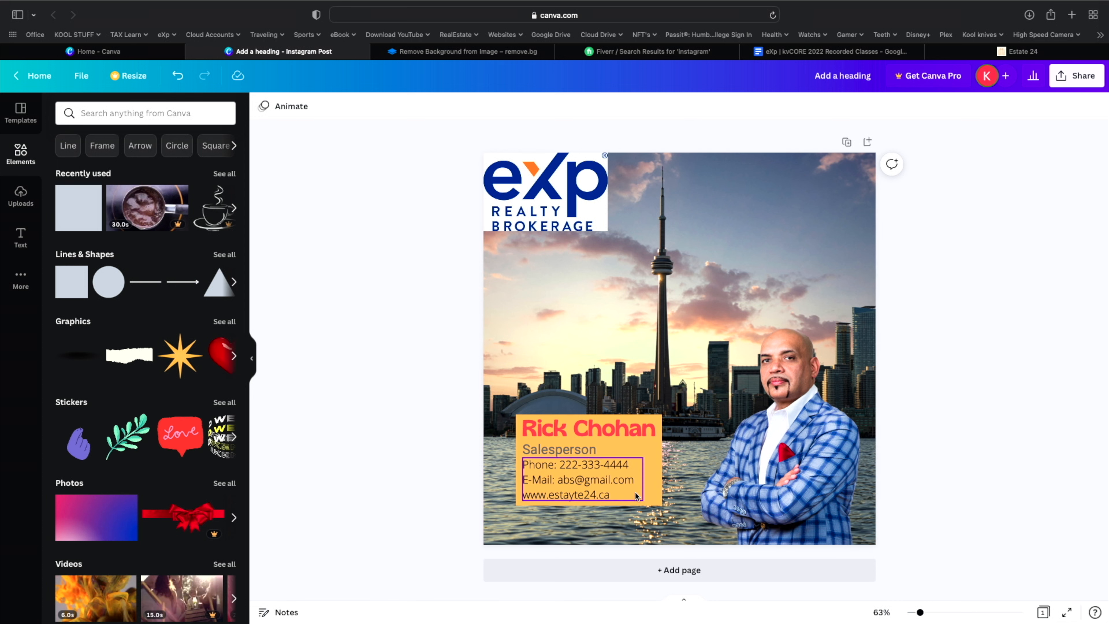
click(653, 490)
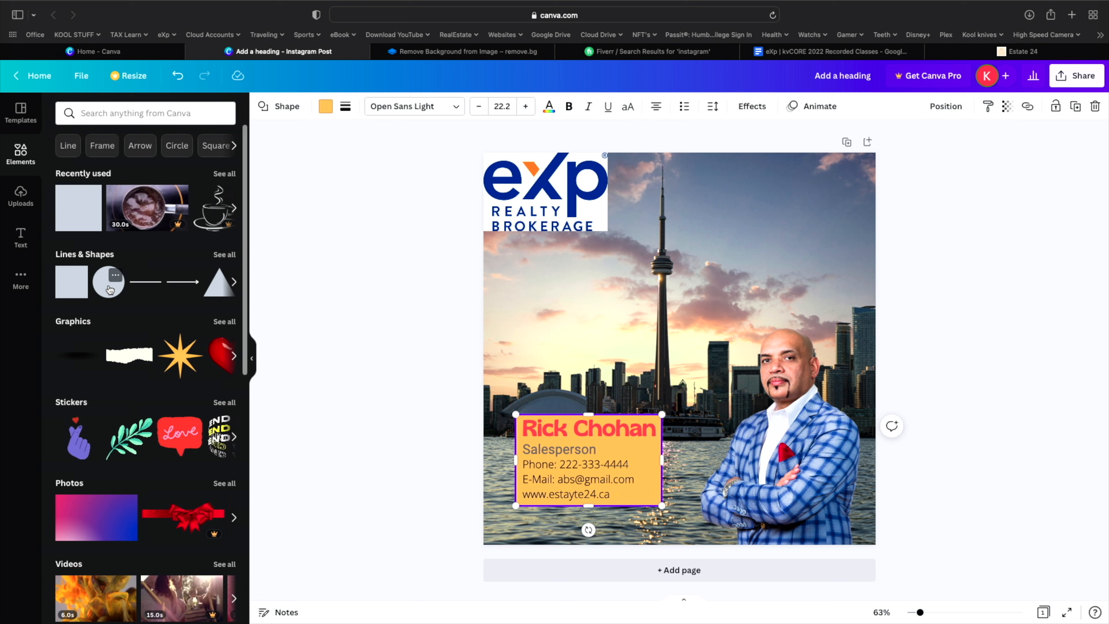
scroll(110, 284, right, 3)
click(117, 282)
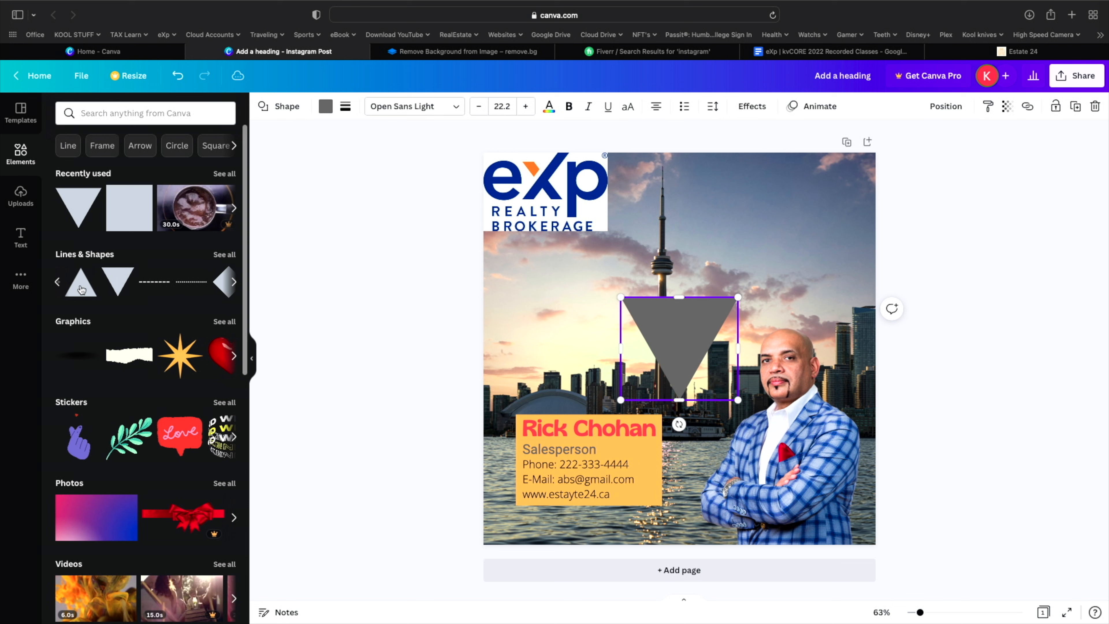
click(178, 75)
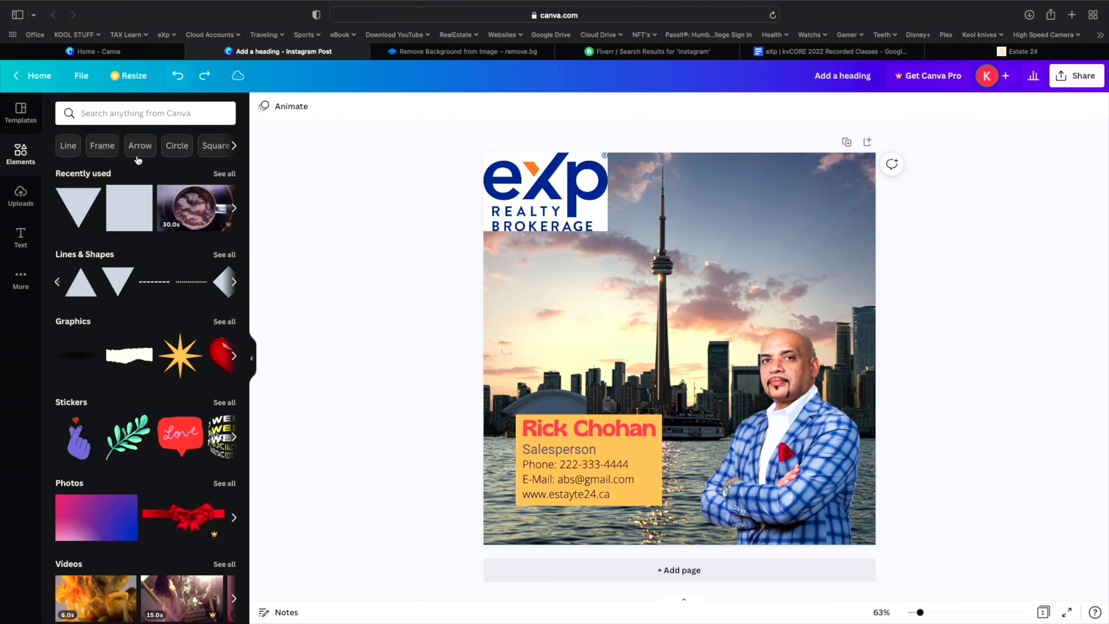
click(57, 282)
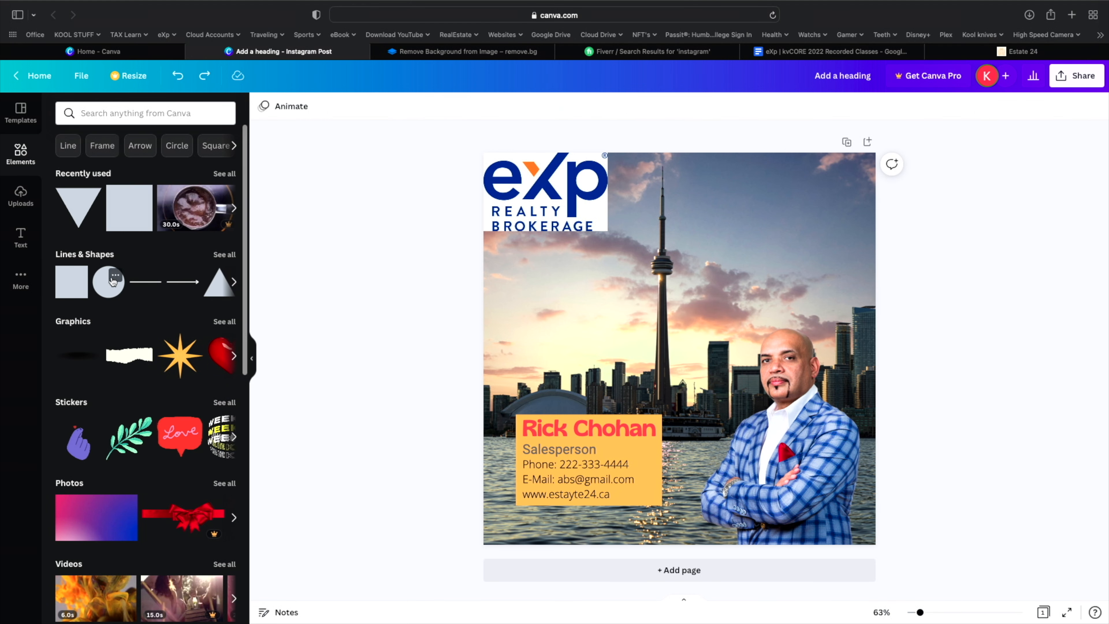
drag(113, 282, 544, 424)
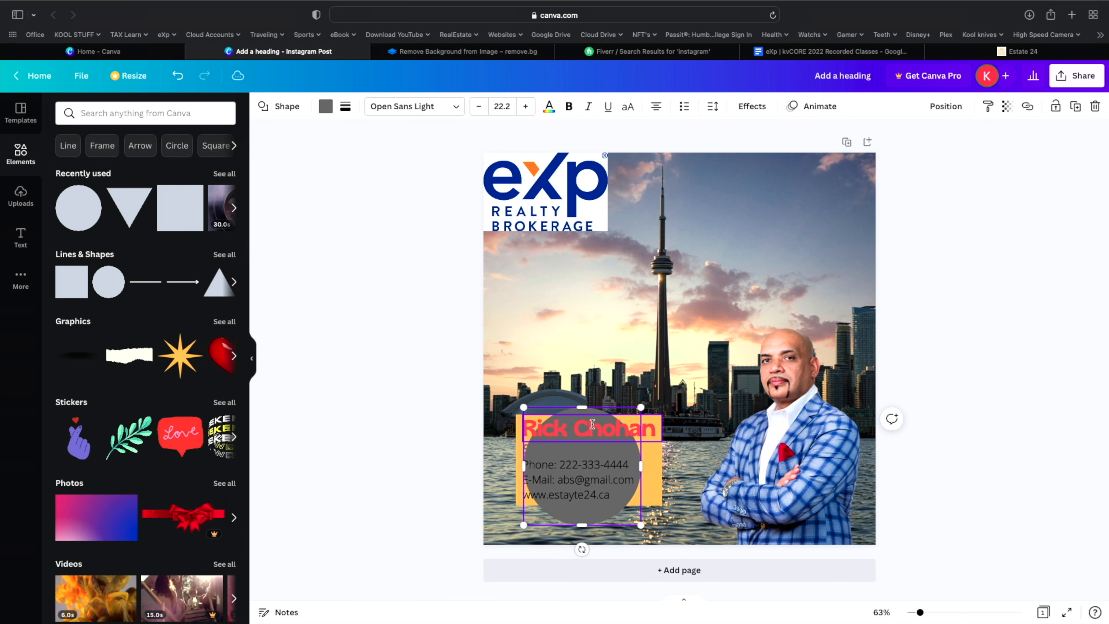
click(177, 74)
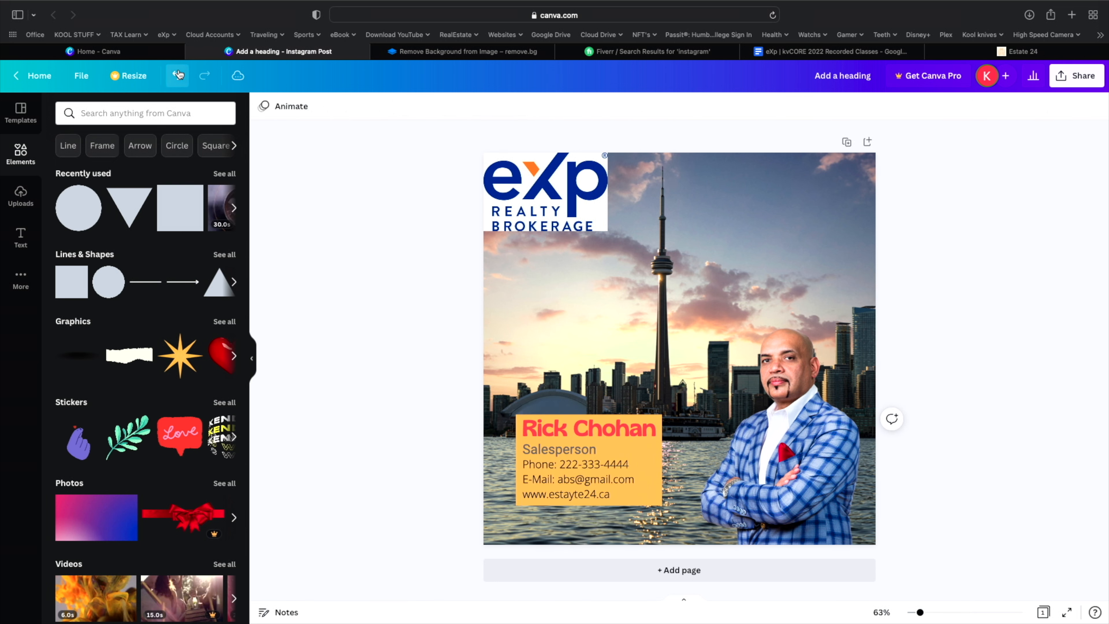
click(656, 456)
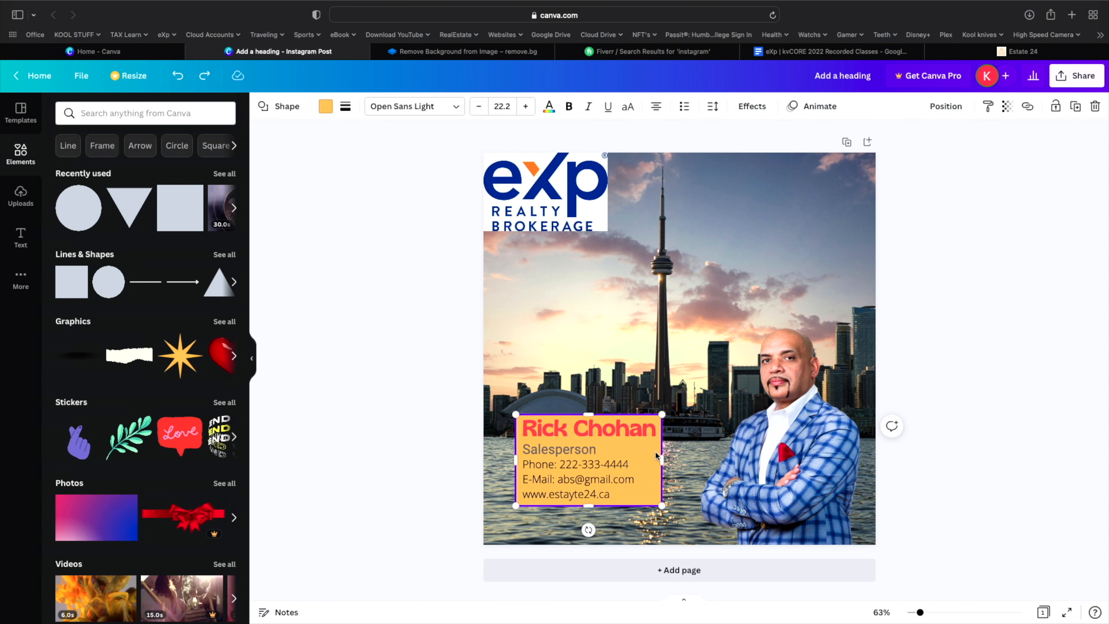
drag(112, 282, 541, 431)
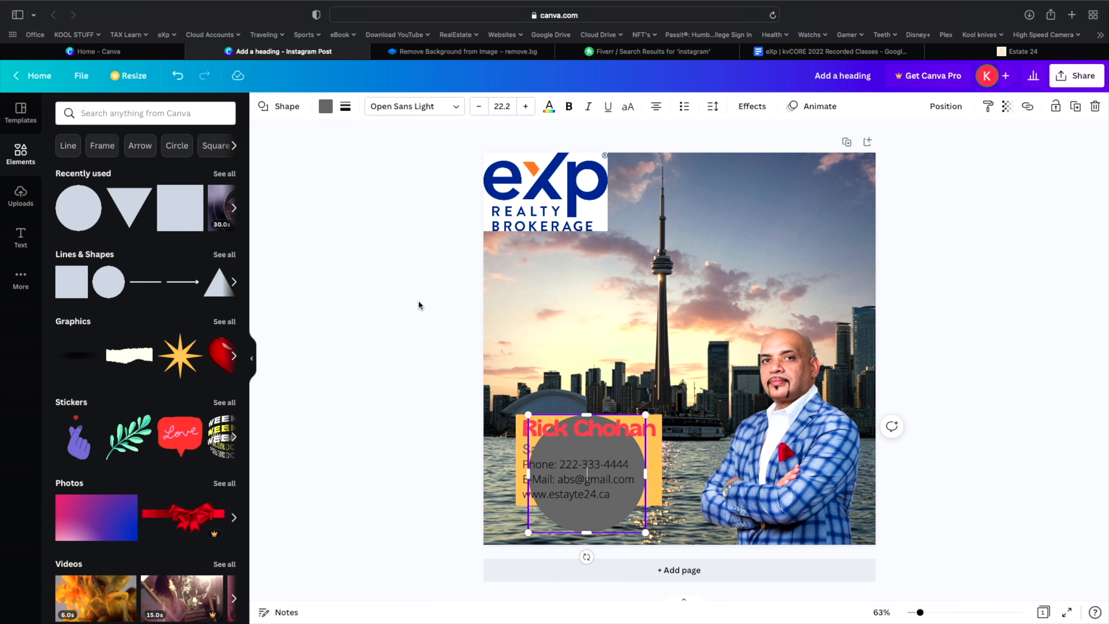
click(398, 325)
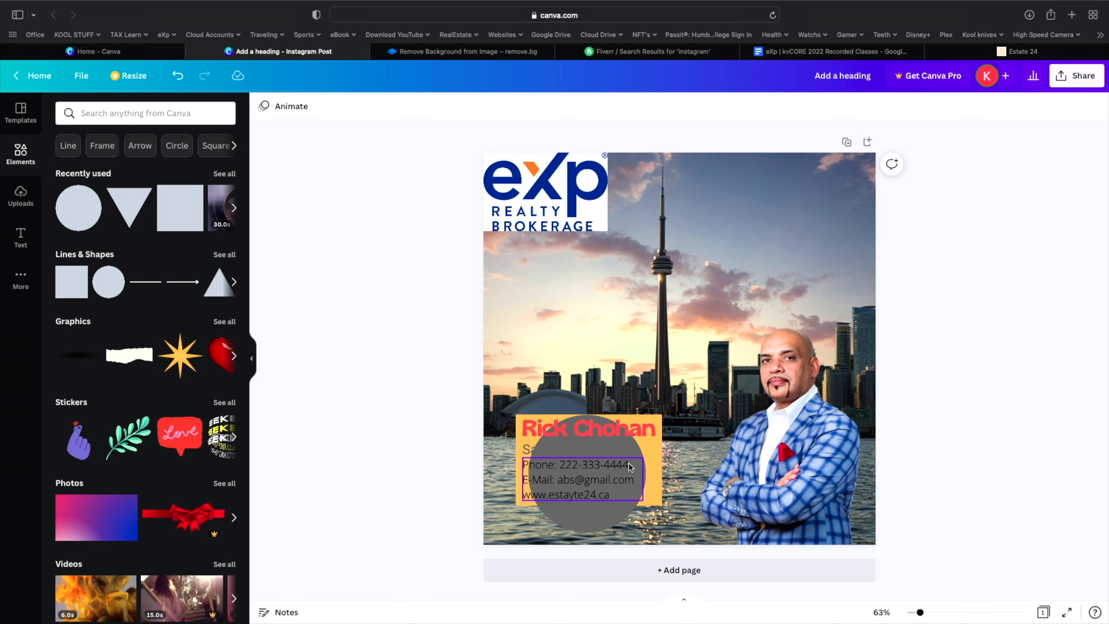
drag(631, 448, 630, 433)
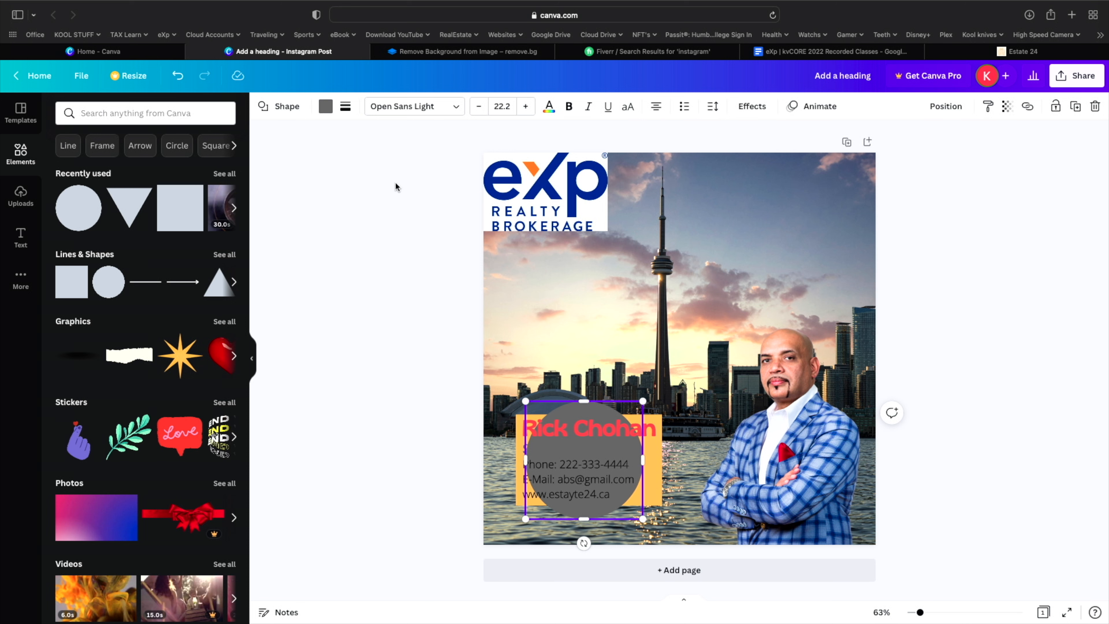
click(176, 76)
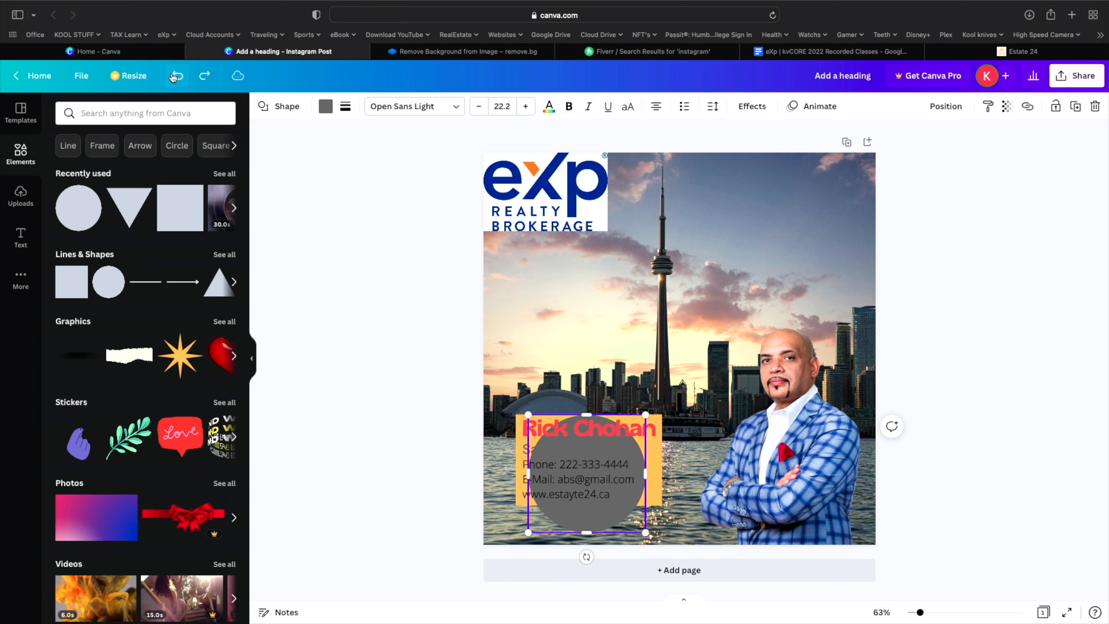
click(176, 75)
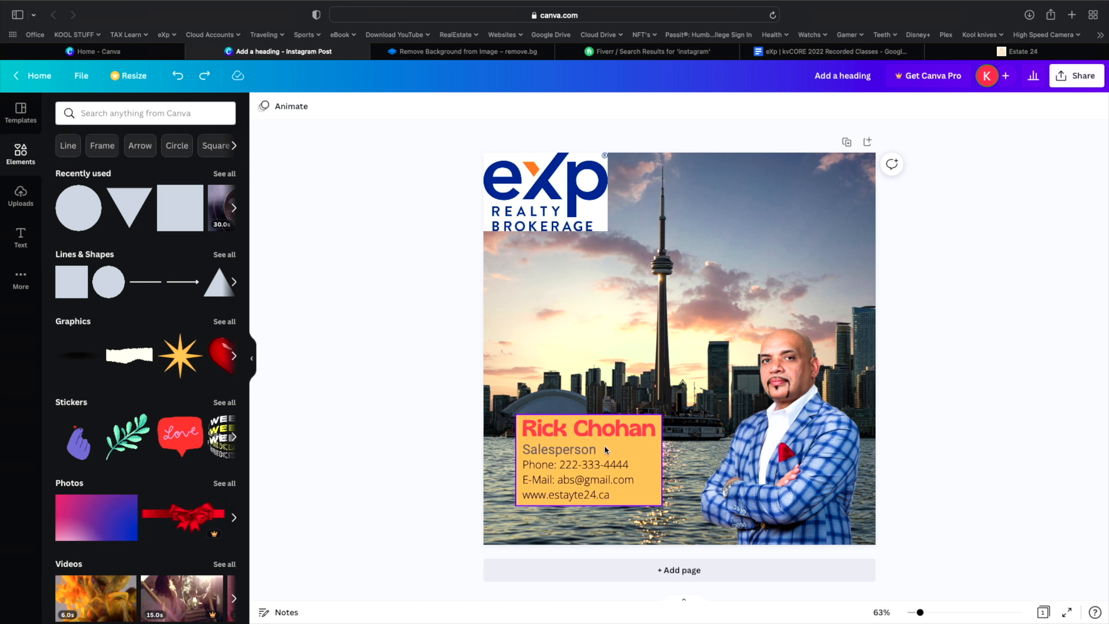
- Bold the phone line in the contact details, undoing a size increase to keep it at 22.2
click(622, 462)
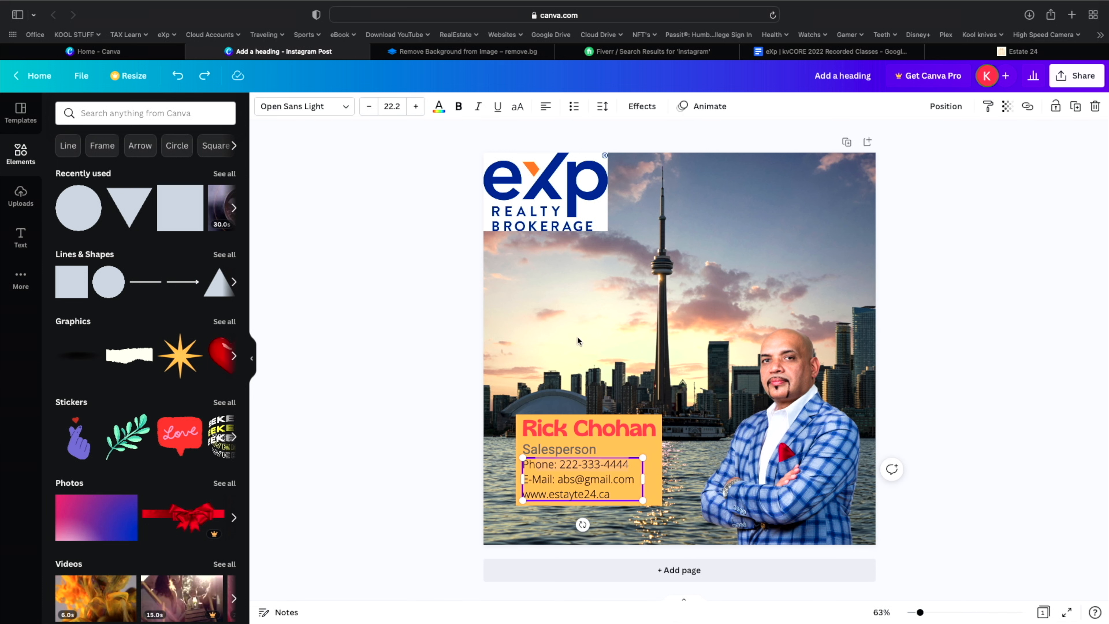
click(458, 107)
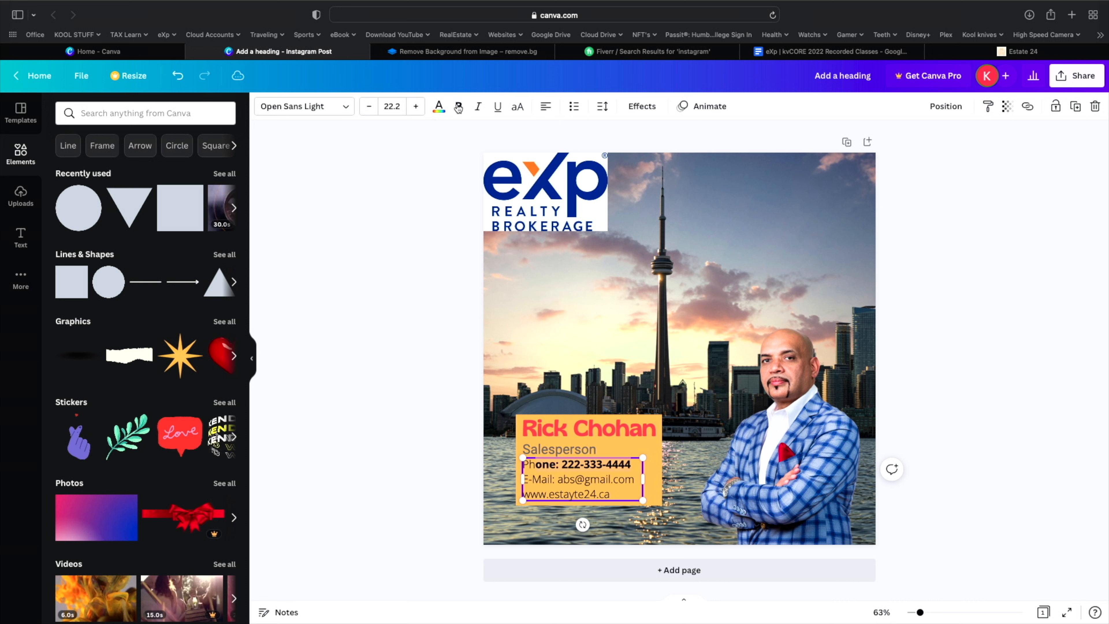
click(417, 106)
click(416, 107)
click(416, 107)
click(416, 106)
click(416, 106)
click(416, 106)
click(416, 107)
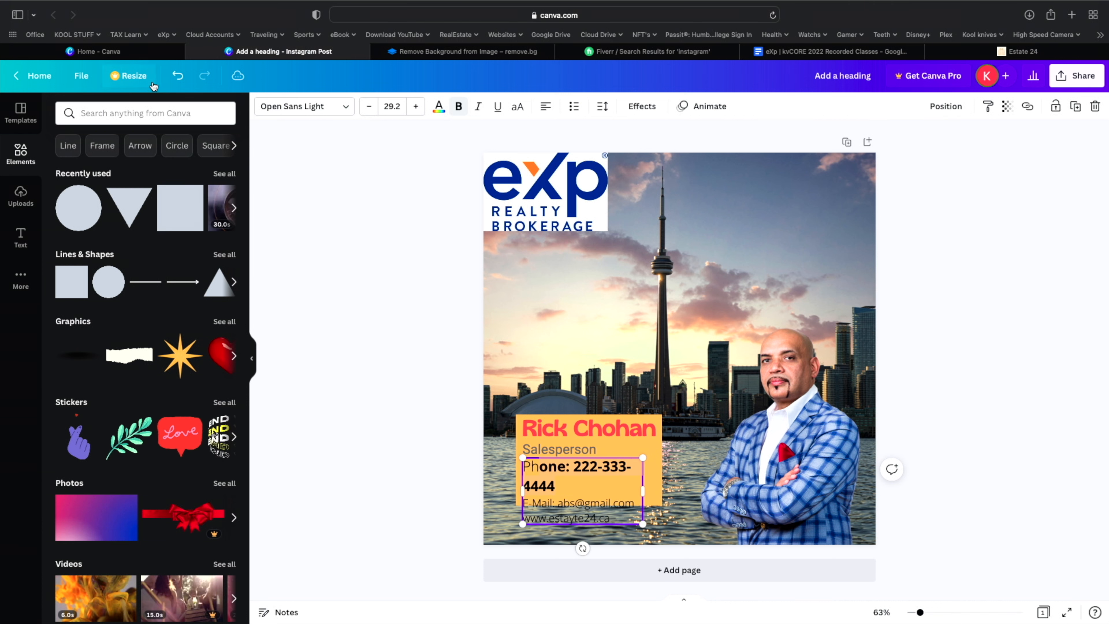
click(176, 76)
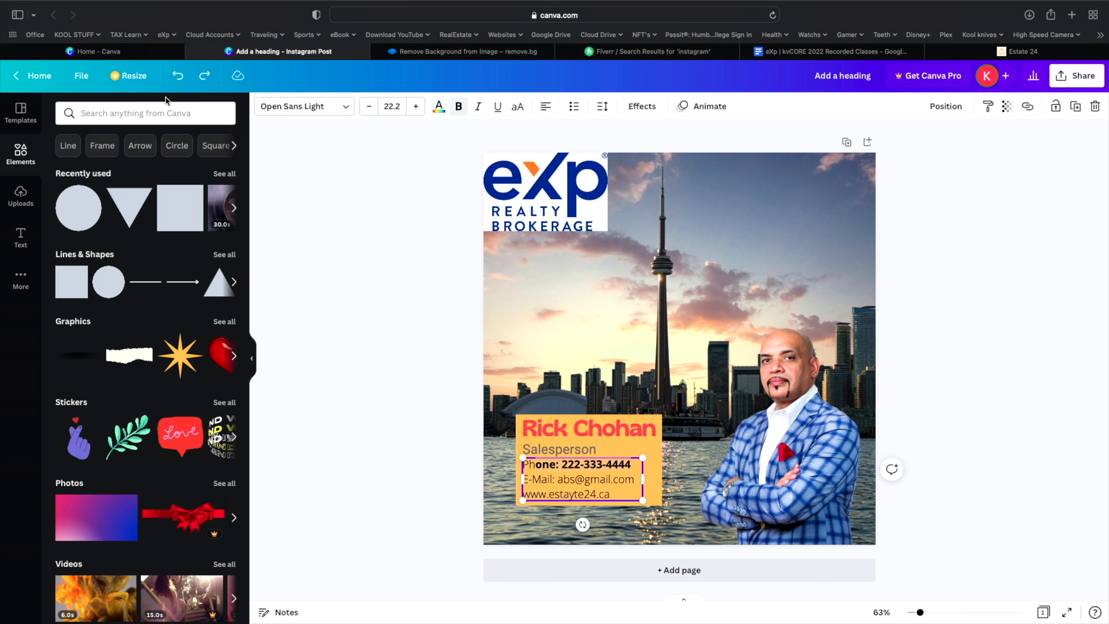
- Try Agrandir on the phone line, revert it to regular Open Sans Light, and open the text library
click(290, 109)
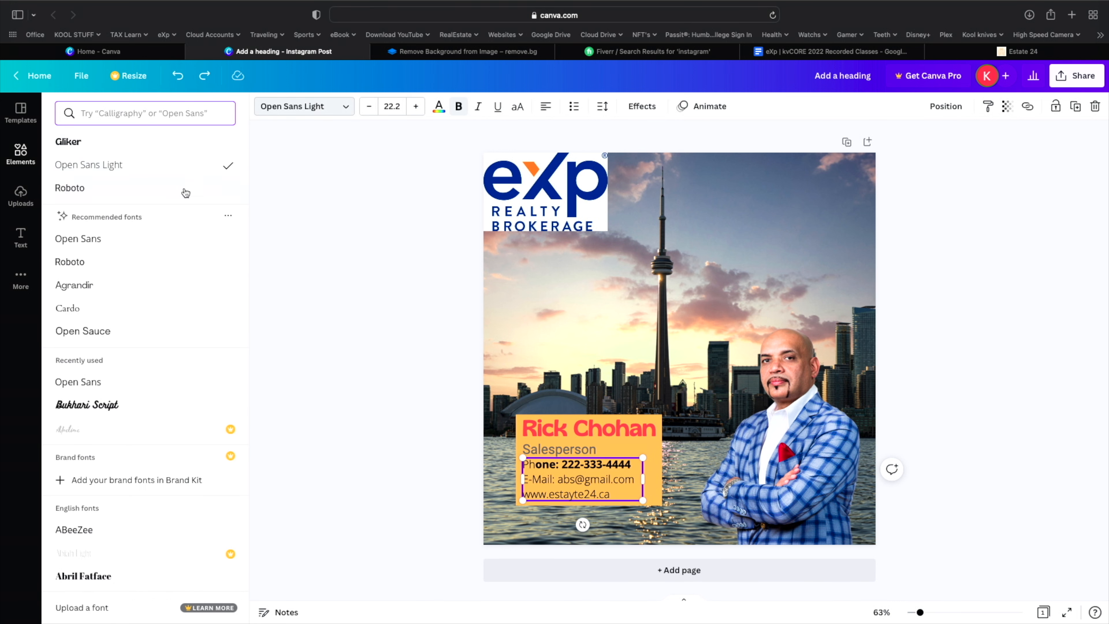
click(145, 290)
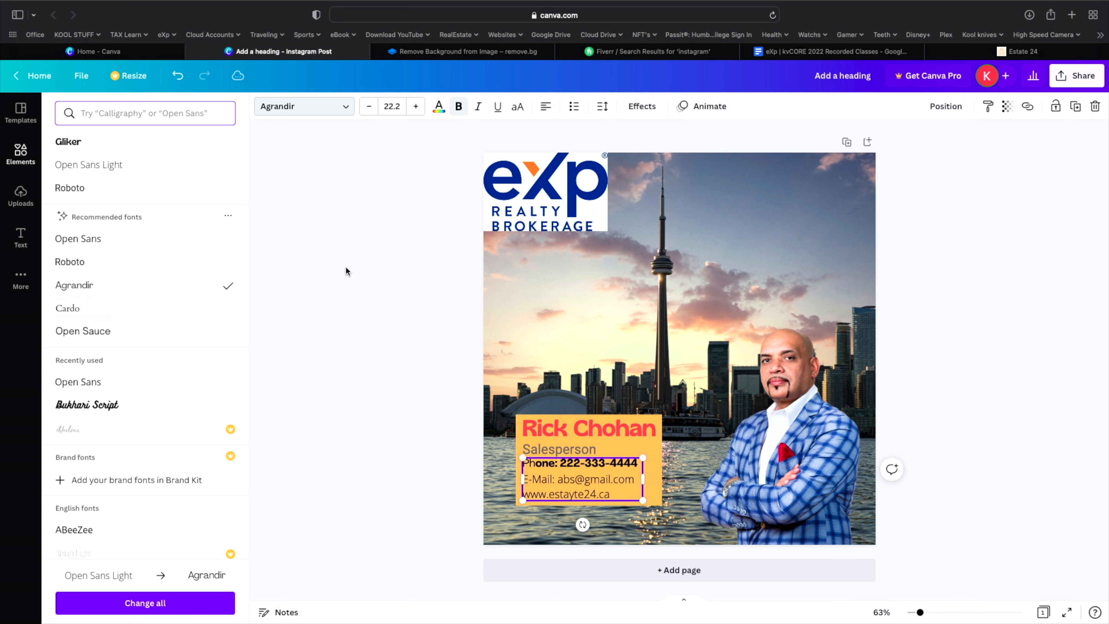
click(362, 257)
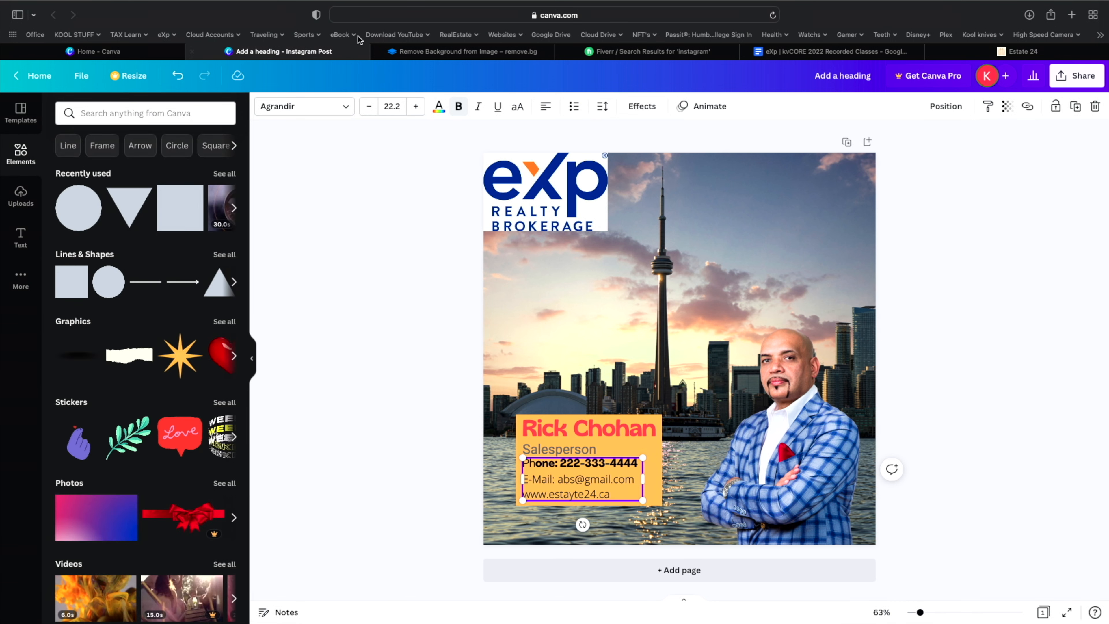
click(183, 81)
click(183, 81)
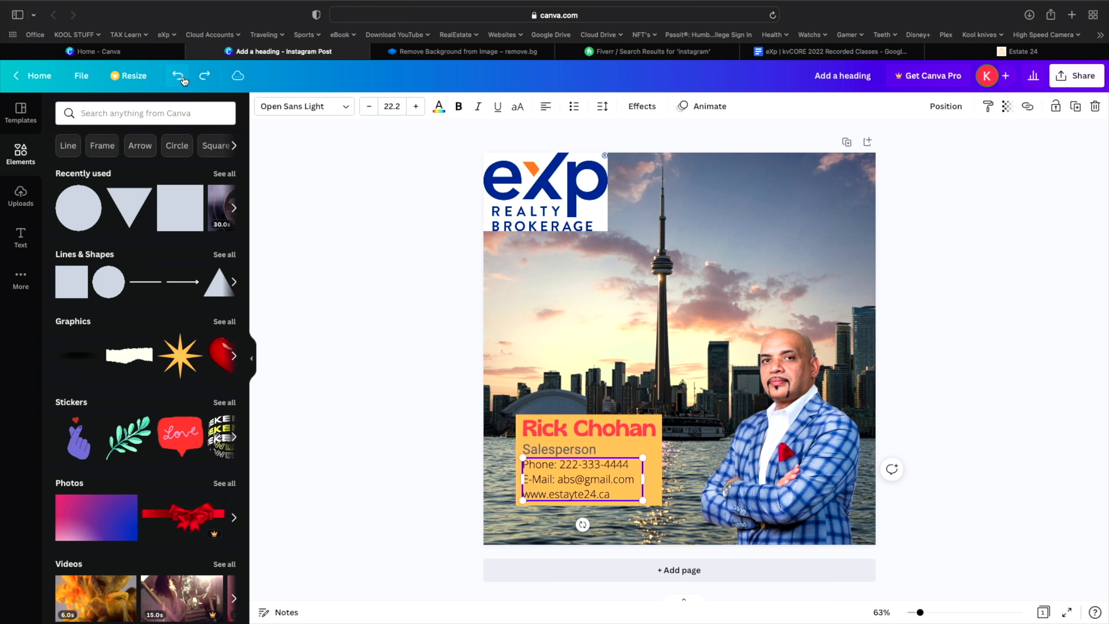
click(347, 178)
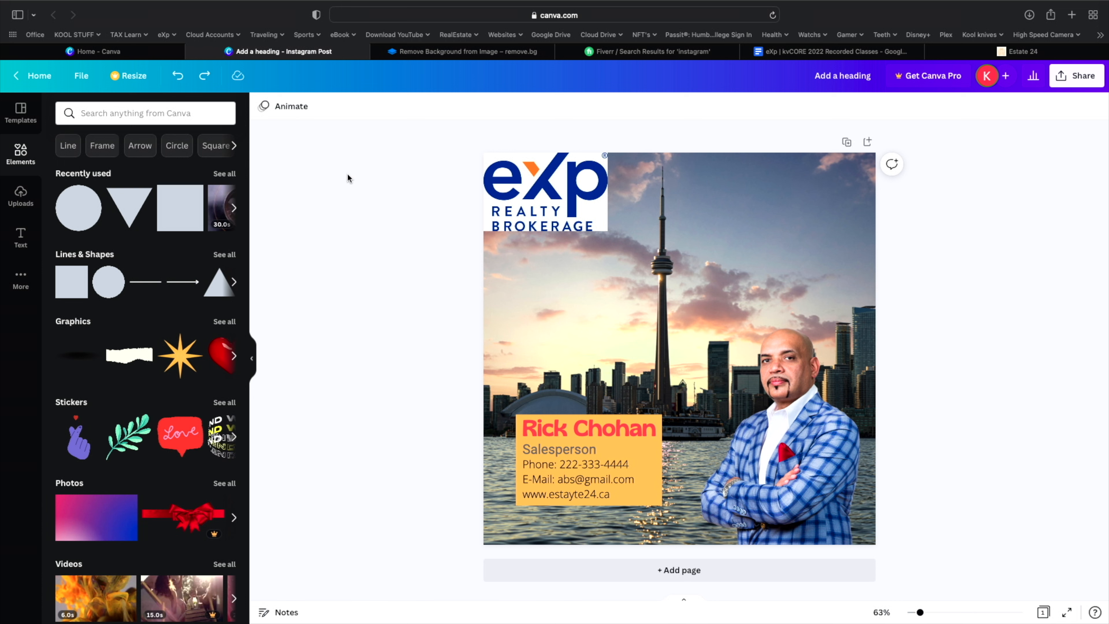
click(20, 236)
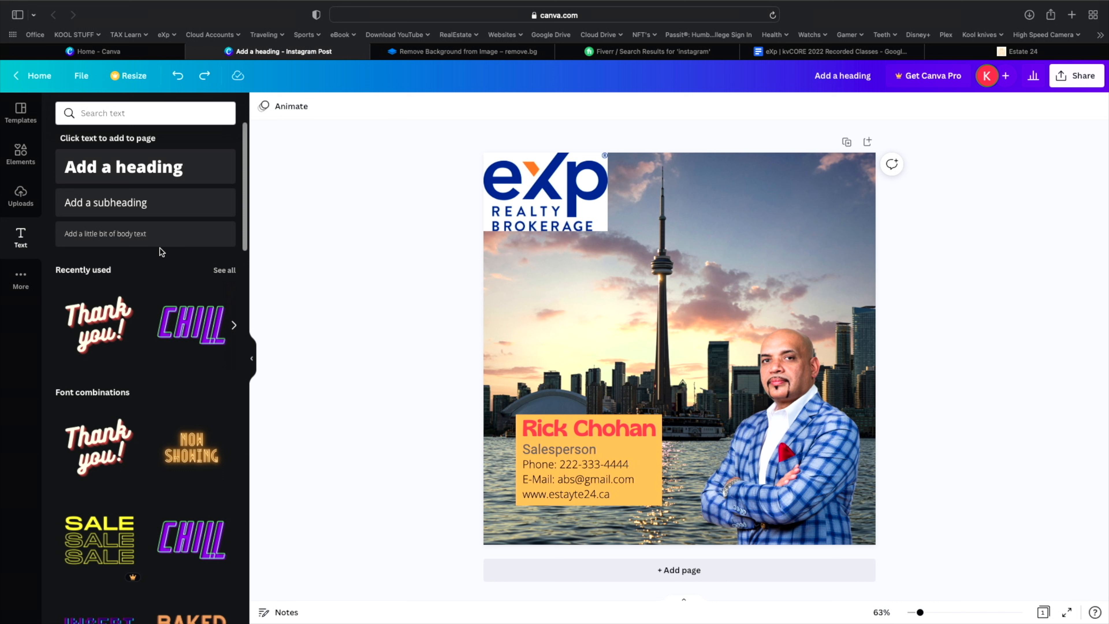
- Select the yellow box, agent's name and contact text together and group them
drag(554, 394, 672, 536)
right_click(649, 448)
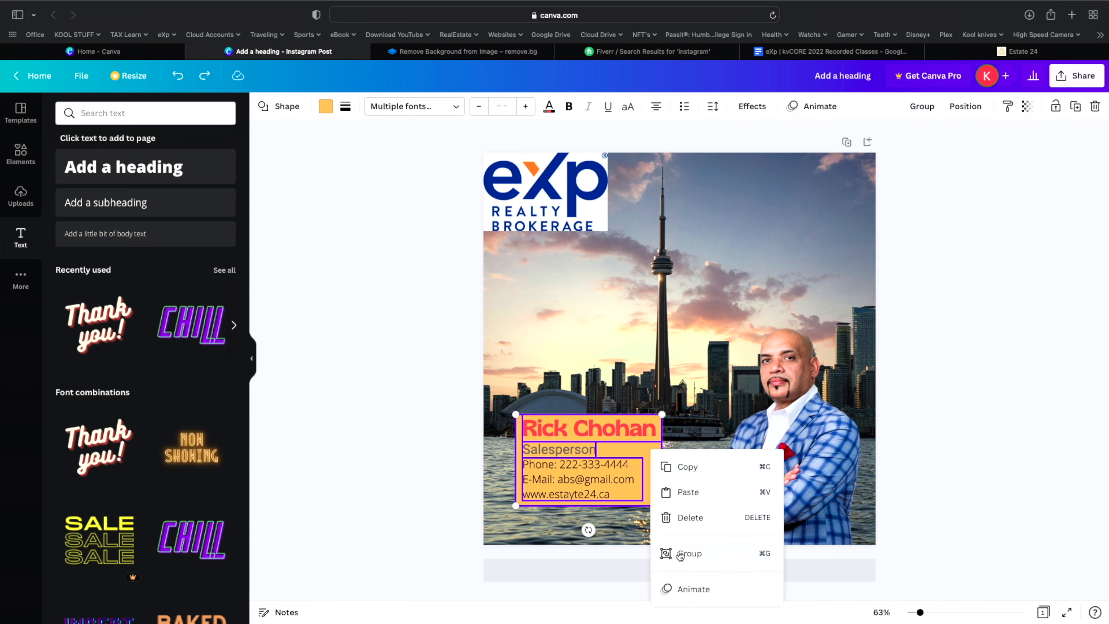
click(642, 385)
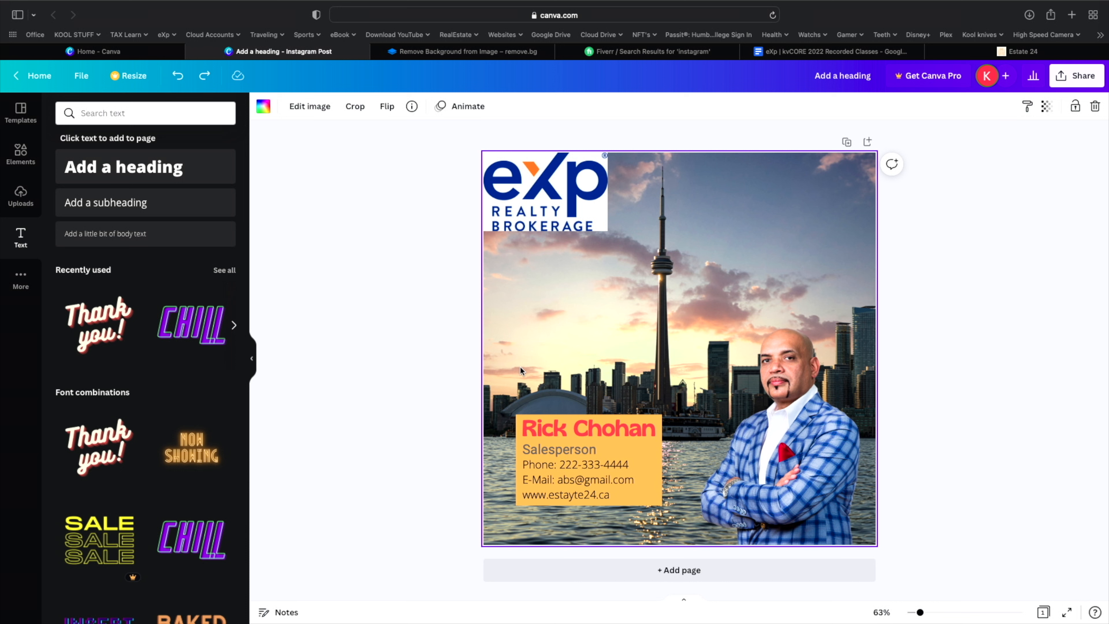
drag(520, 367, 677, 529)
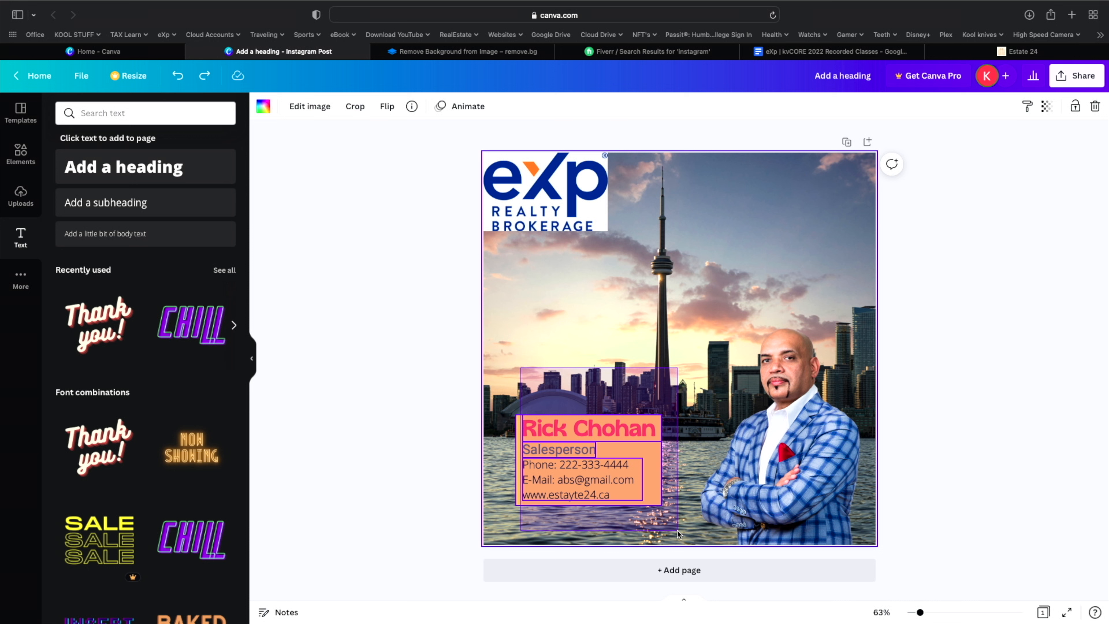
drag(677, 529, 676, 529)
right_click(638, 485)
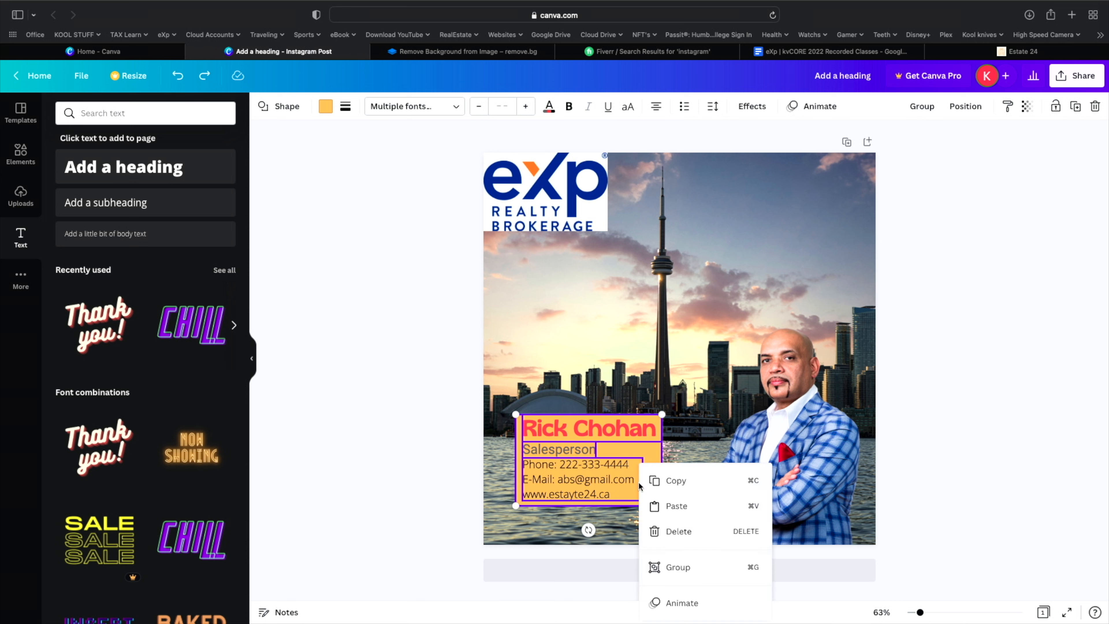
click(684, 567)
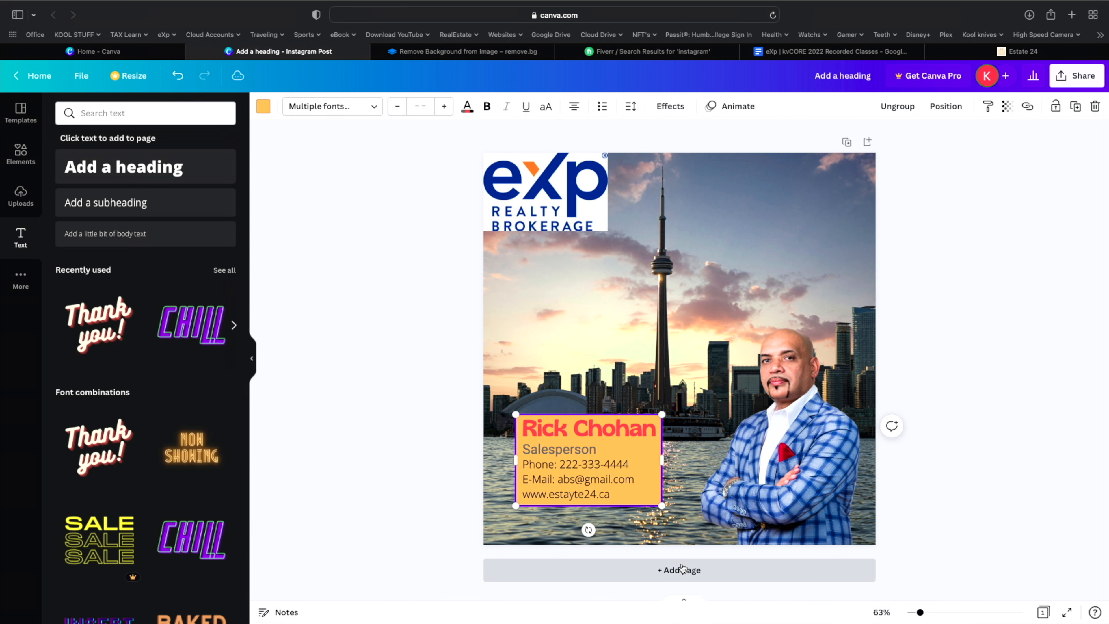
click(622, 390)
- Move the grouped contact card up beside the logo, then undo it back to its original spot
drag(642, 453, 651, 426)
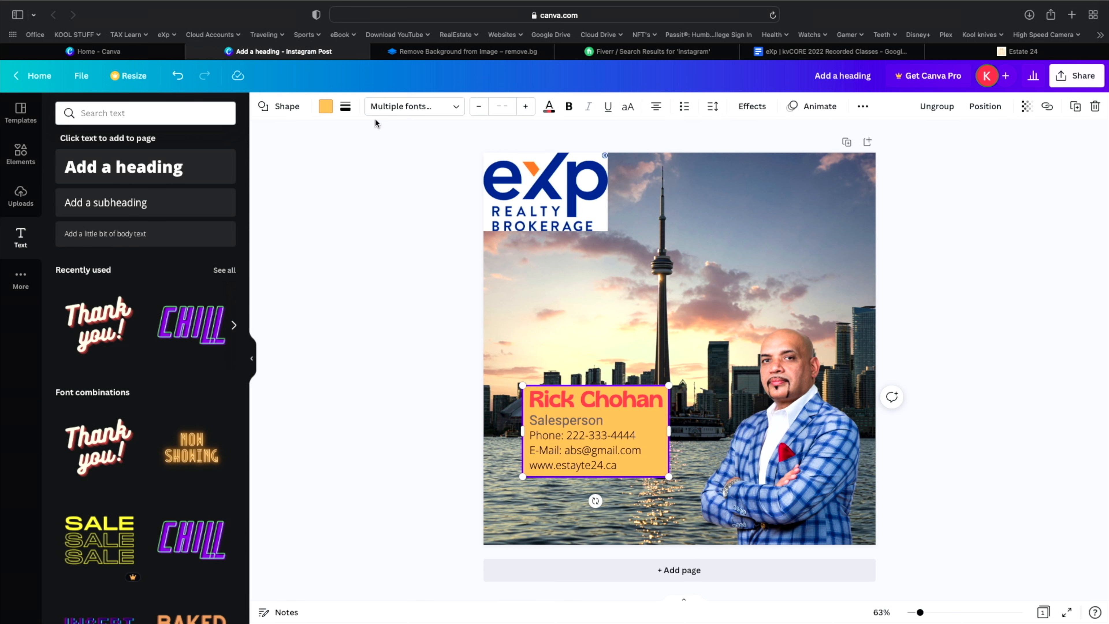
click(178, 75)
click(183, 82)
click(183, 83)
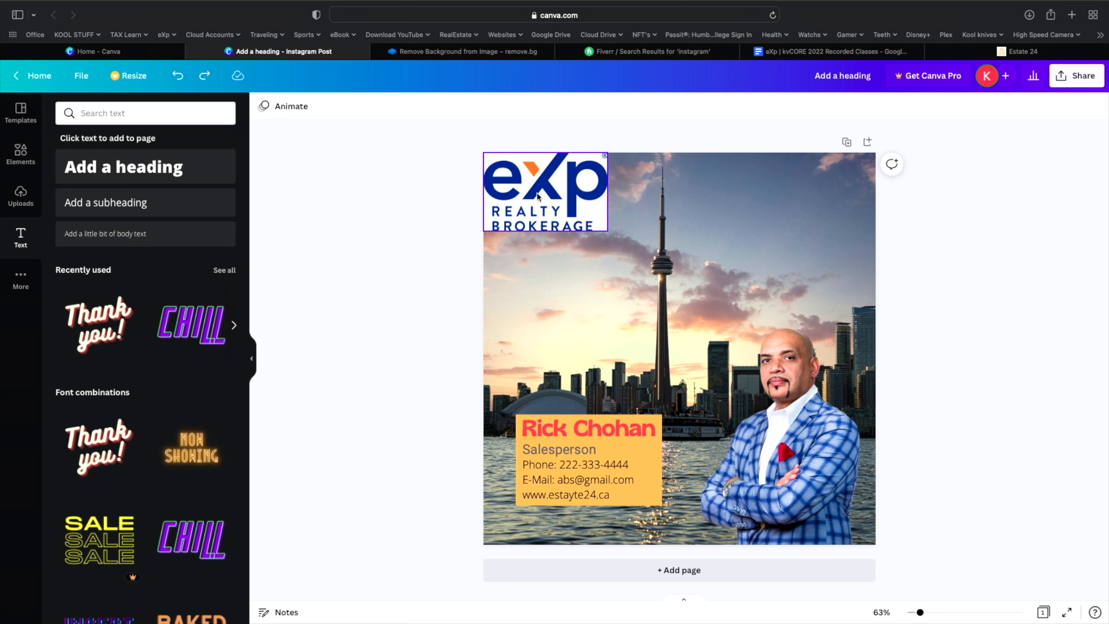
- Group the contact card's name, title and contact details into one group
drag(538, 395, 679, 521)
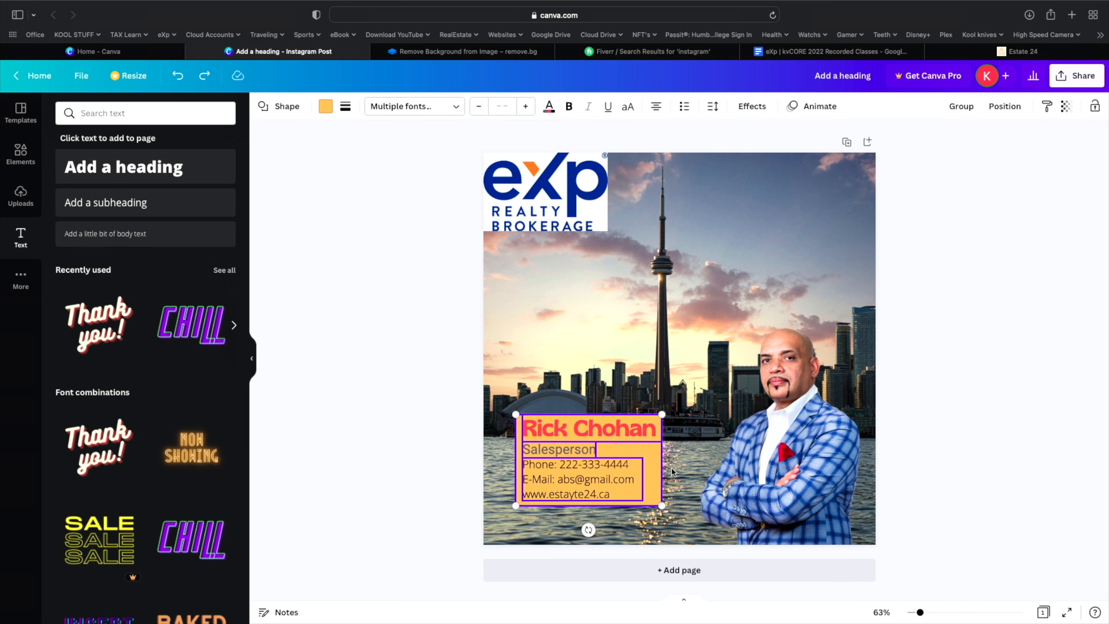
right_click(653, 460)
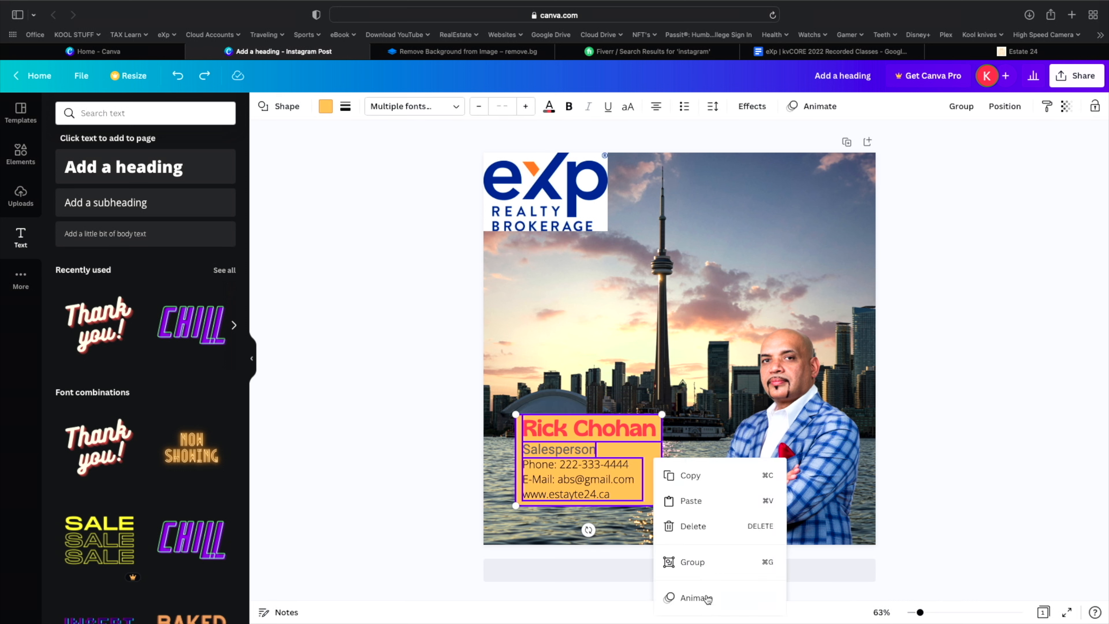
click(700, 567)
click(640, 527)
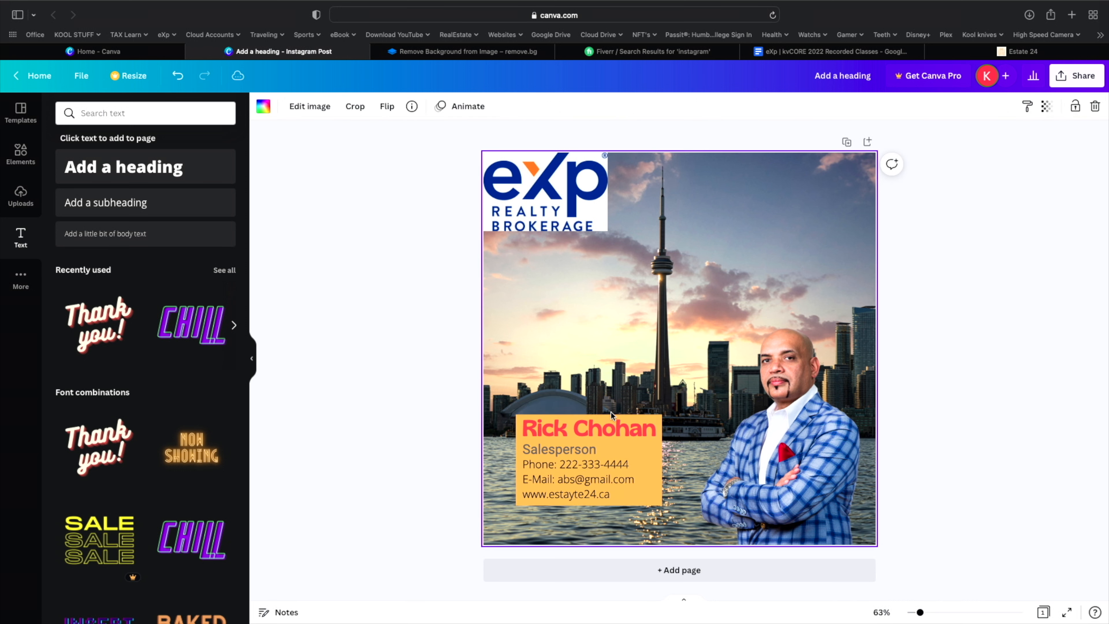
- Undo accidental moves of the contact group, keeping it at the photo's lower left
drag(630, 454, 656, 352)
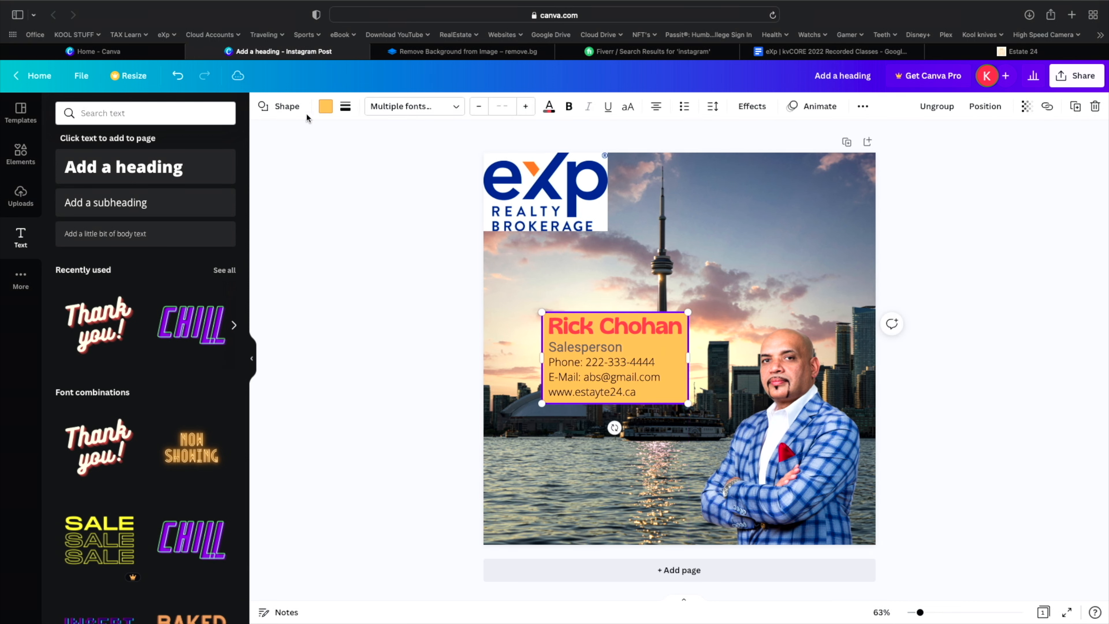
click(178, 75)
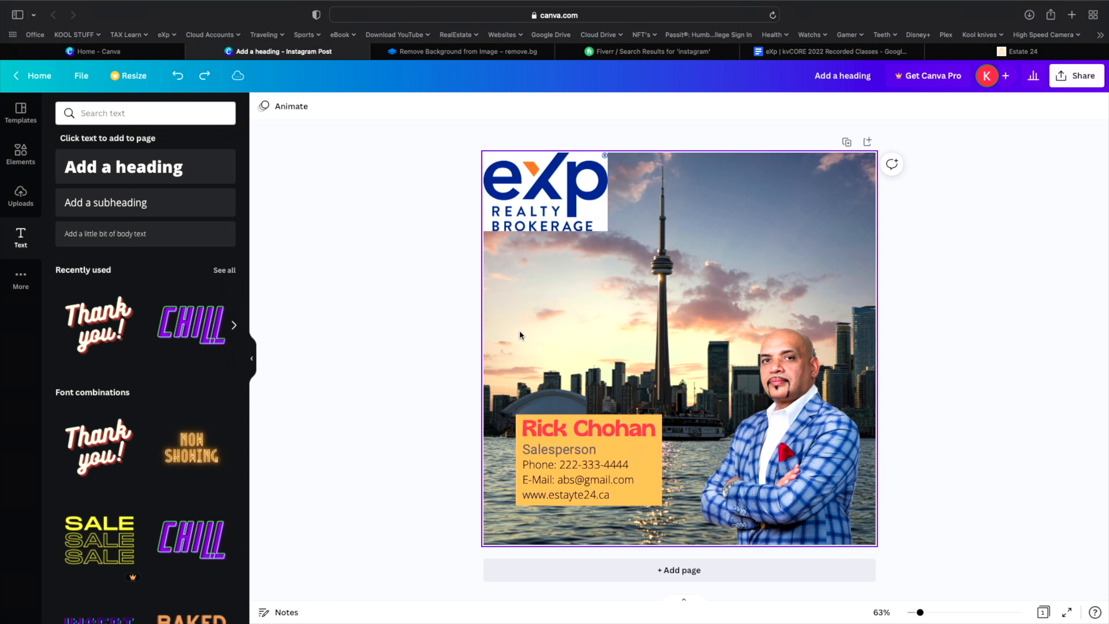
drag(534, 383, 679, 535)
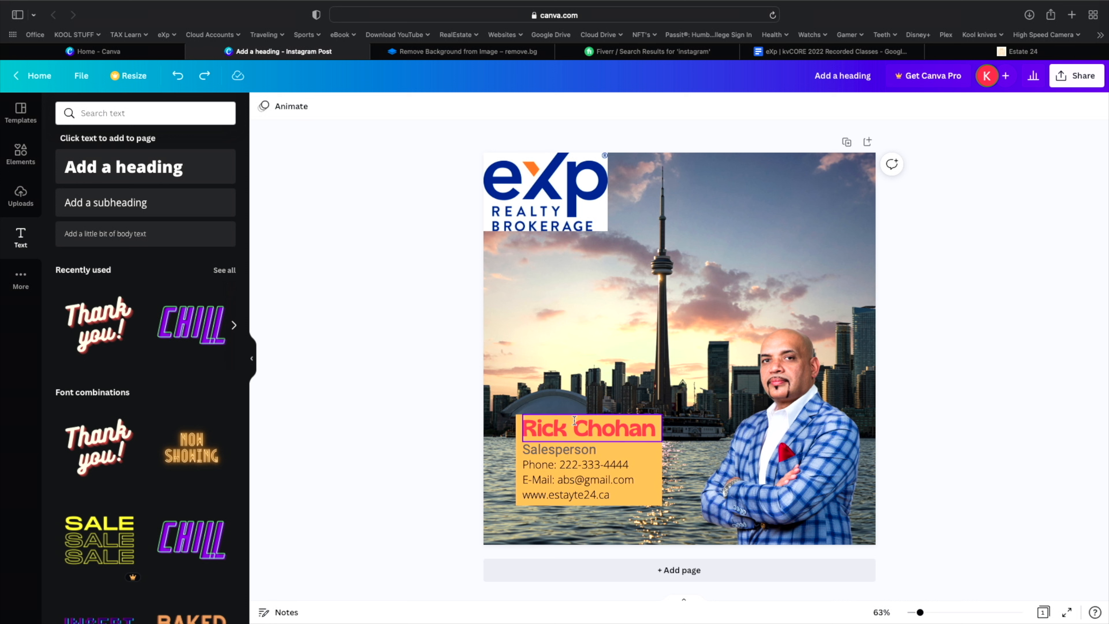
click(657, 498)
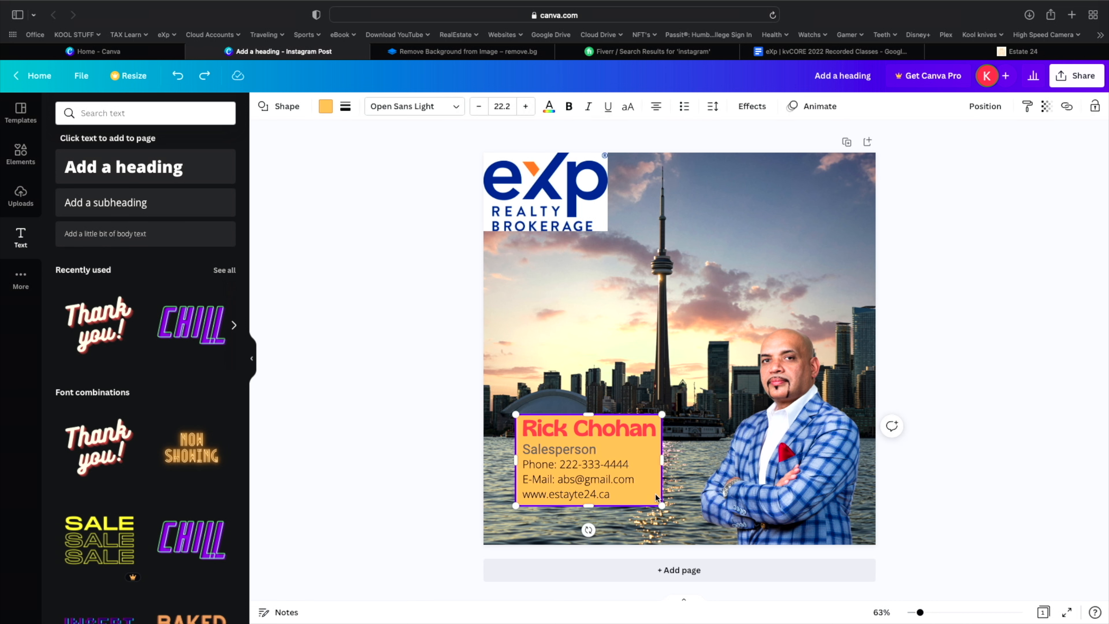
drag(657, 498, 664, 496)
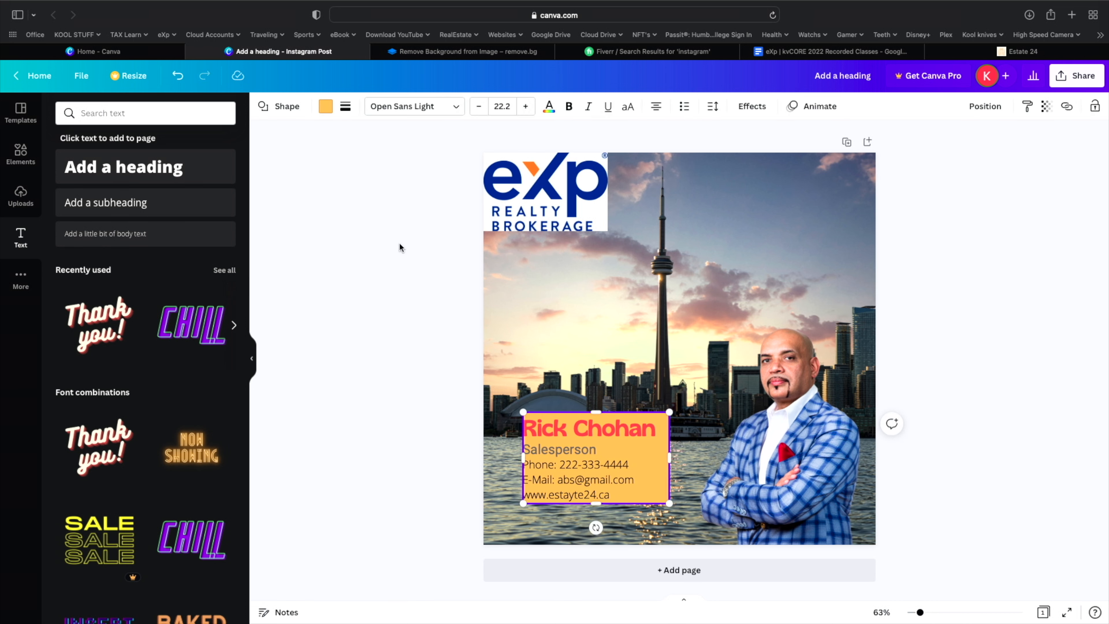
click(177, 75)
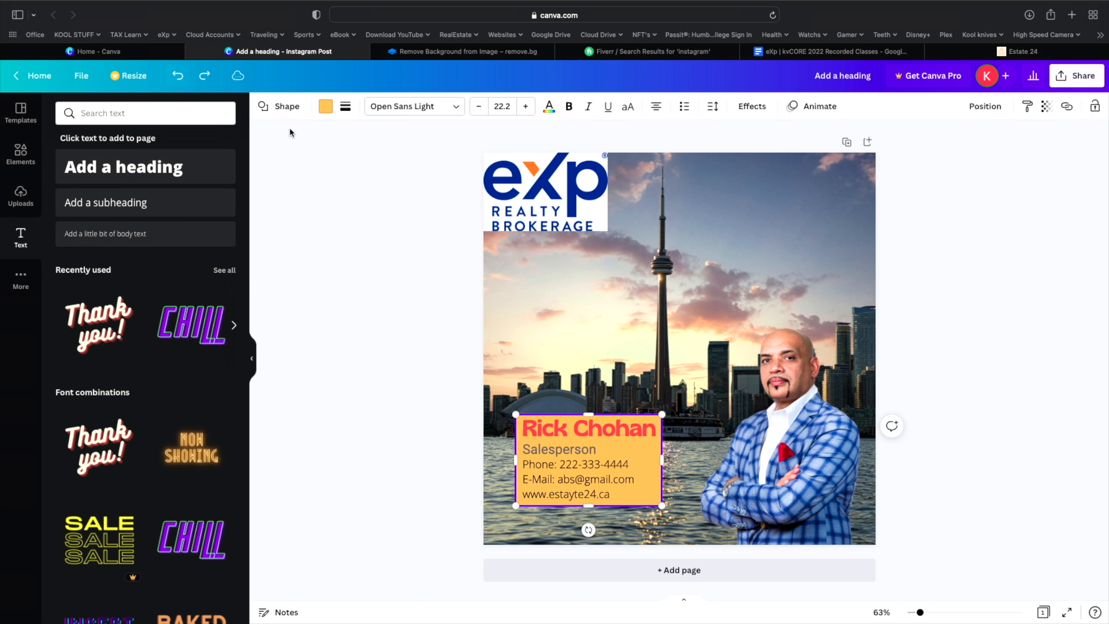
click(407, 302)
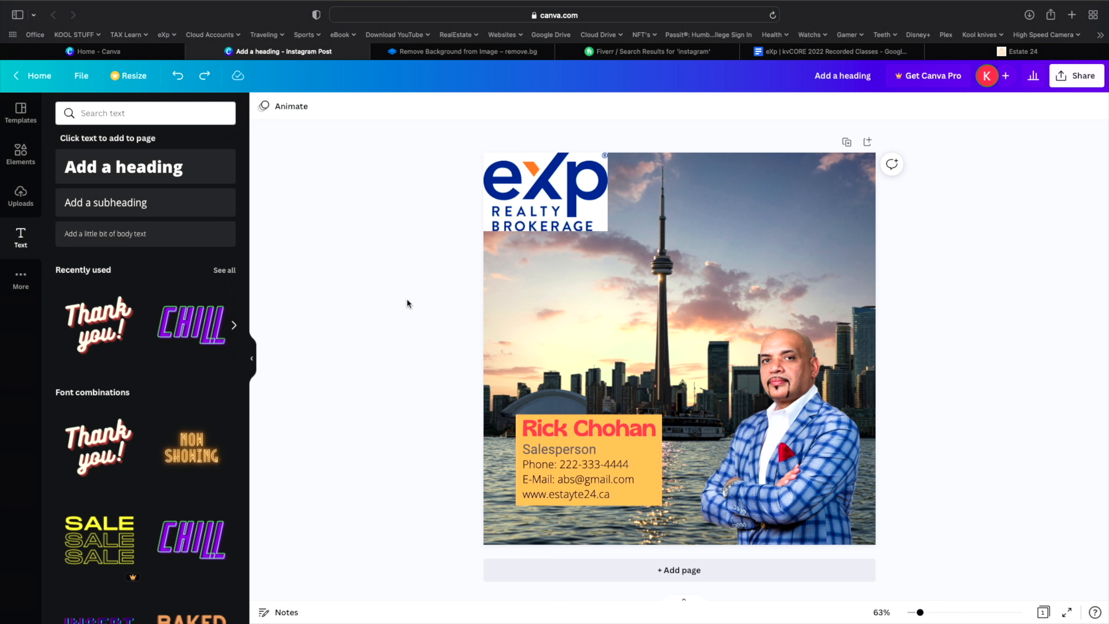
drag(532, 346, 676, 523)
click(669, 311)
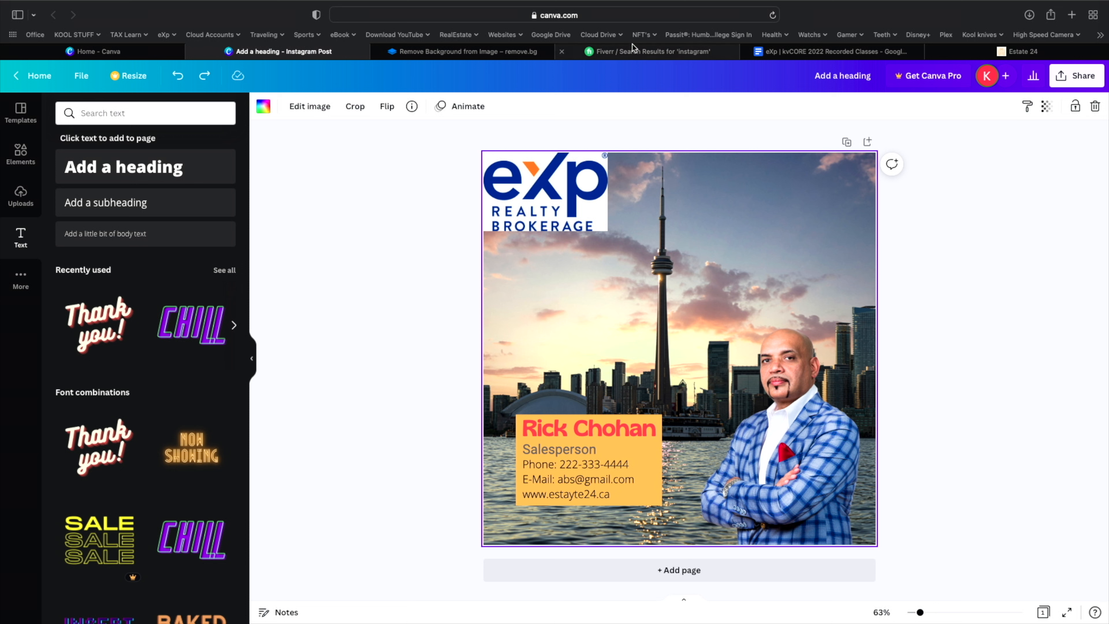
click(952, 55)
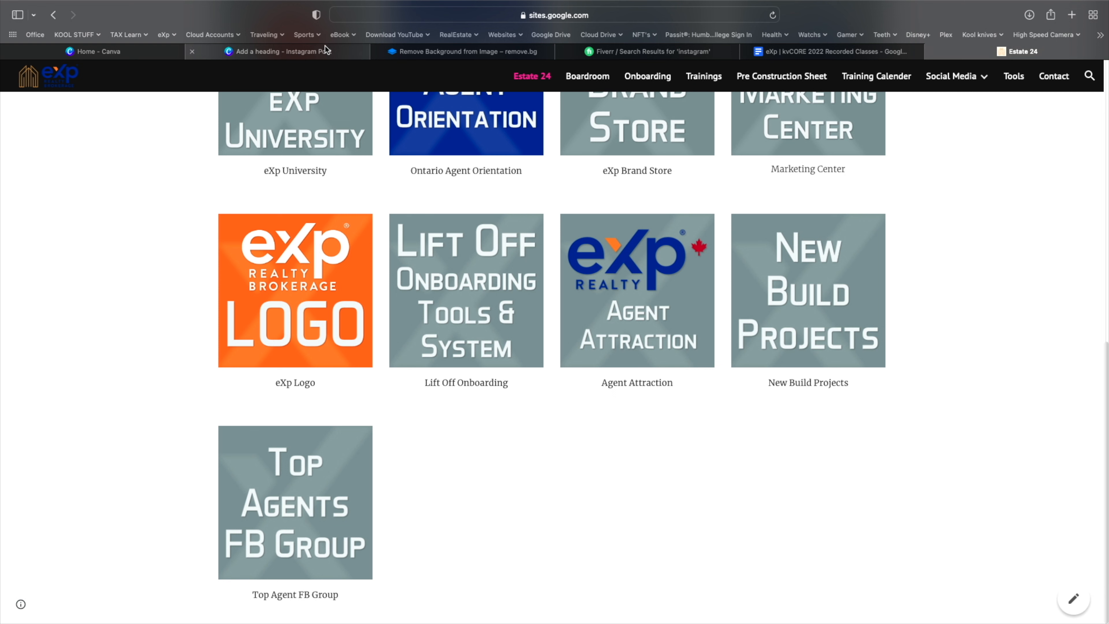
mouse_move(326, 50)
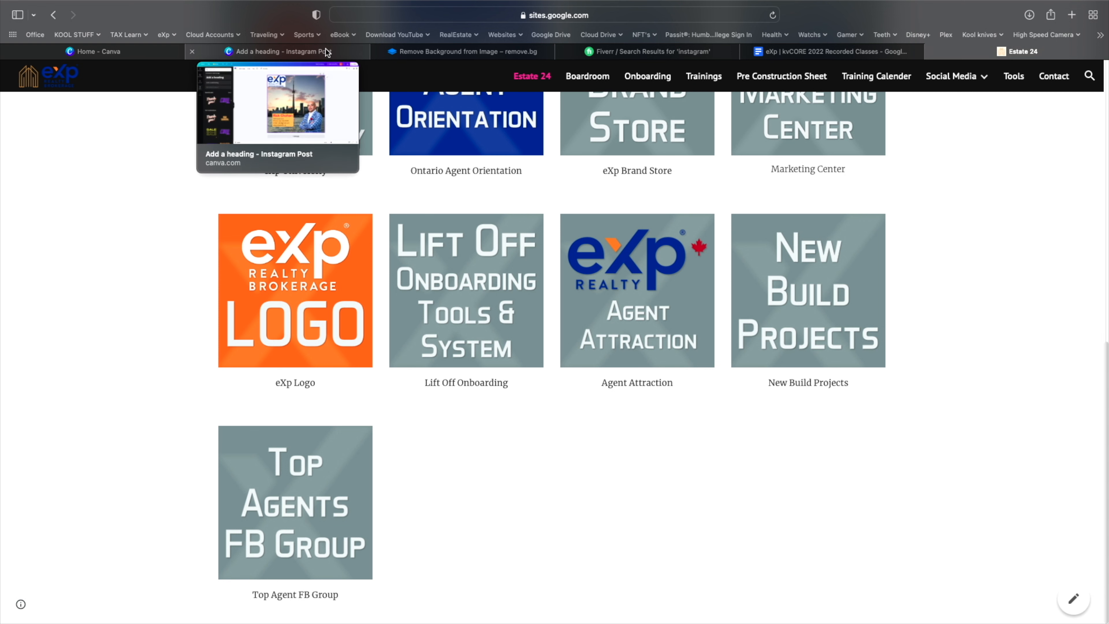
click(325, 50)
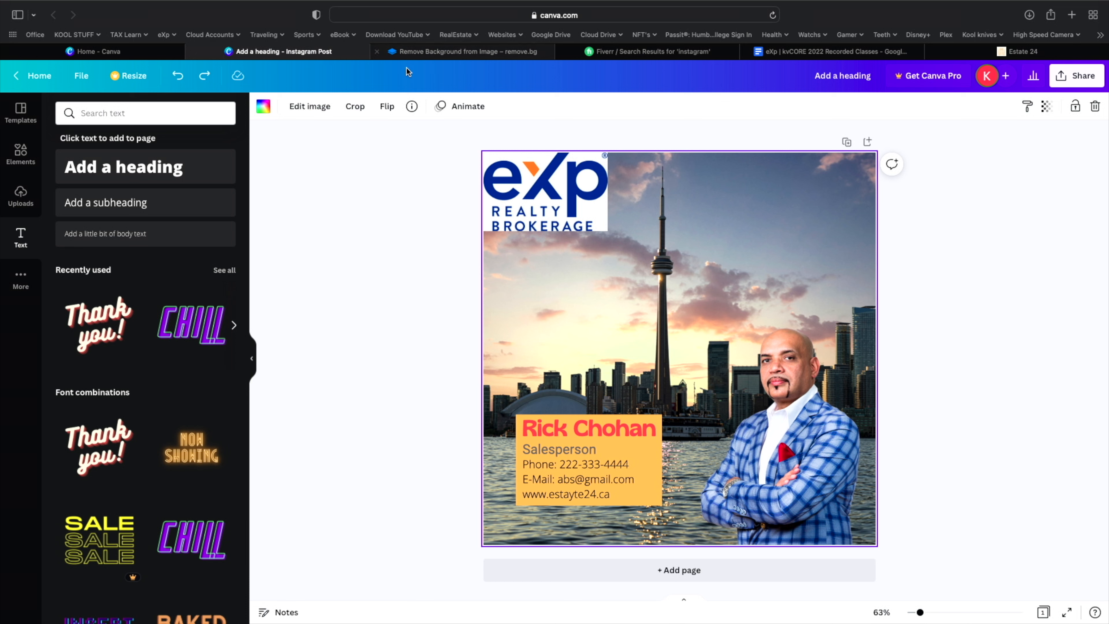
- Clear the contact card selection and select the skyline background photo
drag(516, 382, 691, 521)
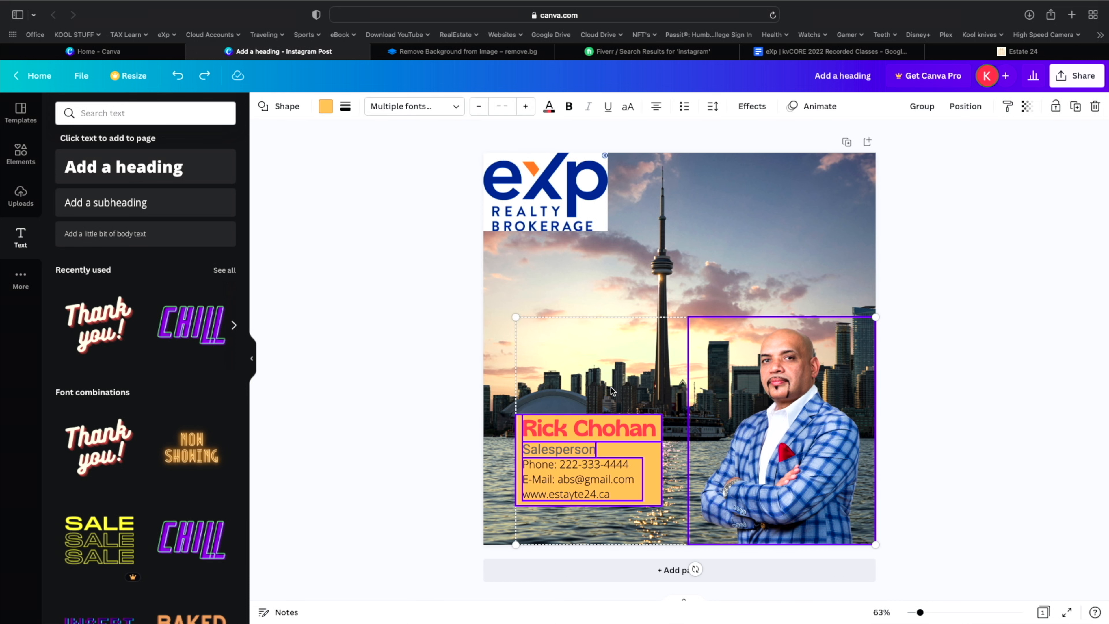
click(590, 308)
drag(349, 338, 556, 384)
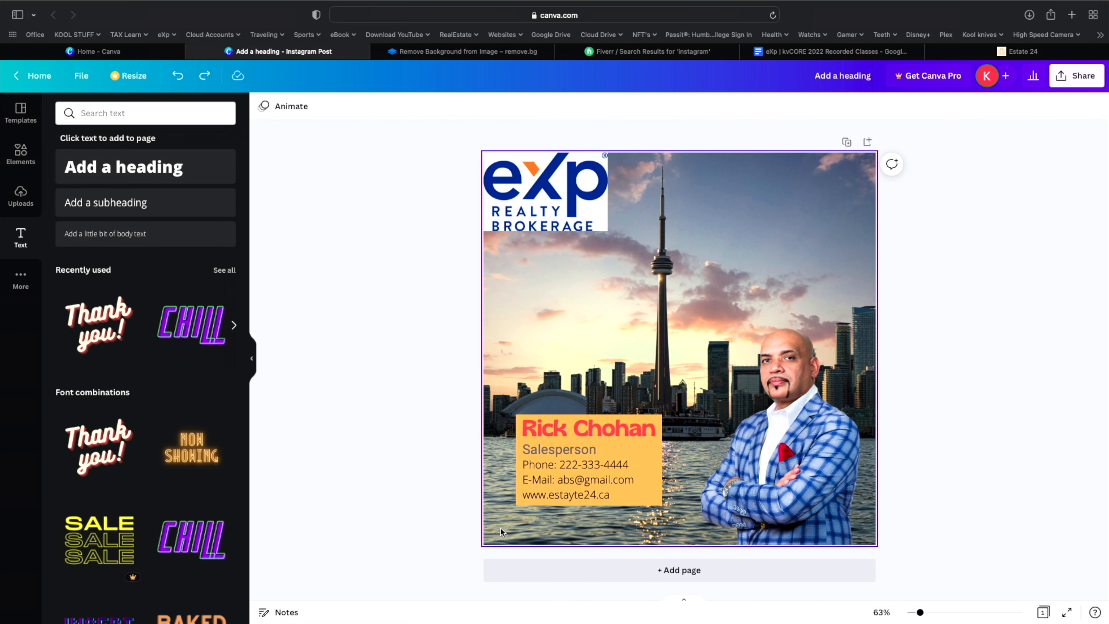
click(517, 355)
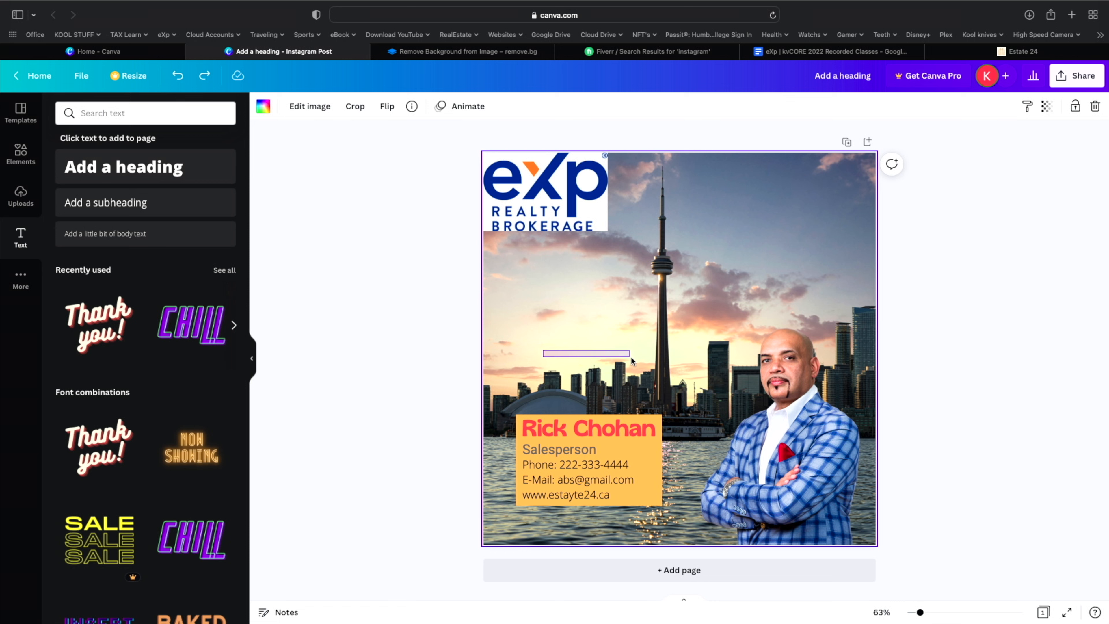
- Shift the skyline slightly within the page frame in crop mode, then finish the crop
double_click(812, 248)
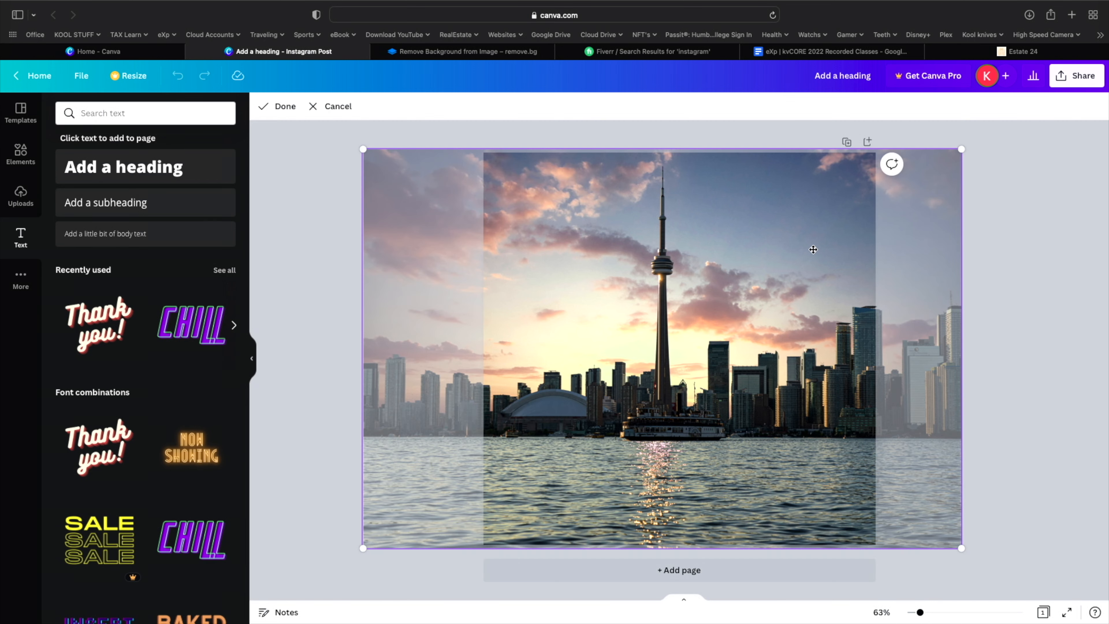
mouse_move(822, 272)
mouse_down()
mouse_move(835, 273)
mouse_move(824, 274)
mouse_up()
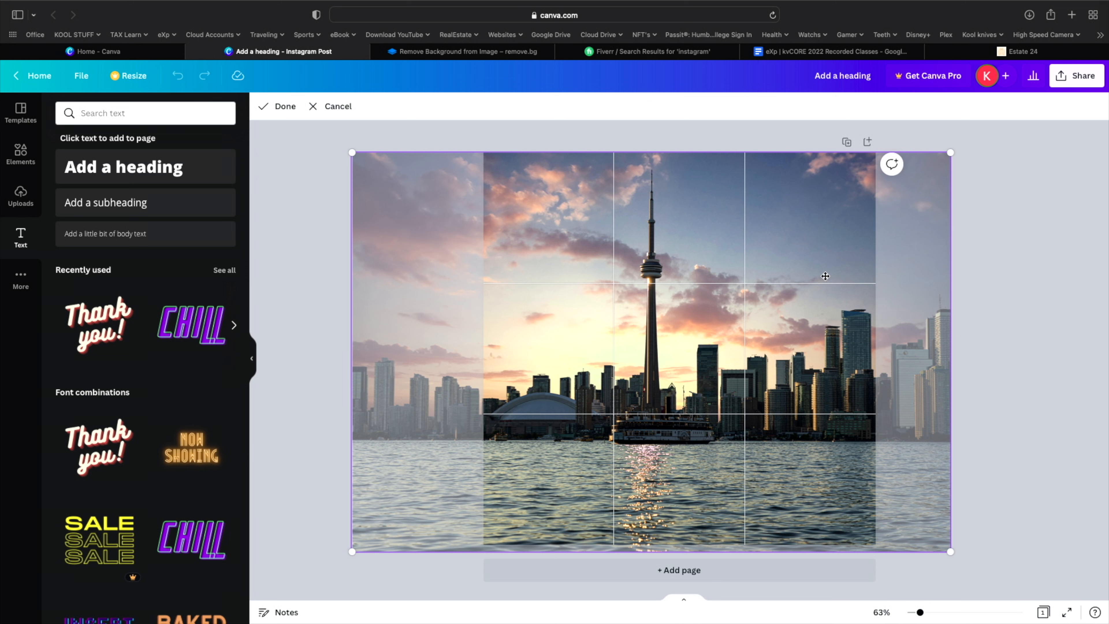
right_click(809, 268)
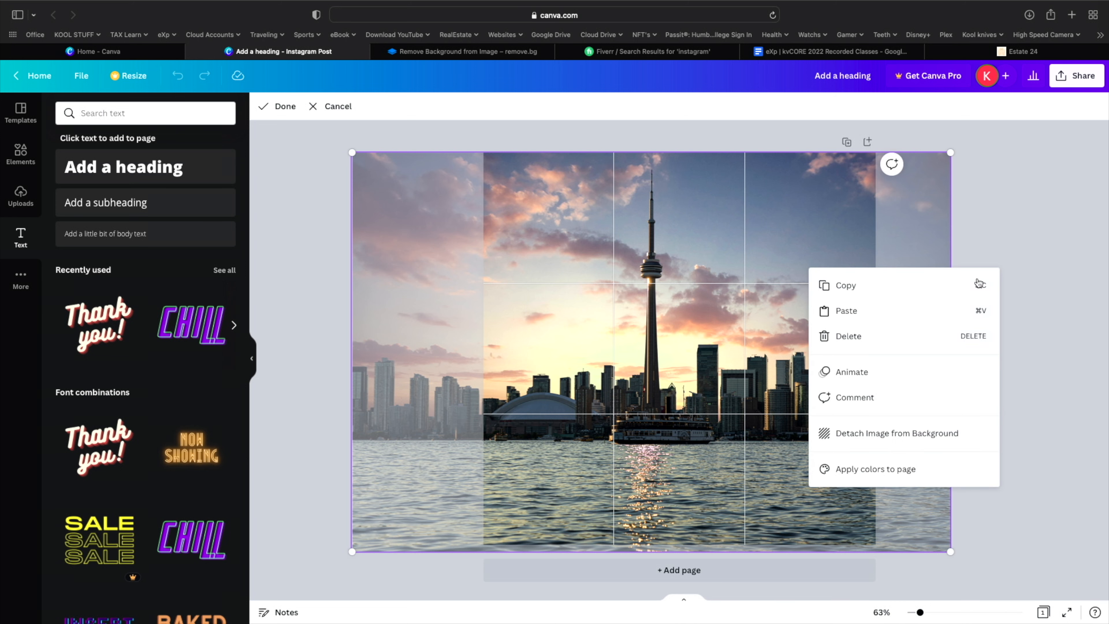
click(1058, 381)
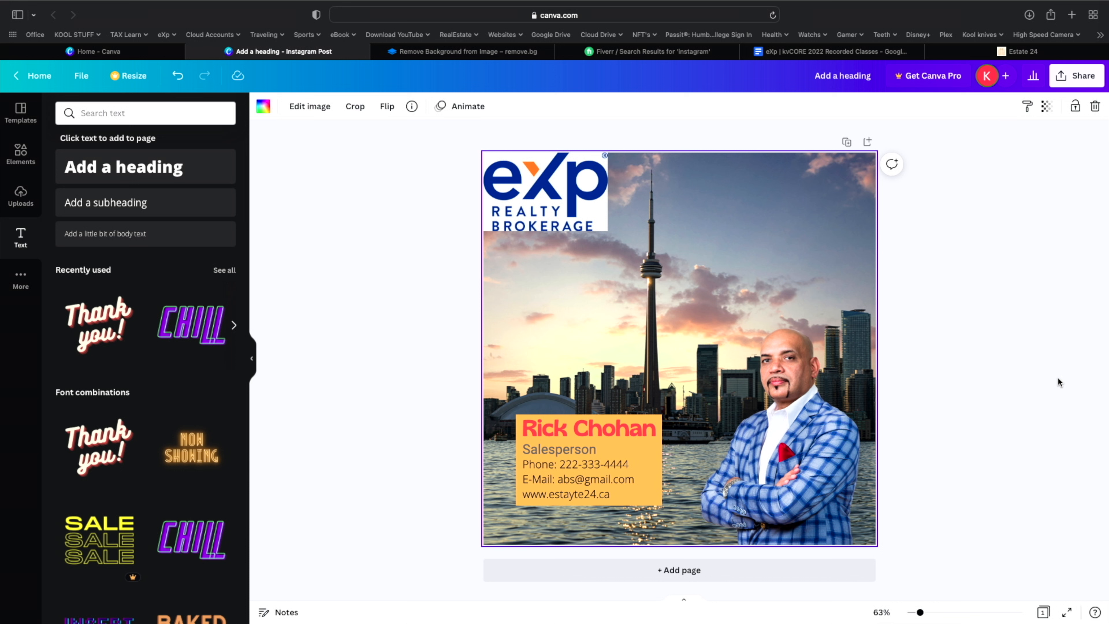
right_click(709, 238)
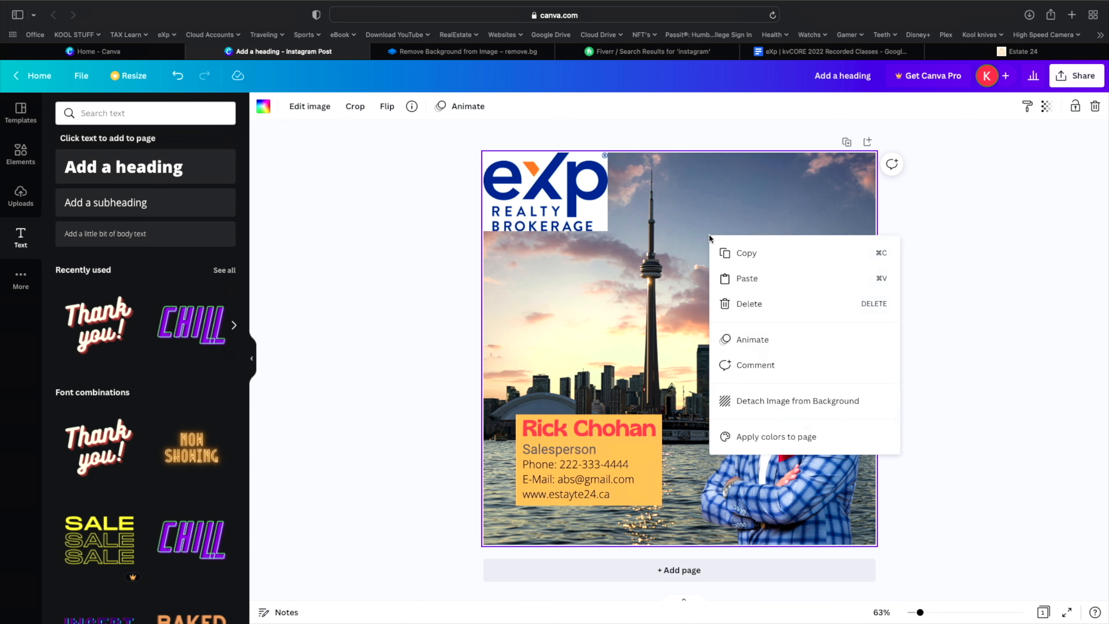
- Detach the skyline image from the page background and send it to the back
click(794, 404)
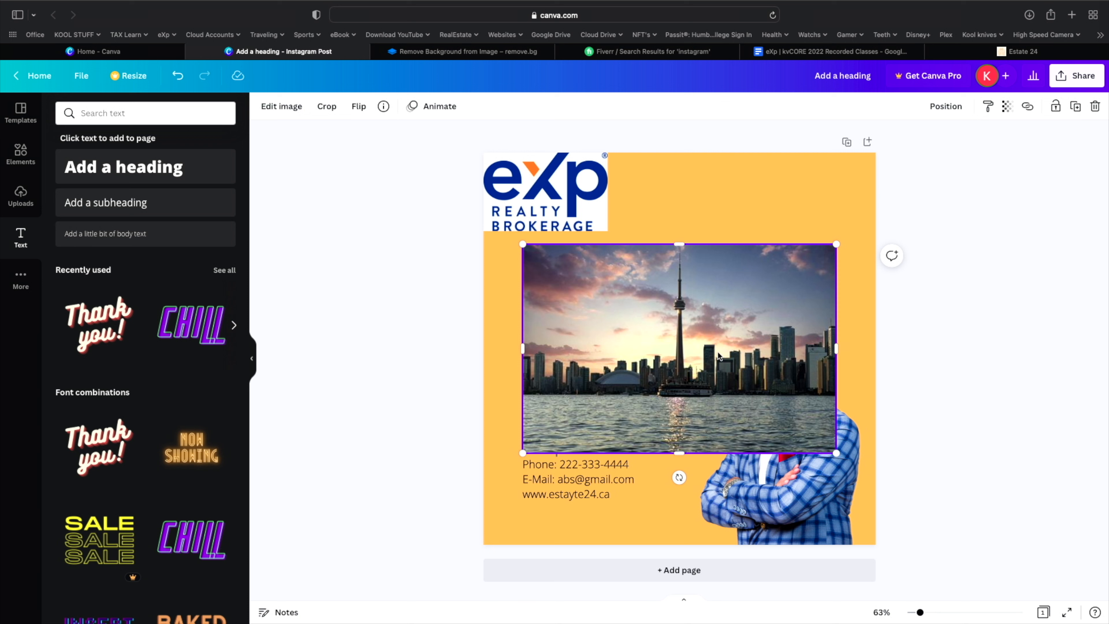
right_click(622, 434)
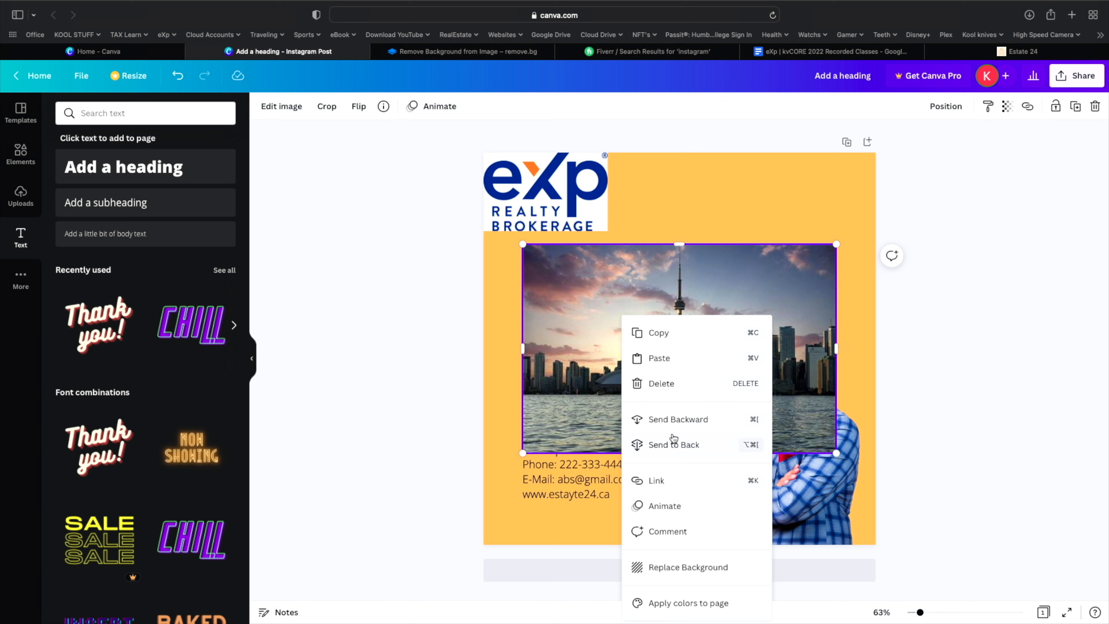
click(670, 444)
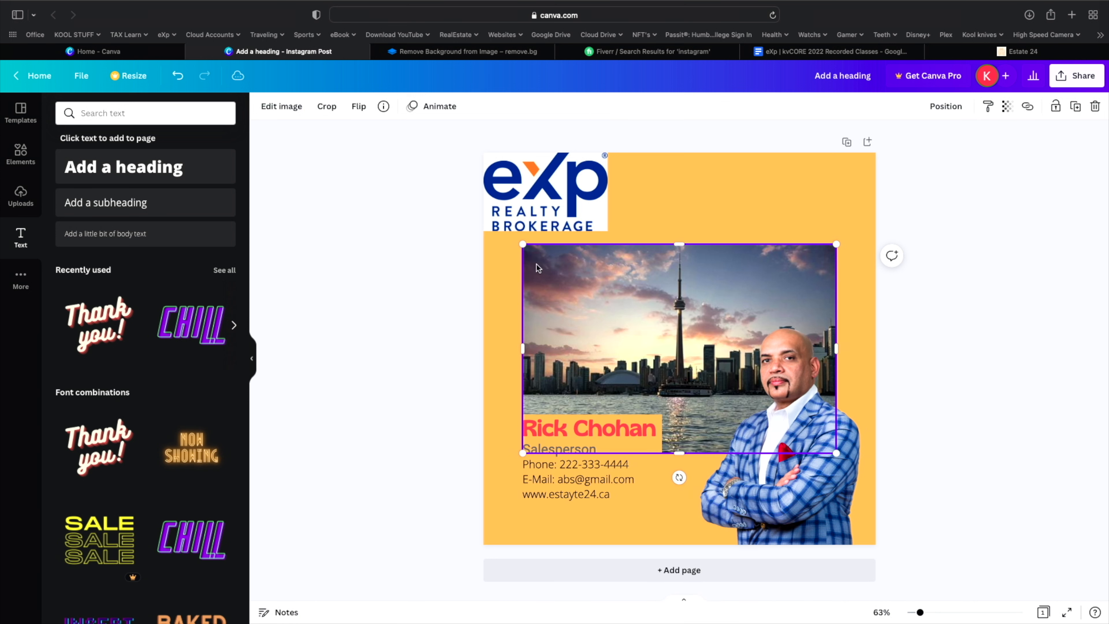
- Resize the skyline photo to 1,080 by 720 and move it to the top of the design
drag(523, 246, 471, 210)
drag(835, 211, 872, 182)
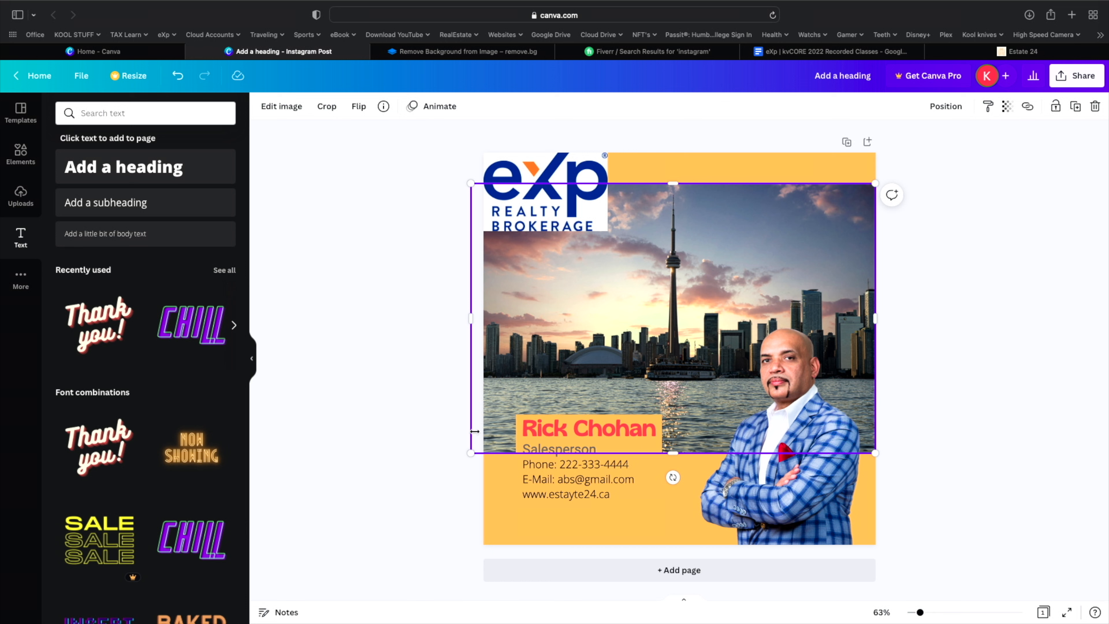
drag(471, 452, 483, 442)
drag(635, 306, 636, 275)
click(951, 360)
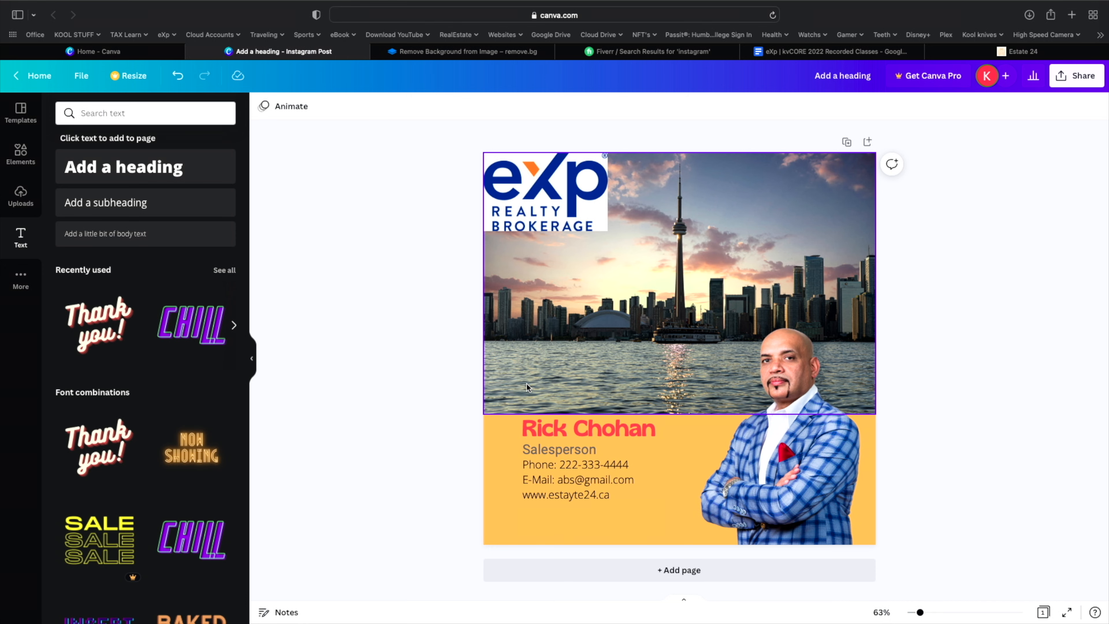
- Align the skyline photo with the card's top-left edge and bring up the sharing options
drag(526, 382, 593, 471)
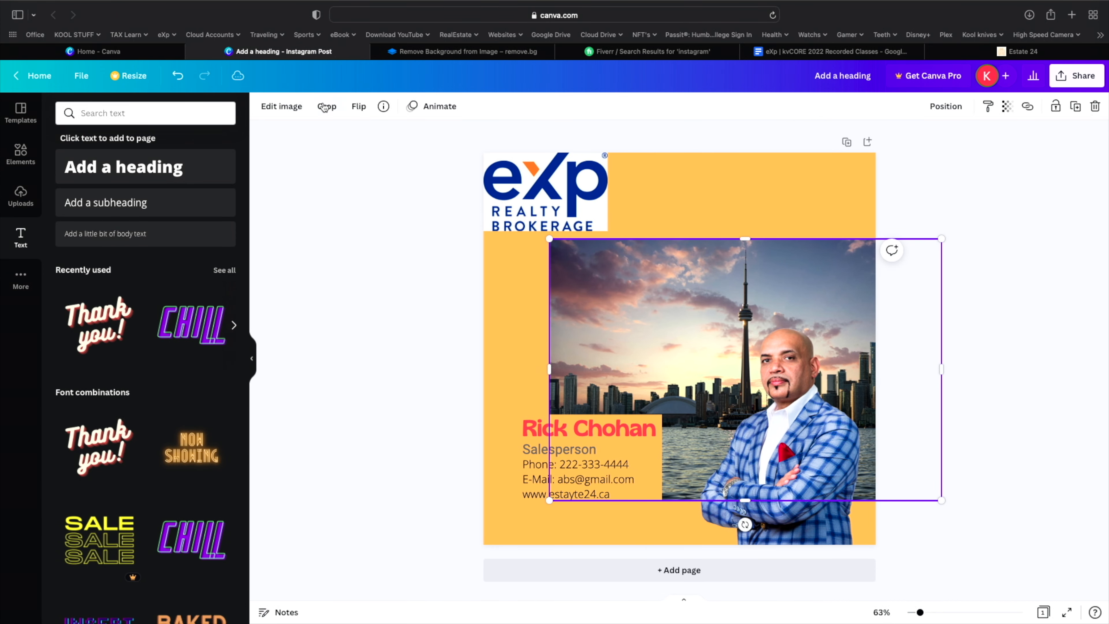
click(176, 77)
drag(589, 293, 651, 262)
drag(595, 326, 537, 362)
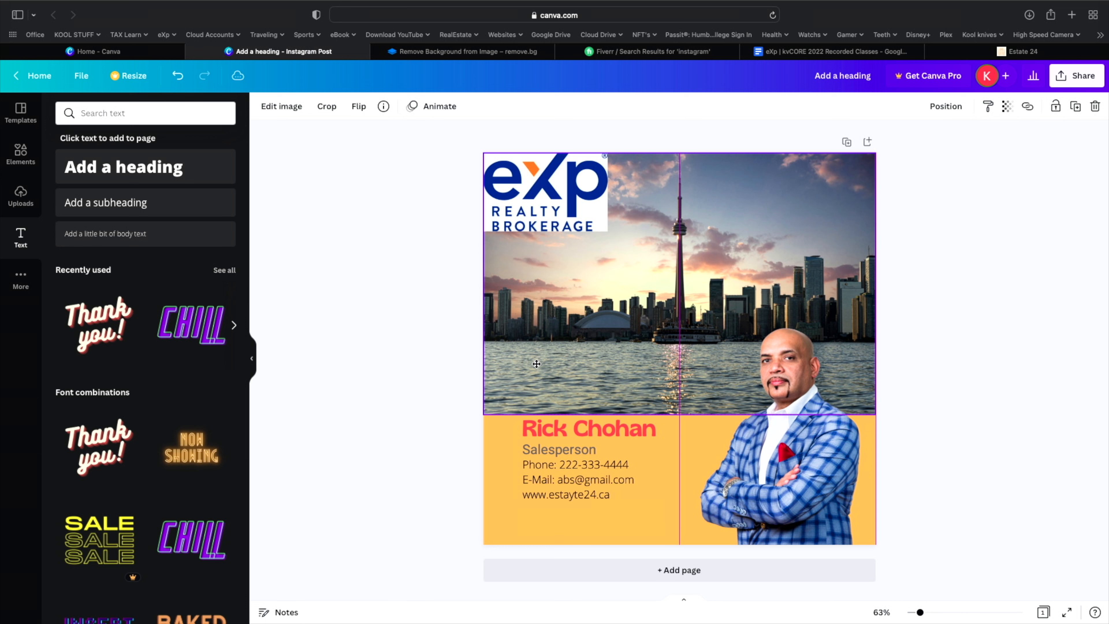
click(1044, 371)
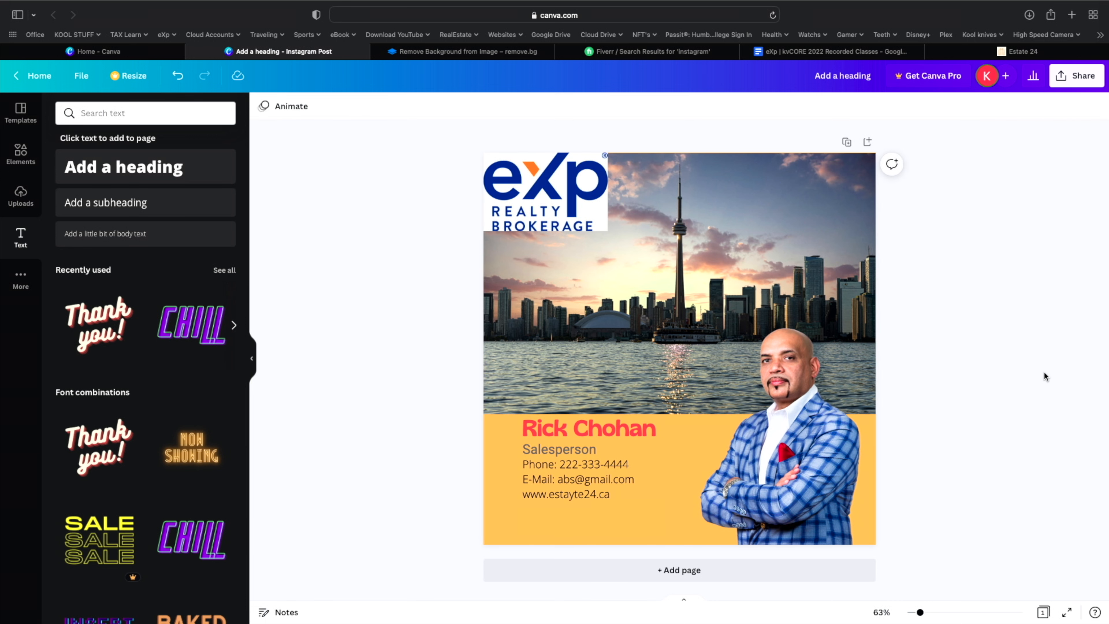
click(1077, 81)
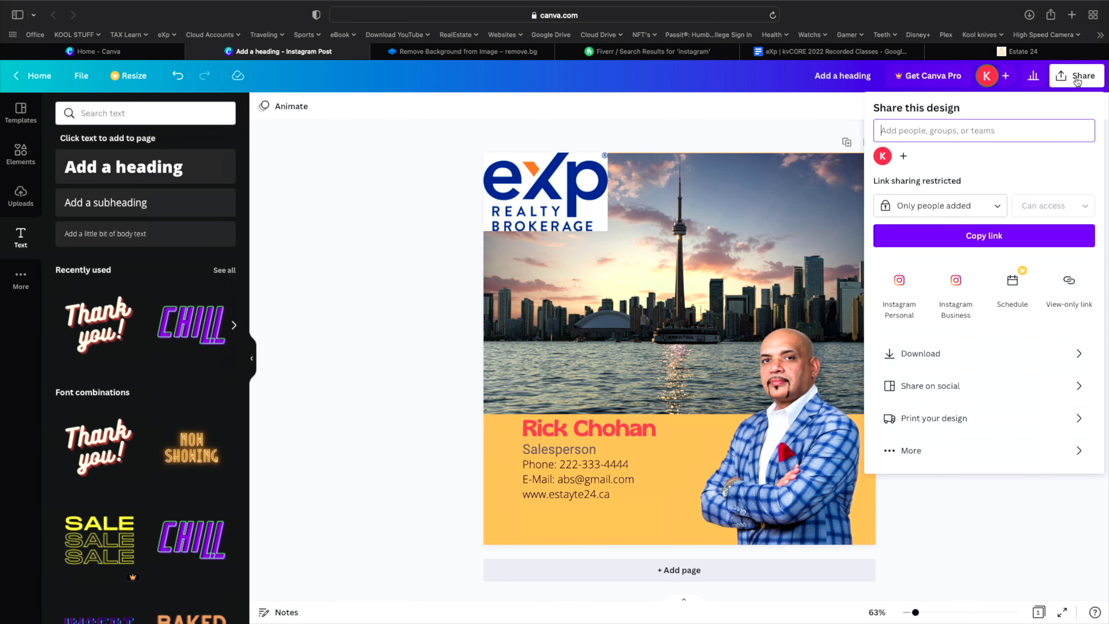
- Download the post as a JPG instead of PNG and show the browser's recent downloads
click(935, 351)
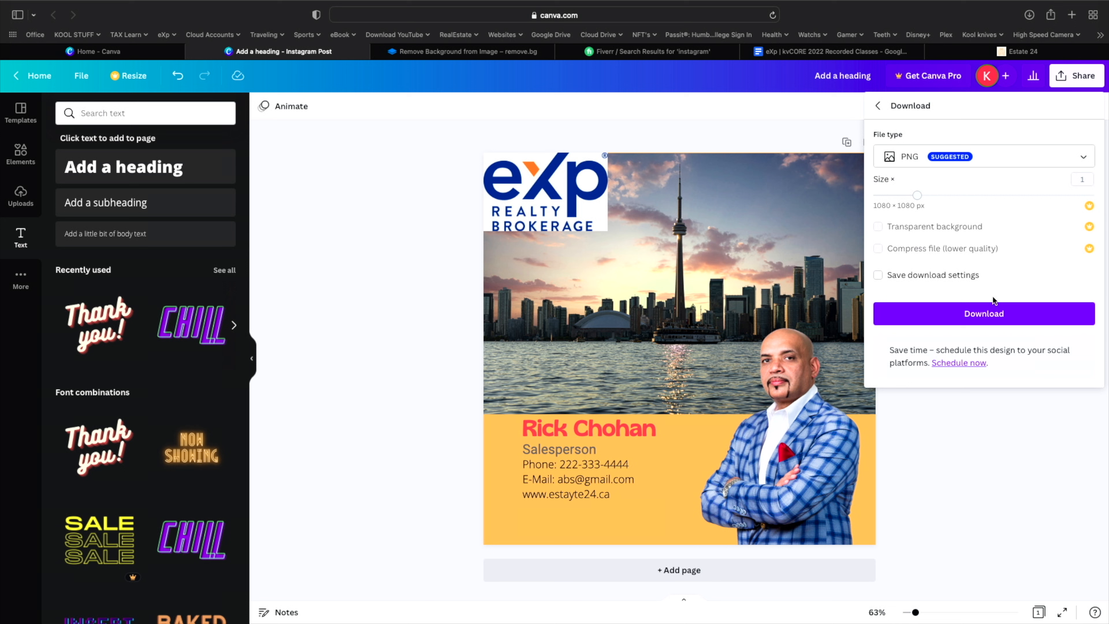
click(915, 161)
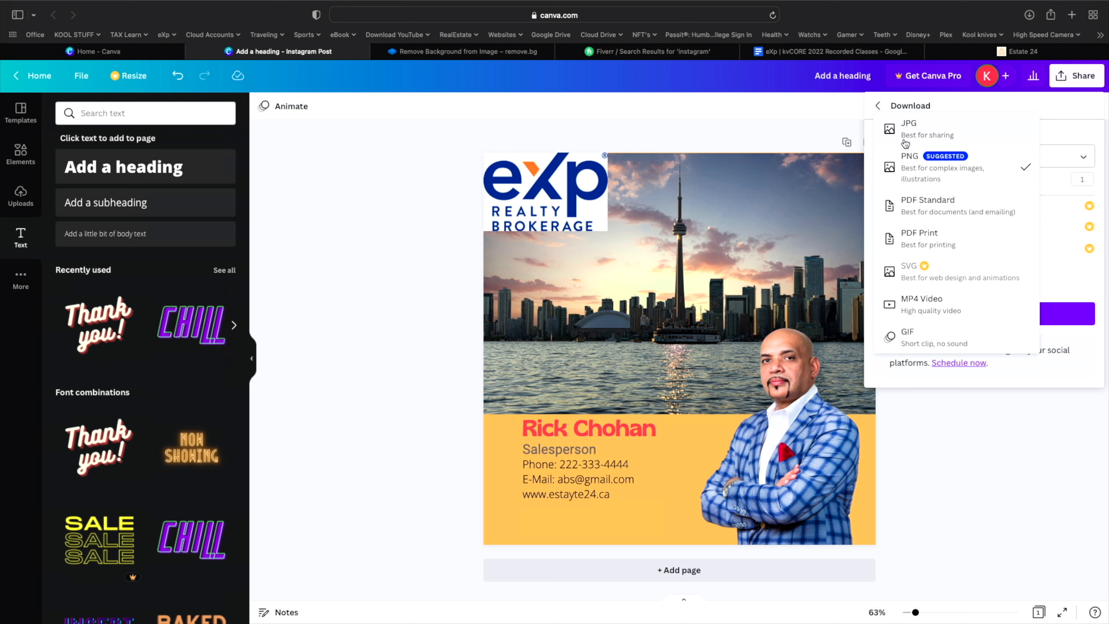
click(924, 157)
click(926, 157)
click(913, 128)
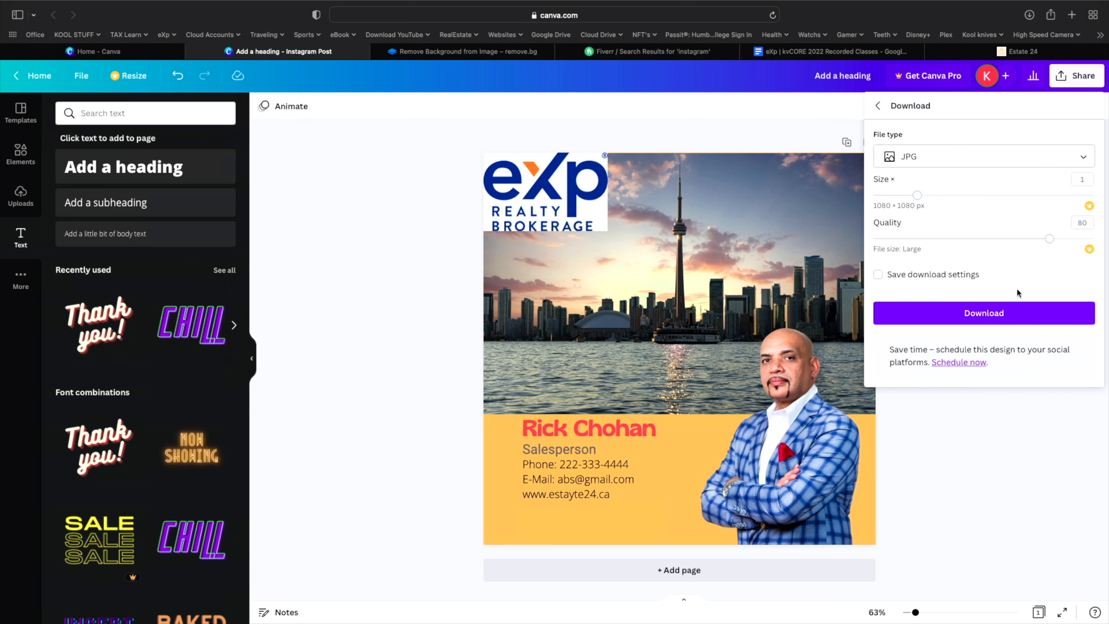
click(984, 313)
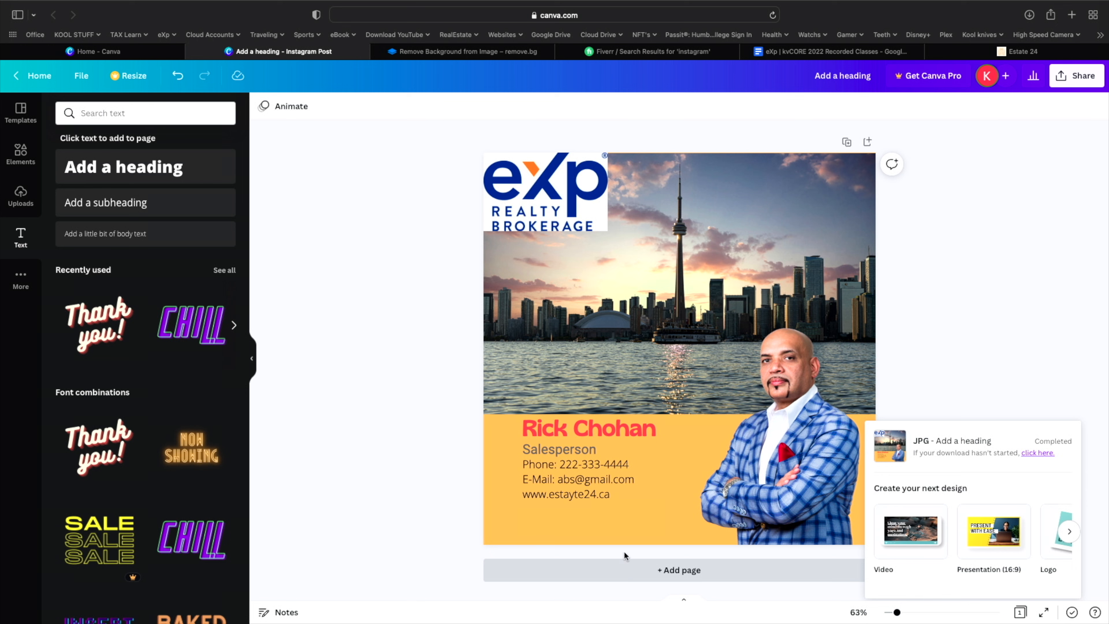
click(1029, 15)
- Reveal Add a heading.jpg in the Downloads folder, enlarge the window and preview it with Quick Look
click(1085, 71)
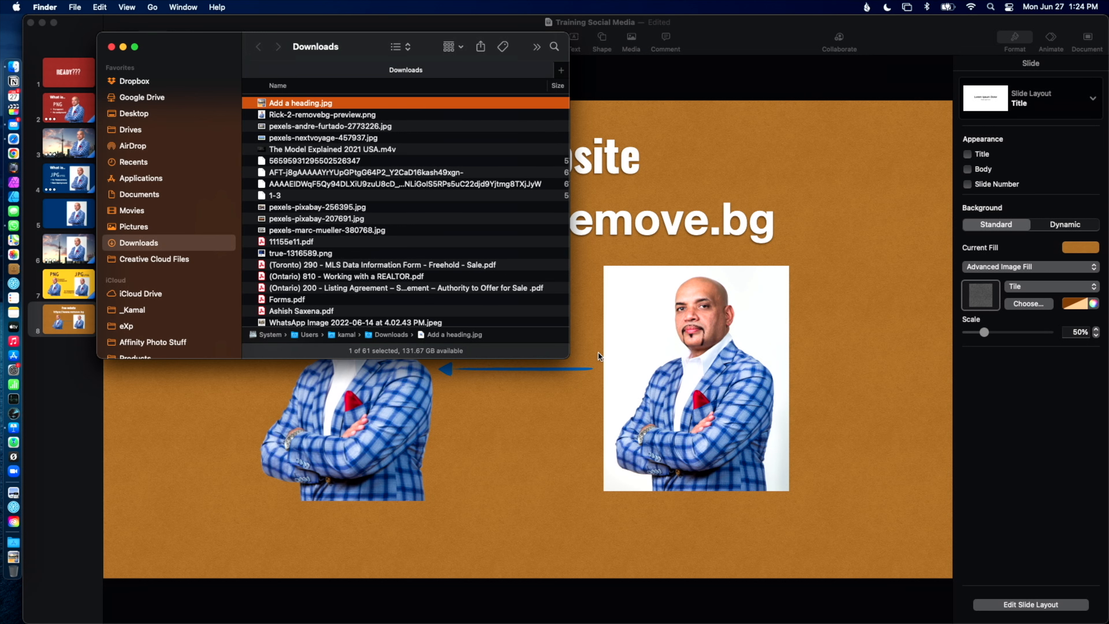
drag(575, 354, 817, 567)
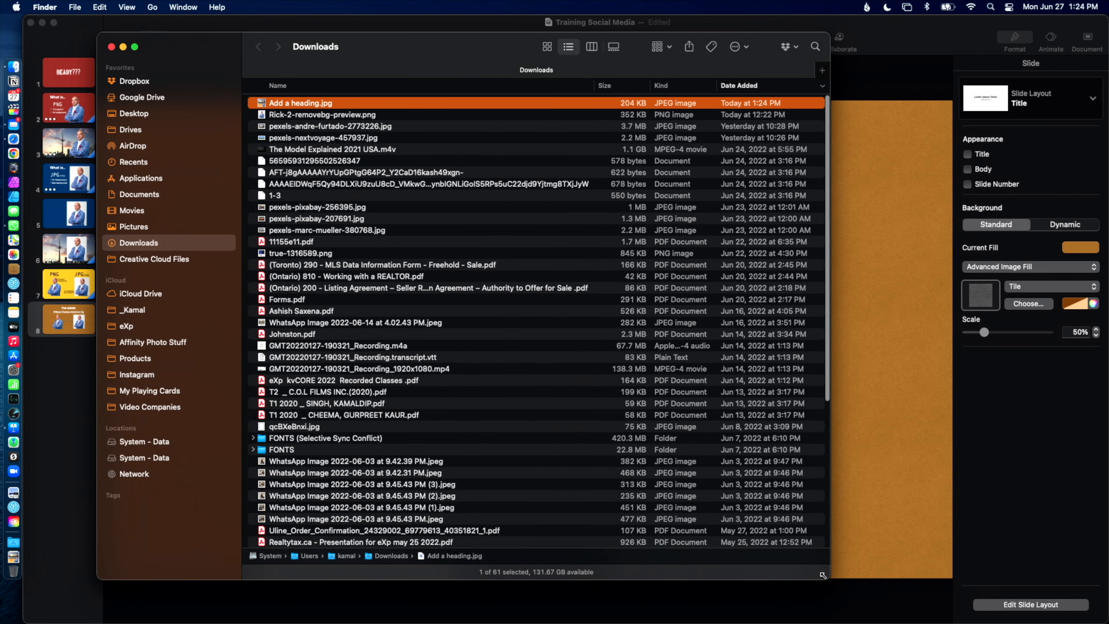
key(space)
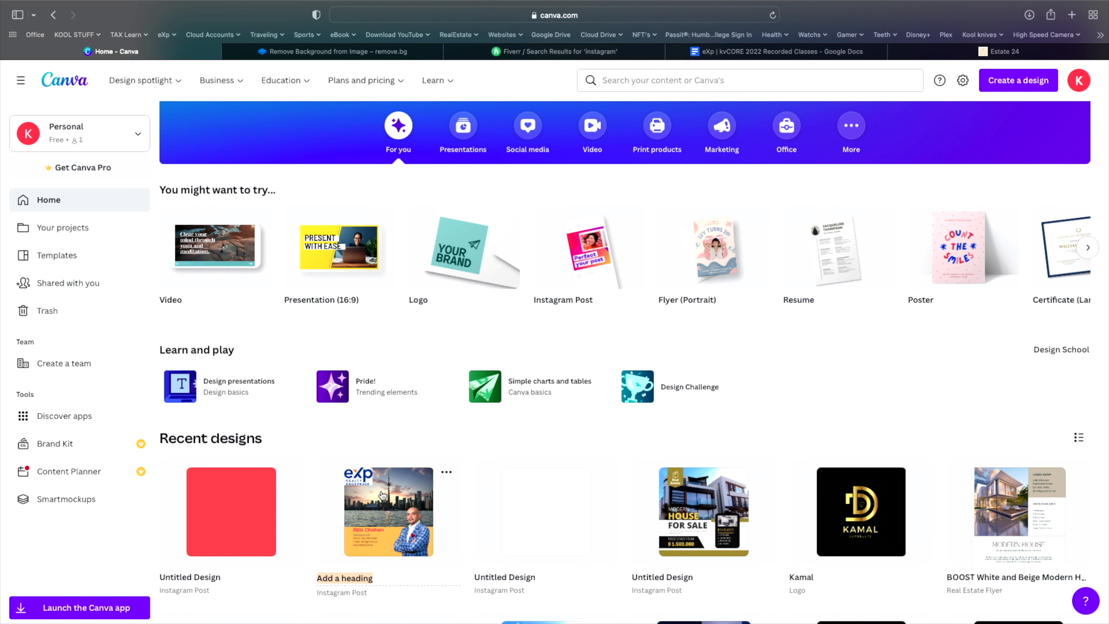
- Make a copy of the Add a heading design from the Canva home page
click(446, 473)
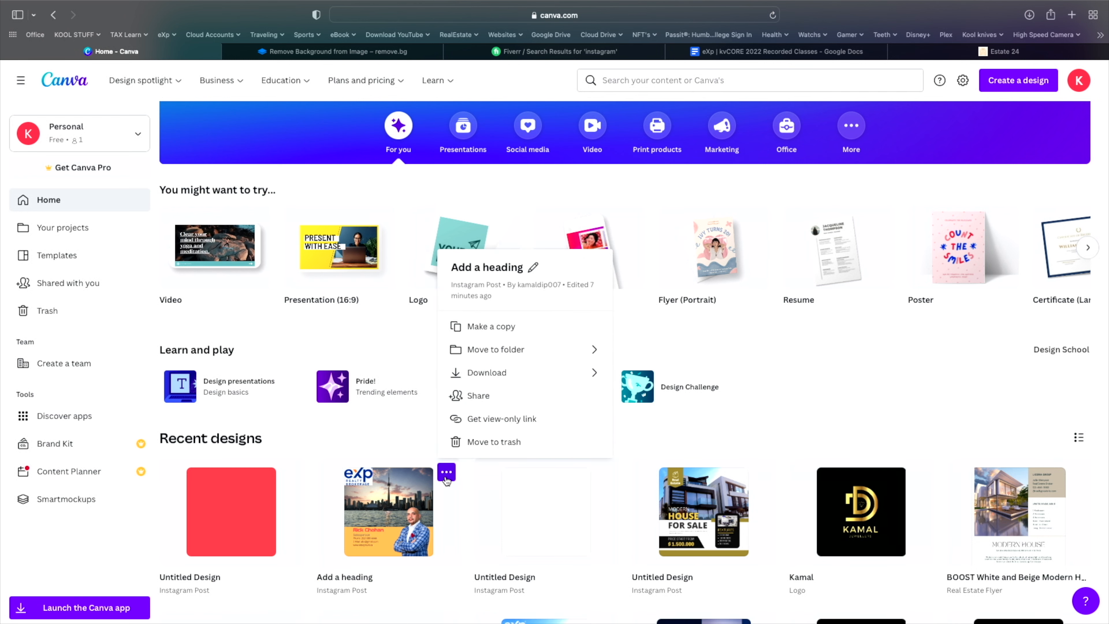
click(507, 330)
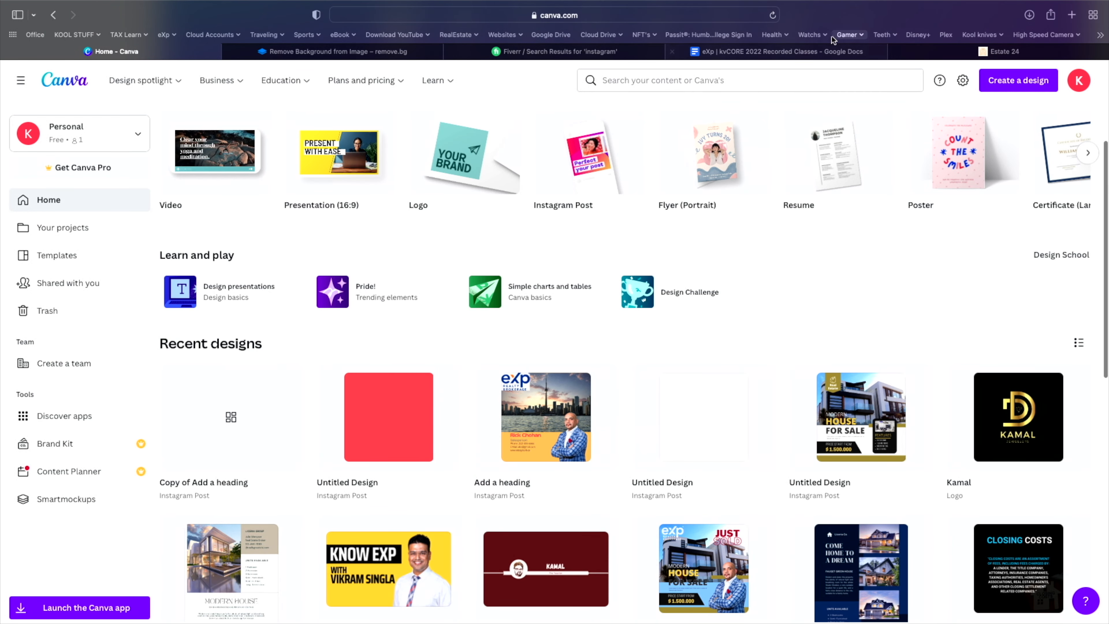
click(773, 15)
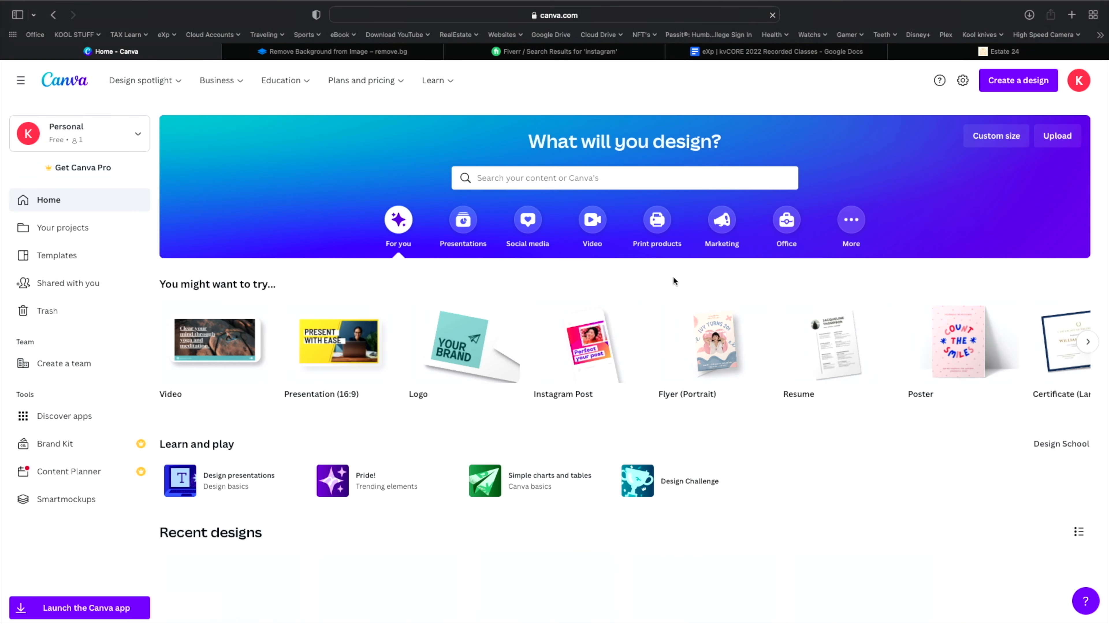
scroll(673, 281, down, 10)
scroll(681, 288, up, 2)
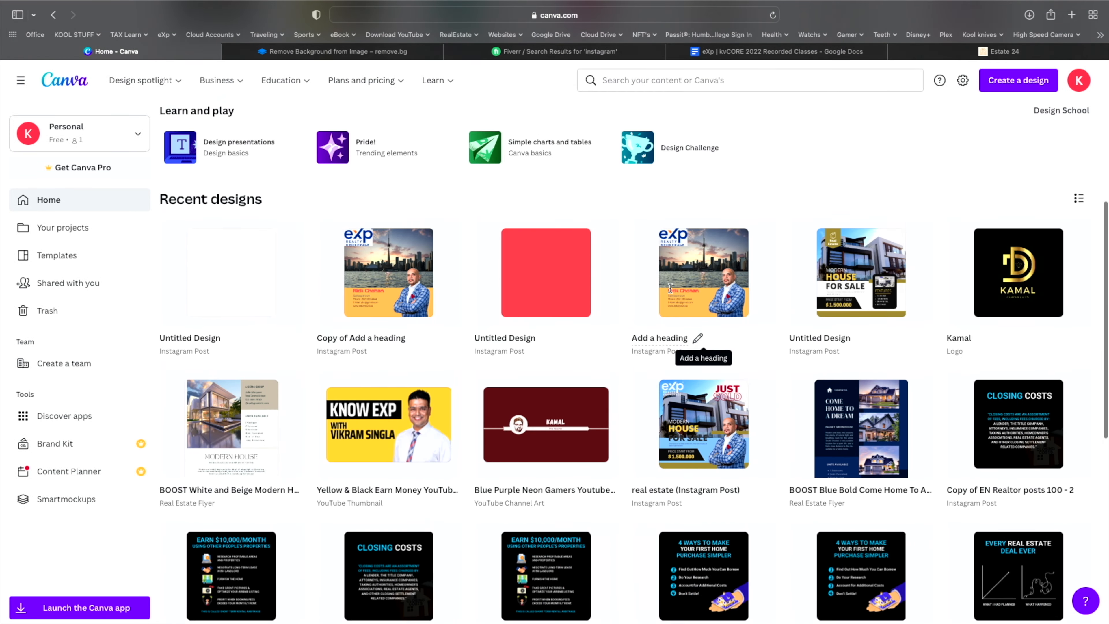
scroll(671, 288, up, 1)
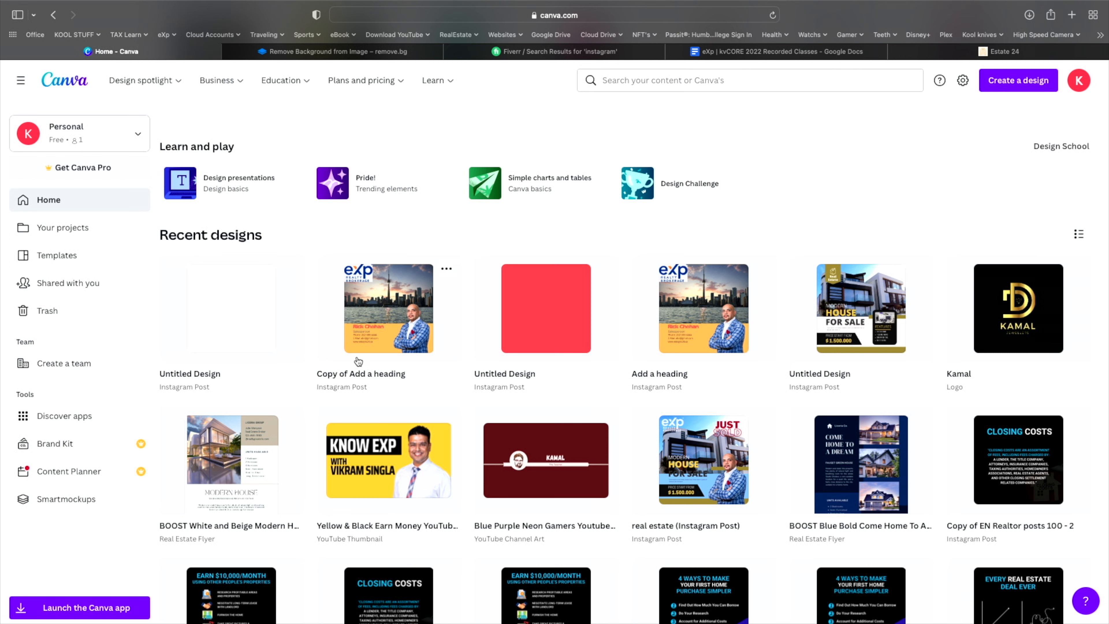
- Delete the Toronto skyline photo from Copy of Add a heading and return home
click(396, 312)
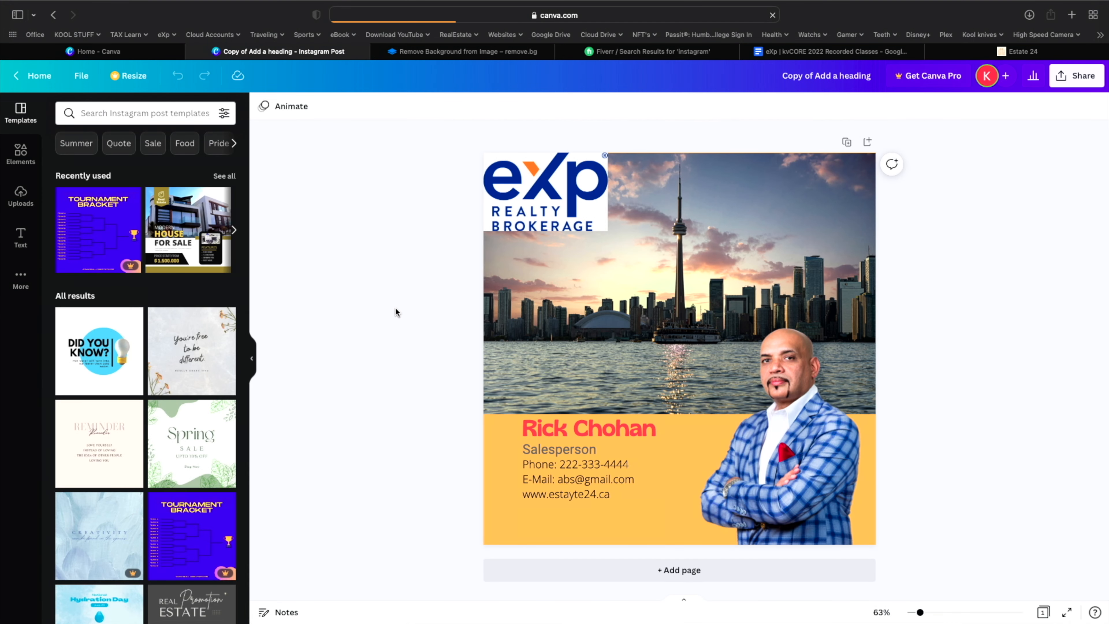
click(653, 274)
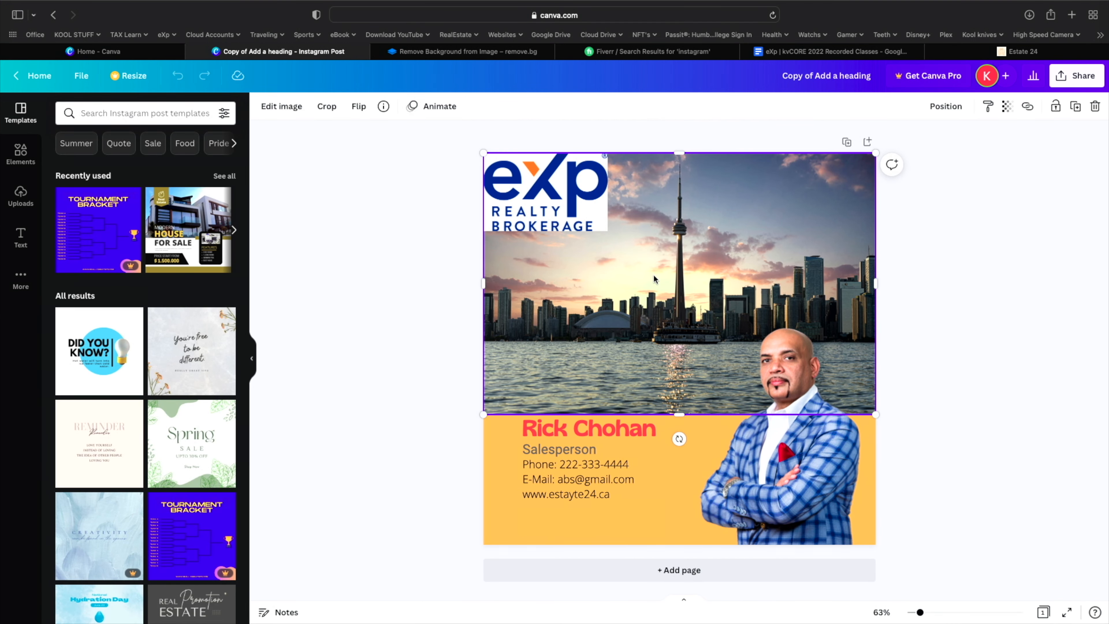
key(Delete)
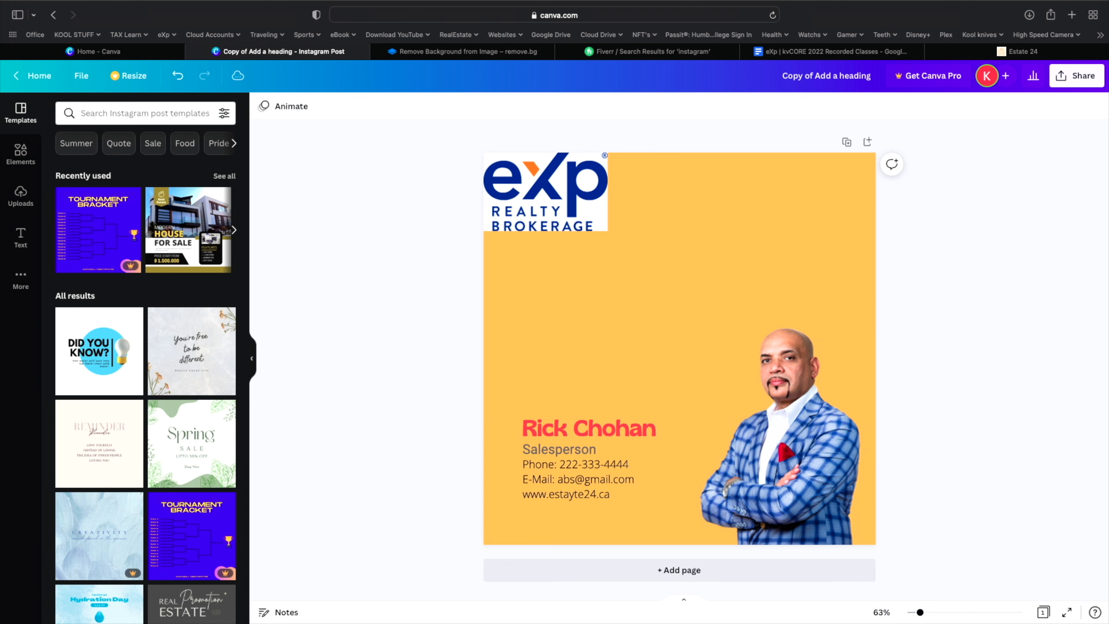
click(40, 78)
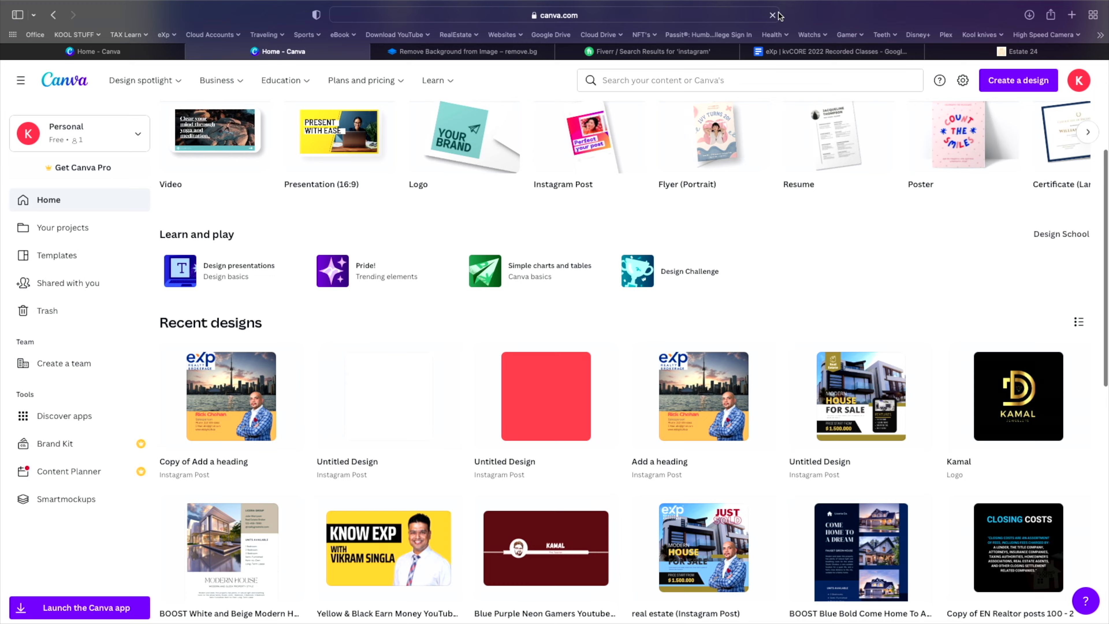
click(774, 14)
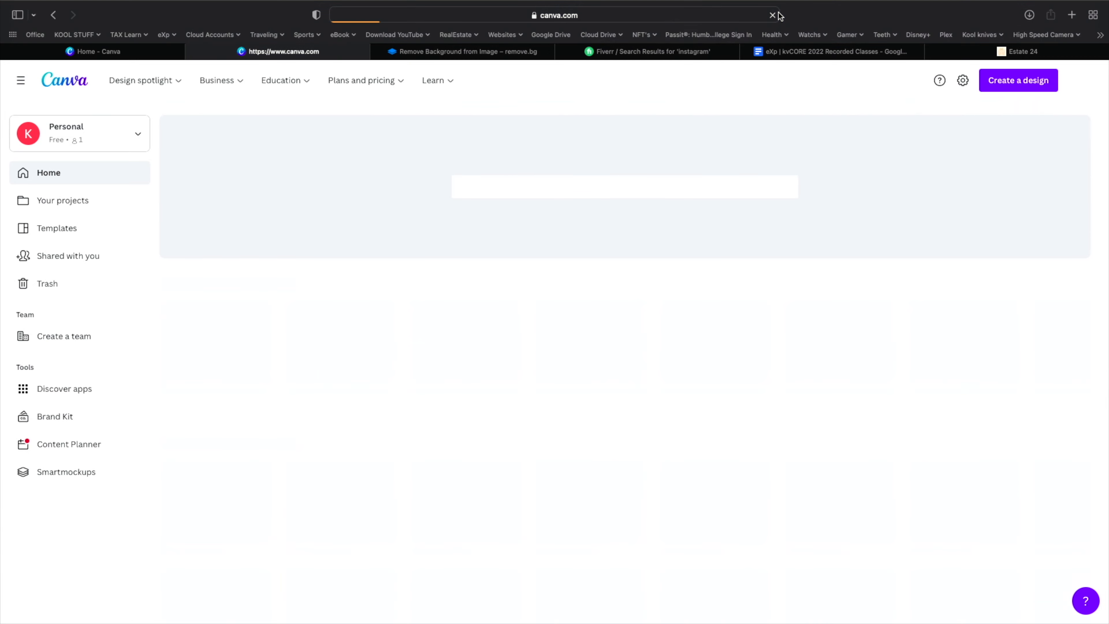
scroll(473, 349, down, 5)
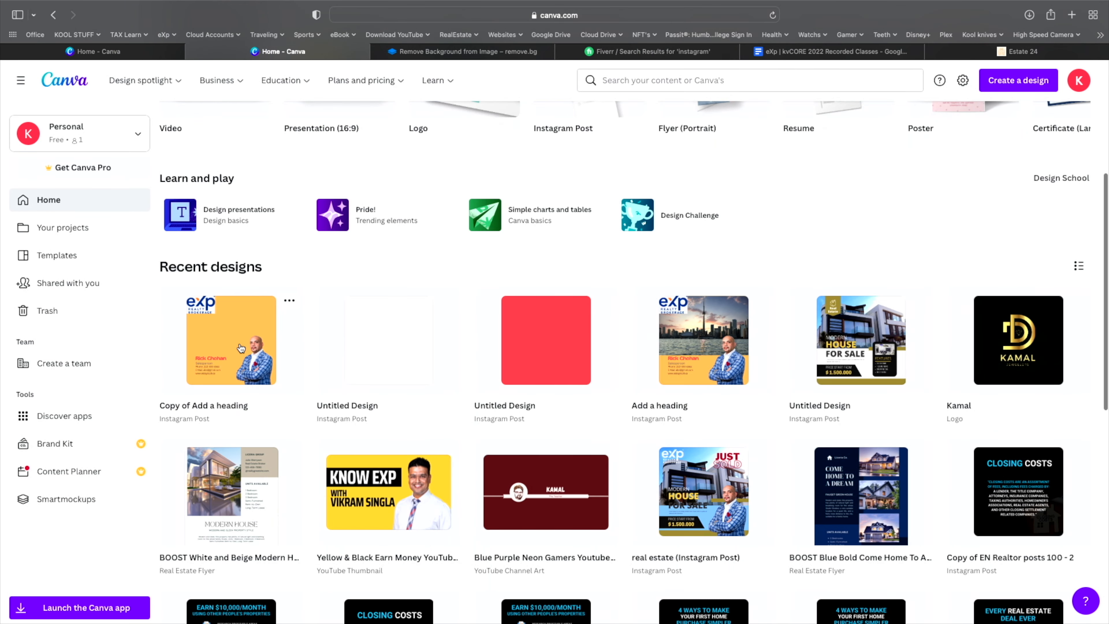
- Rename Copy of Add a heading to 'Temp'
click(226, 399)
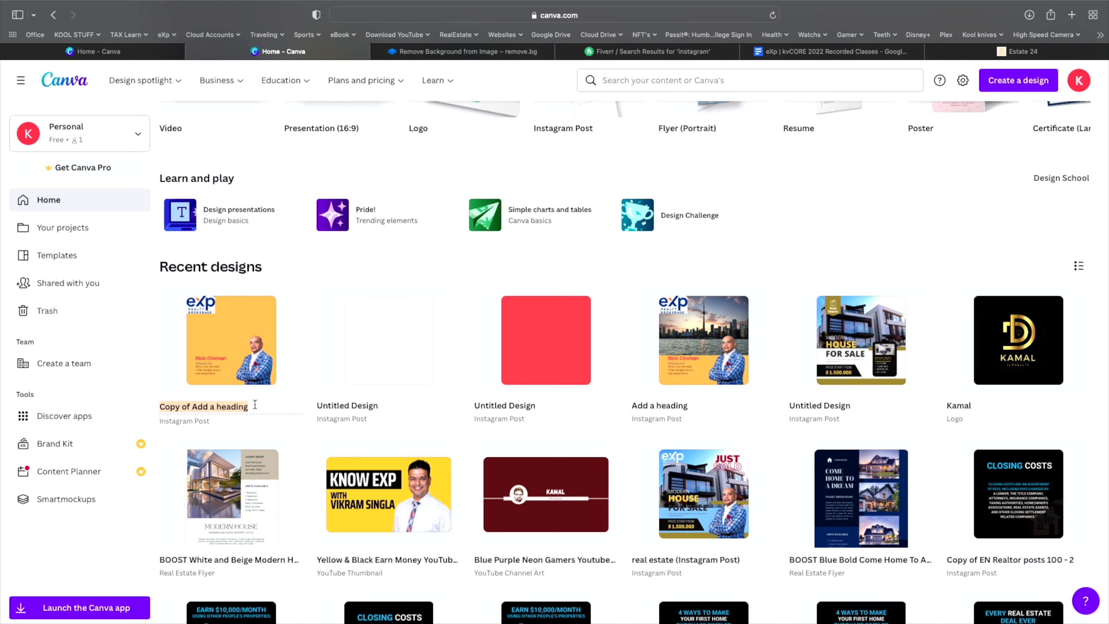
text(R)
text(Te)
text(mp)
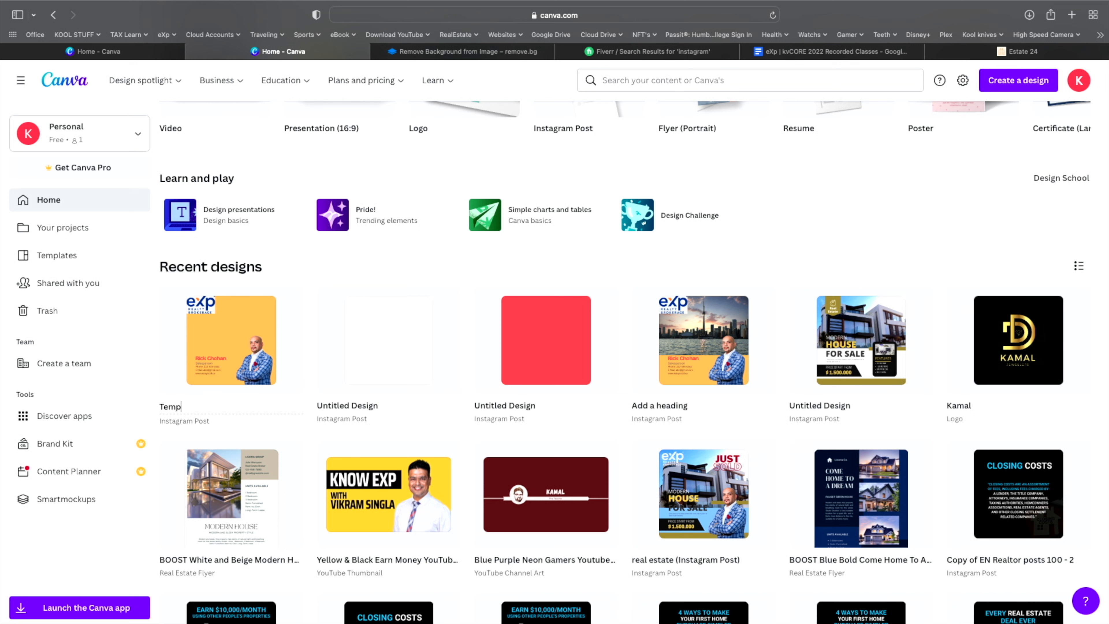
click(279, 260)
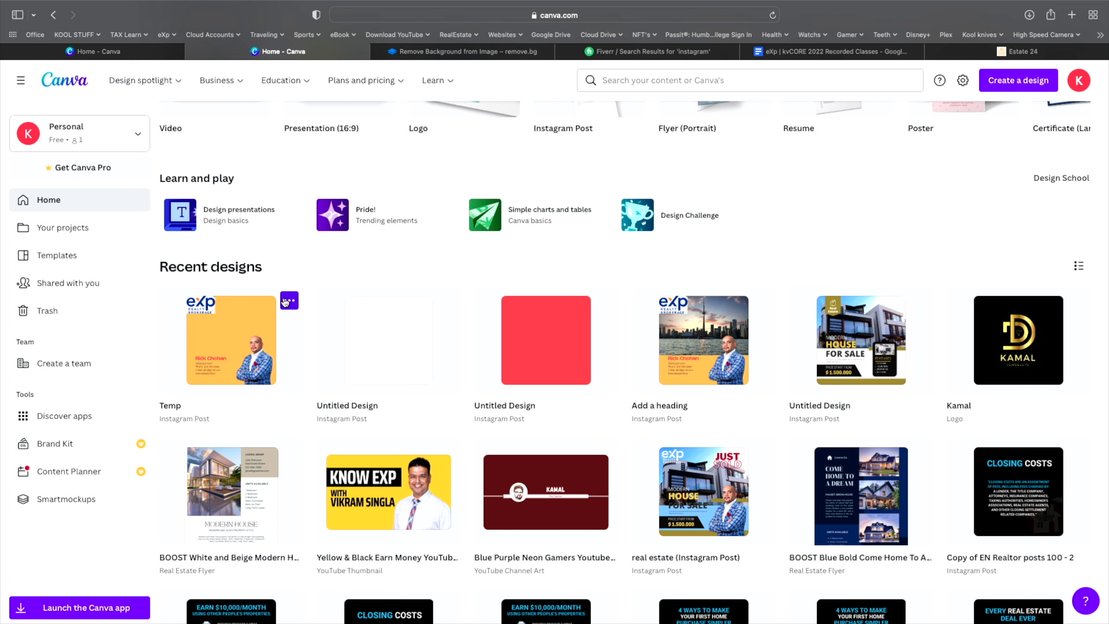
- Duplicate the Temp design and open Copy of Temp for editing
click(289, 302)
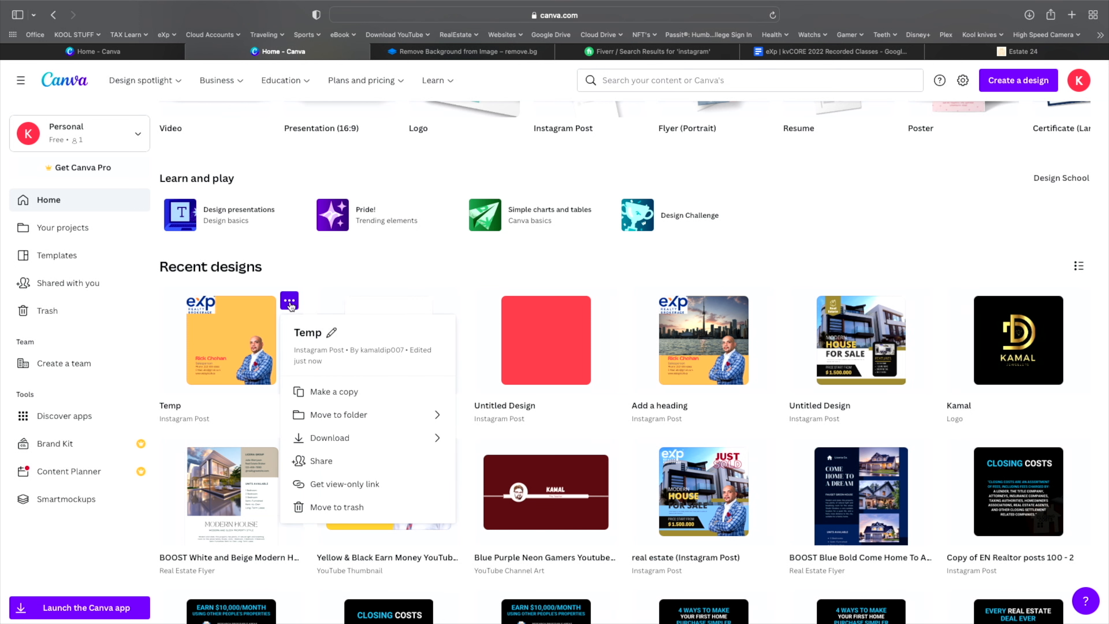
click(325, 390)
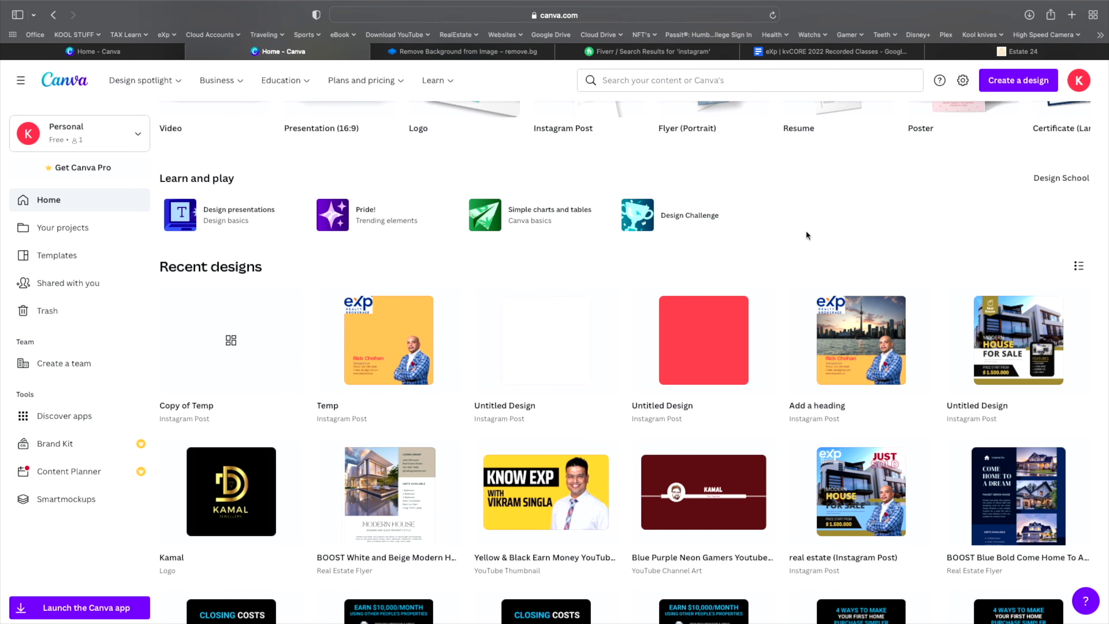
click(771, 16)
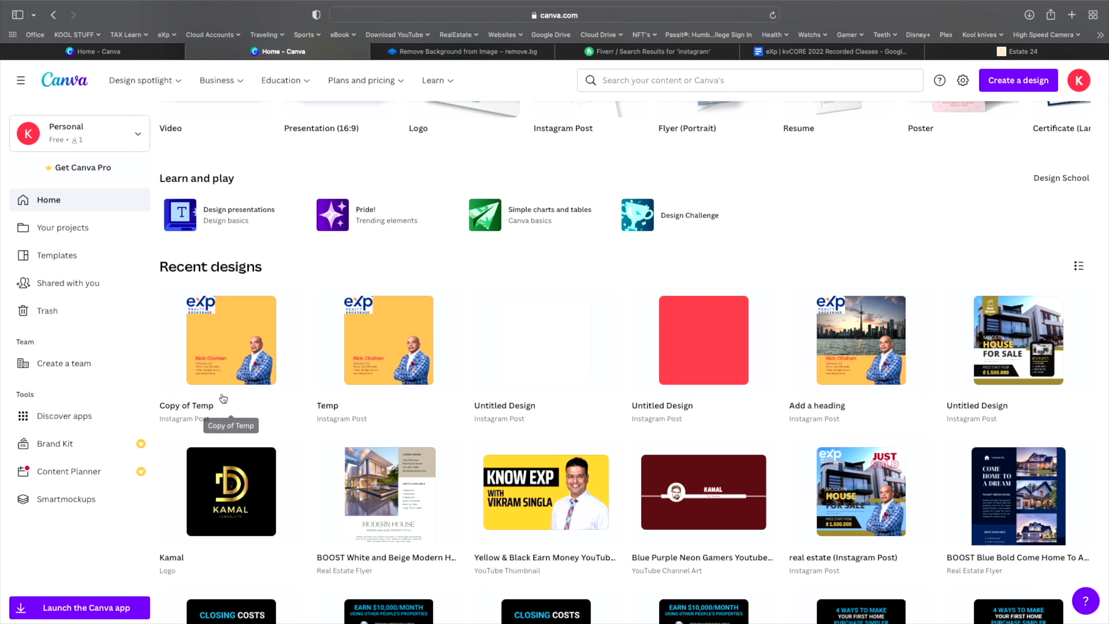
click(251, 330)
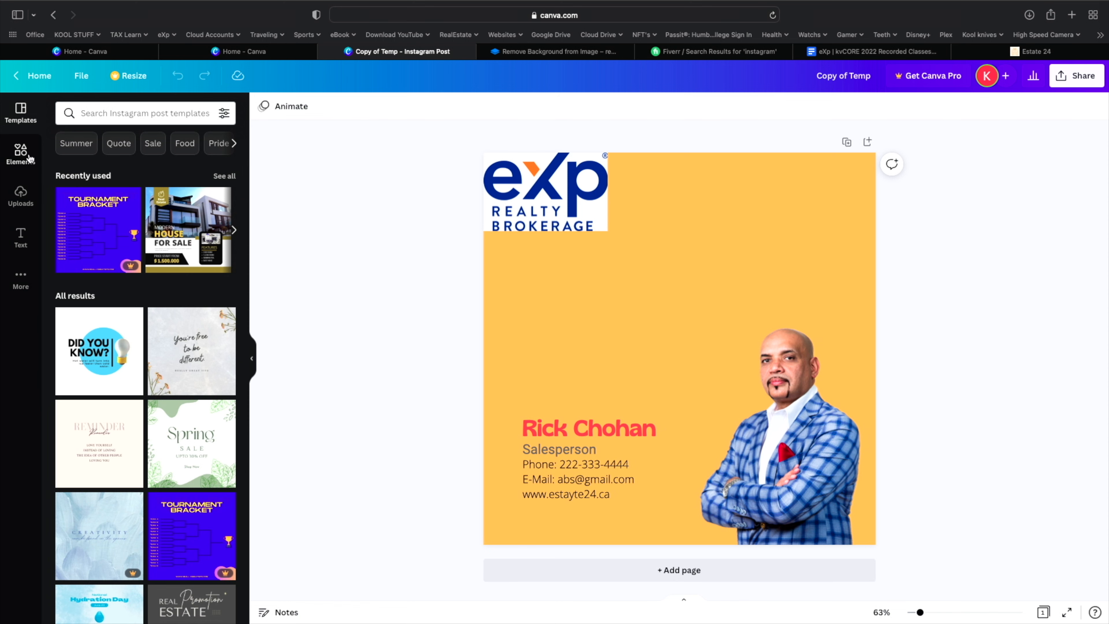
- Upload pexels-nextvoyage-457937.jpg and add the Toronto skyline photo to the design
click(20, 196)
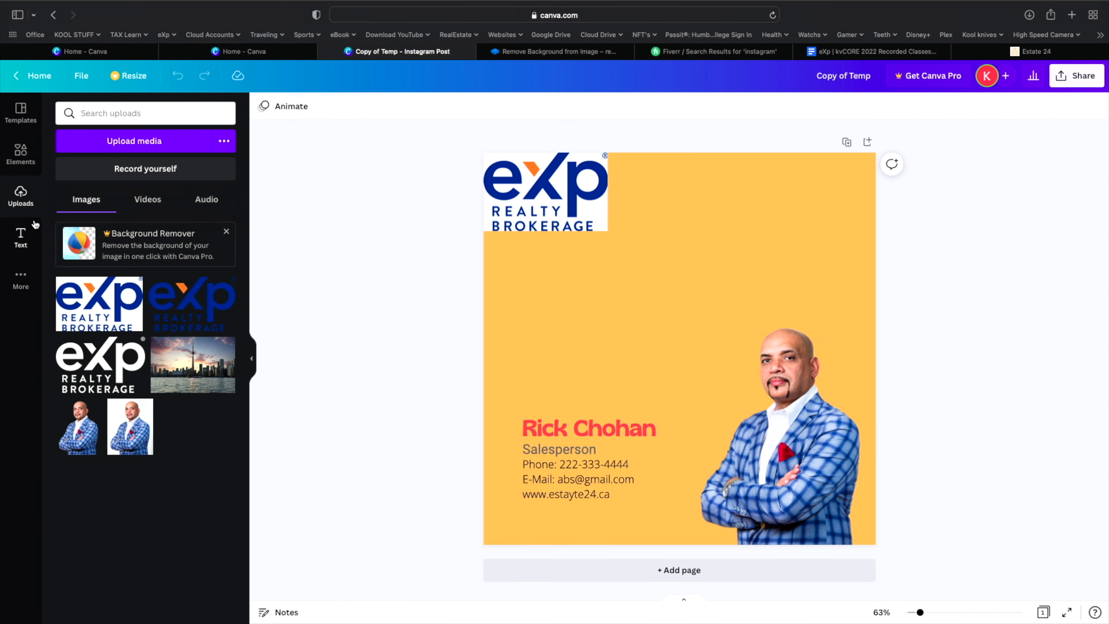
click(134, 141)
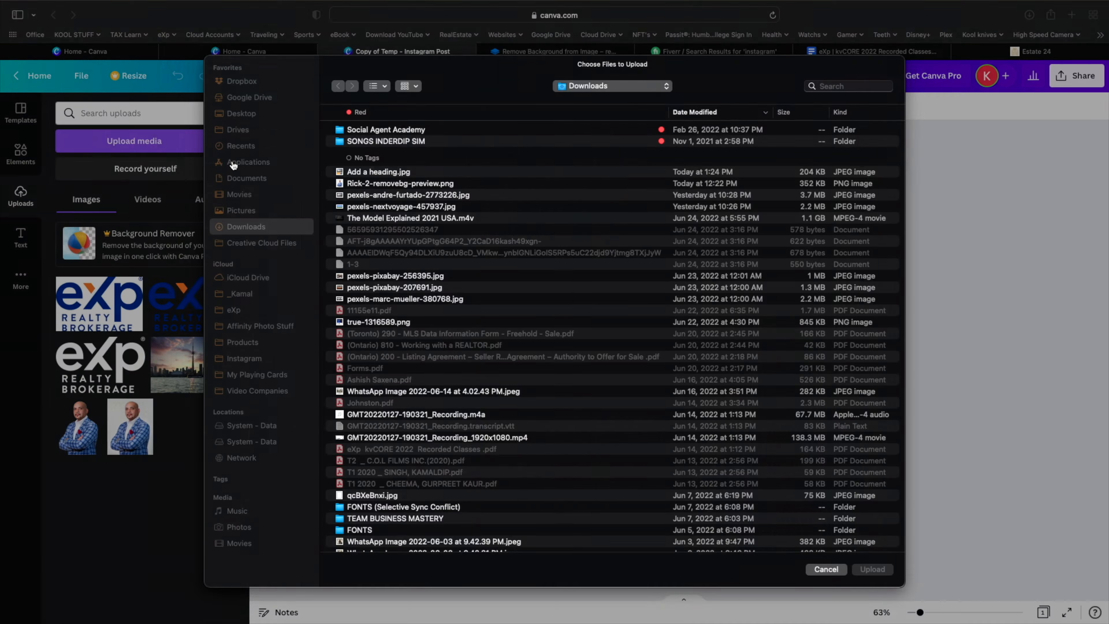
click(389, 211)
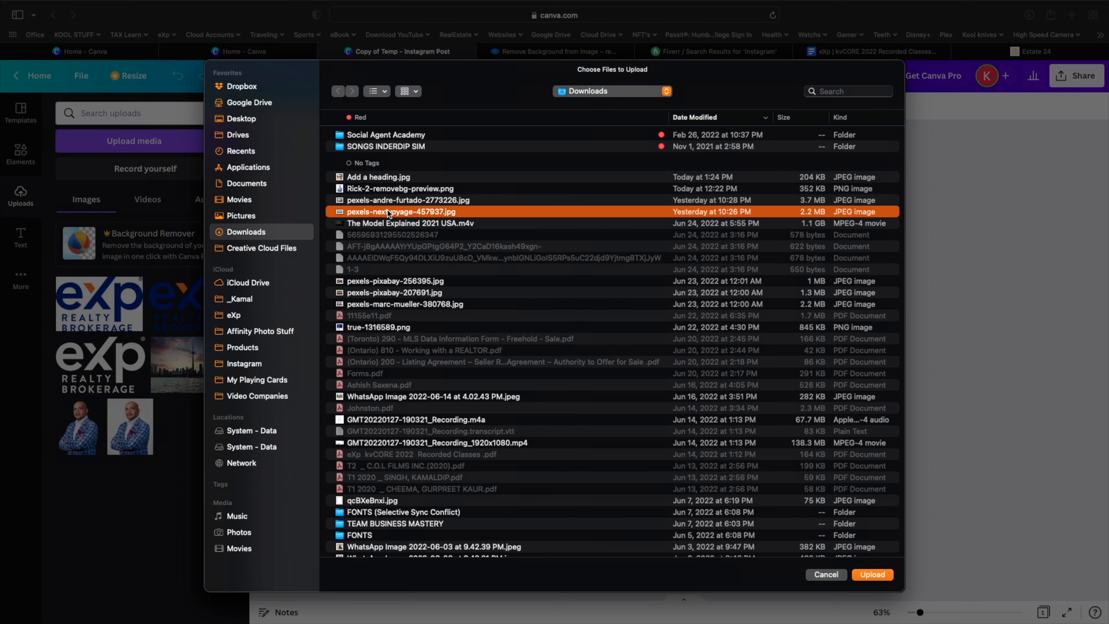
key(space)
key(space)
key(Return)
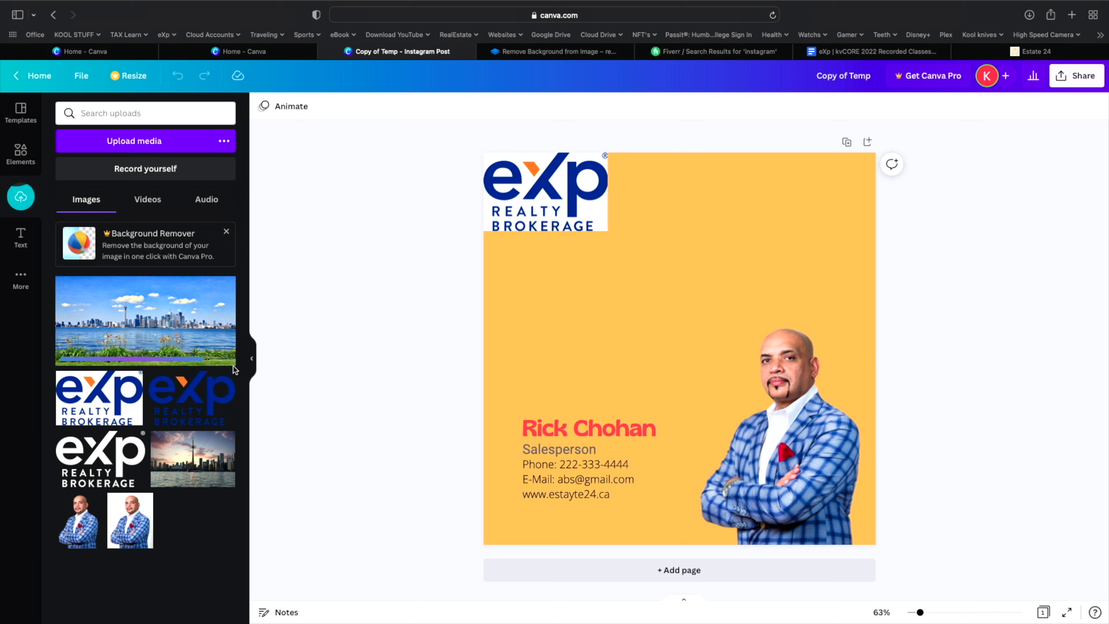
click(190, 333)
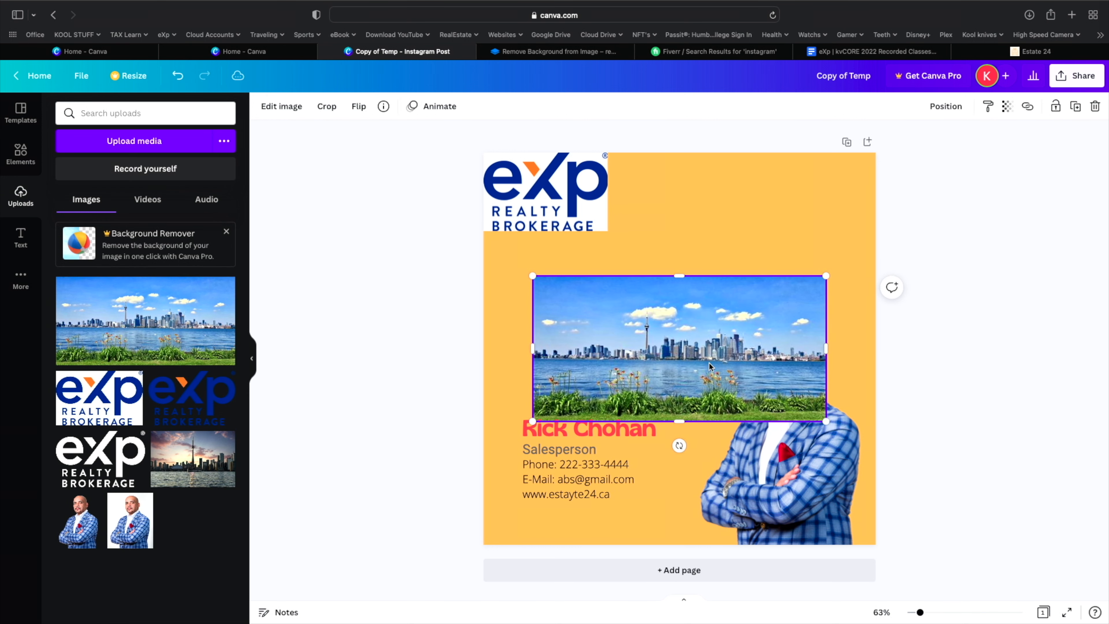
- Stretch the skyline to full page width and send it backward behind the logo and headshot
drag(700, 341, 698, 298)
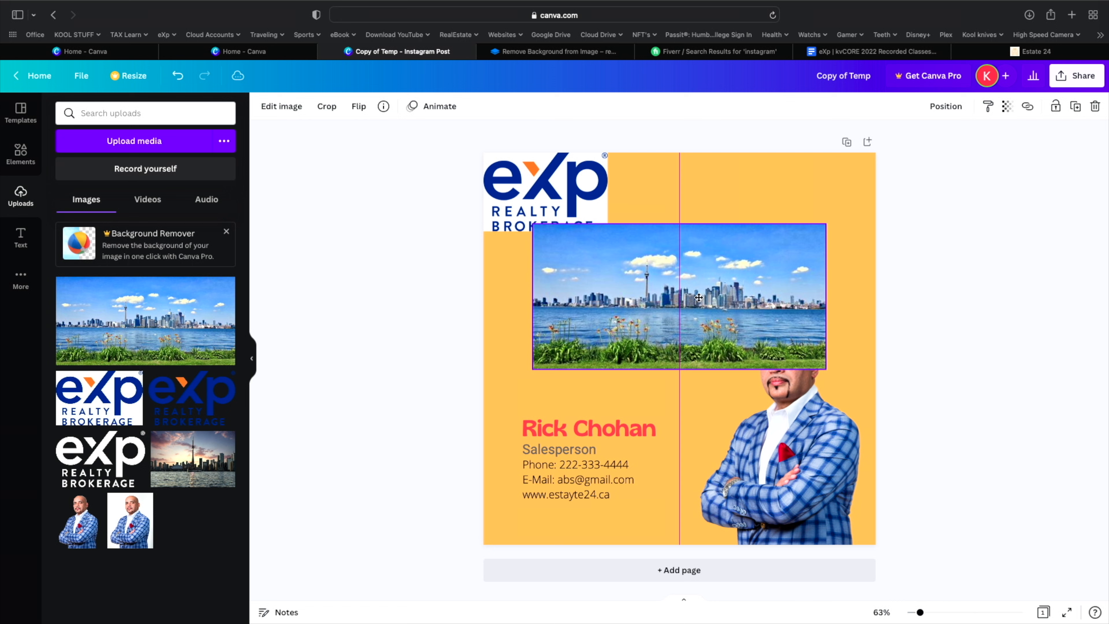
drag(532, 371, 483, 394)
drag(823, 225, 869, 197)
right_click(734, 251)
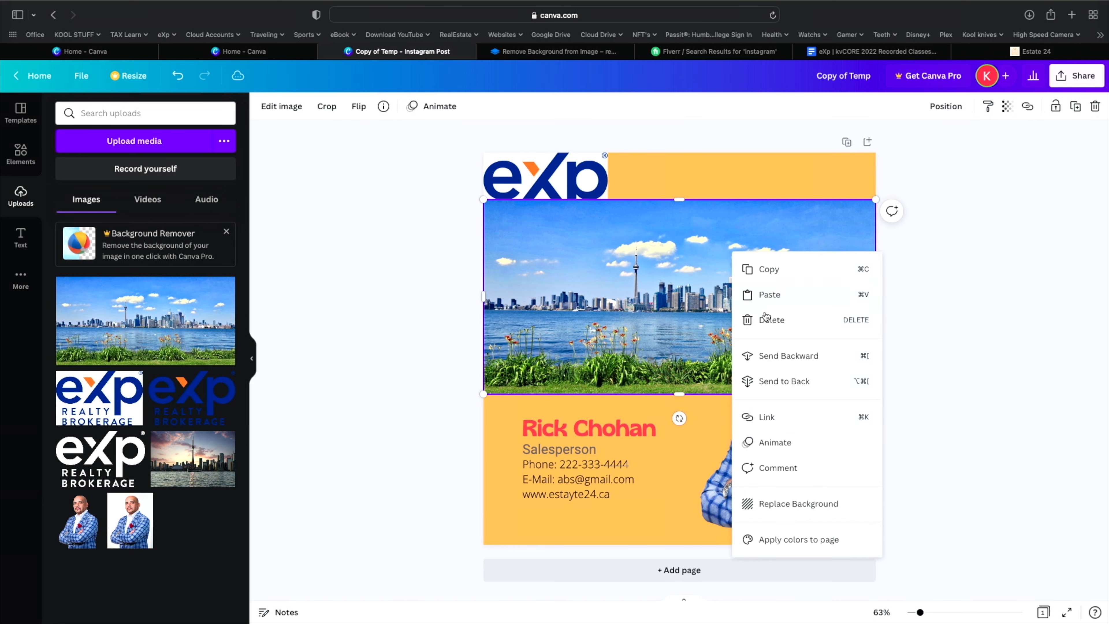
click(791, 357)
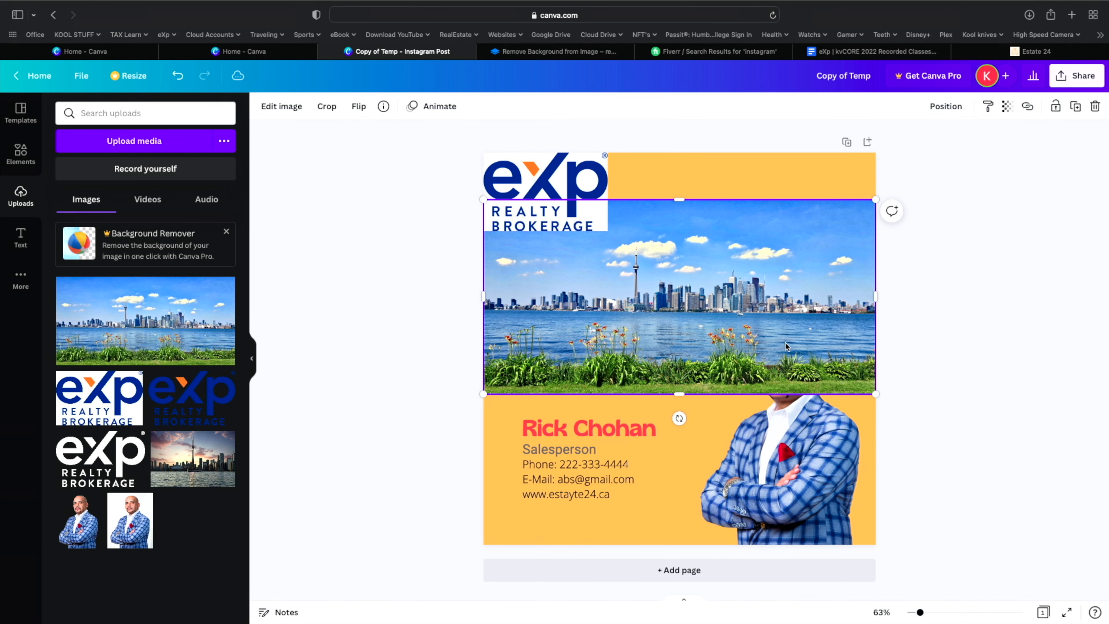
right_click(786, 346)
click(808, 368)
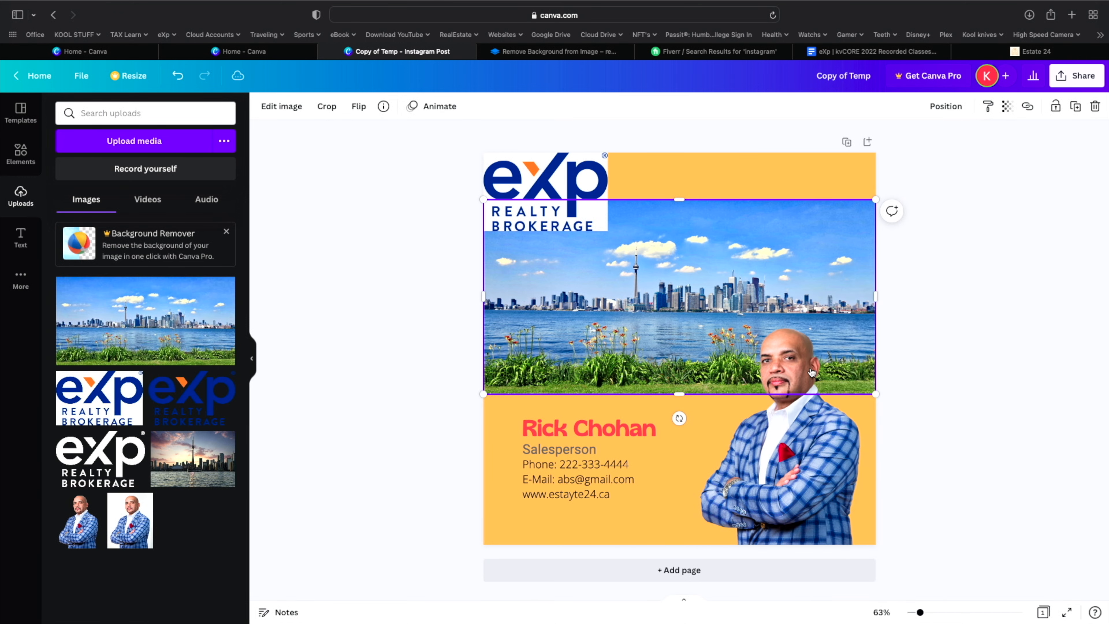
- Move the skyline to the page top, enlarge it toward the yellow area, and align its edges
drag(713, 242, 710, 196)
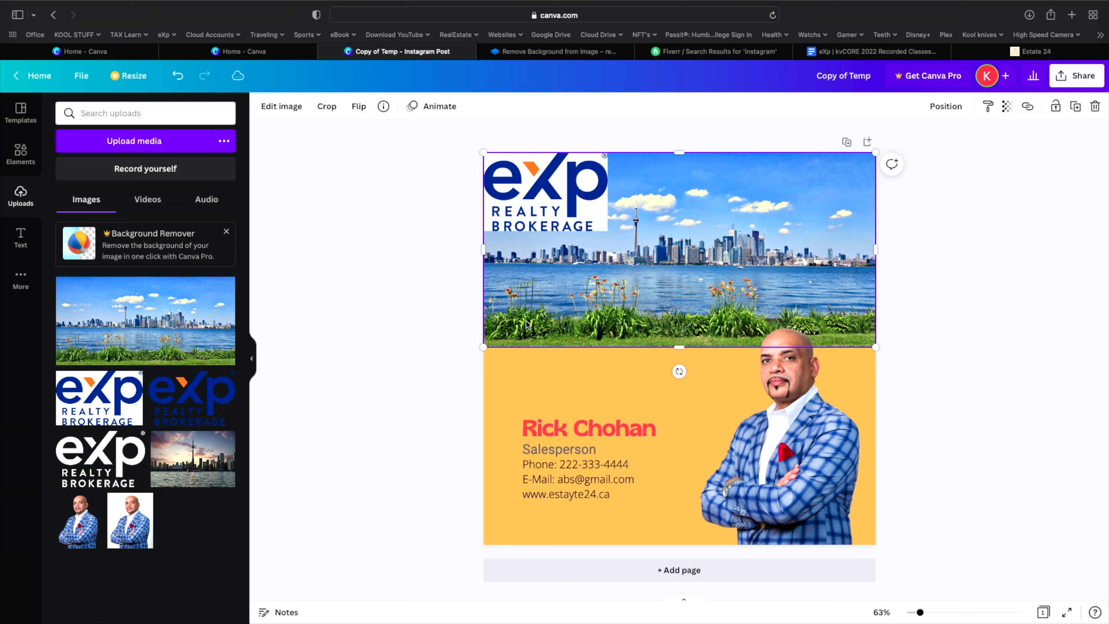
drag(483, 346, 406, 472)
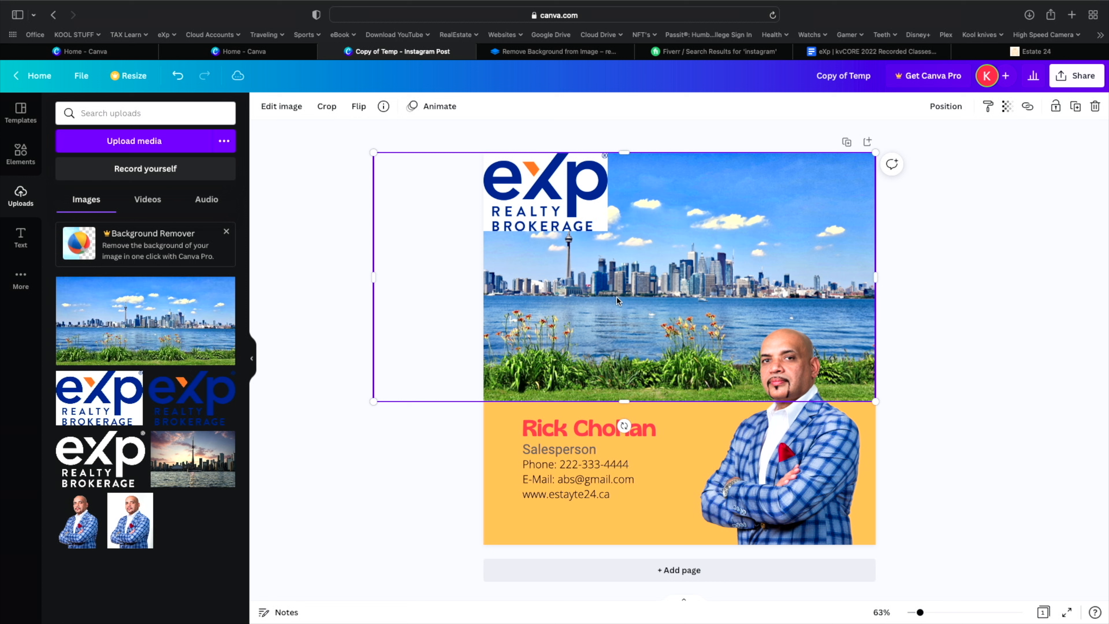
drag(616, 296, 712, 294)
click(371, 418)
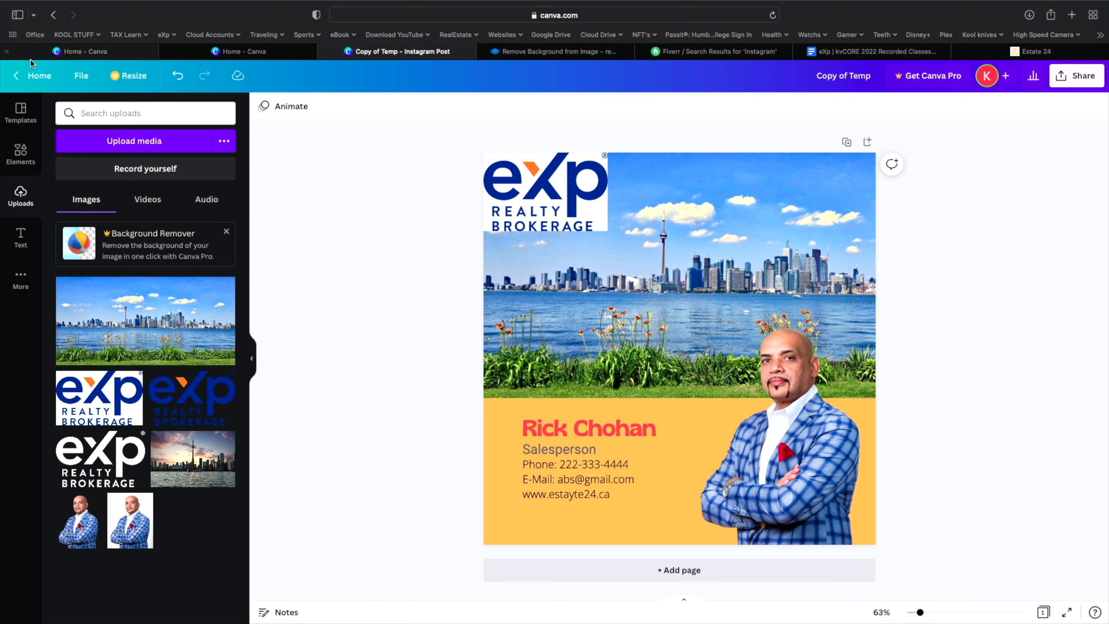
click(34, 75)
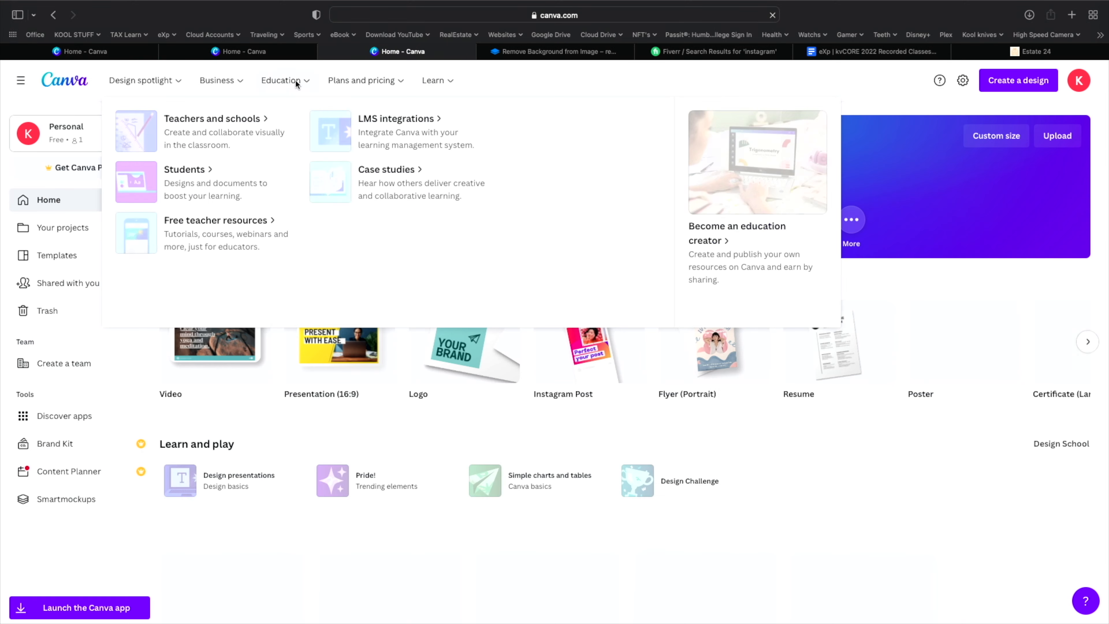
- Scroll to Recent designs and open the Add a heading post
scroll(356, 422, down, 5)
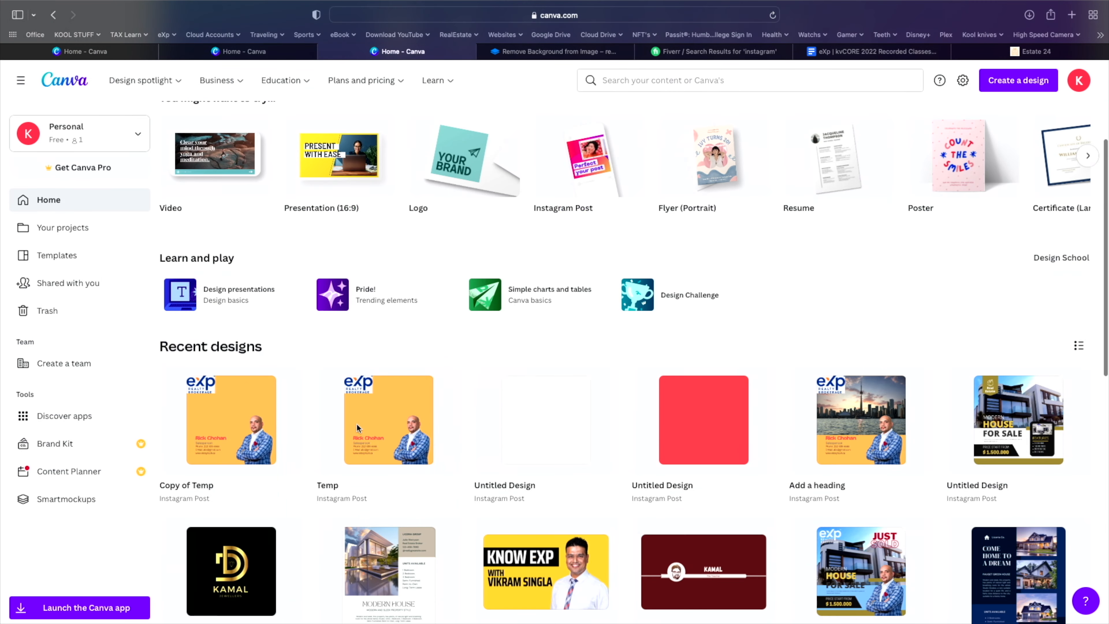
click(872, 408)
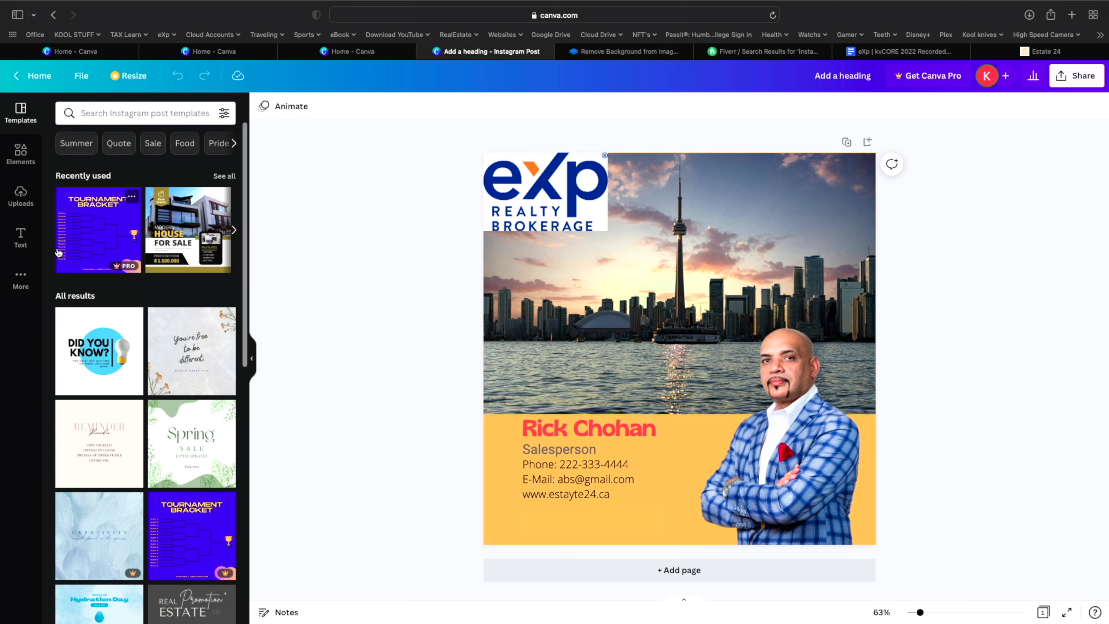
- Add the neon PARTY! PARTY! PARTY! font combination from the Text panel
click(21, 239)
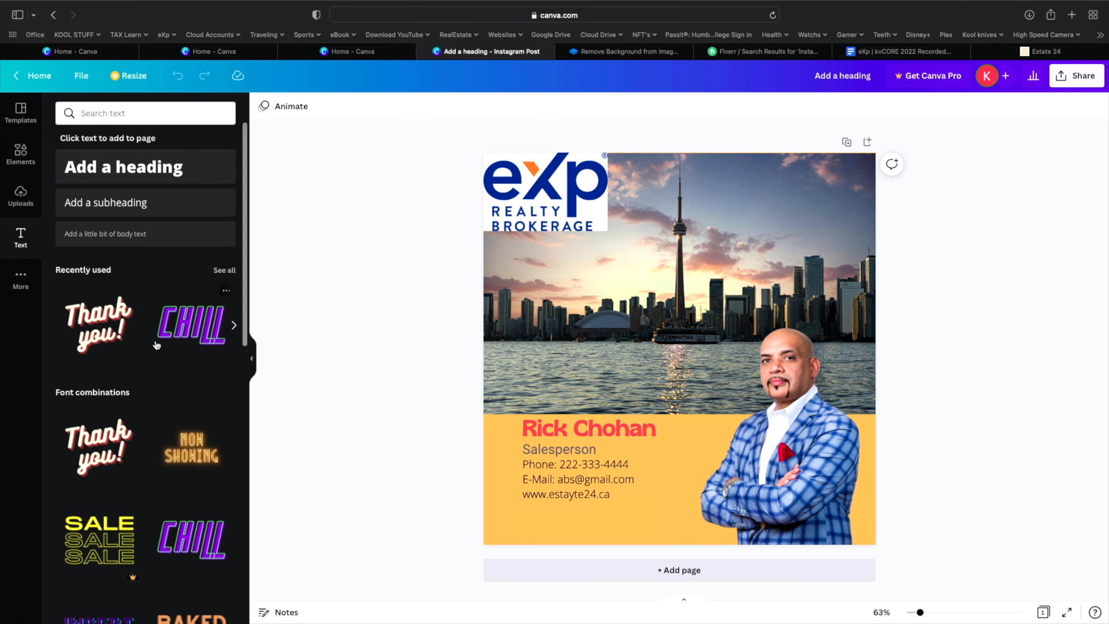
scroll(197, 428, down, 10)
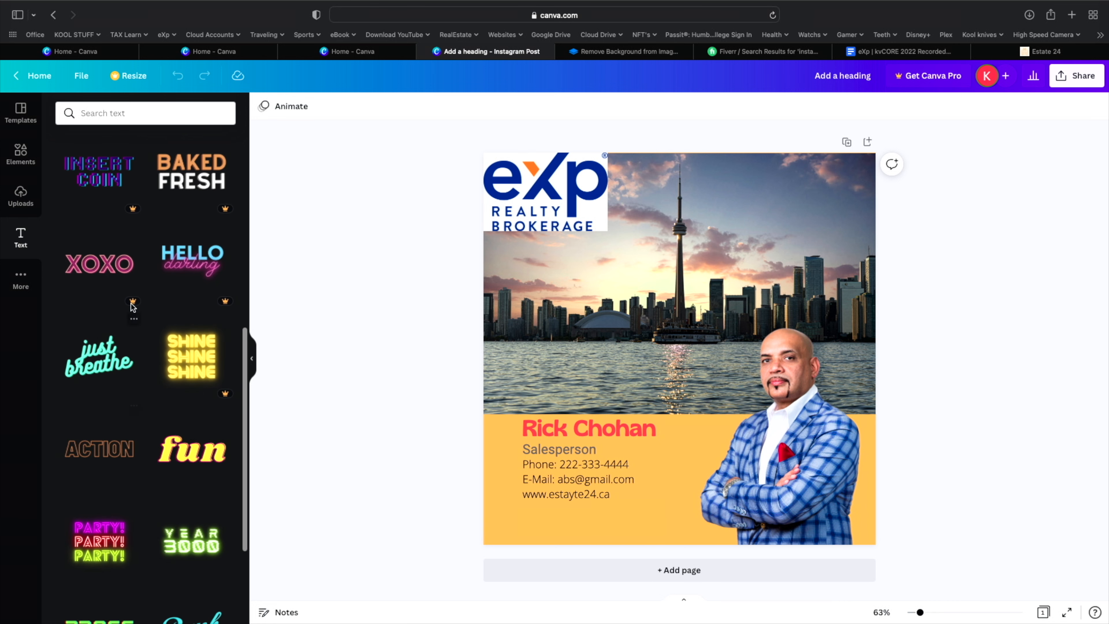
click(99, 549)
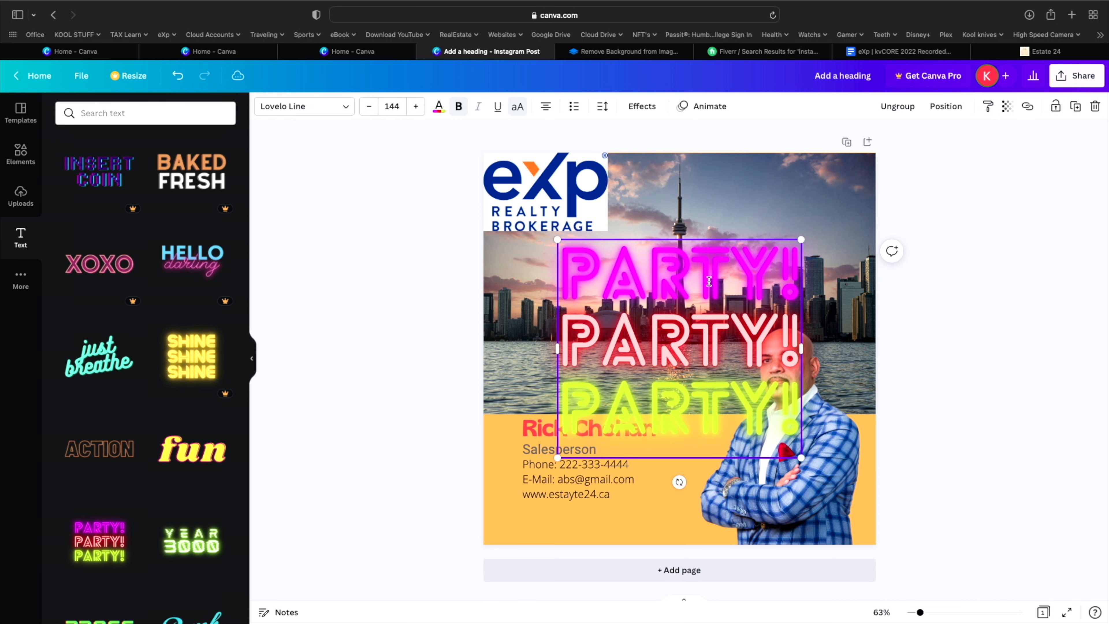
- Shrink the PARTY text group, place it in the top-right corner, and close the design tab
drag(558, 458, 632, 390)
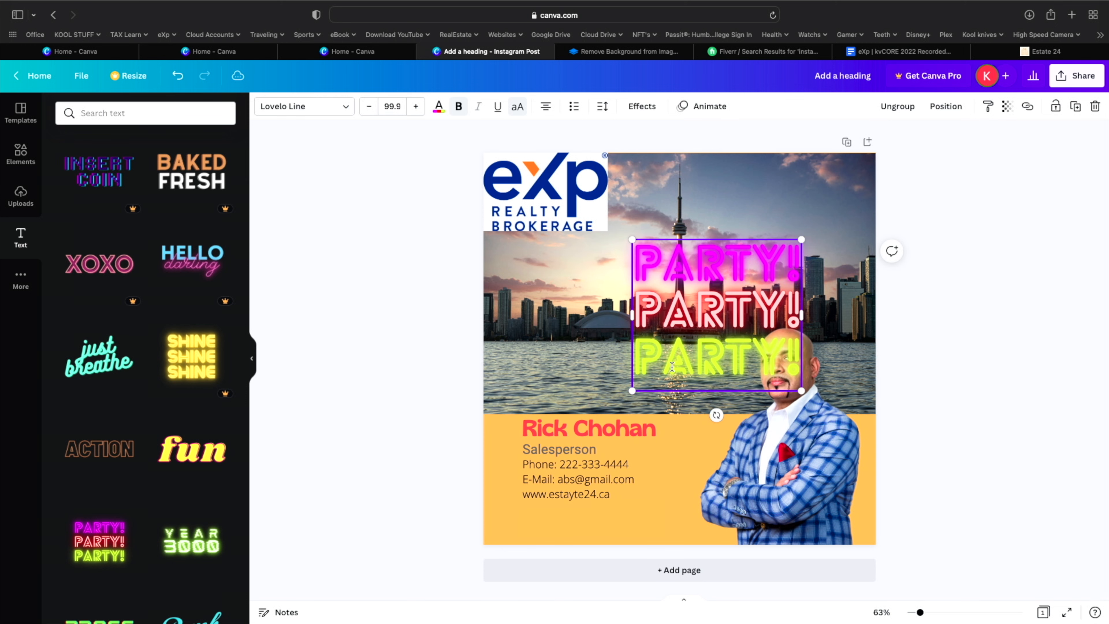
click(576, 370)
drag(664, 338, 721, 264)
click(1028, 233)
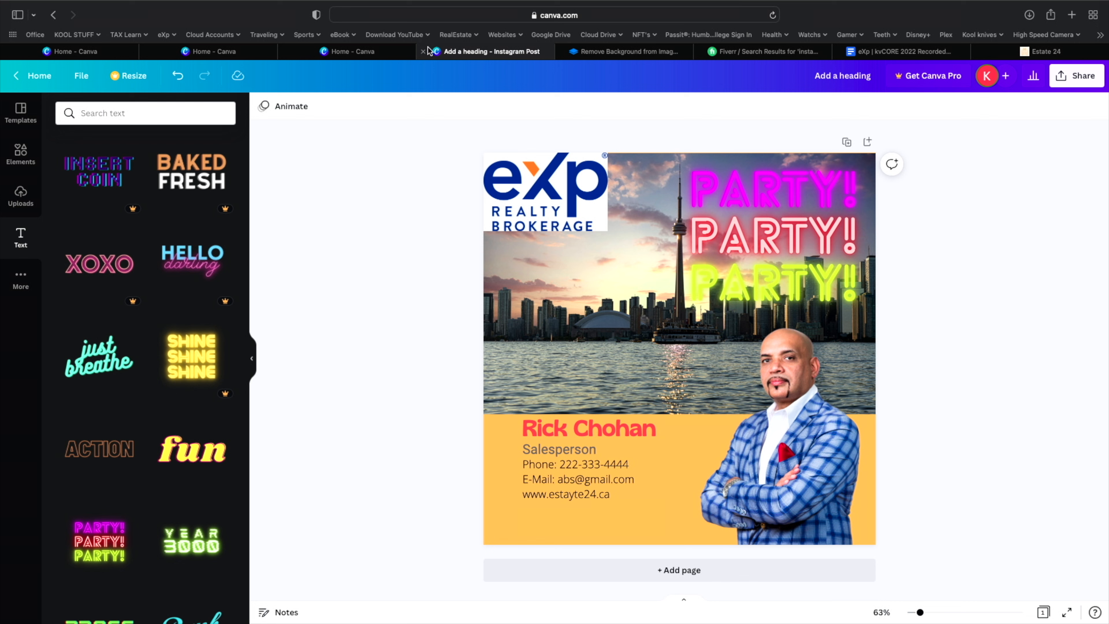
click(422, 53)
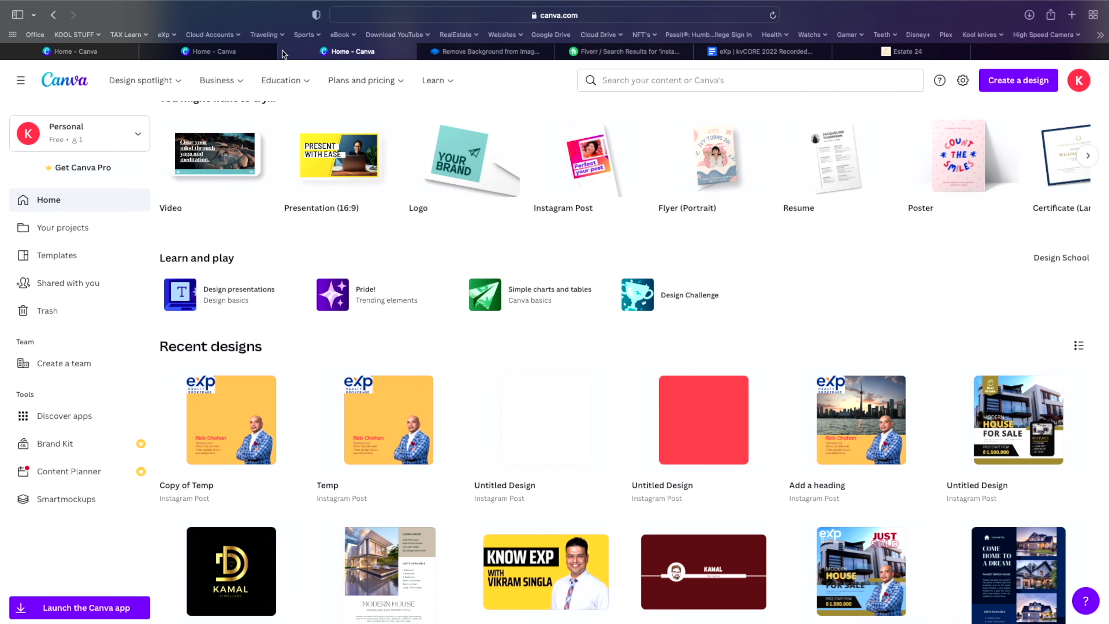
- Close the two extra Canva tabs and reload the home page
click(284, 53)
click(146, 51)
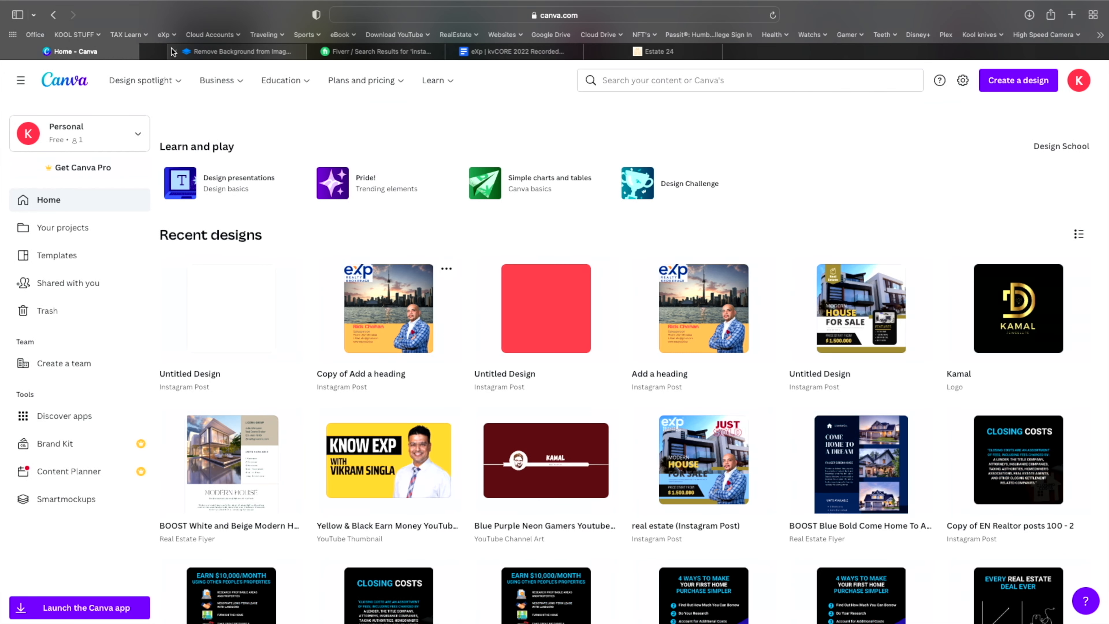
click(771, 16)
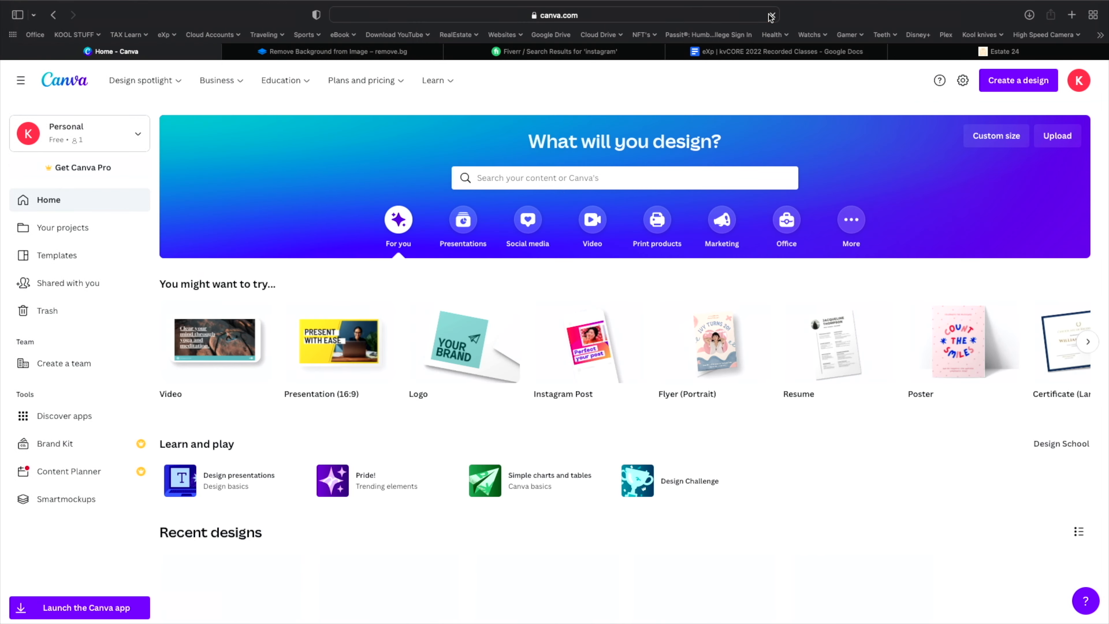
- Bring up the options menu for the 'Add a heading' design in Recent designs
scroll(458, 404, down, 3)
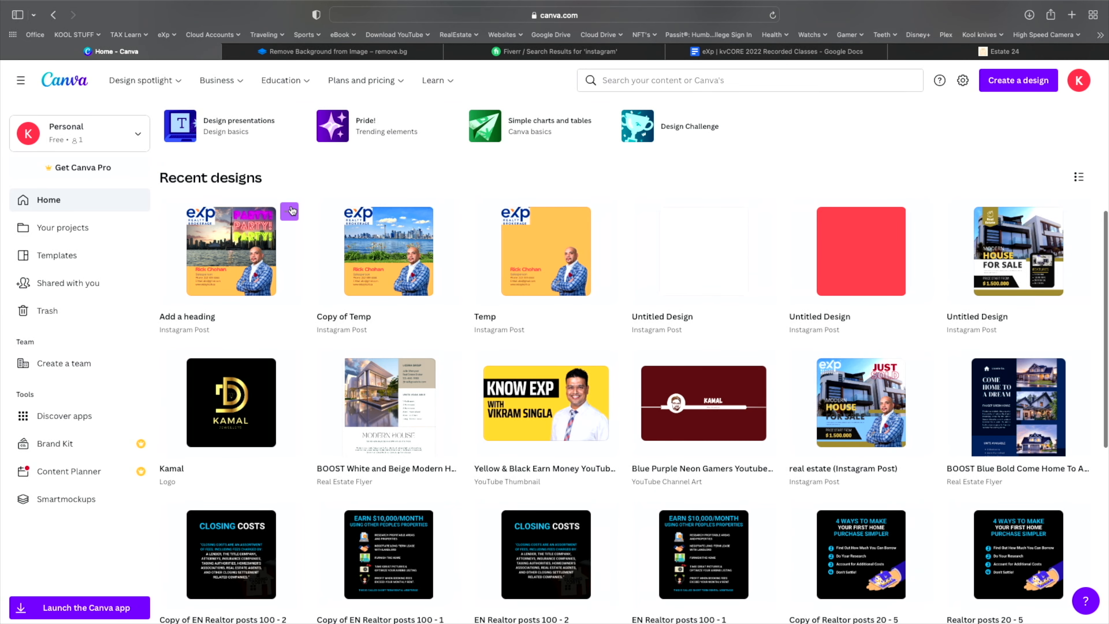
click(289, 212)
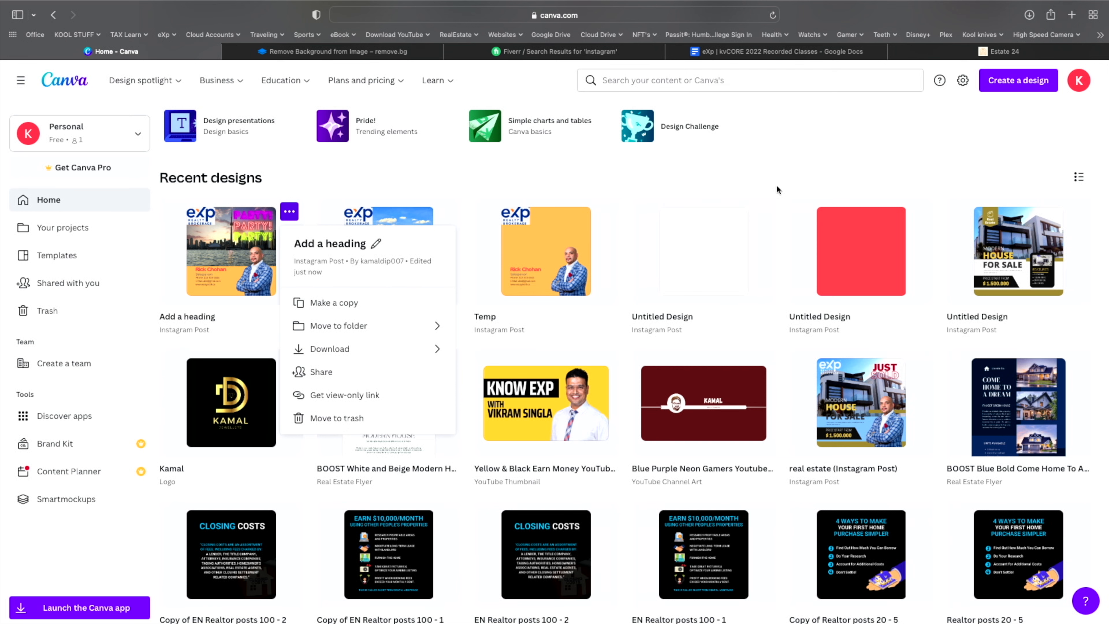
scroll(776, 187, down, 3)
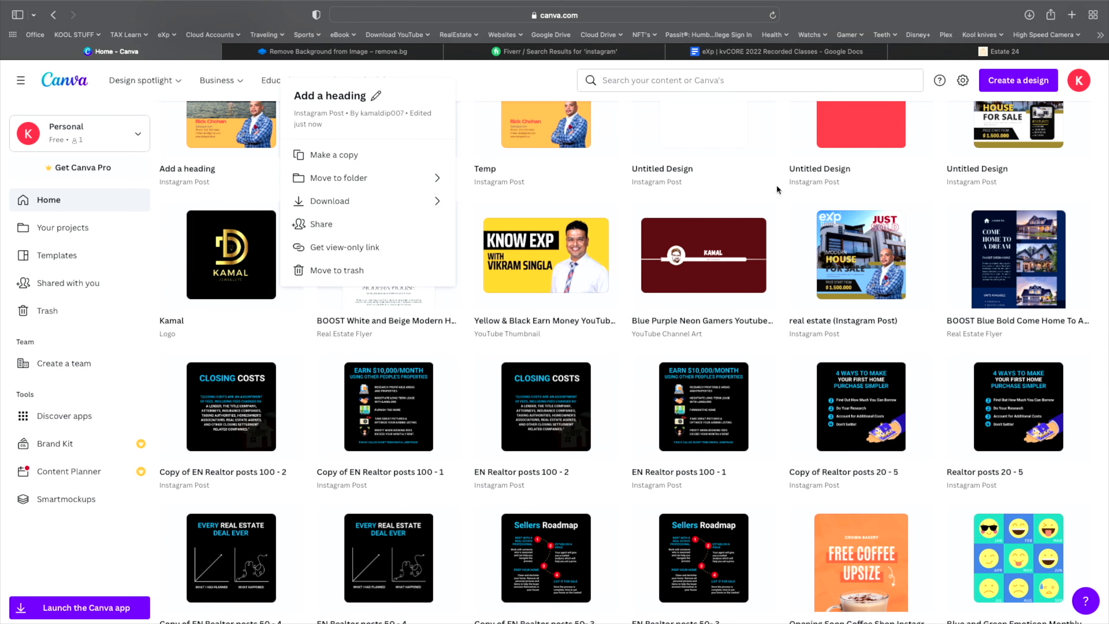
scroll(750, 340, up, 5)
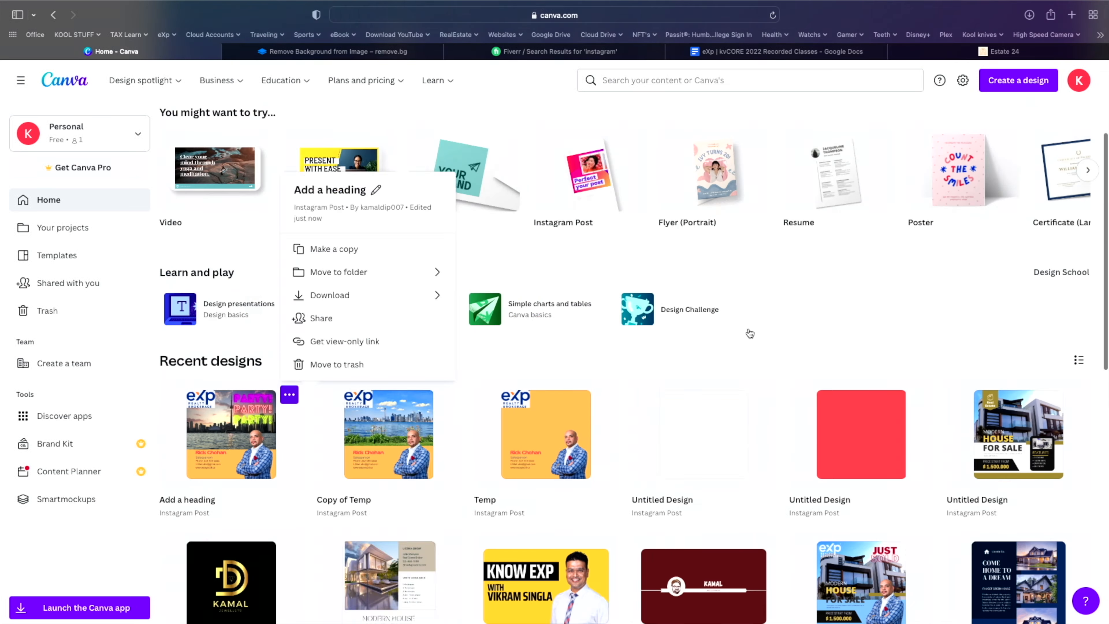
scroll(751, 367, down, 7)
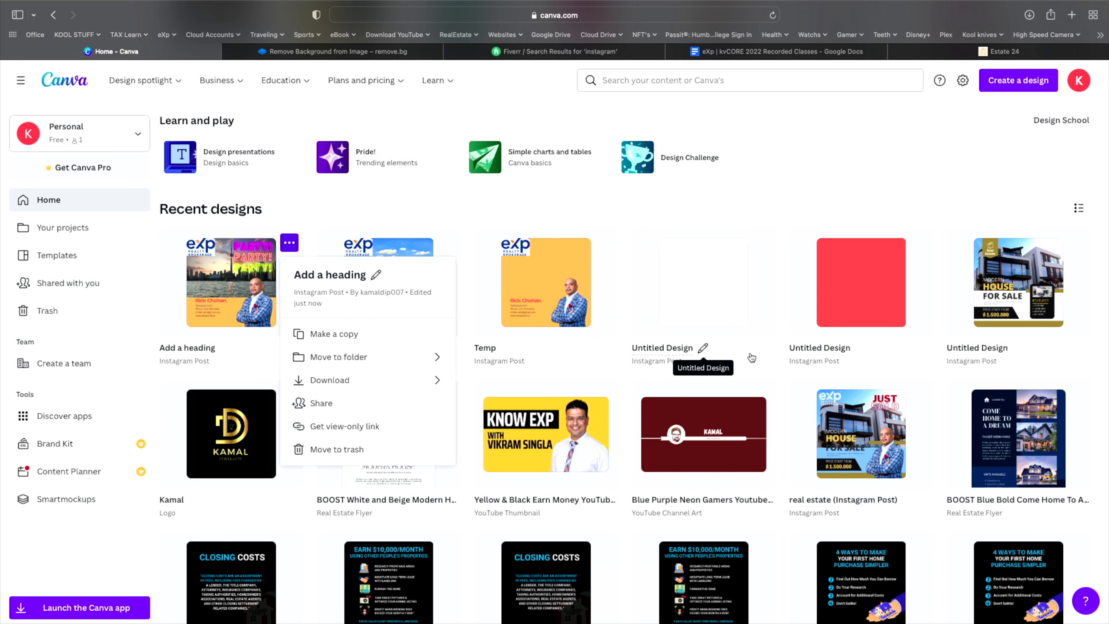
scroll(752, 358, up, 7)
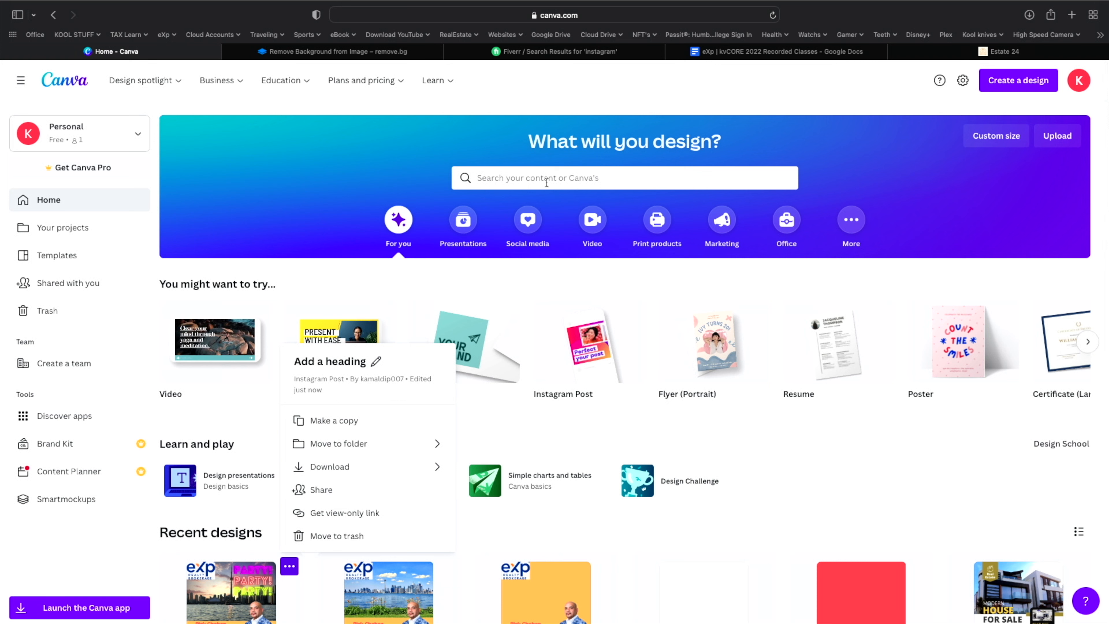
- Search Canva templates for 'instagram stories'
click(546, 182)
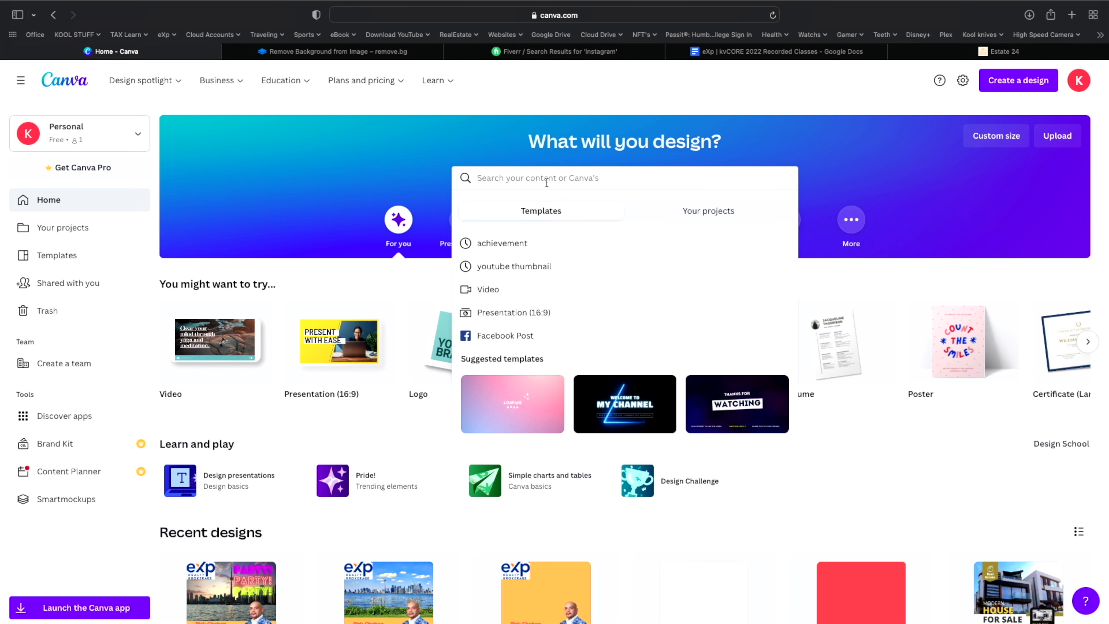
text(instagram st)
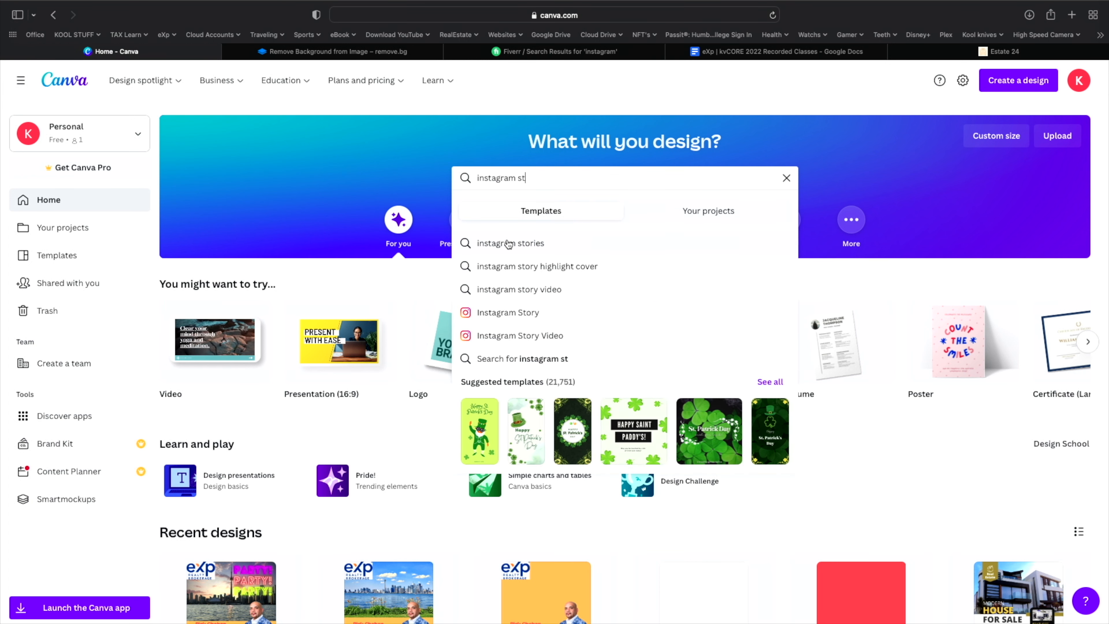
click(509, 243)
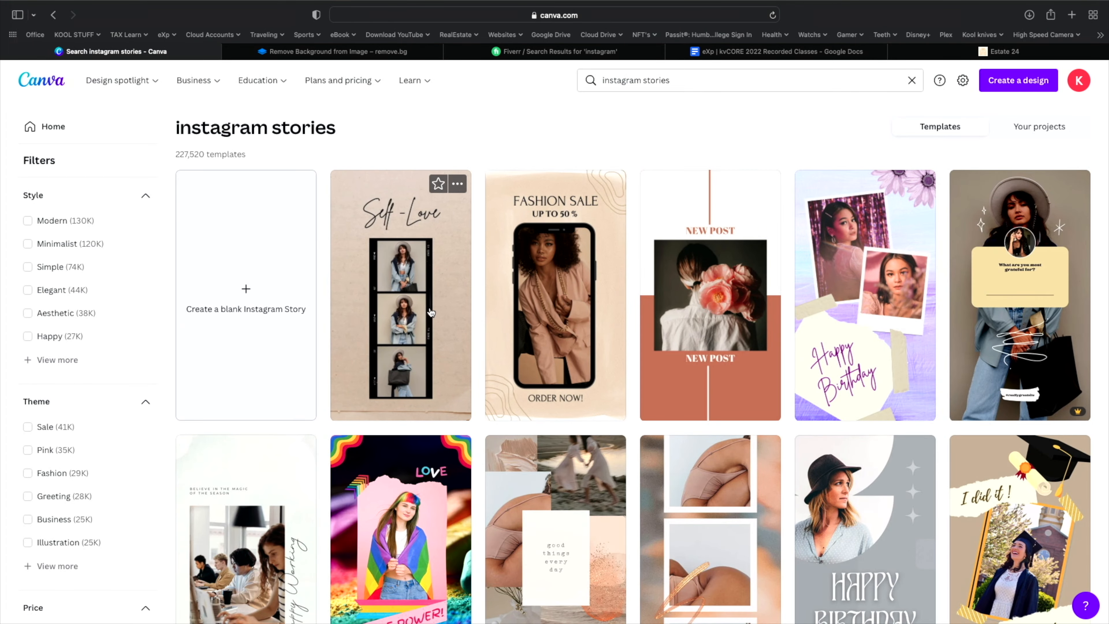
scroll(437, 310, down, 2)
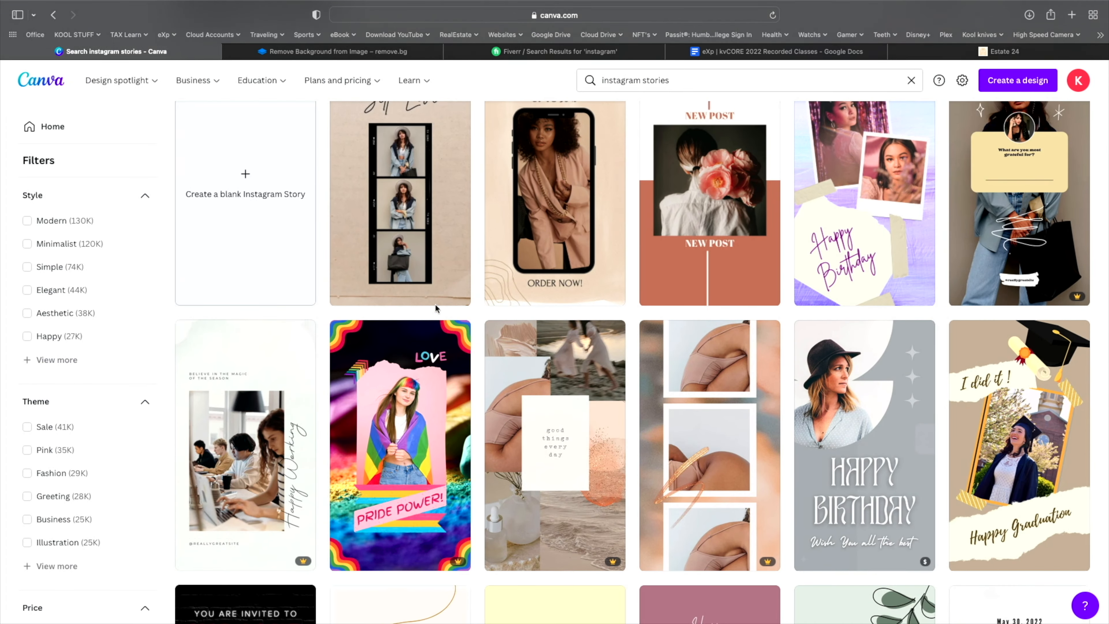
scroll(436, 310, up, 3)
scroll(436, 309, down, 10)
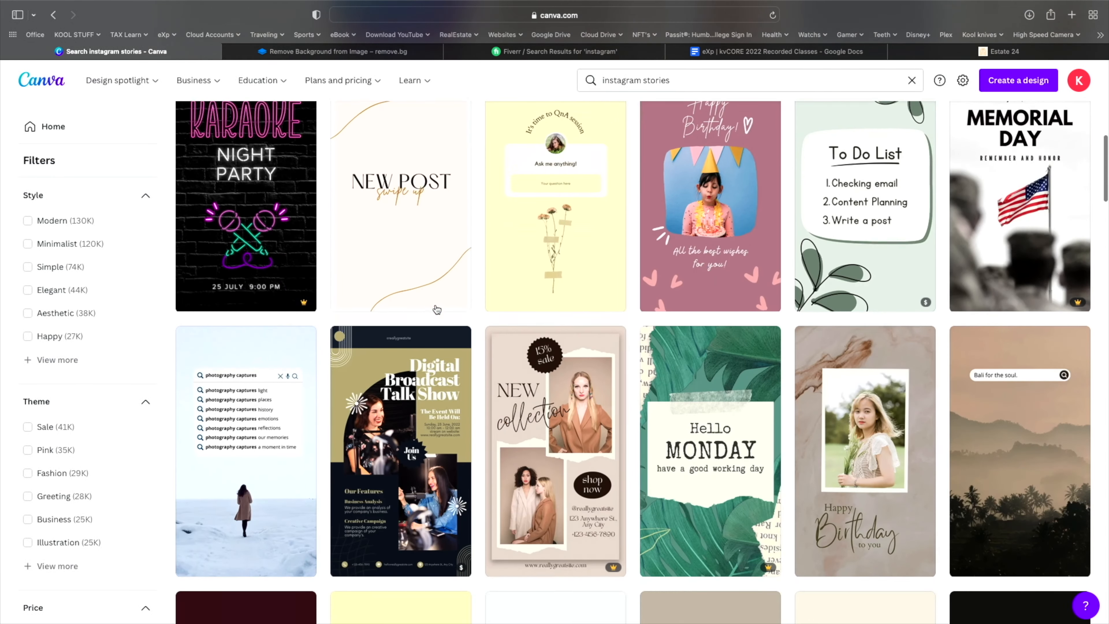
scroll(437, 310, up, 12)
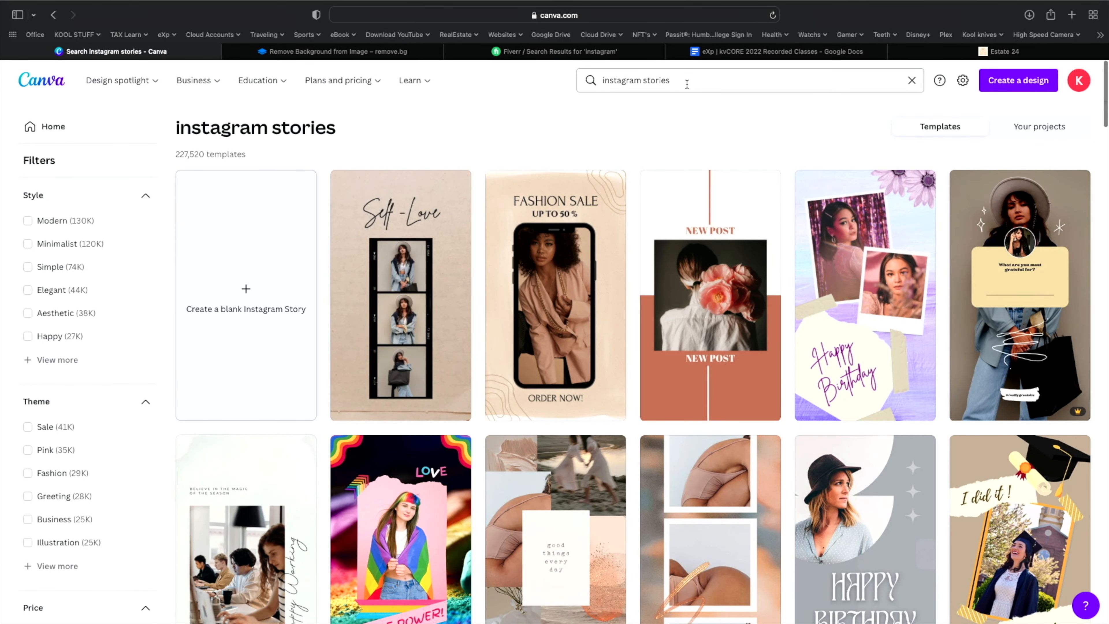
- Refine the search to 'real estate instagram stories'
click(686, 79)
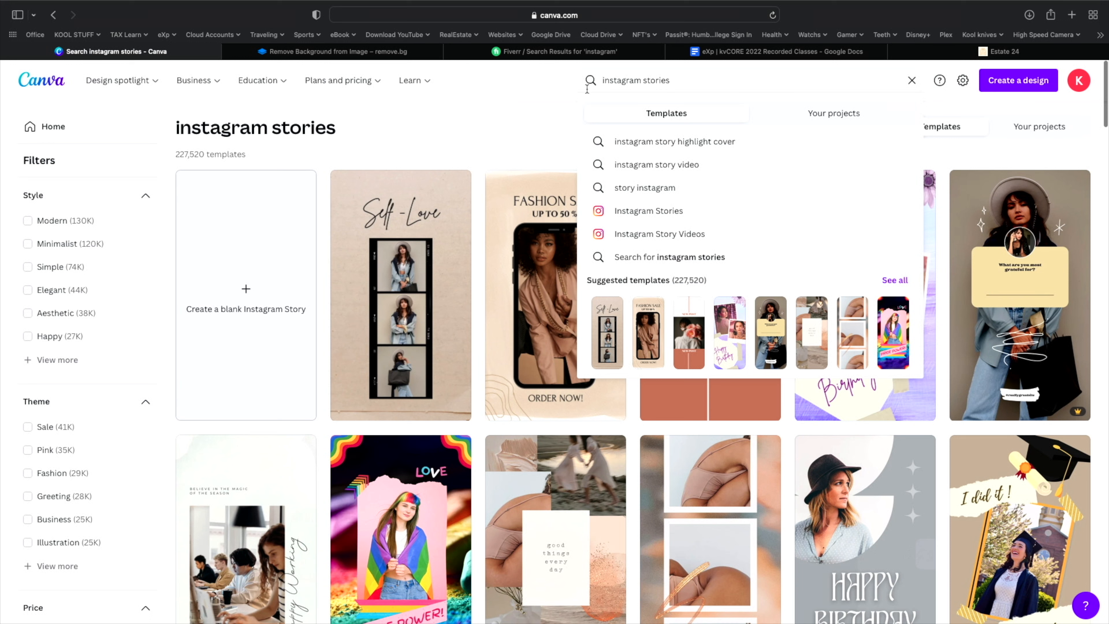
text(real)
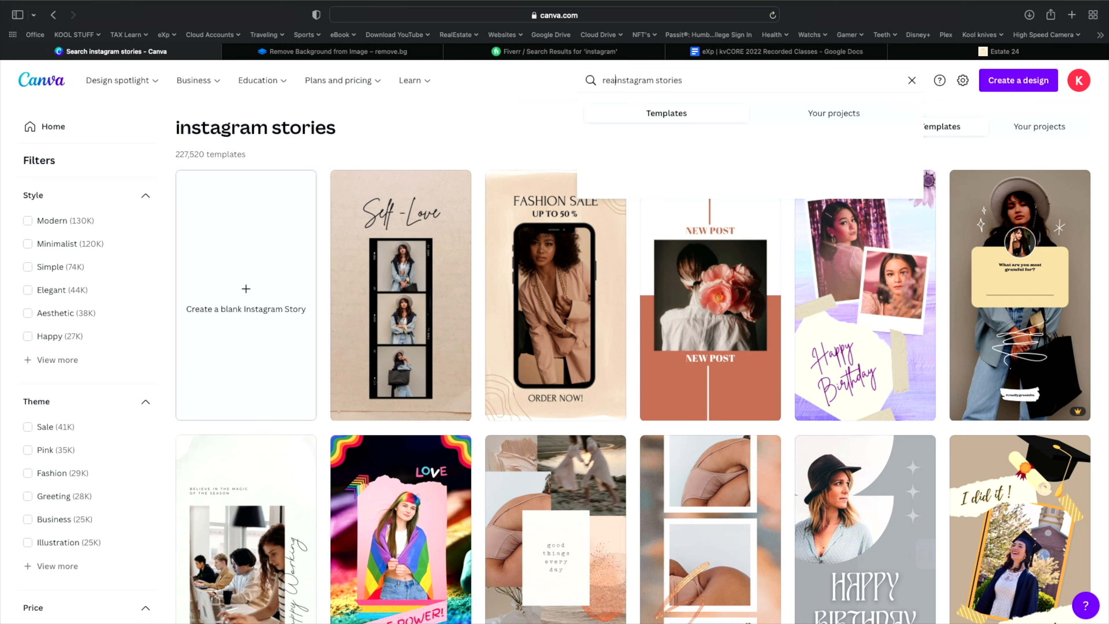
text( estate)
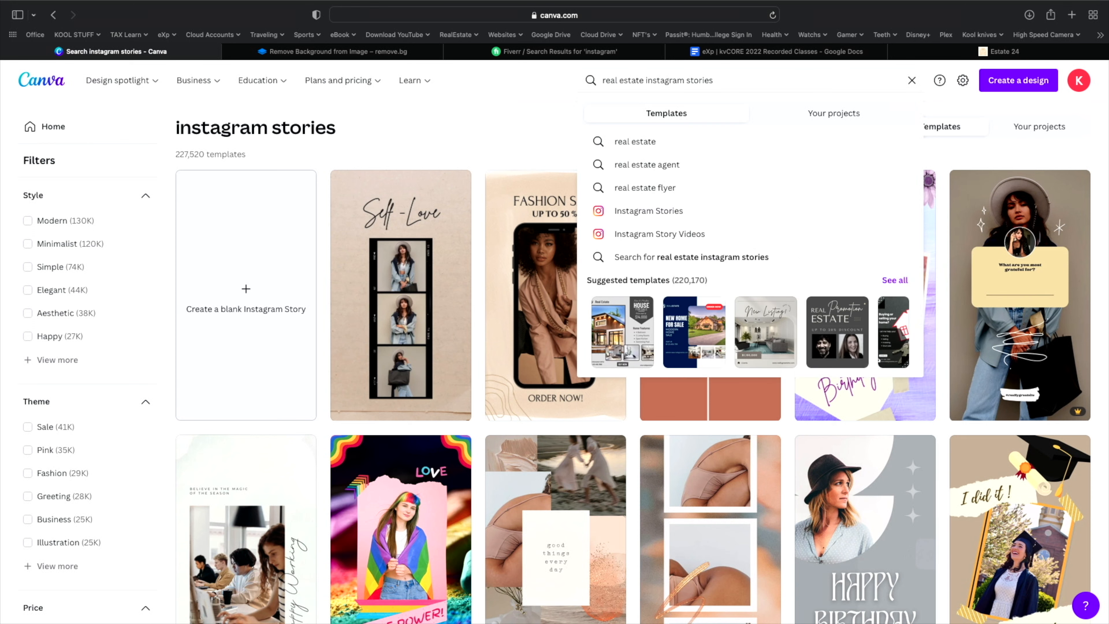
key(Return)
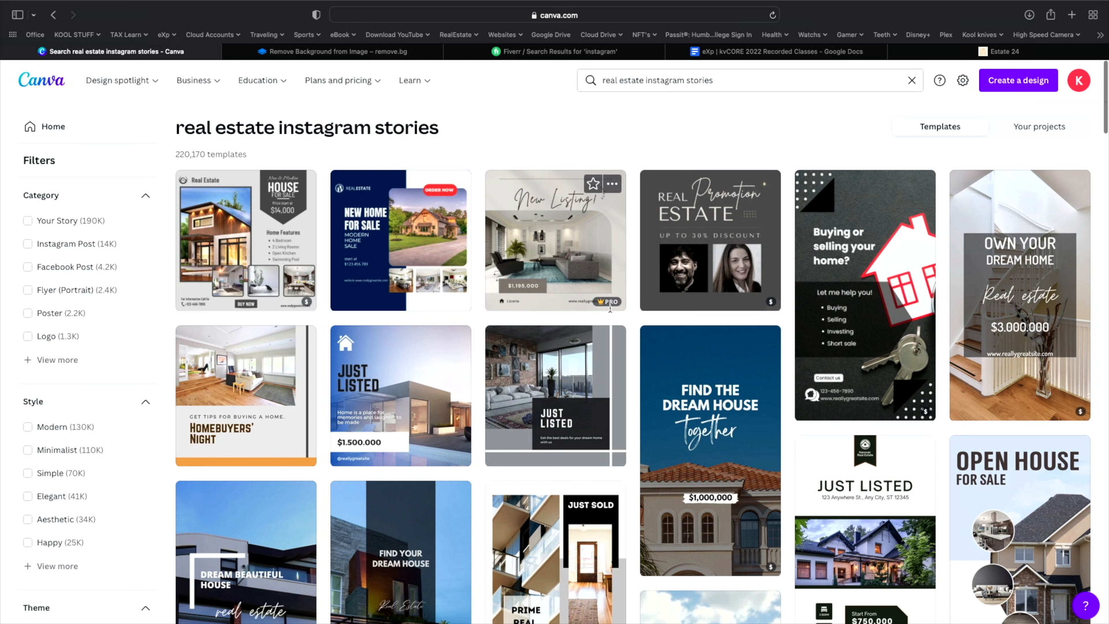
mouse_move(610, 306)
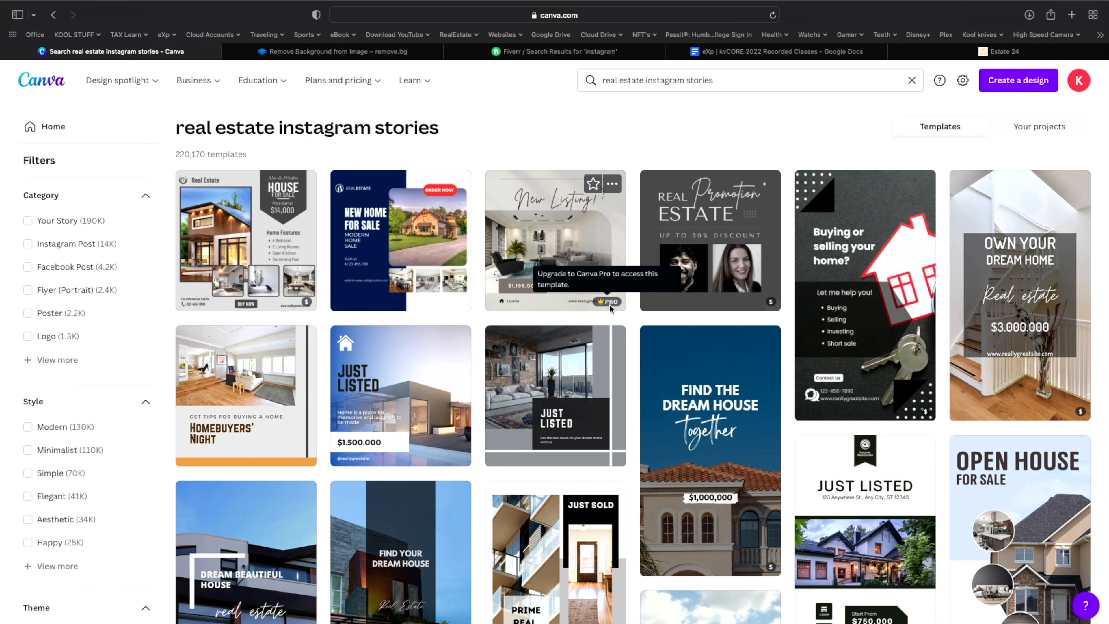
scroll(618, 295, down, 1)
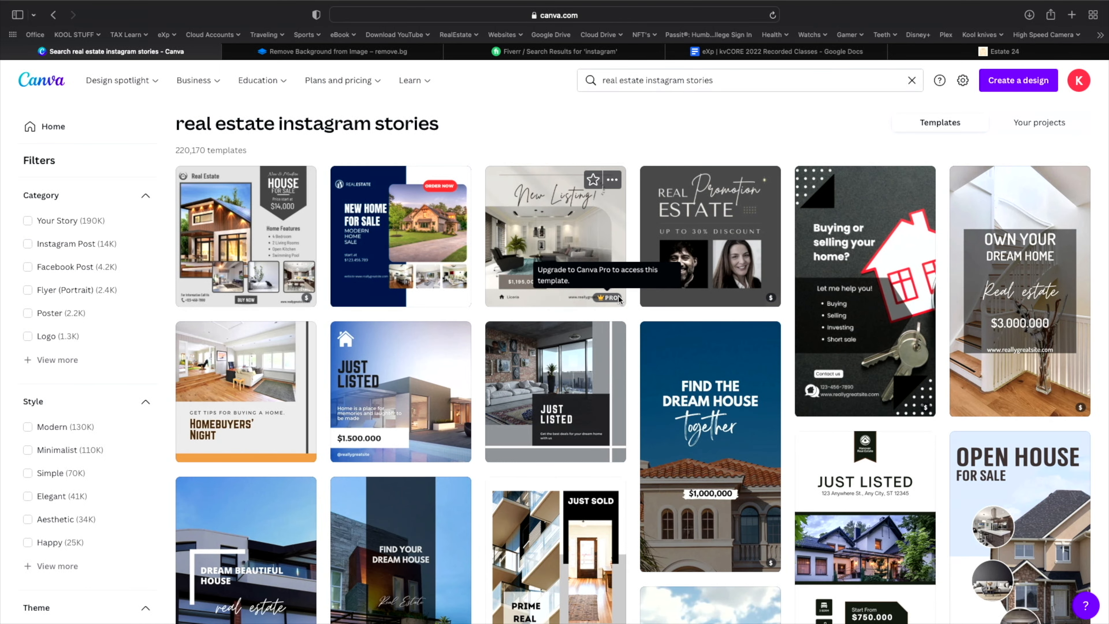
scroll(711, 383, down, 3)
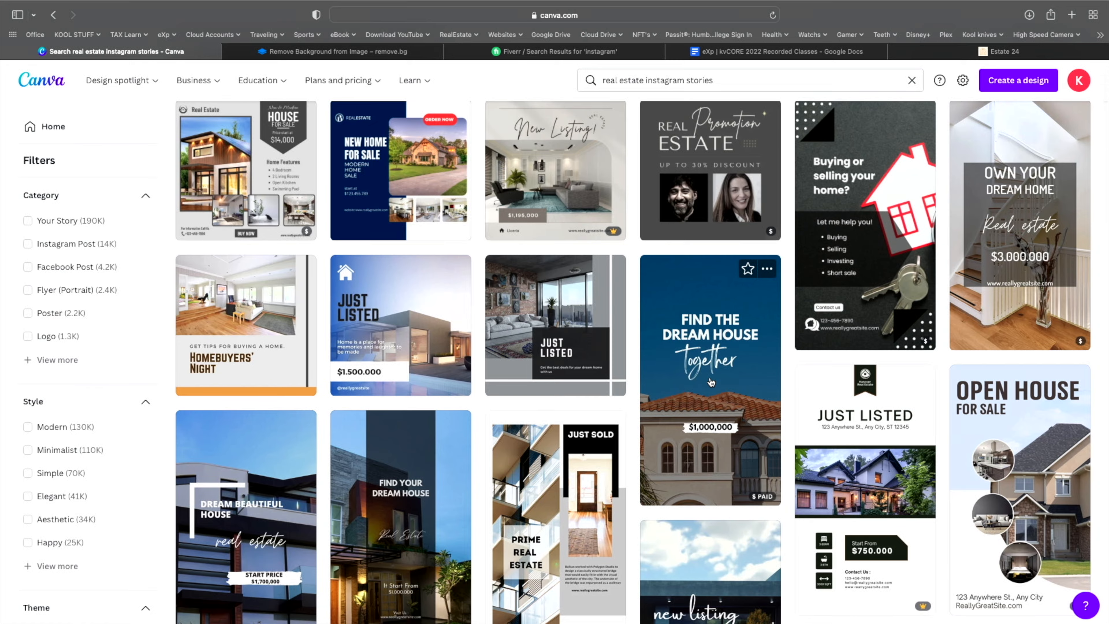
scroll(711, 382, up, 2)
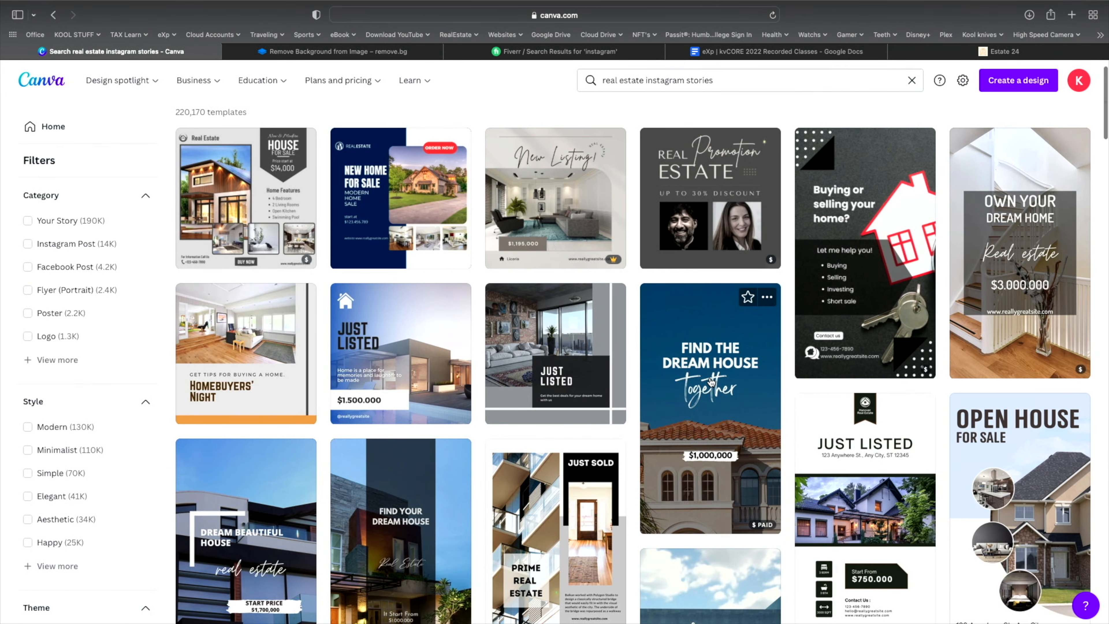
scroll(711, 382, down, 5)
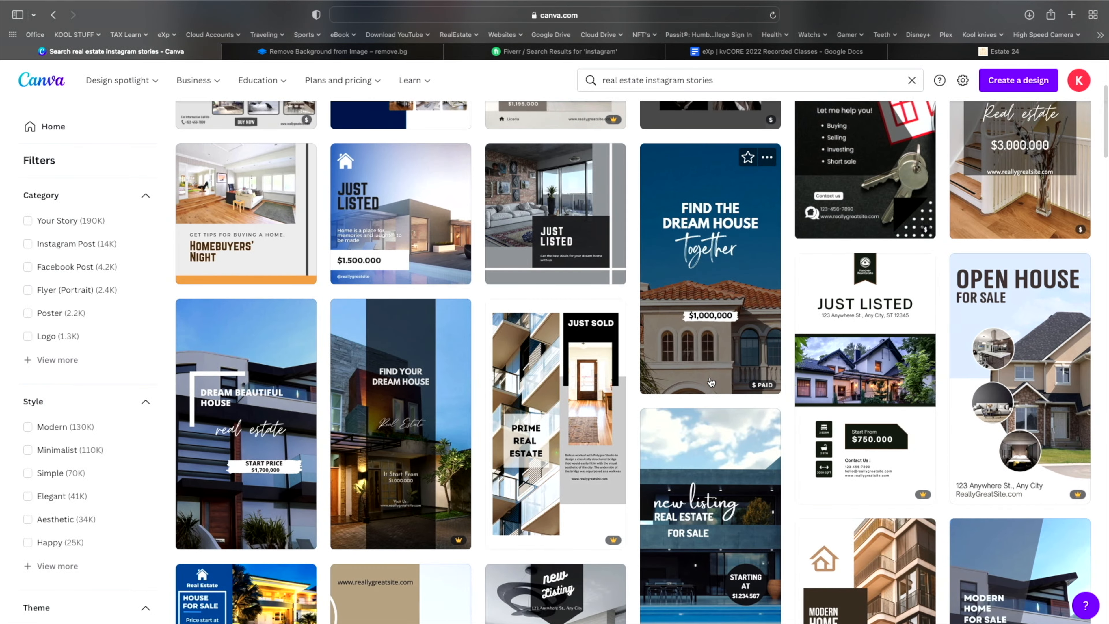
scroll(711, 382, up, 5)
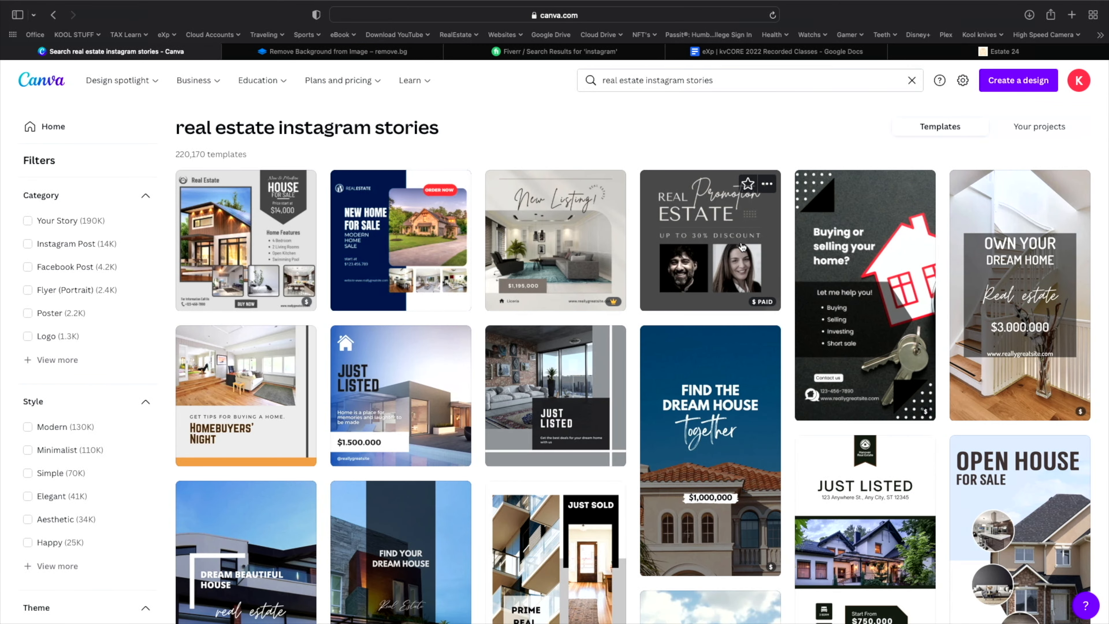
scroll(742, 247, down, 3)
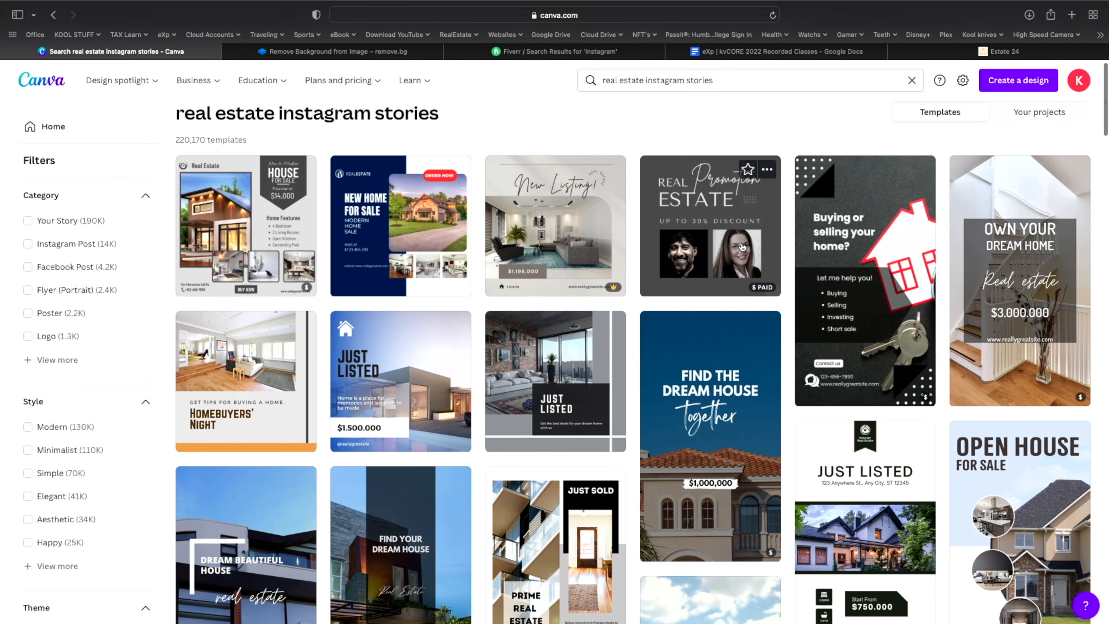
scroll(743, 247, up, 1)
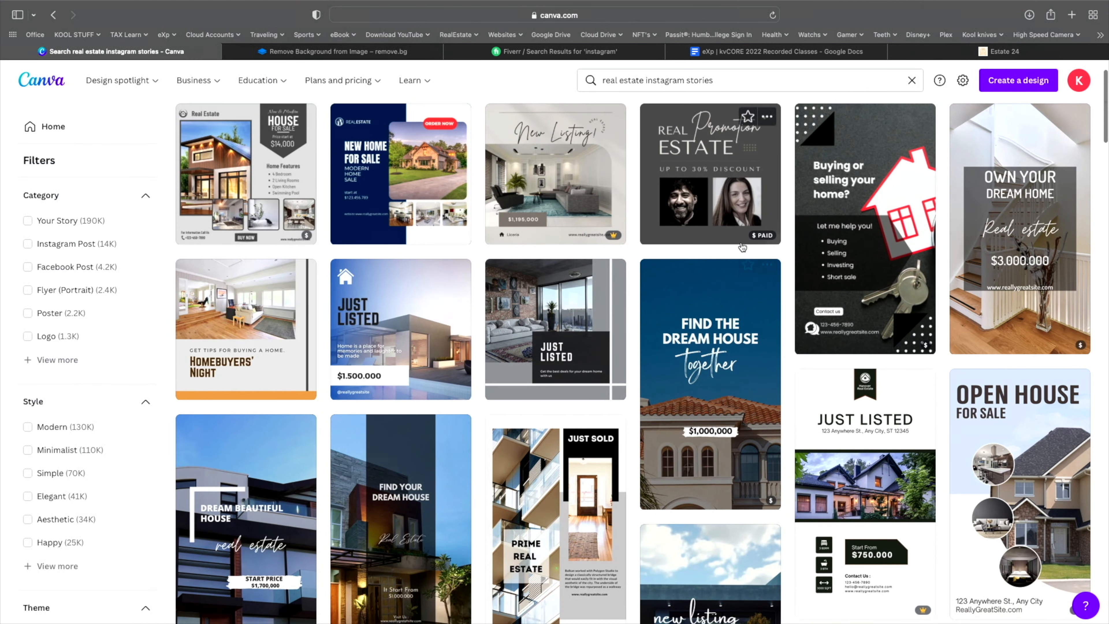
- Open the Blue Modern 'Just Listed $1.500.000' Instagram template in the editor
click(417, 301)
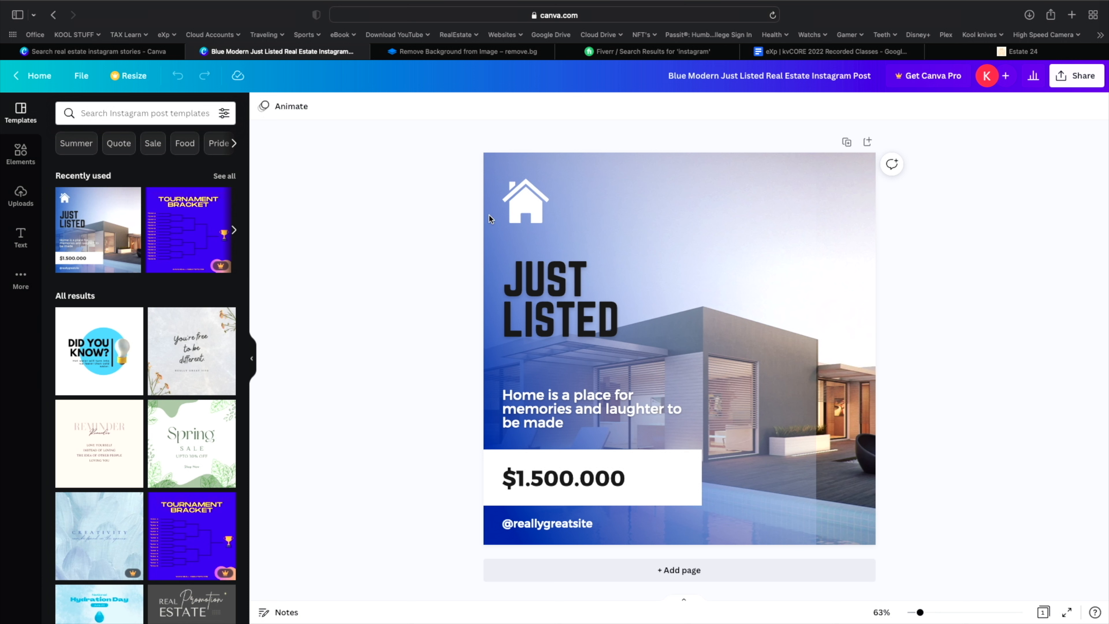
- Delete the top-left house icon and show the uploaded images panel
click(519, 209)
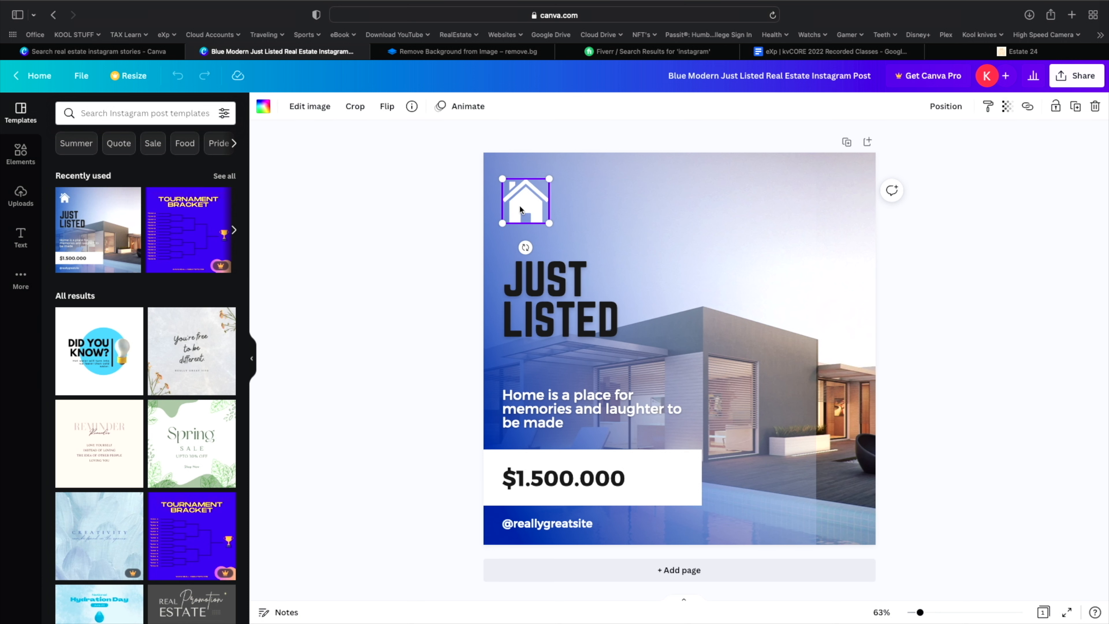
key(Delete)
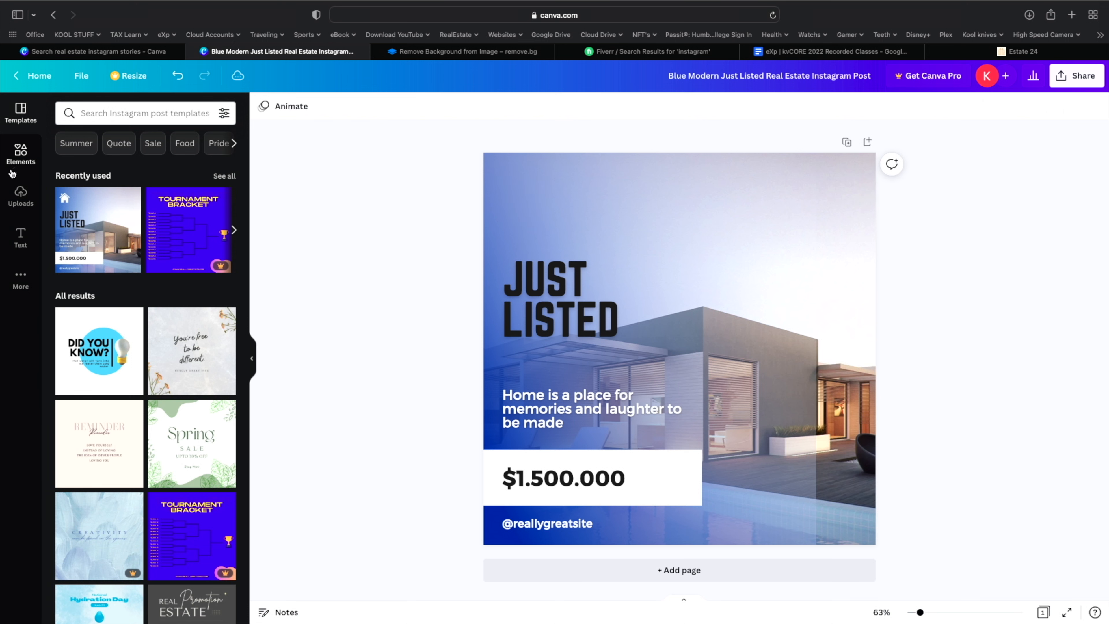
click(17, 195)
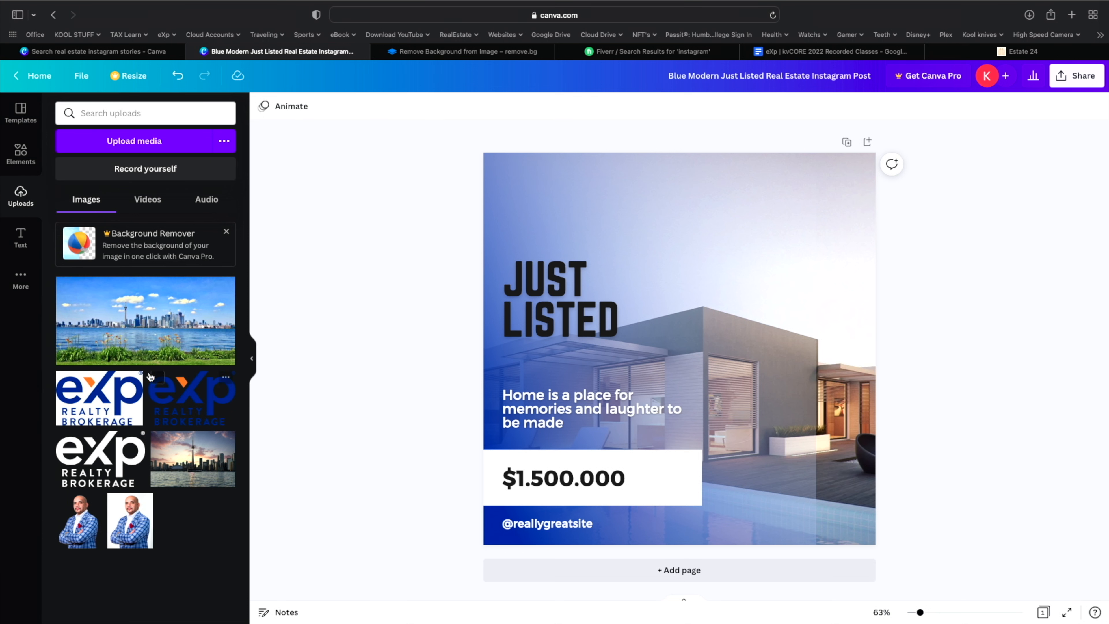
- Place a small white-background eXp logo top-left and delete the $1.500.000 price text
click(122, 395)
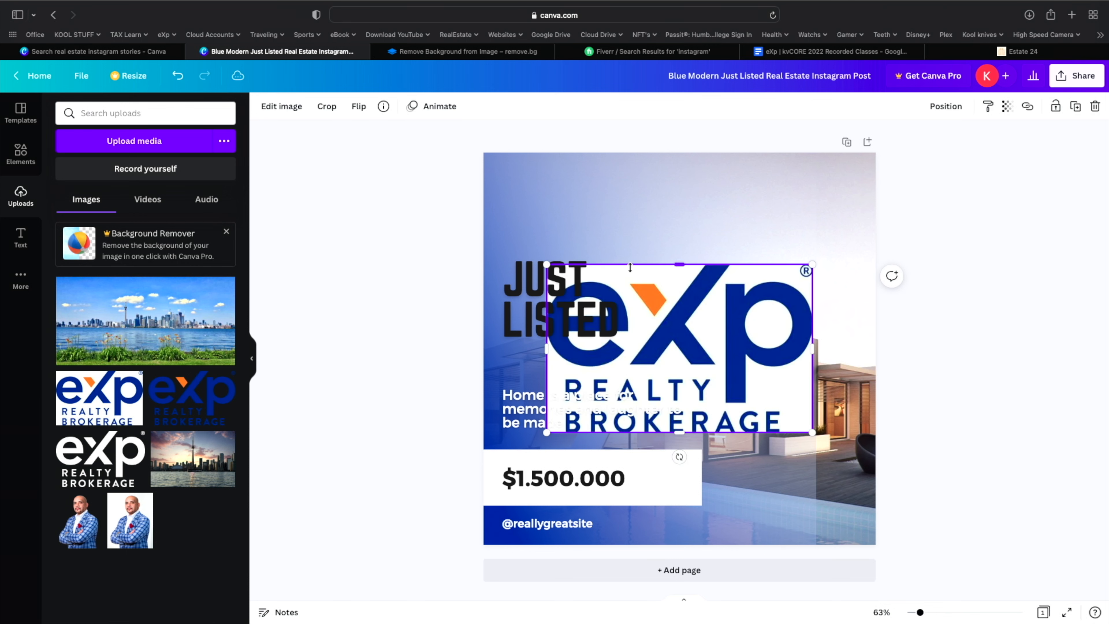
drag(699, 280, 635, 166)
drag(749, 319, 601, 195)
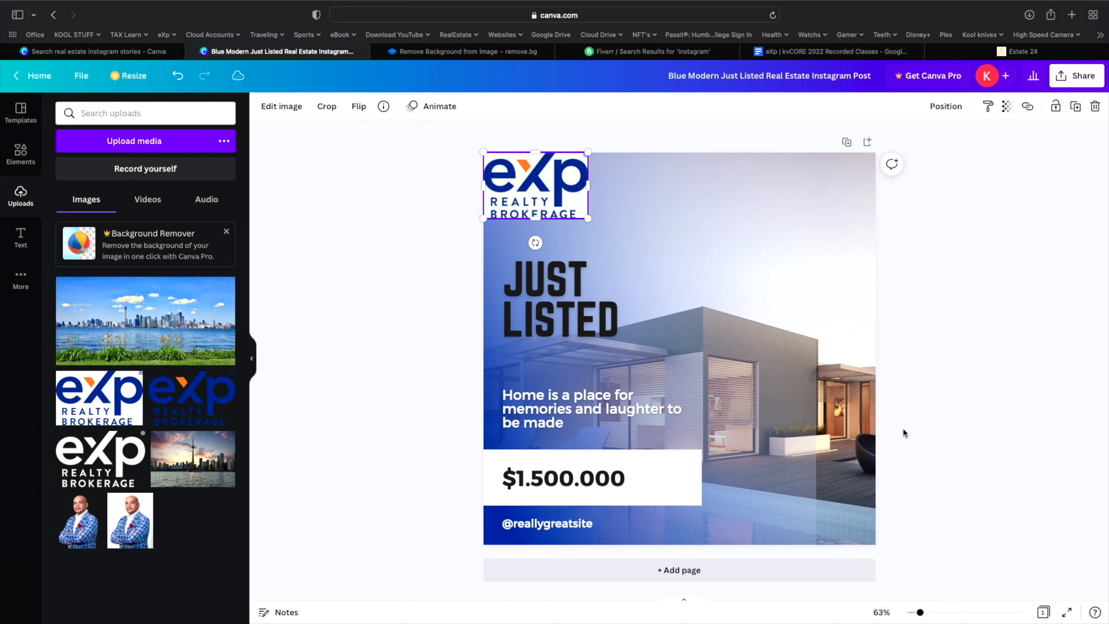
click(635, 489)
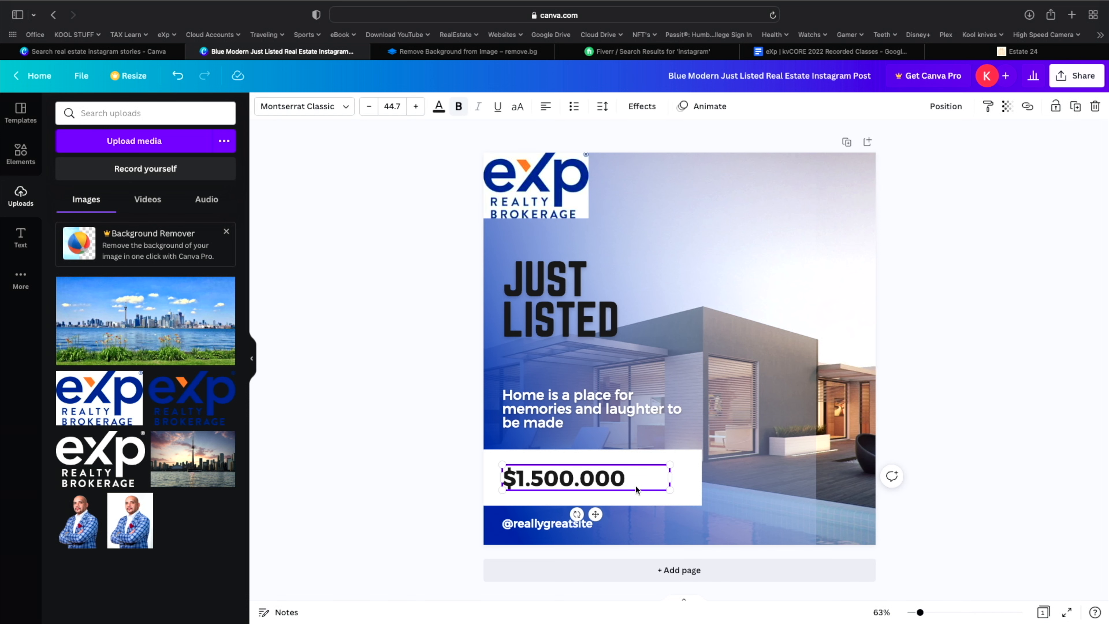
key(BackSpace)
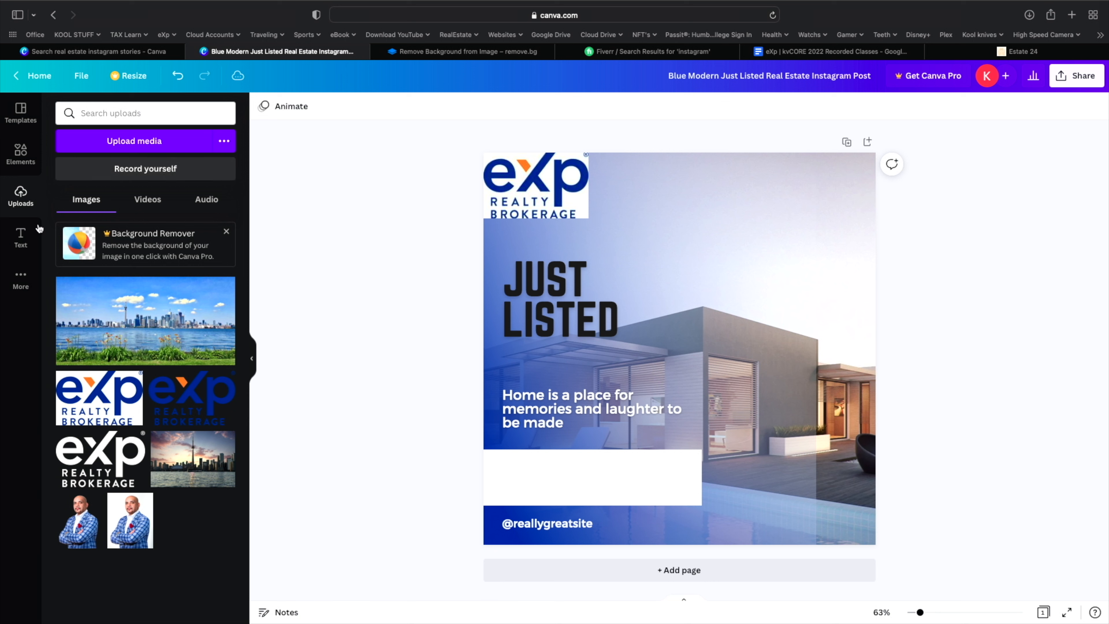
- Add a subheading in the white box with the agent's name and two placeholder lines, widened
click(26, 240)
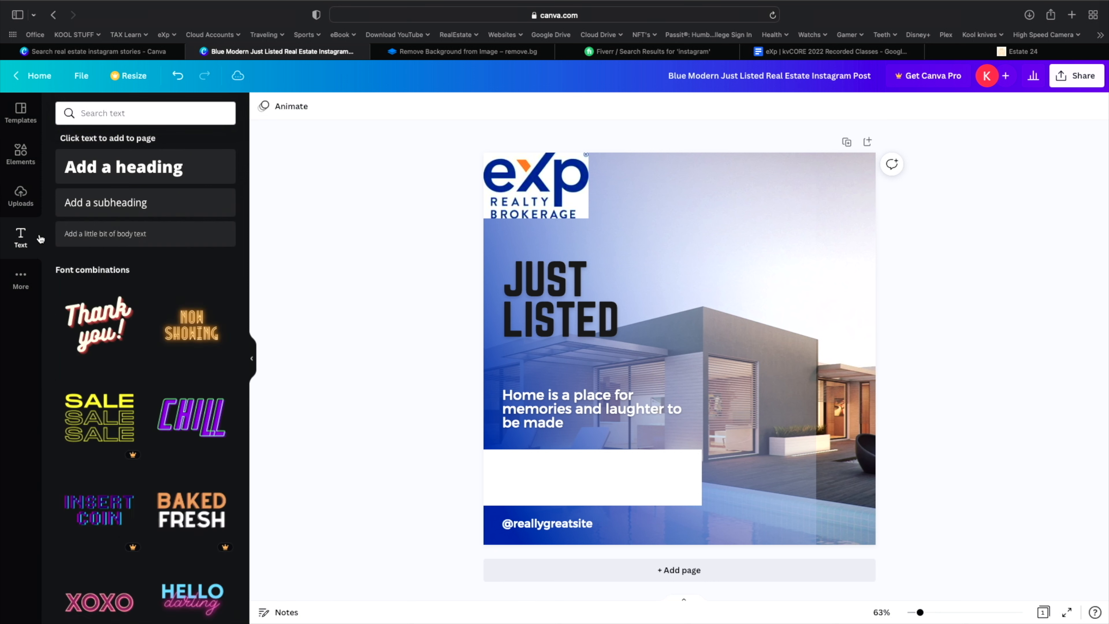
click(118, 207)
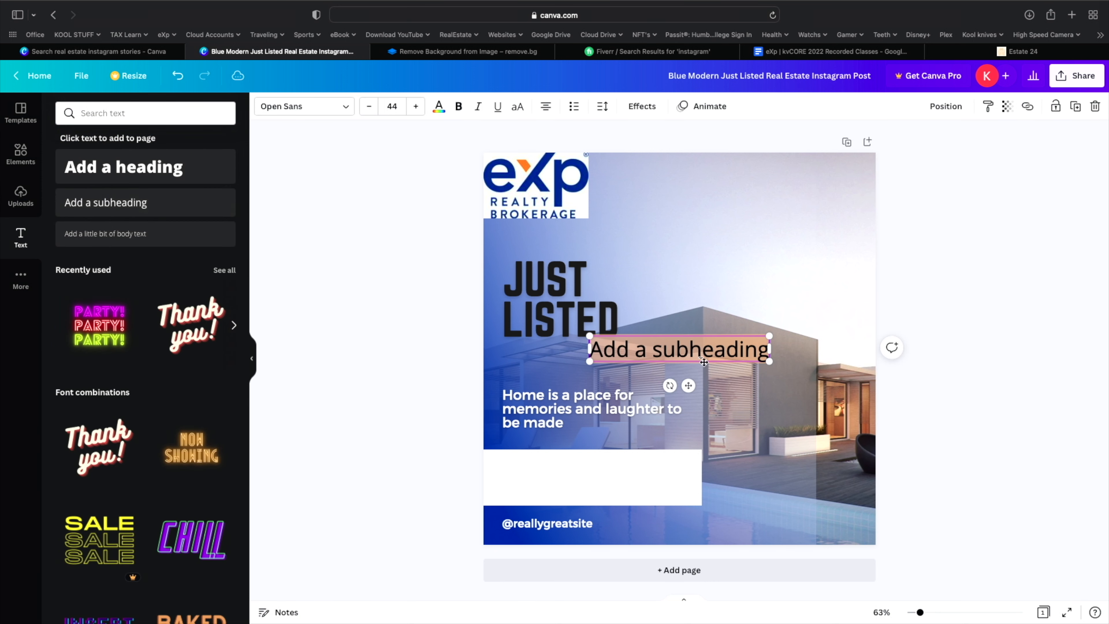
drag(716, 357, 596, 466)
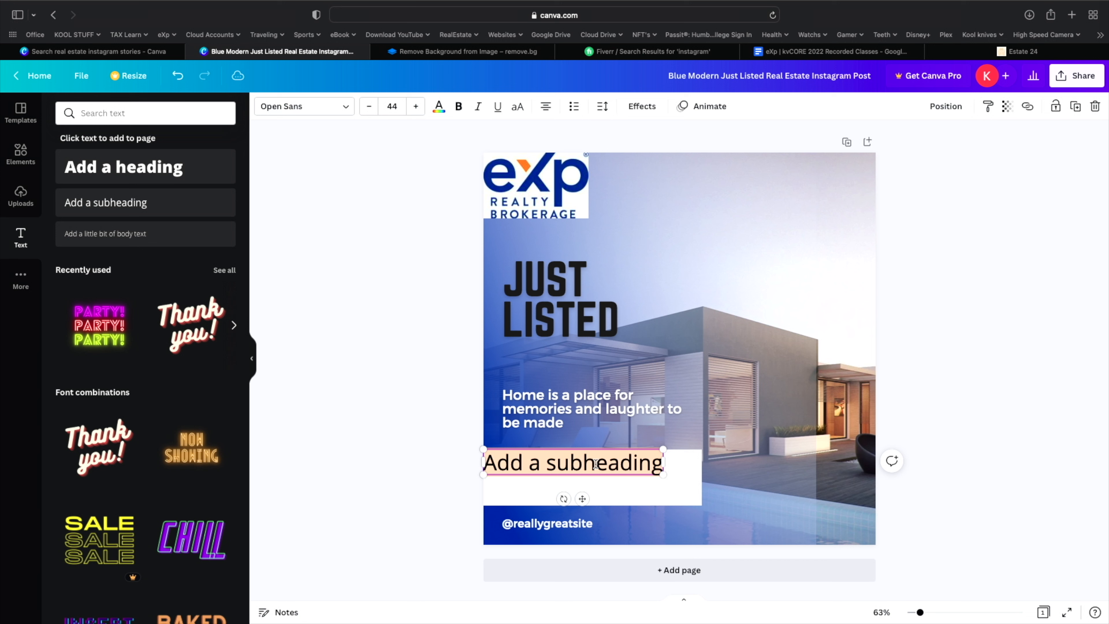
text(Kamal)
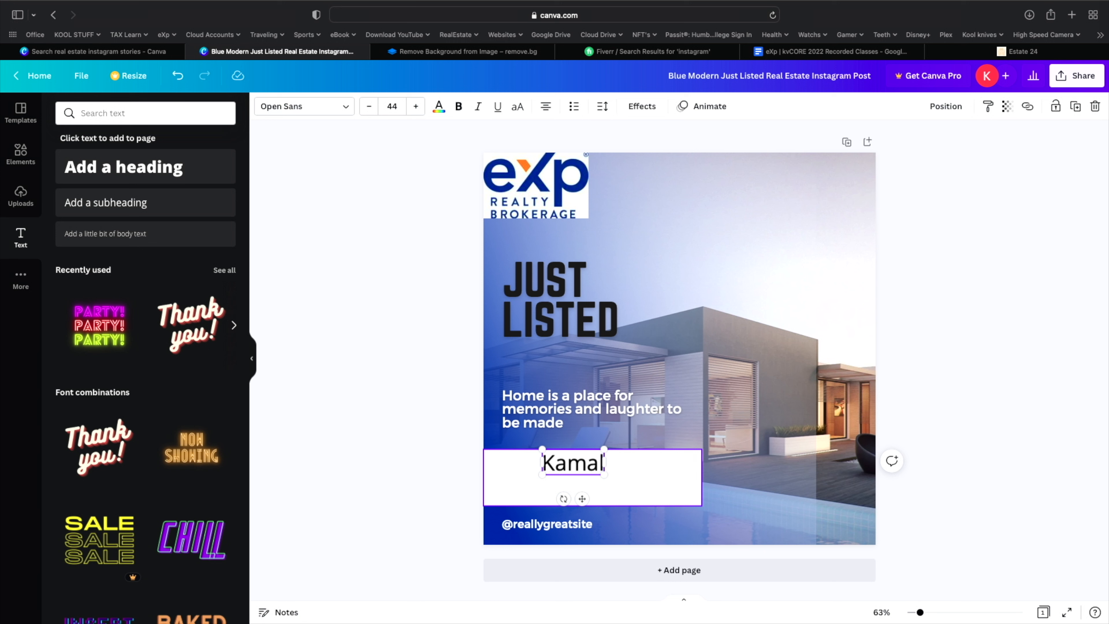
key(Return)
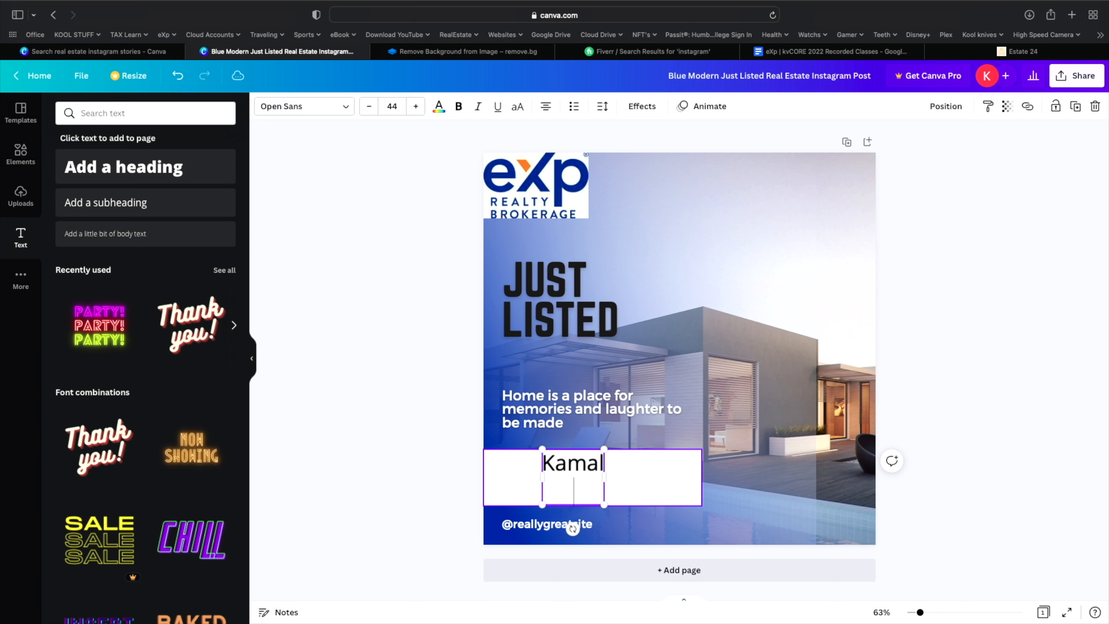
text(khjjjk)
text(ihgjhfgj)
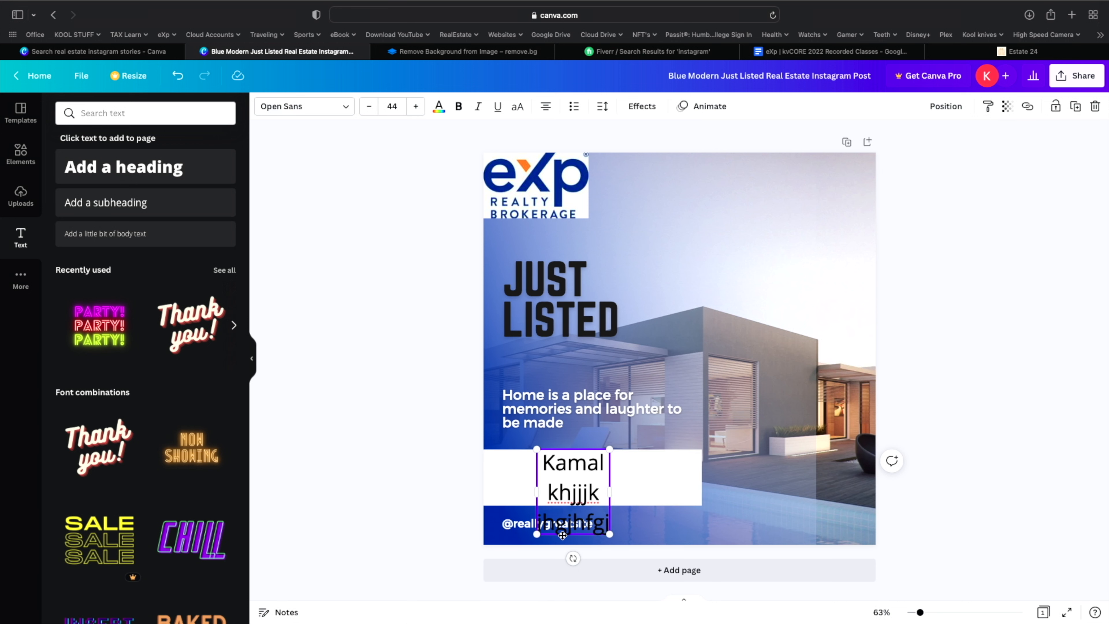
drag(608, 491, 712, 490)
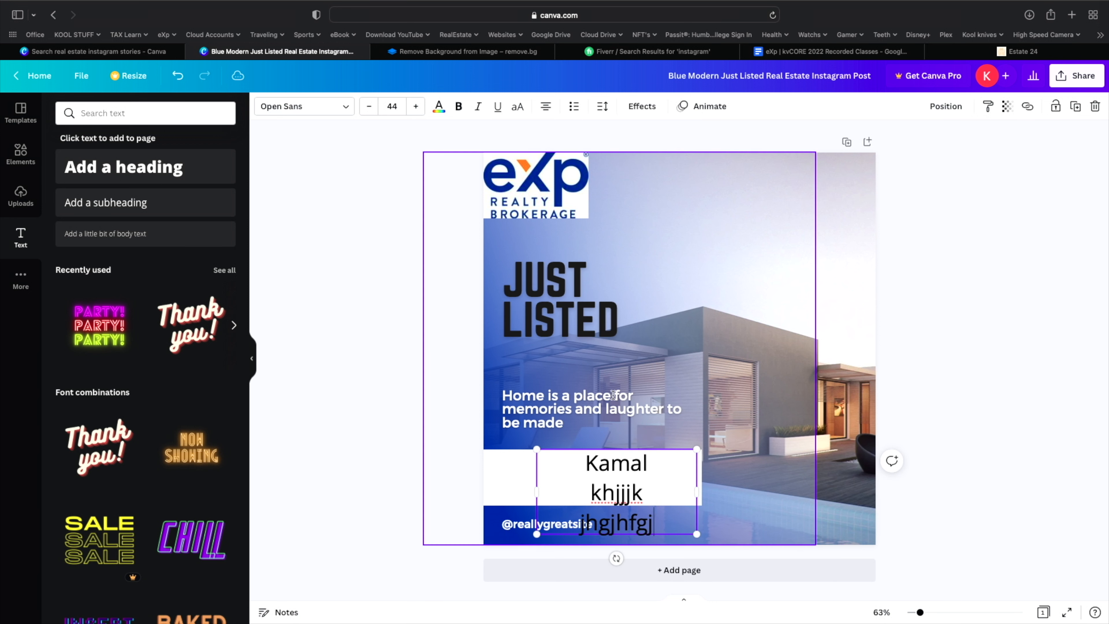
click(408, 458)
click(564, 463)
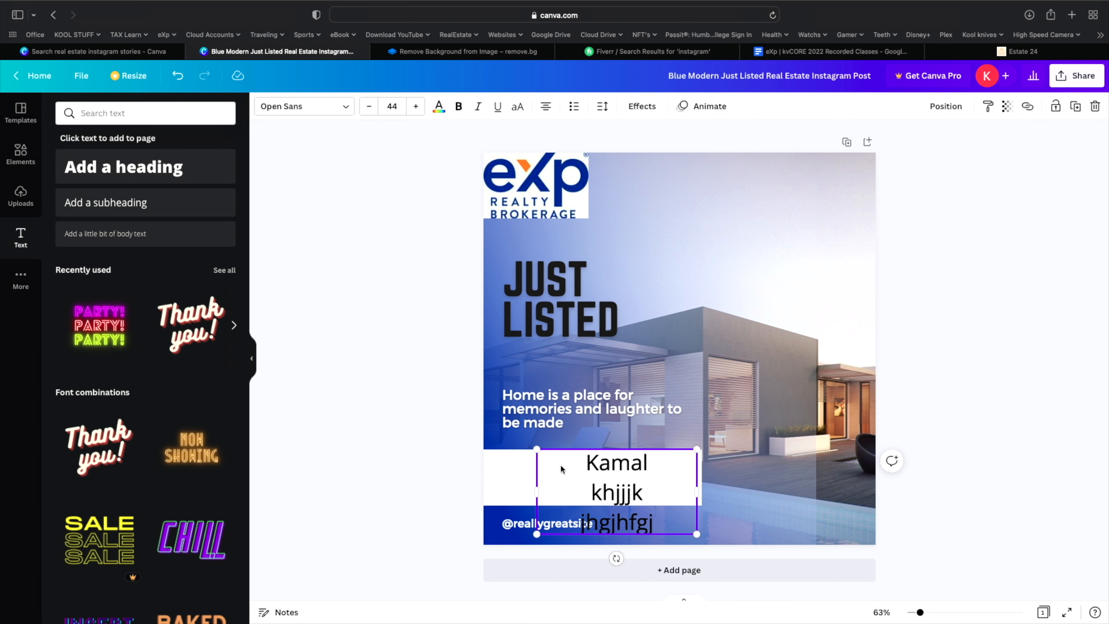
- Reduce the name text to size 28 and shift it left in the box
click(367, 108)
click(366, 110)
click(365, 108)
click(365, 109)
click(365, 108)
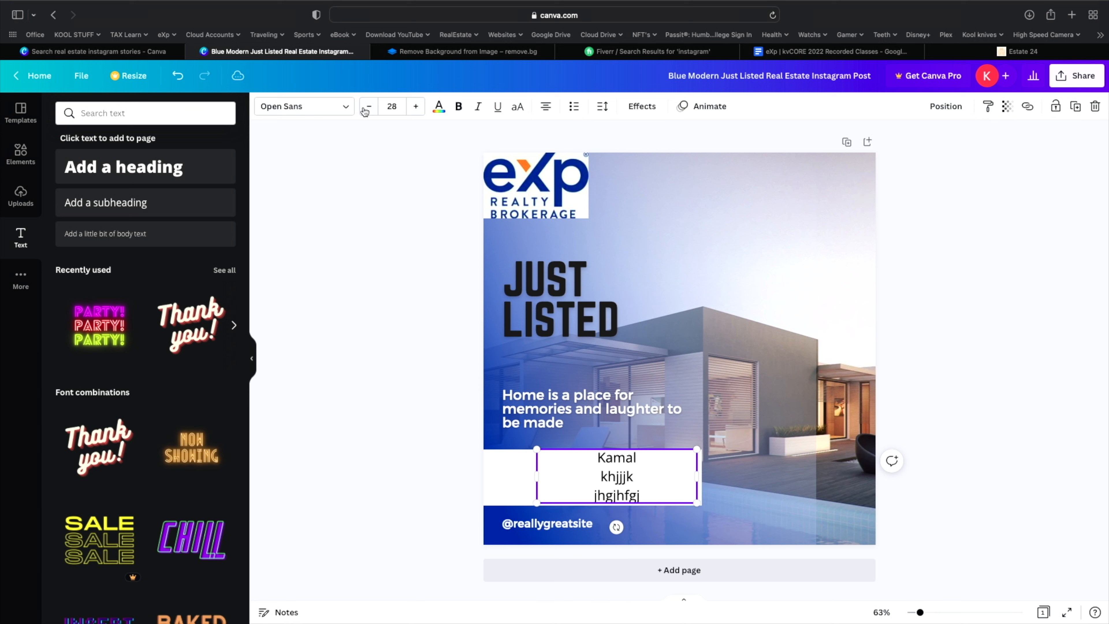
drag(674, 457, 618, 456)
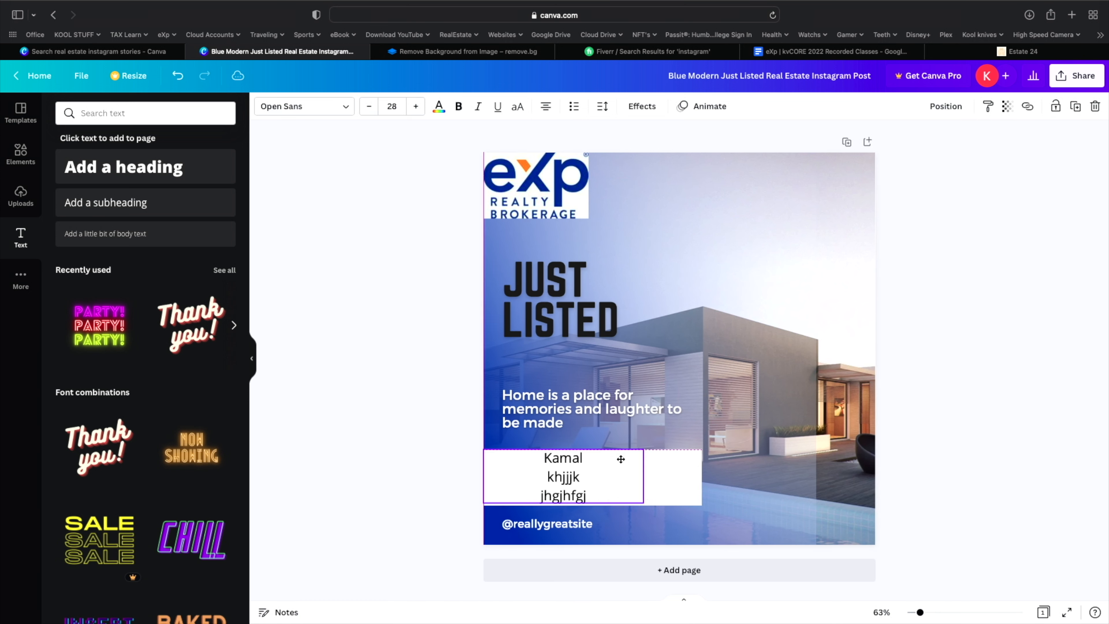
click(437, 409)
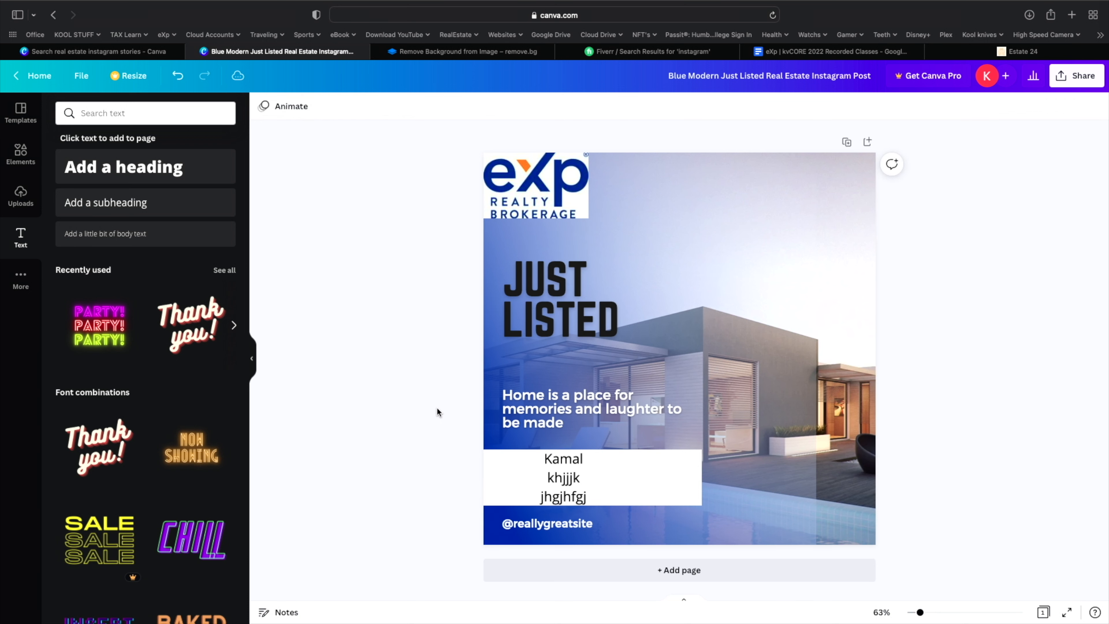
click(560, 524)
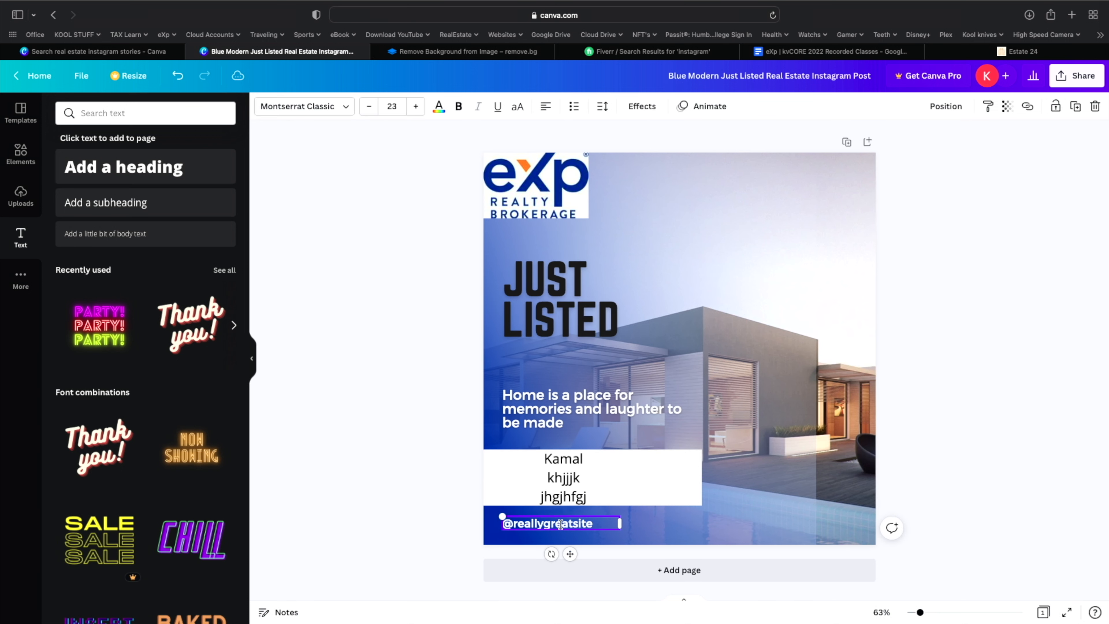
click(442, 503)
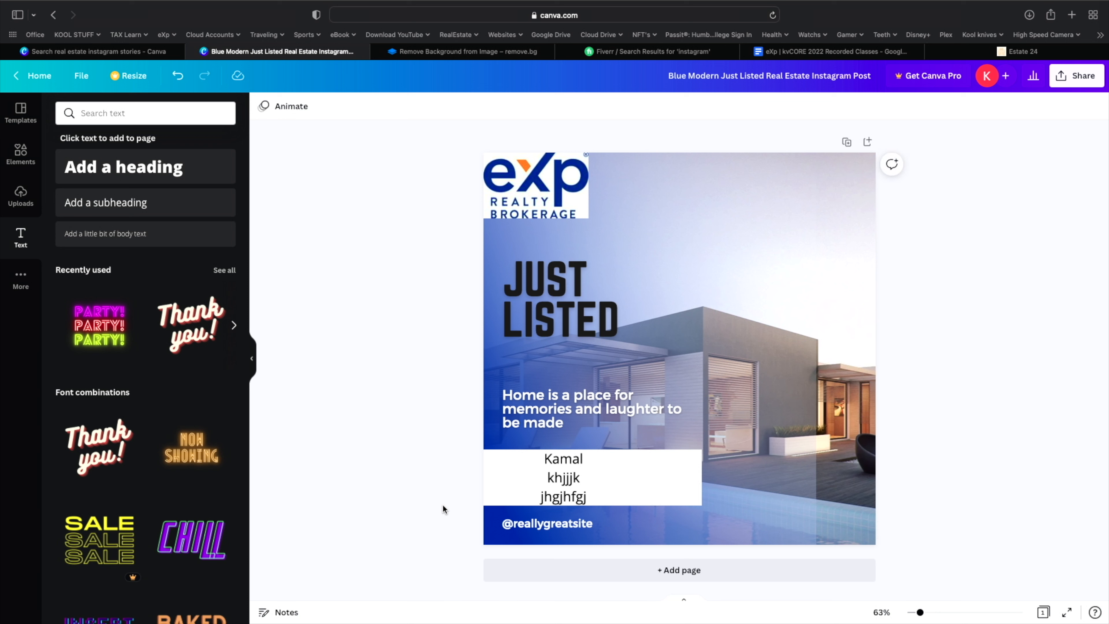
click(601, 525)
key(BackSpace)
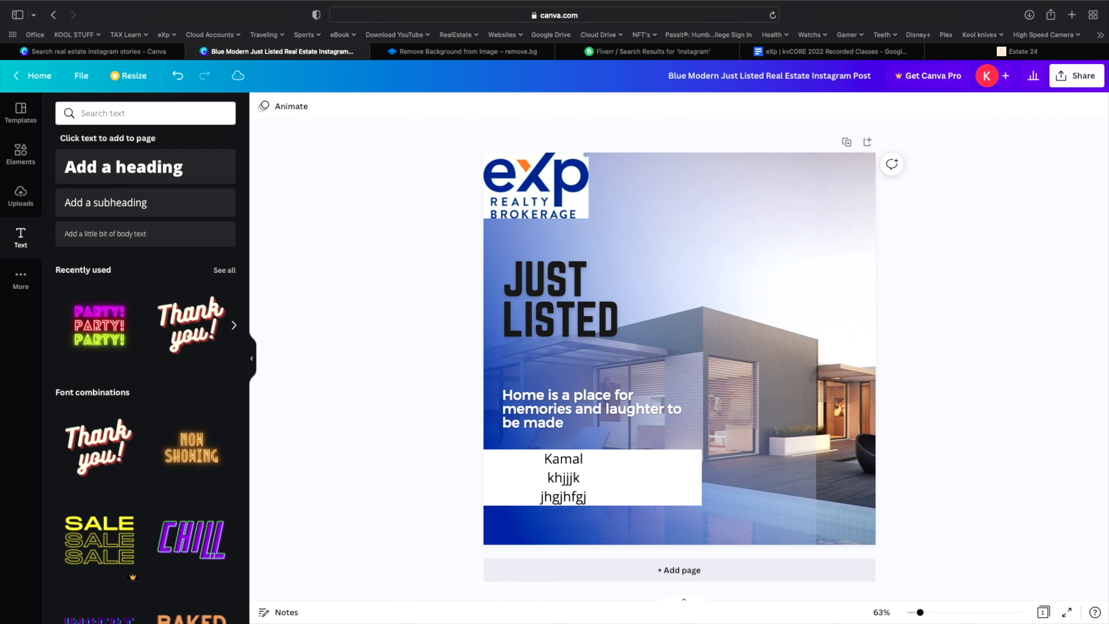
- Add the uploaded Toronto skyline image and set it as the page background
click(835, 313)
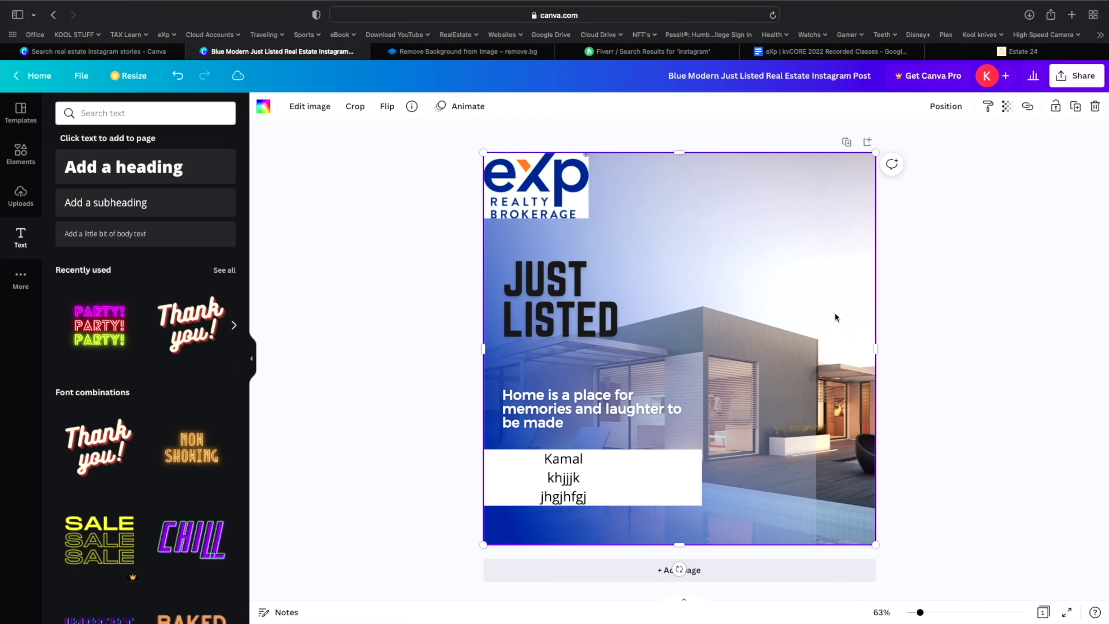
double_click(835, 318)
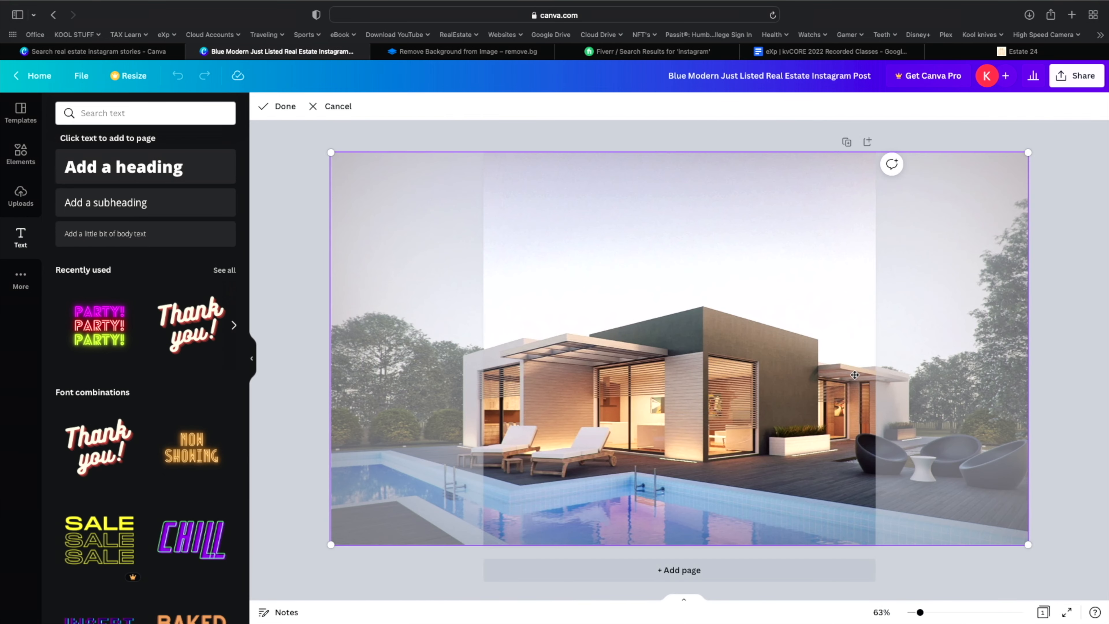
click(1056, 231)
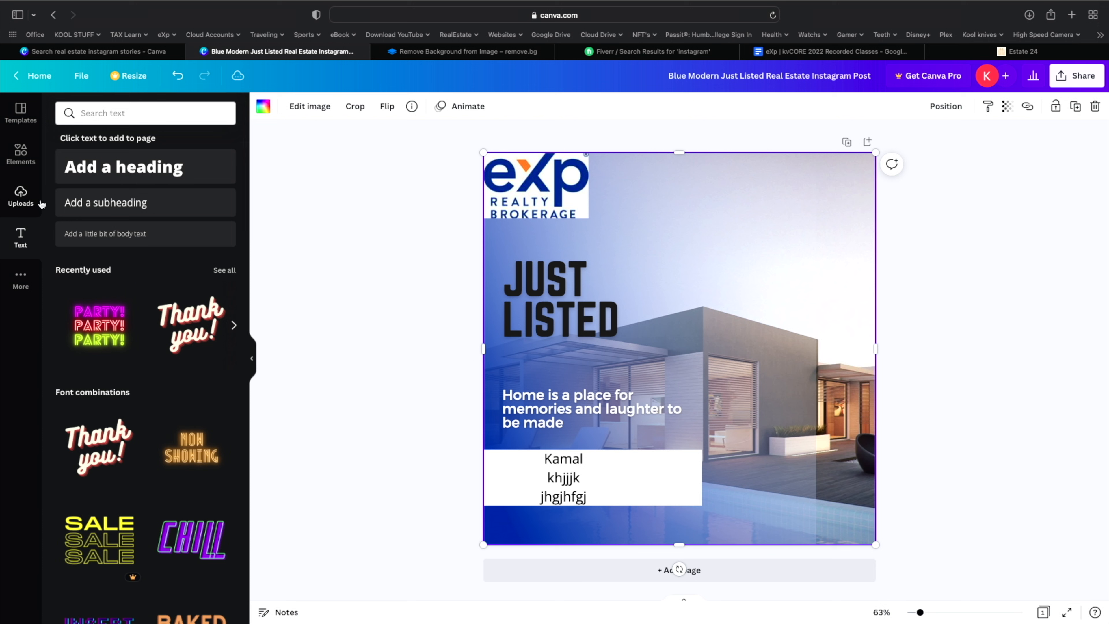
click(24, 155)
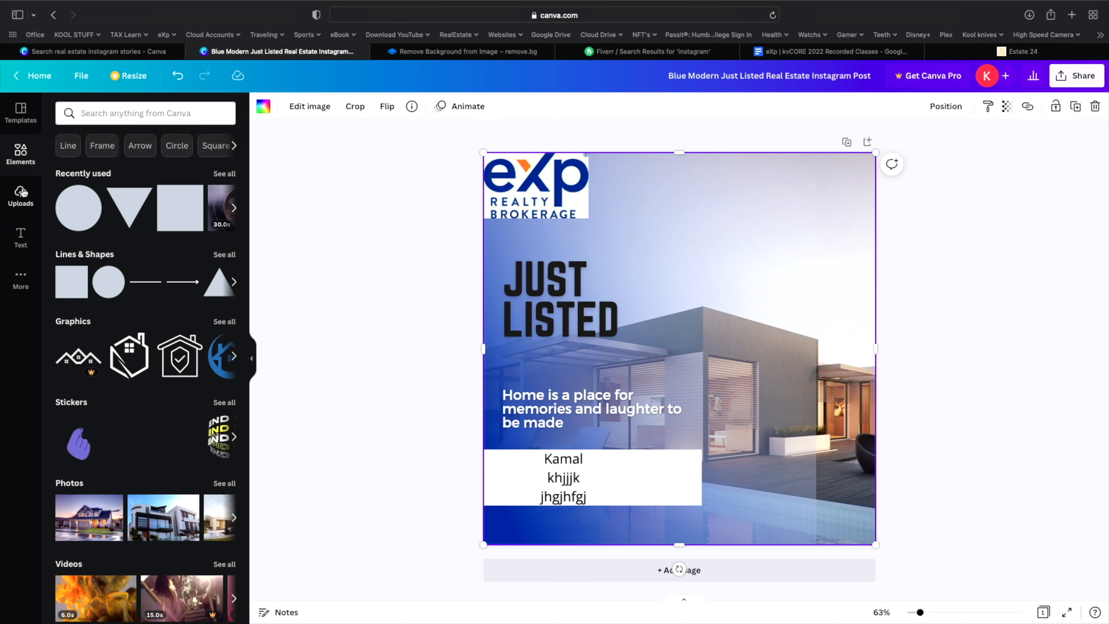
click(22, 194)
drag(296, 314, 629, 311)
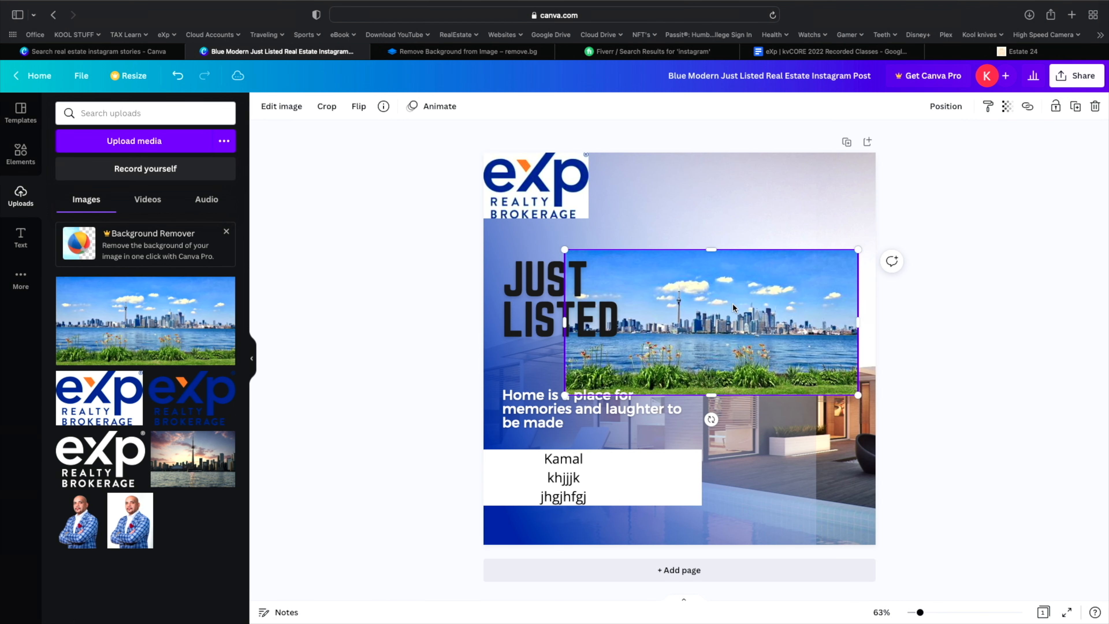
right_click(737, 324)
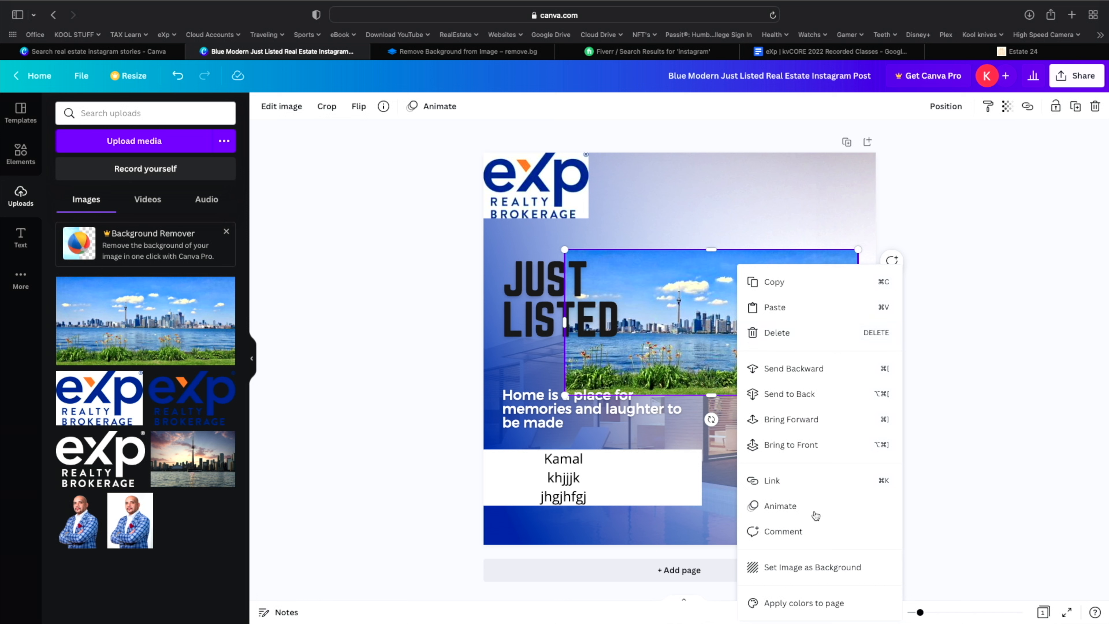
click(815, 575)
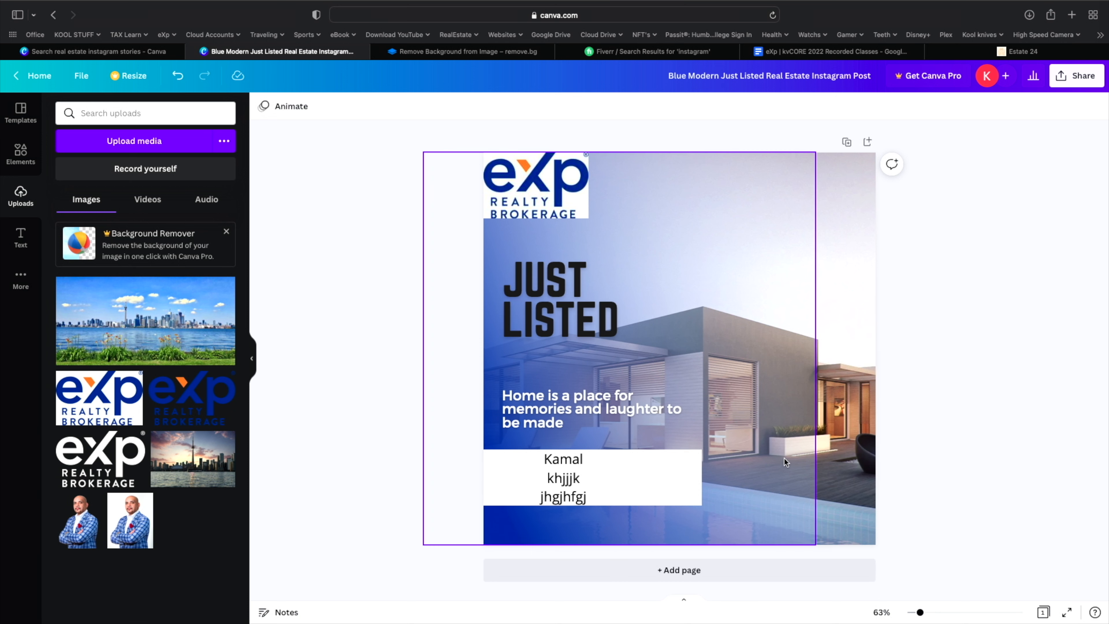
- Delete the house photo and the sky-and-hill frame to reveal the skyline
click(858, 414)
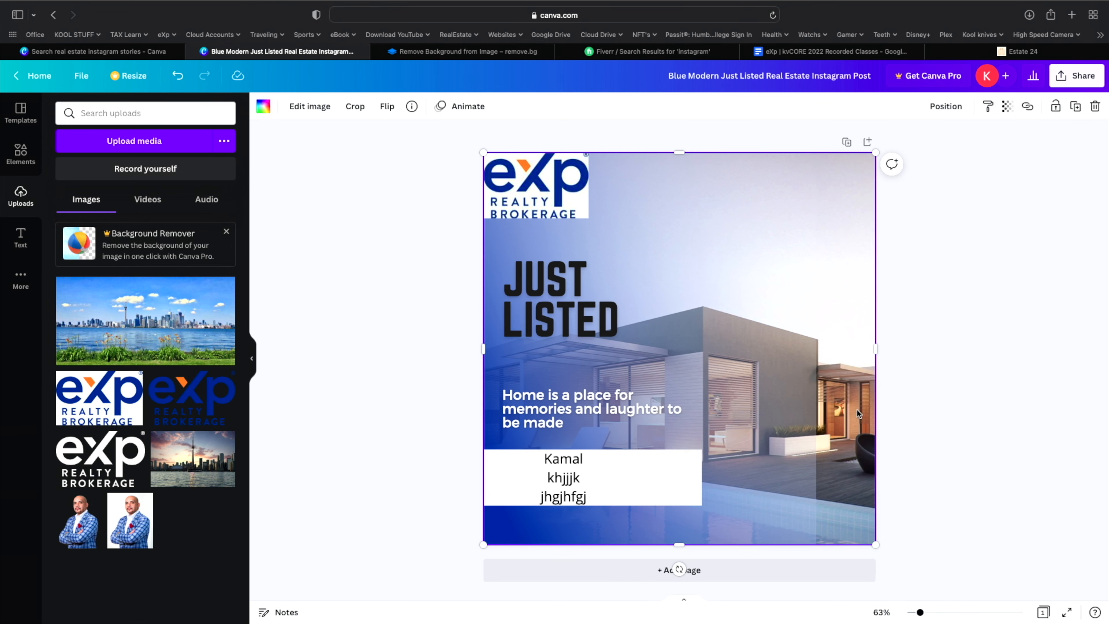
right_click(858, 413)
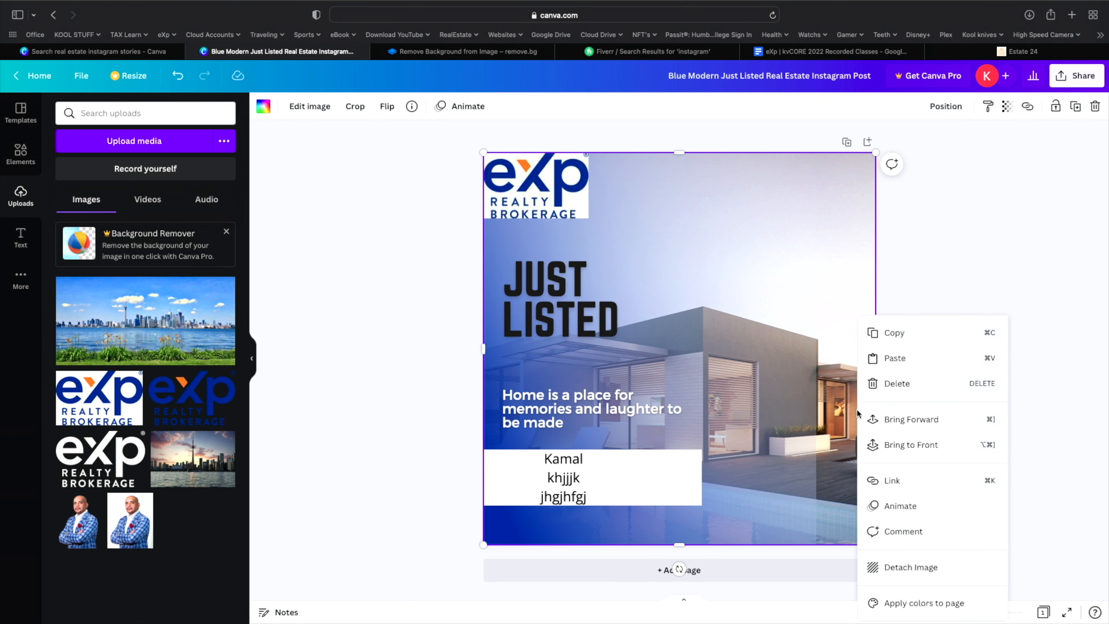
click(824, 398)
key(Delete)
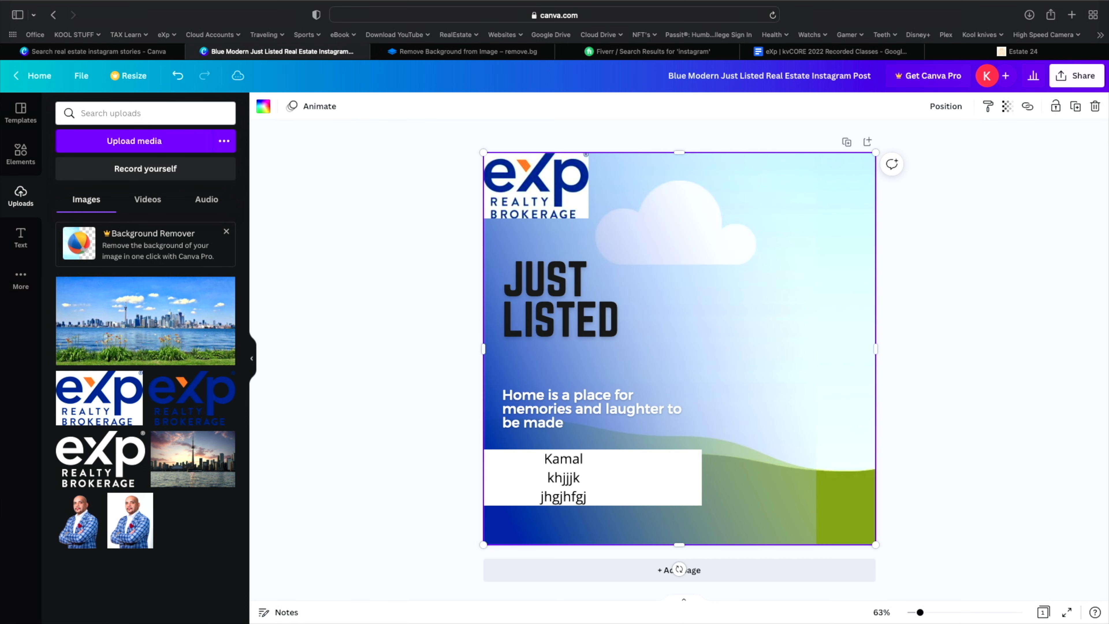
click(795, 406)
click(834, 405)
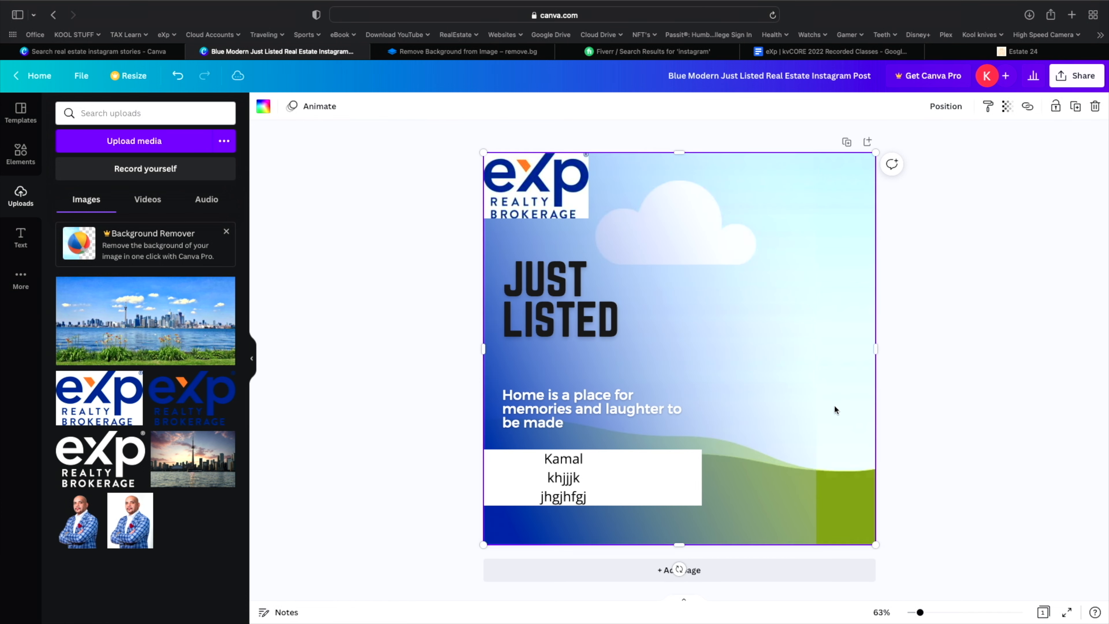
key(Delete)
- Reposition the skyline inside its frame so the CN Tower sits on the right
click(740, 436)
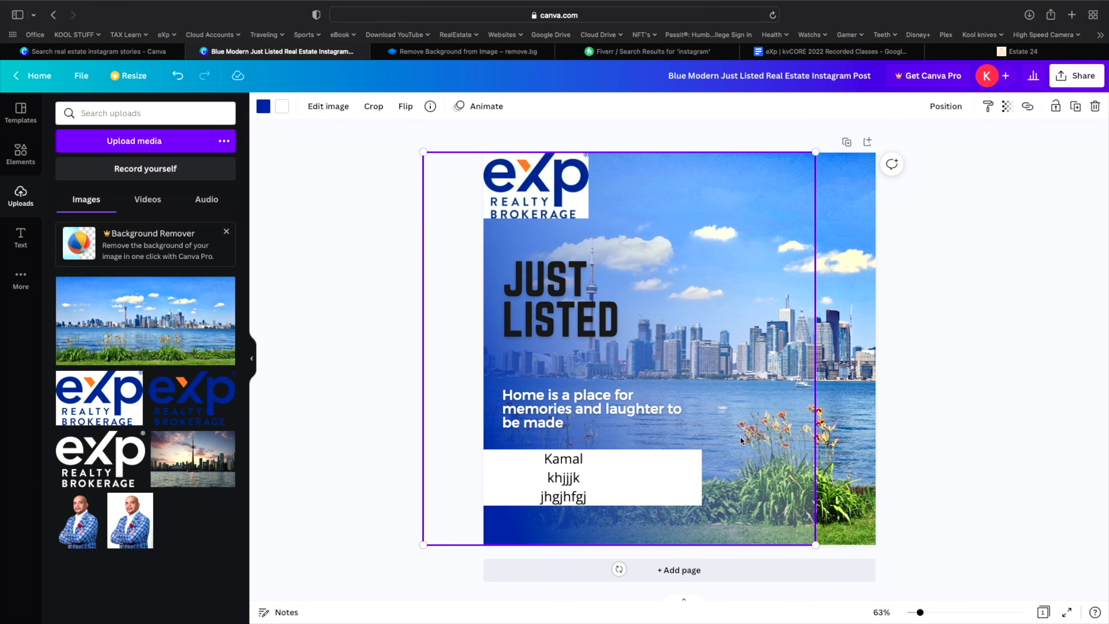
drag(749, 375, 812, 369)
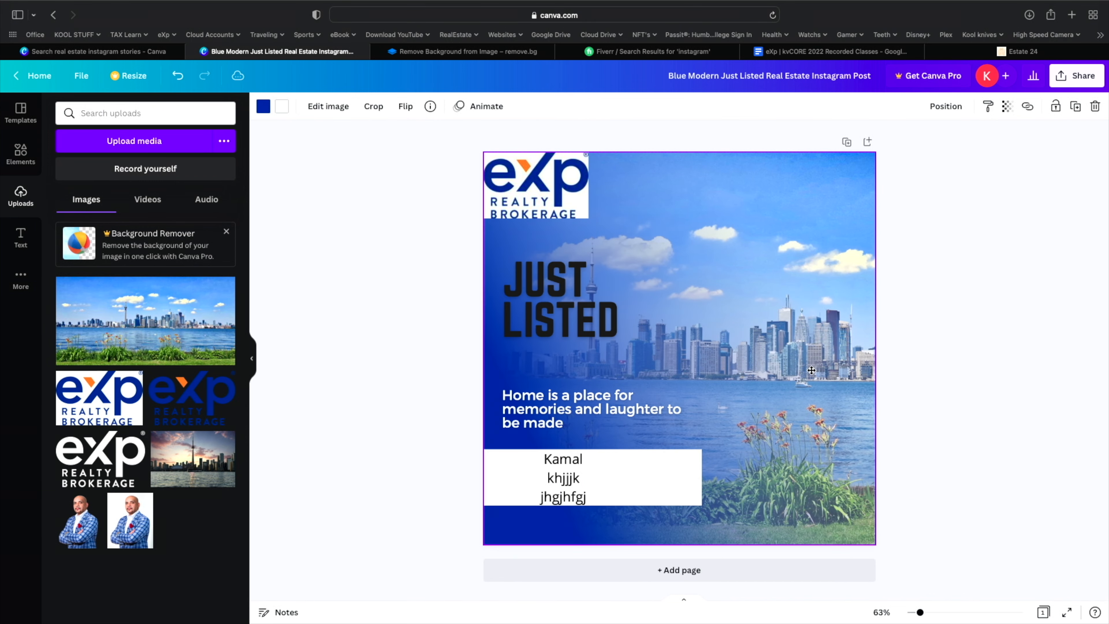
drag(811, 370, 770, 405)
click(869, 409)
double_click(869, 411)
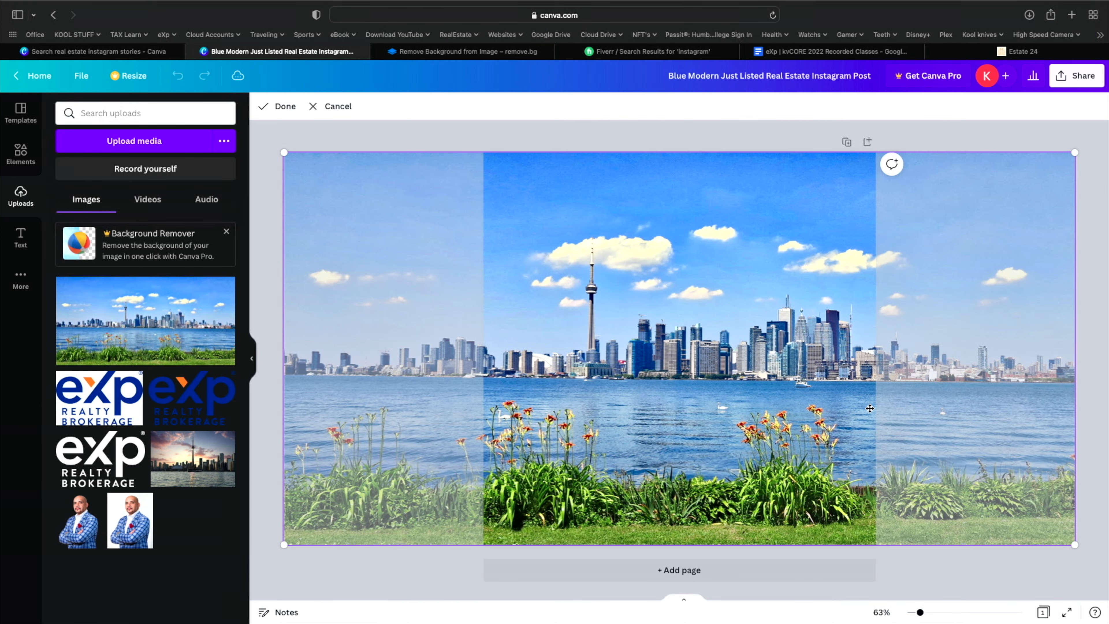
drag(705, 393, 893, 338)
click(329, 491)
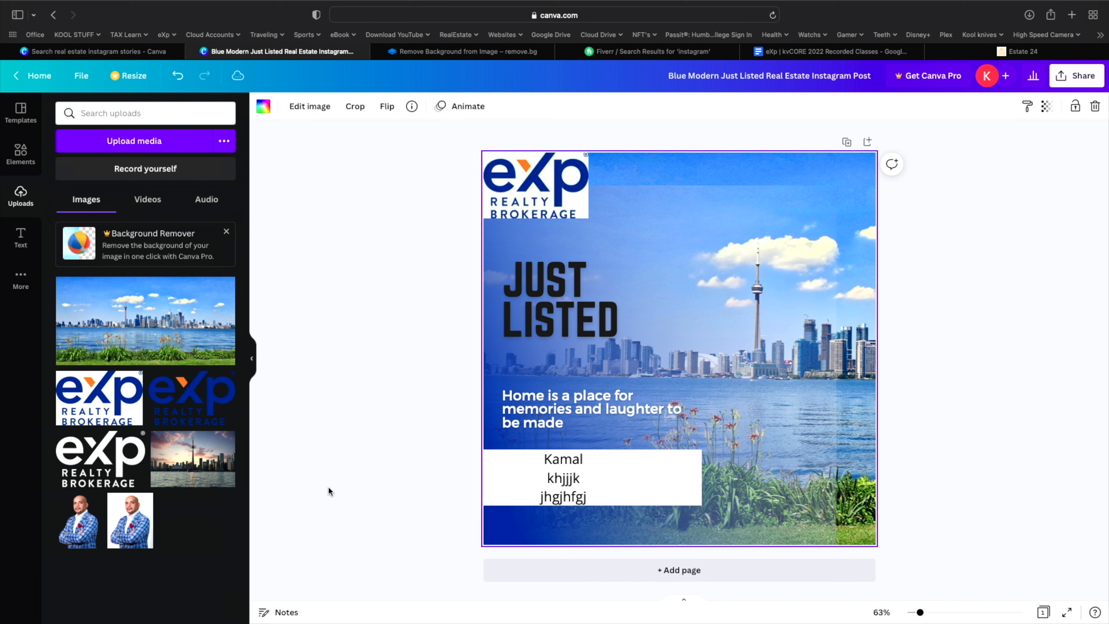
- Move and enlarge the blue gradient overlay to cover the whole page
drag(823, 482, 816, 447)
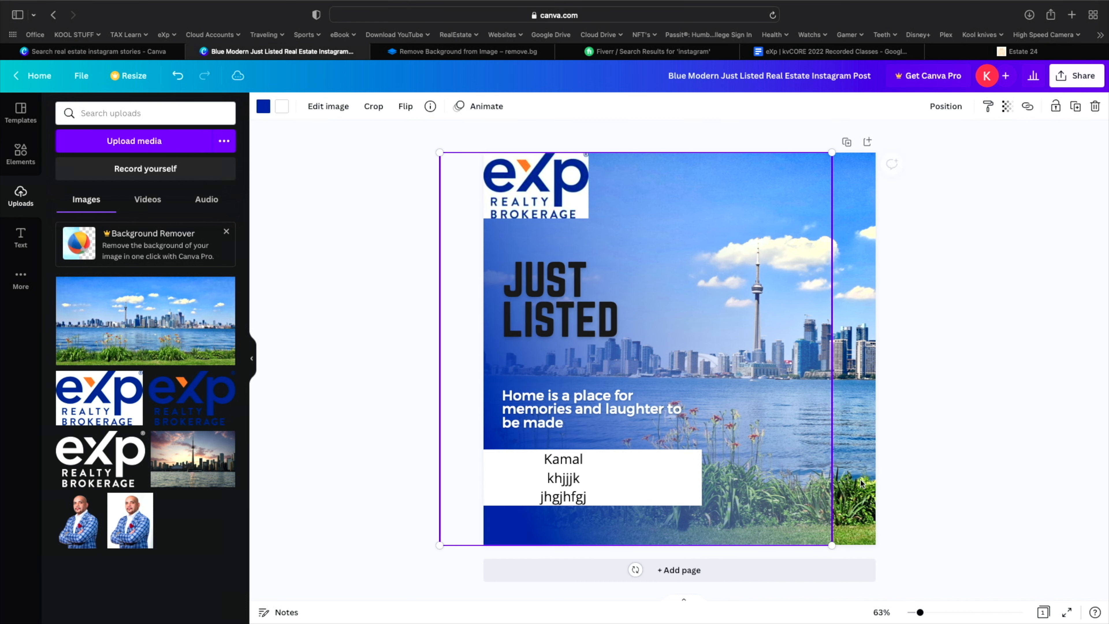
drag(832, 545, 912, 568)
click(1015, 485)
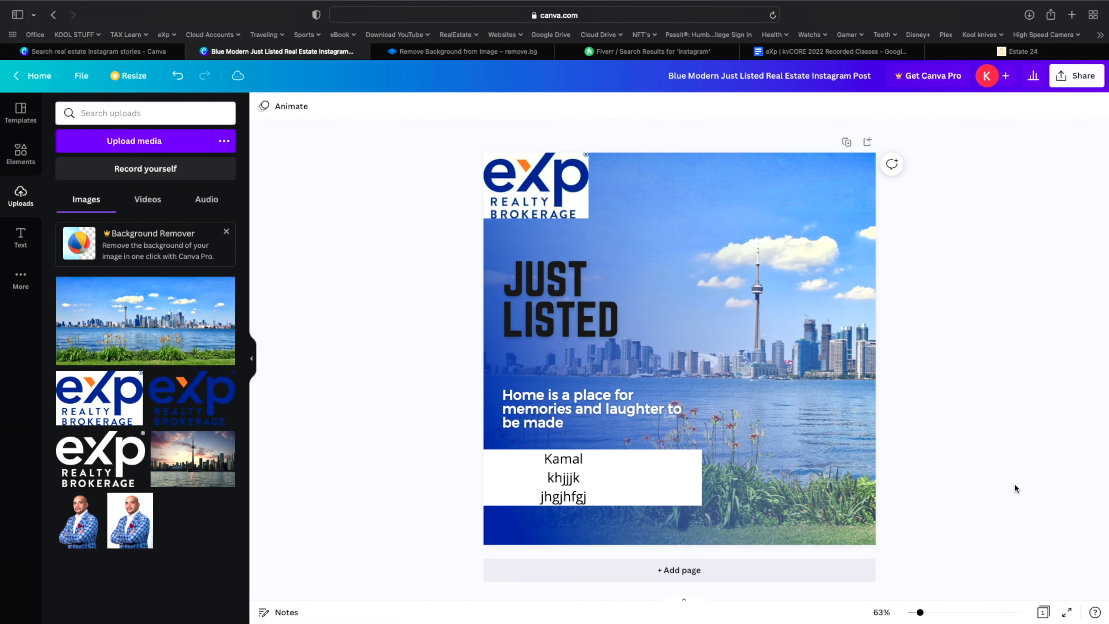